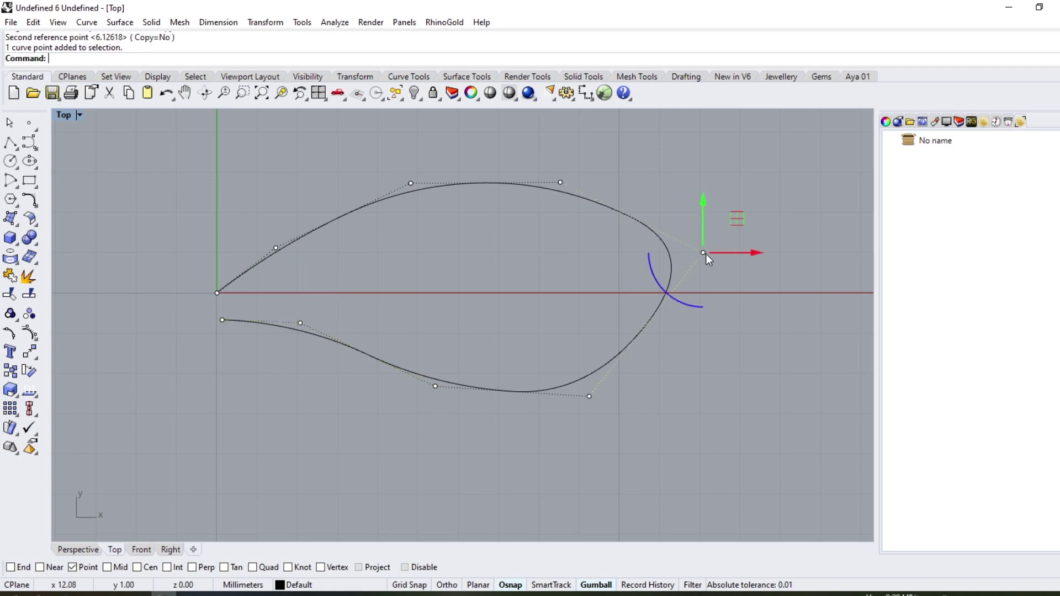
- Rotate the control point at the curve's rounded tip slightly clockwise about the upper-right control point
{"action": "key", "text": "Return"}
{"action": "left_click", "coordinate": [560, 182]}
{"action": "left_click", "coordinate": [745, 175]}
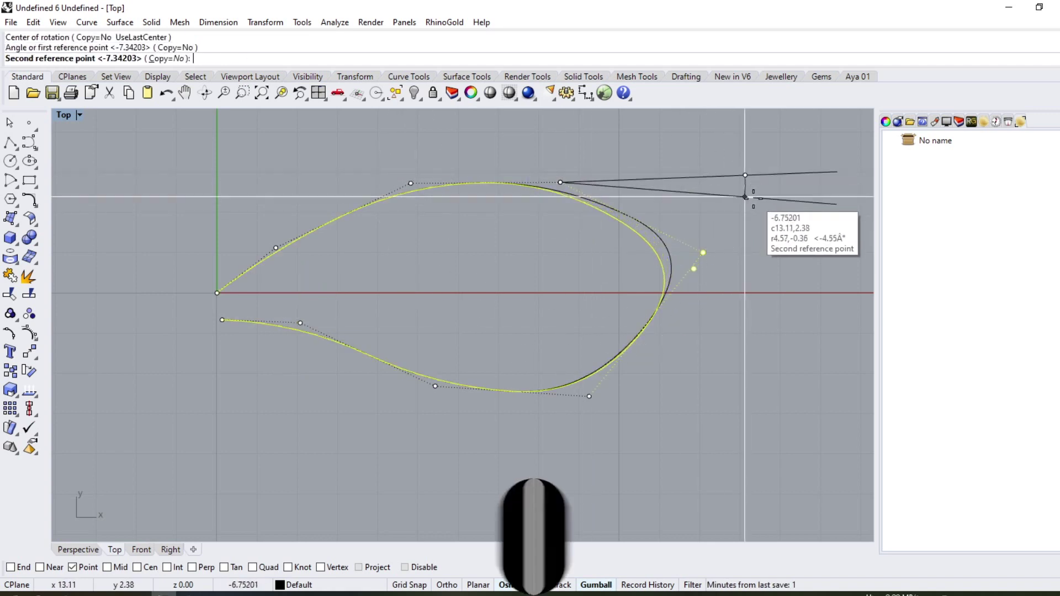
{"action": "left_click", "coordinate": [747, 209]}
{"action": "scroll", "coordinate": [471, 238], "scroll_direction": "down", "scroll_amount": 3}
{"action": "scroll", "coordinate": [552, 248], "scroll_direction": "up", "scroll_amount": 3}
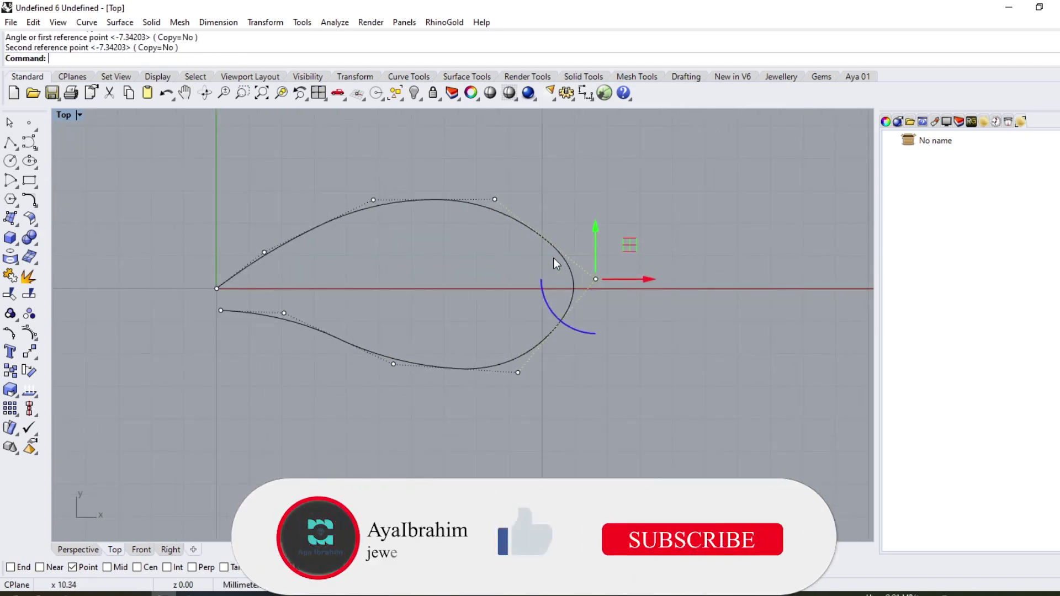
- Rotate the control point on the lower edge near the rounded end slightly counterclockwise about its neighbouring lower control point
{"action": "left_click", "coordinate": [517, 373]}
{"action": "key", "text": "Return"}
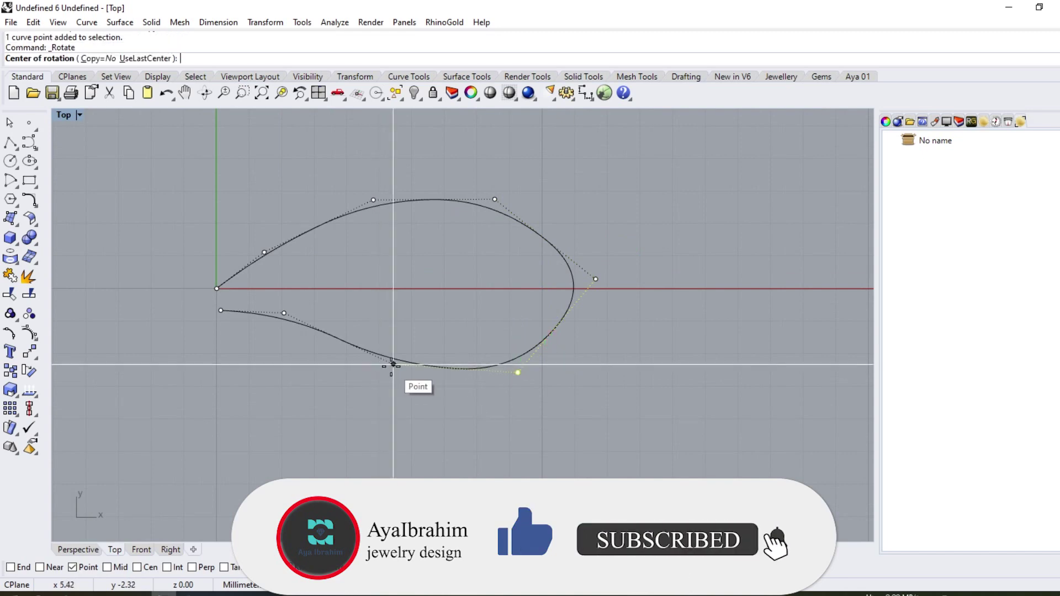
{"action": "left_click", "coordinate": [394, 364]}
{"action": "left_click", "coordinate": [591, 379]}
{"action": "left_click", "coordinate": [616, 366]}
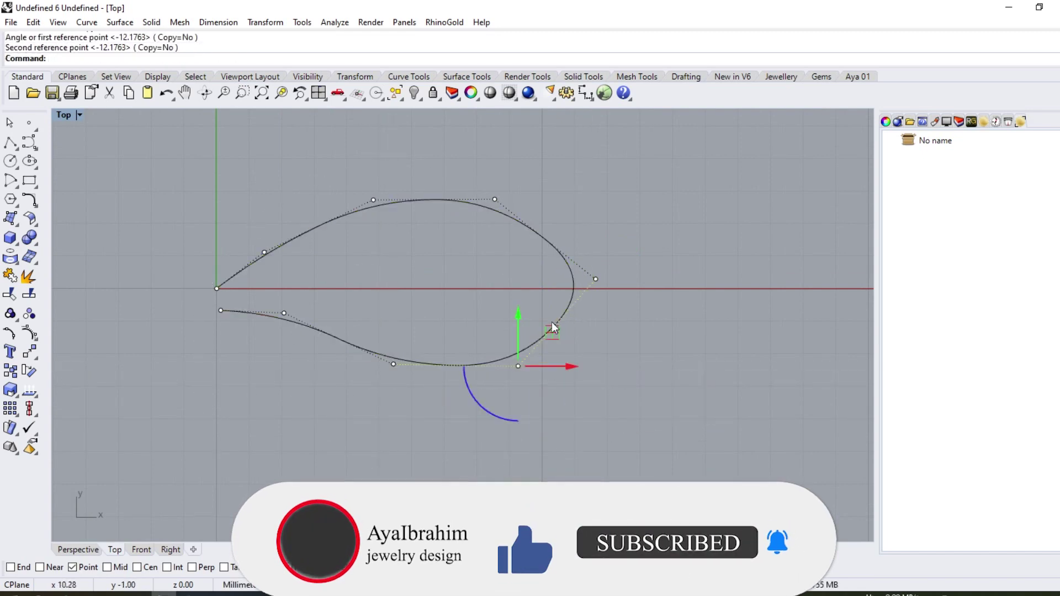
- Shift the lower and upper control points beside the rounded tip outward to make the curve's end fuller
{"action": "left_click_drag", "start_coordinate": [552, 331], "coordinate": [576, 334]}
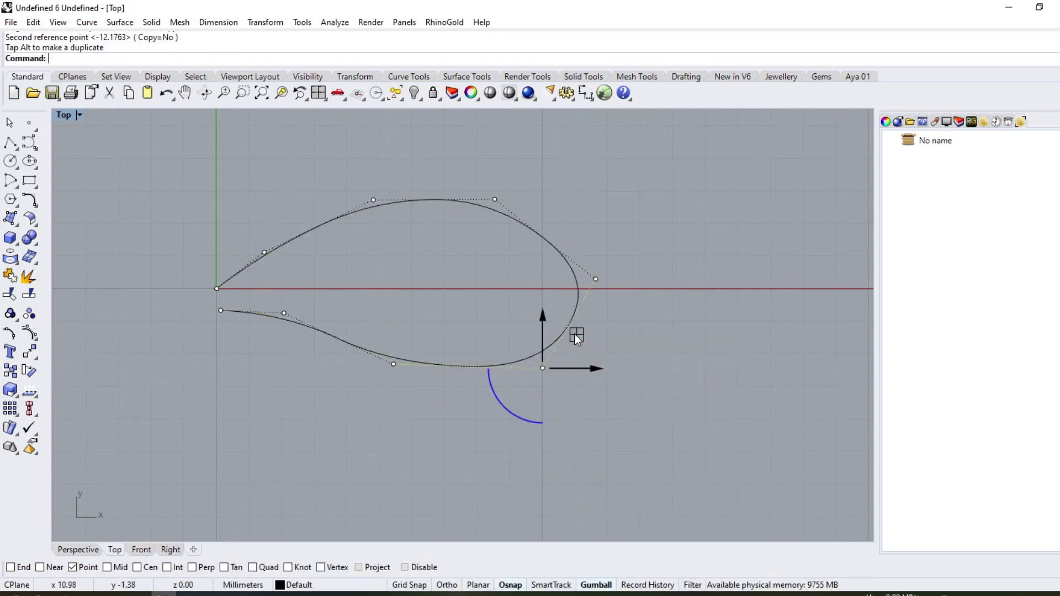
{"action": "left_click", "coordinate": [496, 199]}
{"action": "left_click_drag", "start_coordinate": [538, 160], "coordinate": [559, 165]}
{"action": "scroll", "coordinate": [449, 185], "scroll_direction": "down", "scroll_amount": 2}
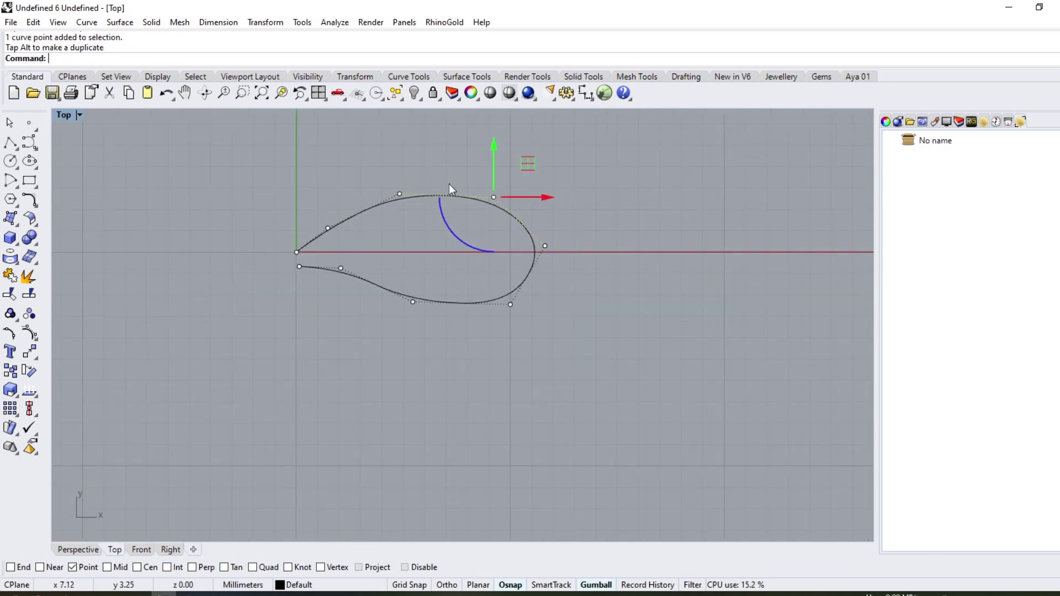
{"action": "key", "text": "Escape"}
{"action": "key", "text": "Escape"}
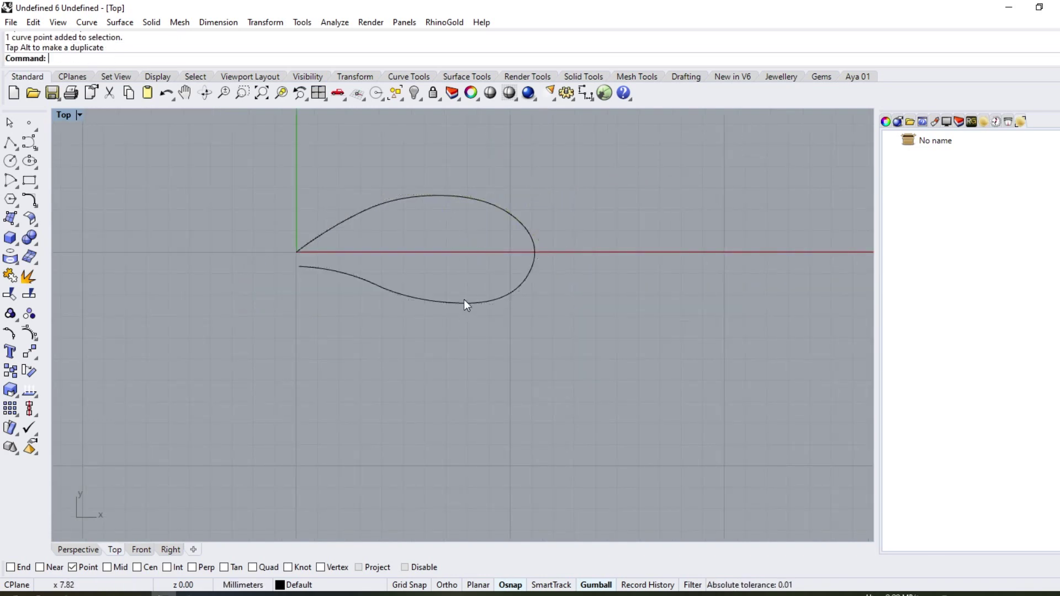
- Rebuild the teardrop curve with a point count of 11 and degree 3, deleting the input
{"action": "left_click", "coordinate": [29, 202]}
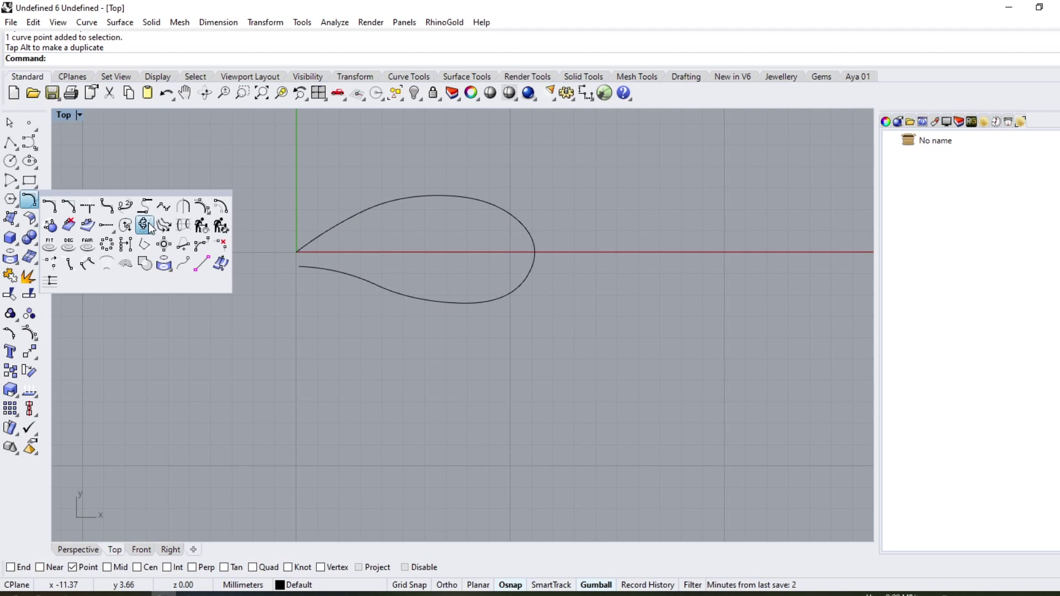
{"action": "left_click", "coordinate": [201, 227]}
{"action": "left_click", "coordinate": [379, 203]}
{"action": "key", "text": "Return"}
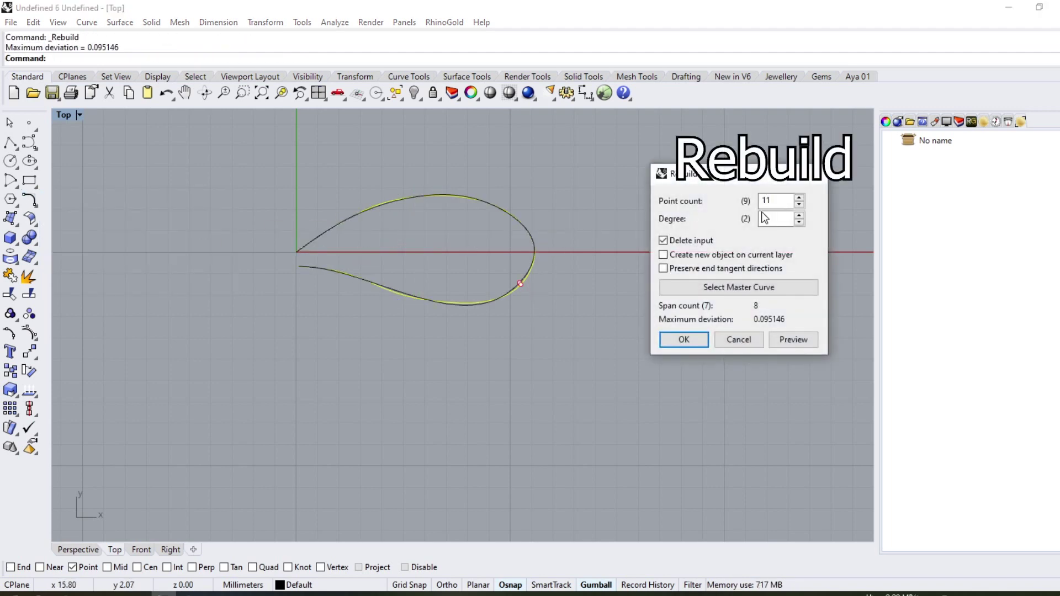
{"action": "double_click", "coordinate": [773, 201]}
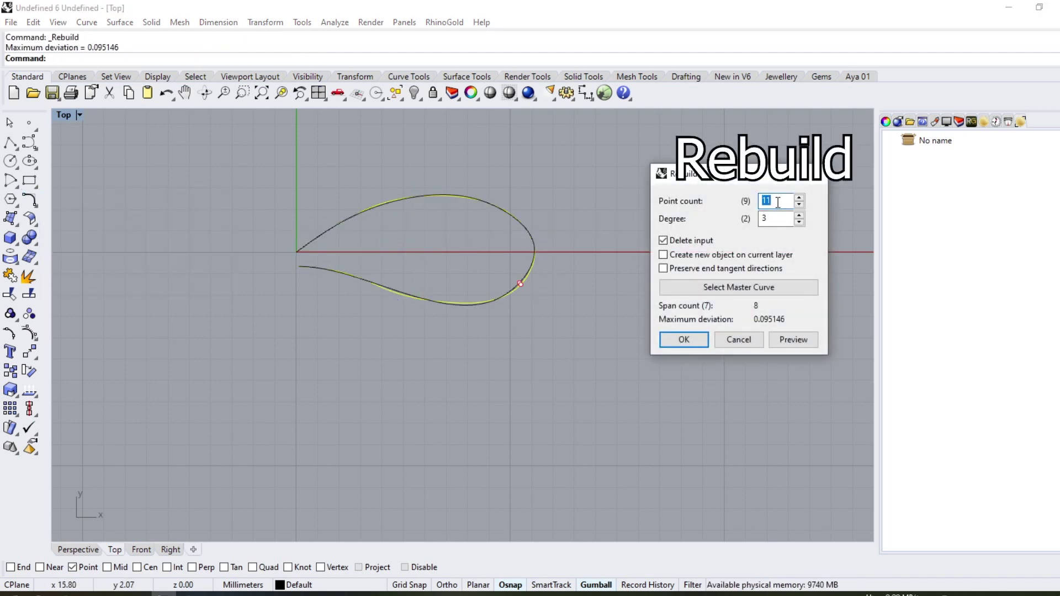
{"action": "type", "text": "11"}
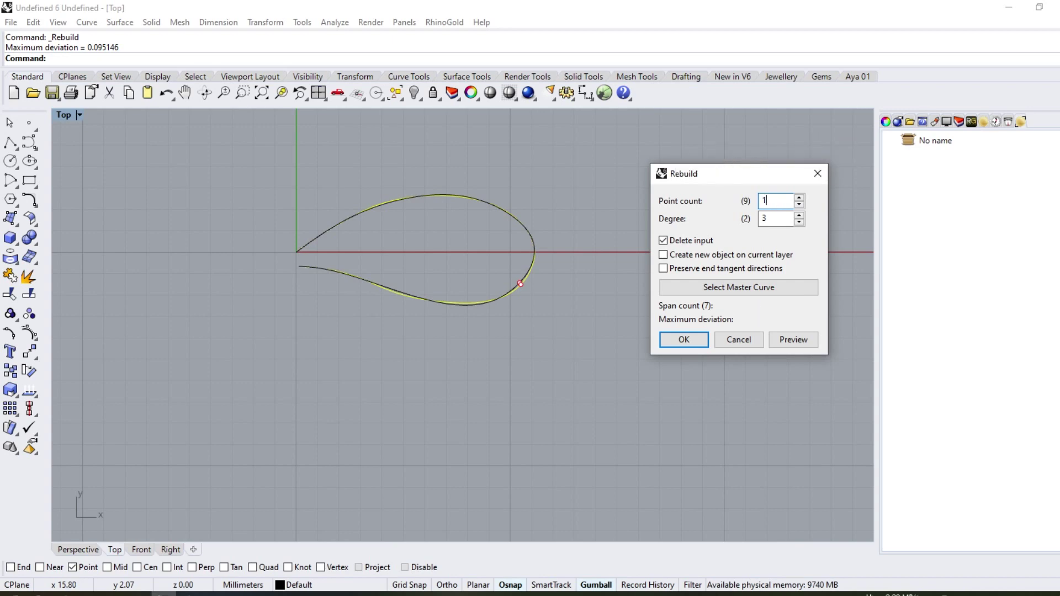
{"action": "key", "text": "Return"}
{"action": "left_click", "coordinate": [582, 161]}
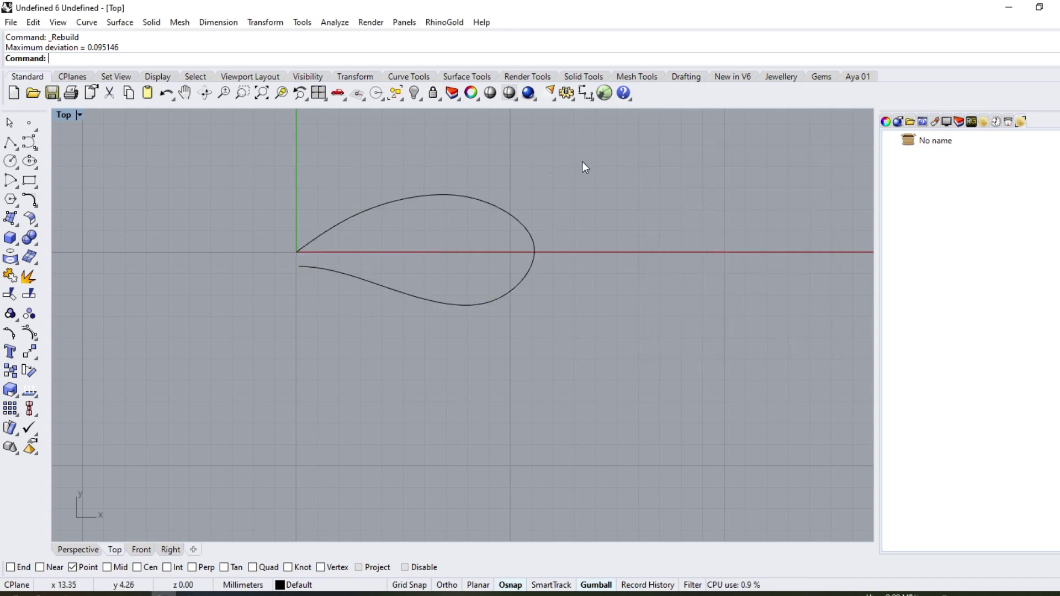
- Duplicate the rebuilt teardrop curve directly above the original
{"action": "scroll", "coordinate": [435, 295], "scroll_direction": "down", "scroll_amount": 8}
{"action": "scroll", "coordinate": [445, 230], "scroll_direction": "up", "scroll_amount": 4}
{"action": "left_click", "coordinate": [431, 259]}
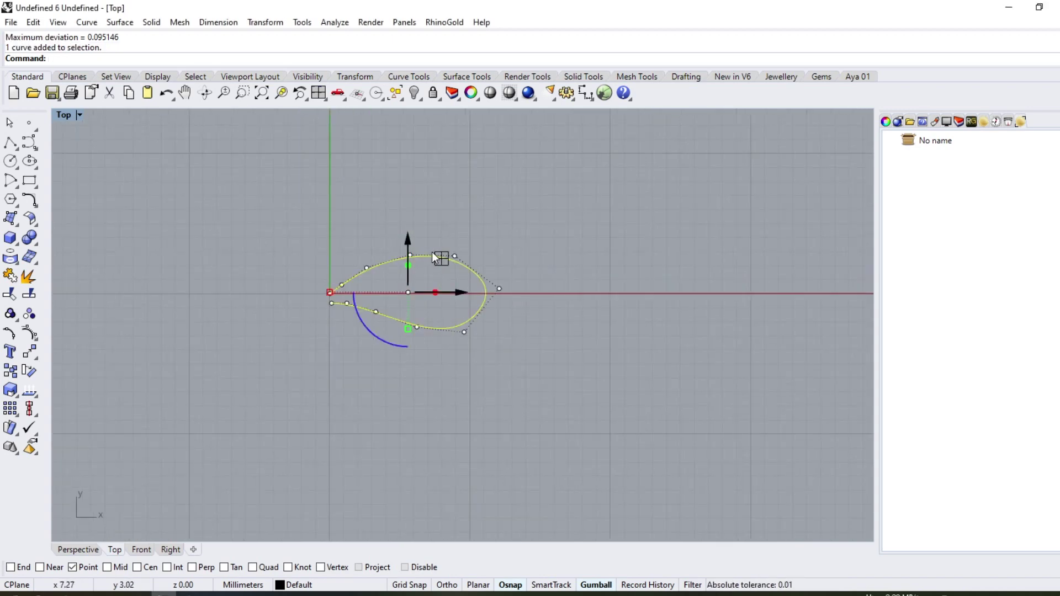
{"action": "right_click_drag", "start_coordinate": [428, 361], "coordinate": [430, 402]}
{"action": "left_click_drag", "start_coordinate": [409, 279], "coordinate": [408, 205]}
{"action": "key", "text": "alt"}
{"action": "key", "text": "Escape"}
{"action": "key", "text": "Escape"}
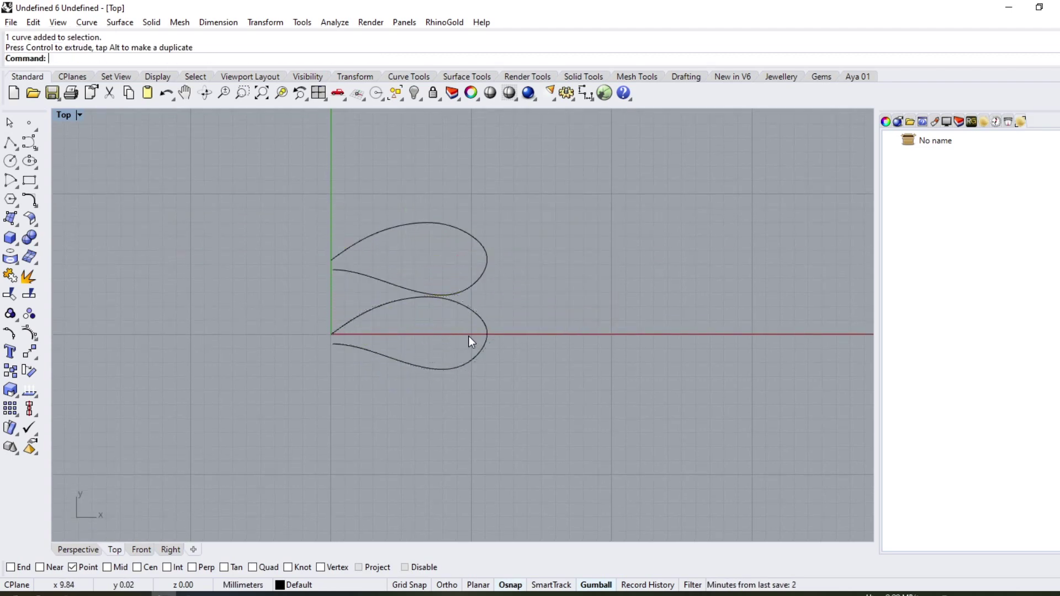
- Rotate the upper copy counterclockwise and lower it until it nestles against the original curve
{"action": "left_click", "coordinate": [338, 267]}
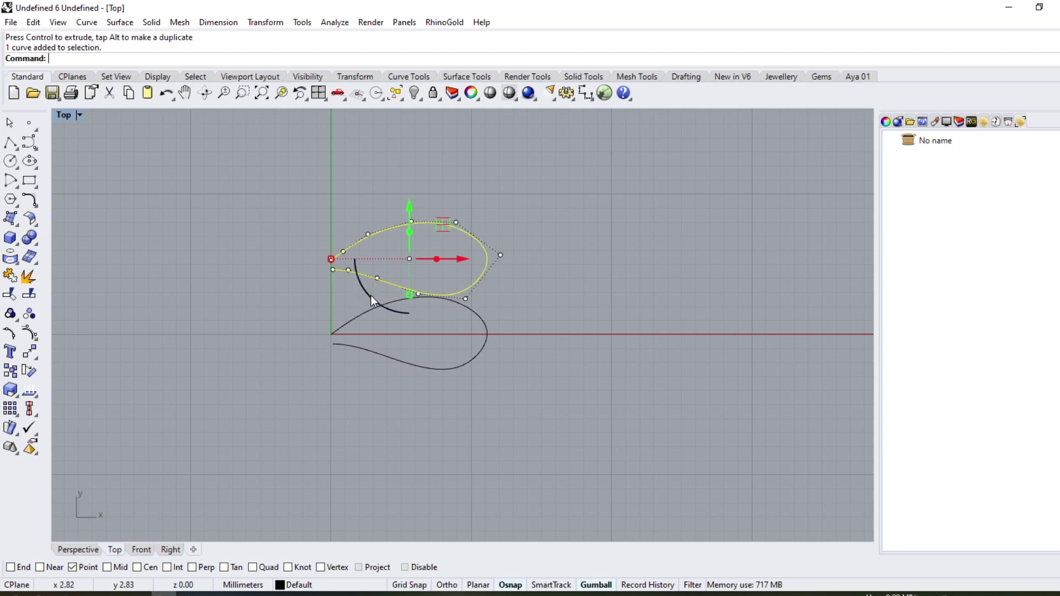
{"action": "left_click_drag", "start_coordinate": [370, 296], "coordinate": [382, 306]}
{"action": "left_click_drag", "start_coordinate": [426, 211], "coordinate": [420, 221]}
{"action": "left_click", "coordinate": [439, 423]}
{"action": "key", "text": "Escape"}
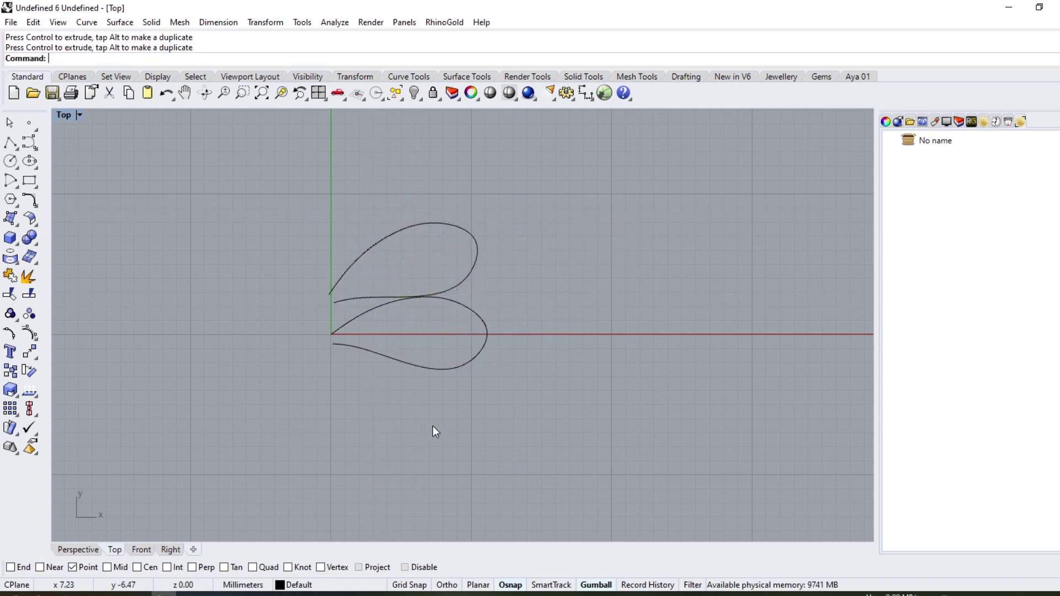
- Pull the original curve's rounded-tip control point slightly inward, and delete the rotated copy above it
{"action": "left_click", "coordinate": [465, 309]}
{"action": "scroll", "coordinate": [462, 341], "scroll_direction": "up", "scroll_amount": 2}
{"action": "left_click", "coordinate": [520, 327]}
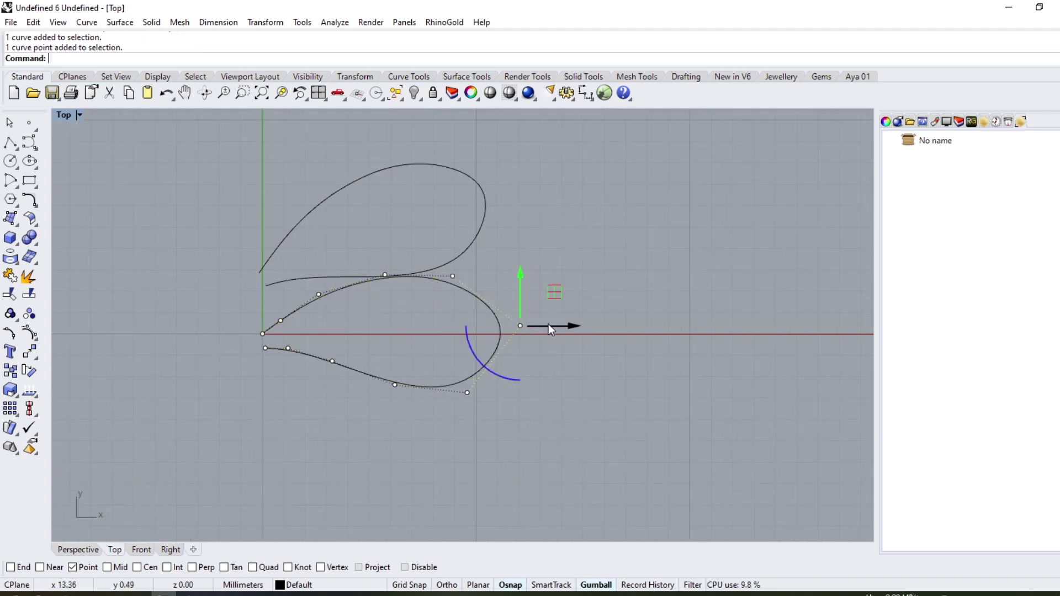
{"action": "mouse_move", "coordinate": [550, 322]}
{"action": "left_mouse_down"}
{"action": "mouse_move", "coordinate": [516, 336]}
{"action": "mouse_move", "coordinate": [542, 328]}
{"action": "left_mouse_up"}
{"action": "key", "text": "Escape"}
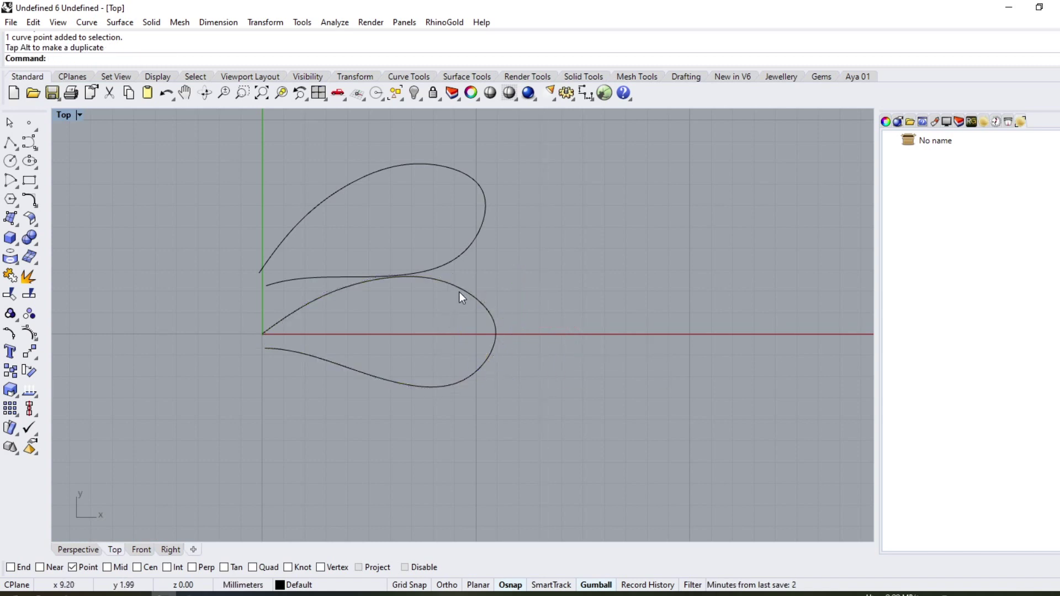
{"action": "left_click", "coordinate": [460, 256]}
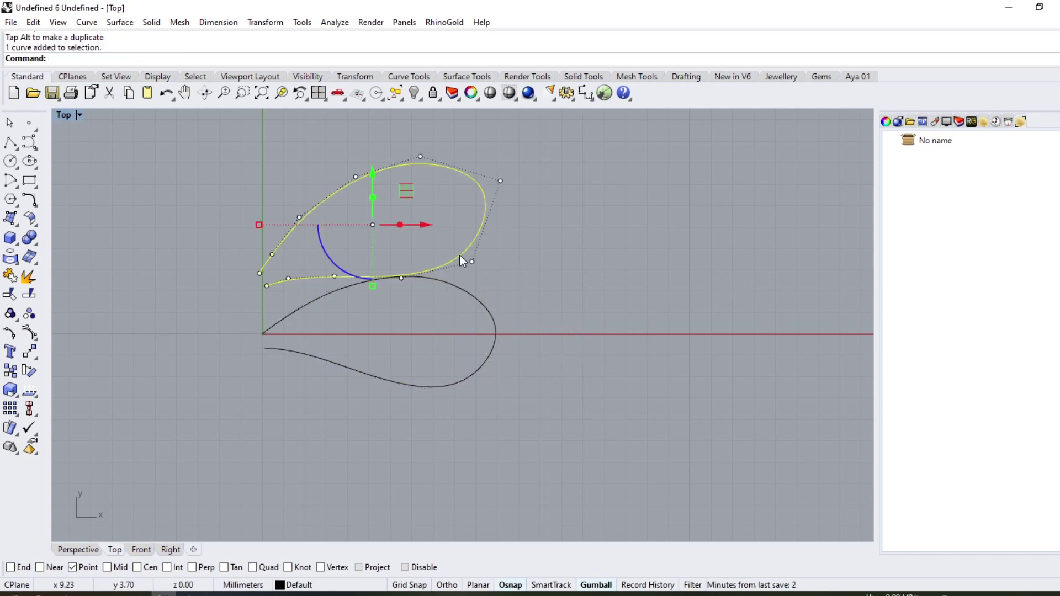
{"action": "key", "text": "Delete"}
- Extrude the teardrop curve straight down with history recording on, so the wall stays linked to the curve
{"action": "left_click", "coordinate": [453, 285]}
{"action": "scroll", "coordinate": [360, 271], "scroll_direction": "up", "scroll_amount": 4}
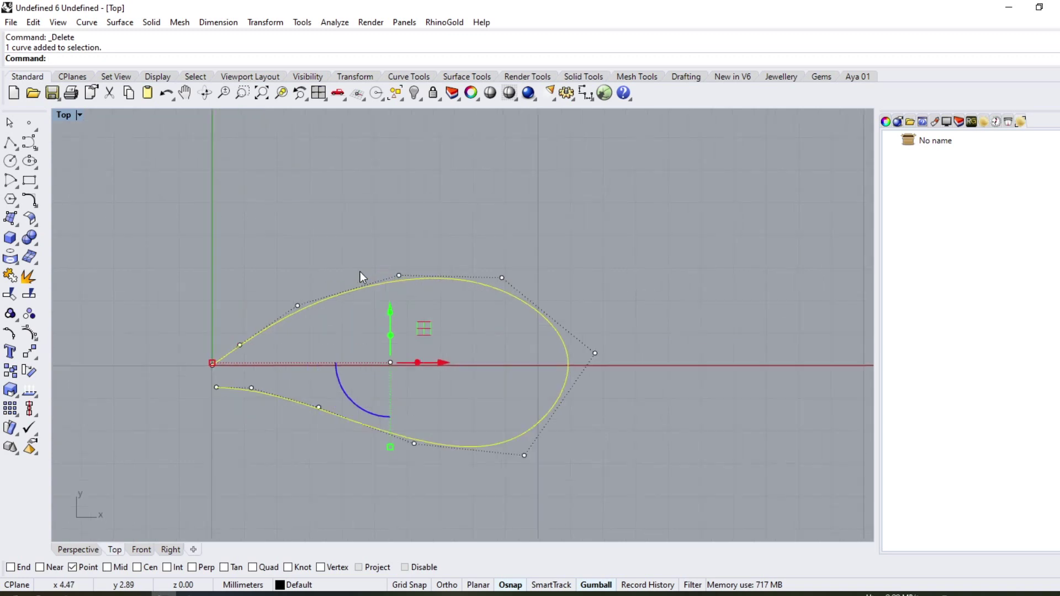
{"action": "left_click_drag", "start_coordinate": [369, 238], "coordinate": [410, 280]}
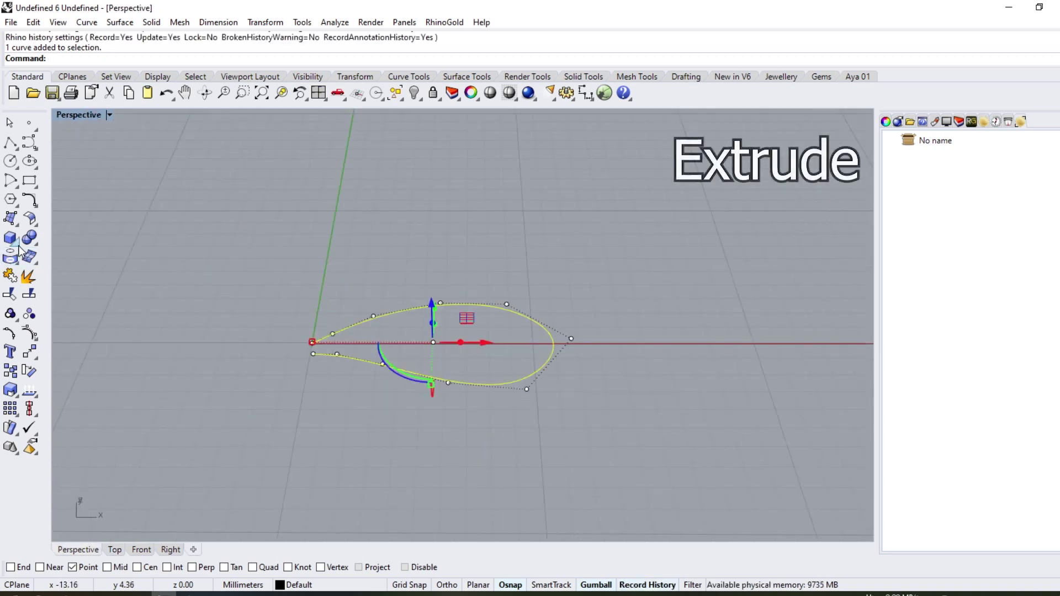
{"action": "left_click", "coordinate": [20, 251]}
{"action": "left_click", "coordinate": [61, 275]}
{"action": "left_click", "coordinate": [494, 475]}
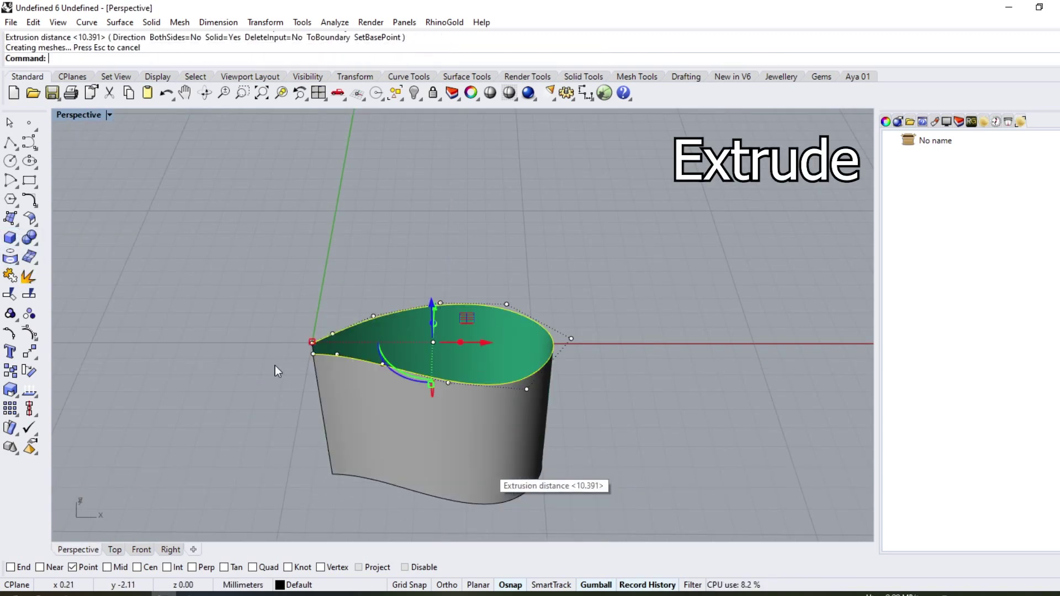
{"action": "left_click", "coordinate": [12, 220]}
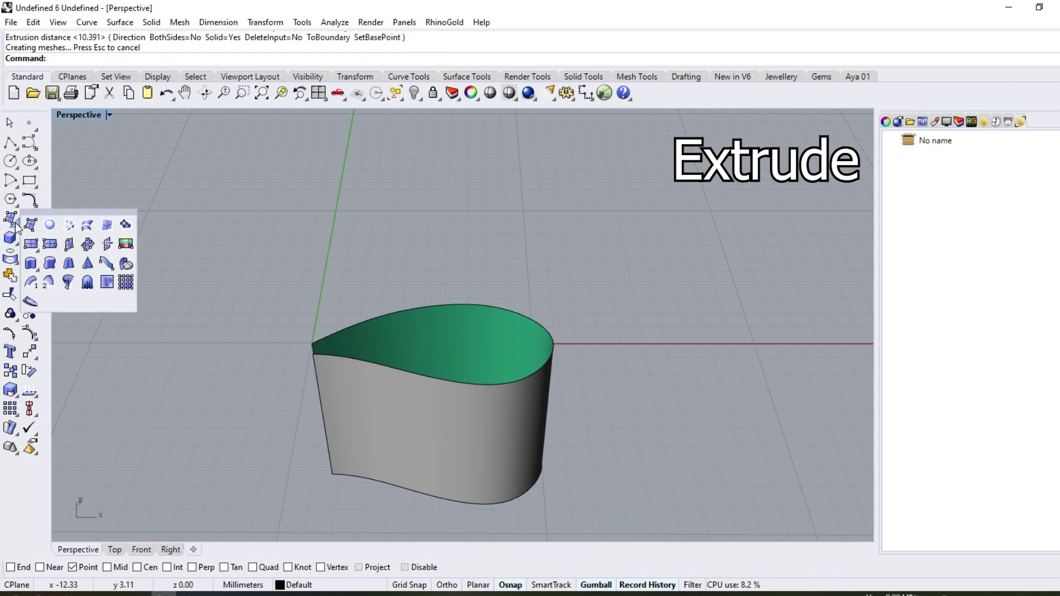
{"action": "left_click", "coordinate": [126, 225]}
{"action": "key", "text": "Escape"}
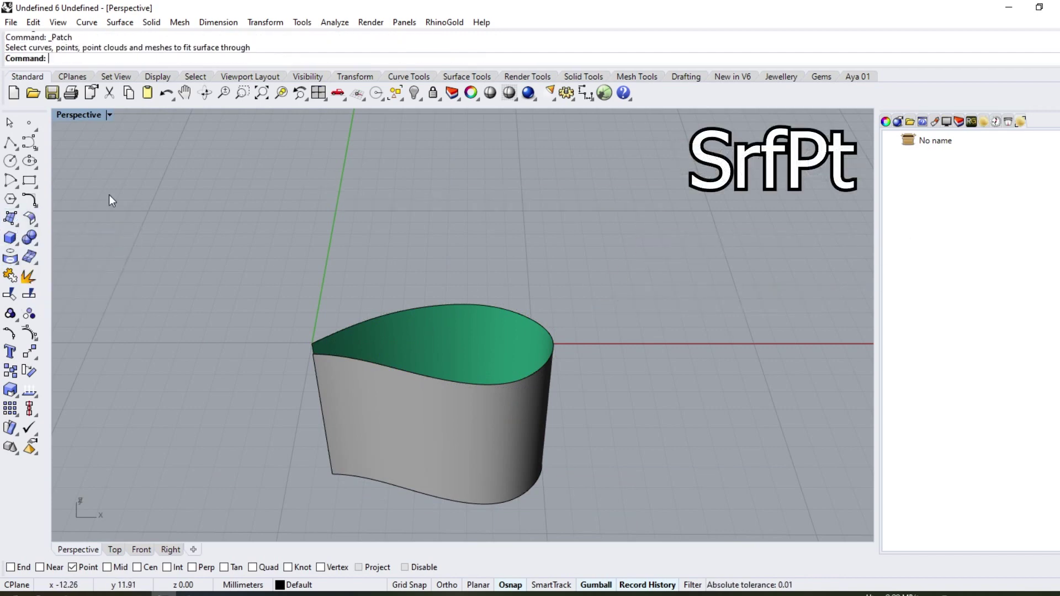
- Create a four-corner surface on the construction plane, large enough to cover the whole teardrop outline
{"action": "left_click", "coordinate": [9, 219]}
{"action": "left_click", "coordinate": [621, 222]}
{"action": "left_click", "coordinate": [282, 191]}
{"action": "left_click", "coordinate": [222, 387]}
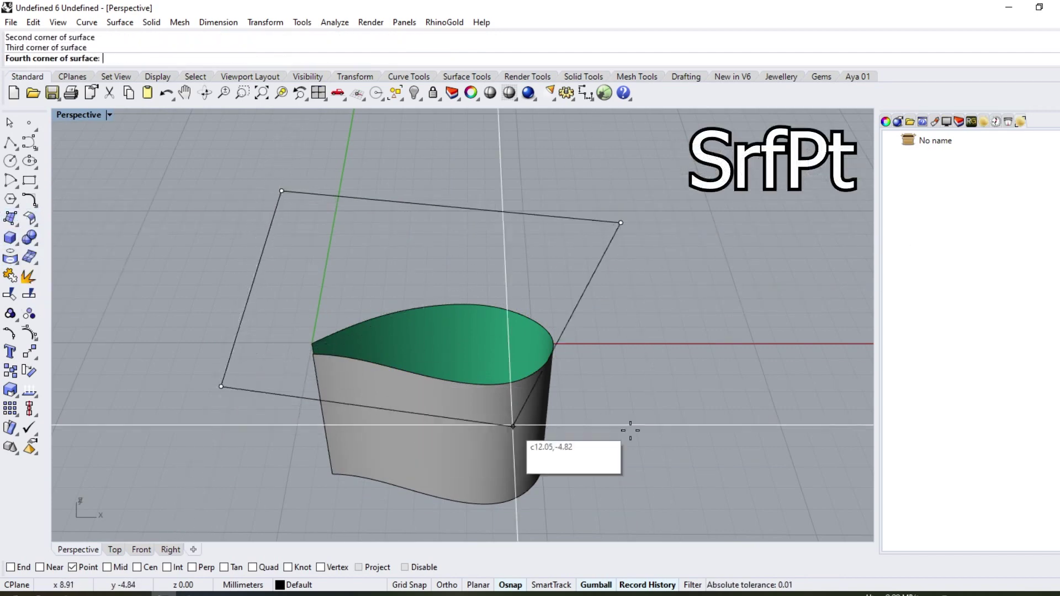
{"action": "left_click", "coordinate": [725, 428]}
- Lock the flat reference surface and the extruded wall
{"action": "left_click", "coordinate": [611, 386]}
{"action": "left_click", "coordinate": [493, 455], "text": "shift"}
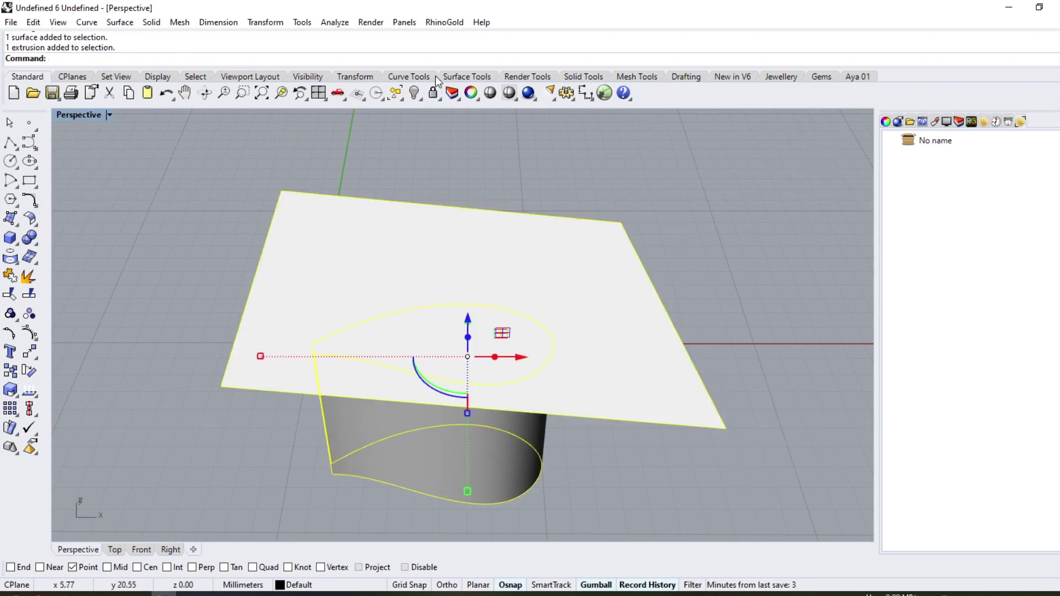
{"action": "left_click", "coordinate": [433, 93]}
- Raise the two control points at the middle and rounded side of the curve's back edge vertically
{"action": "scroll", "coordinate": [486, 299], "scroll_direction": "up", "scroll_amount": 3}
{"action": "left_click", "coordinate": [376, 410]}
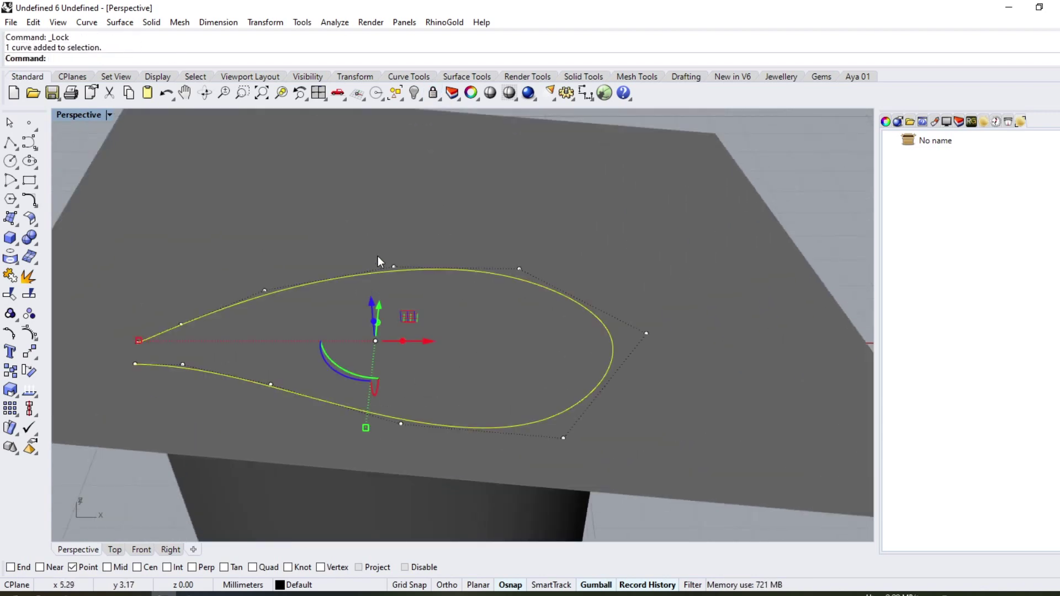
{"action": "left_click_drag", "start_coordinate": [377, 256], "coordinate": [438, 319]}
{"action": "scroll", "coordinate": [436, 320], "scroll_direction": "down", "scroll_amount": 5}
{"action": "right_click_drag", "start_coordinate": [401, 348], "coordinate": [378, 295]}
{"action": "scroll", "coordinate": [395, 316], "scroll_direction": "up", "scroll_amount": 6}
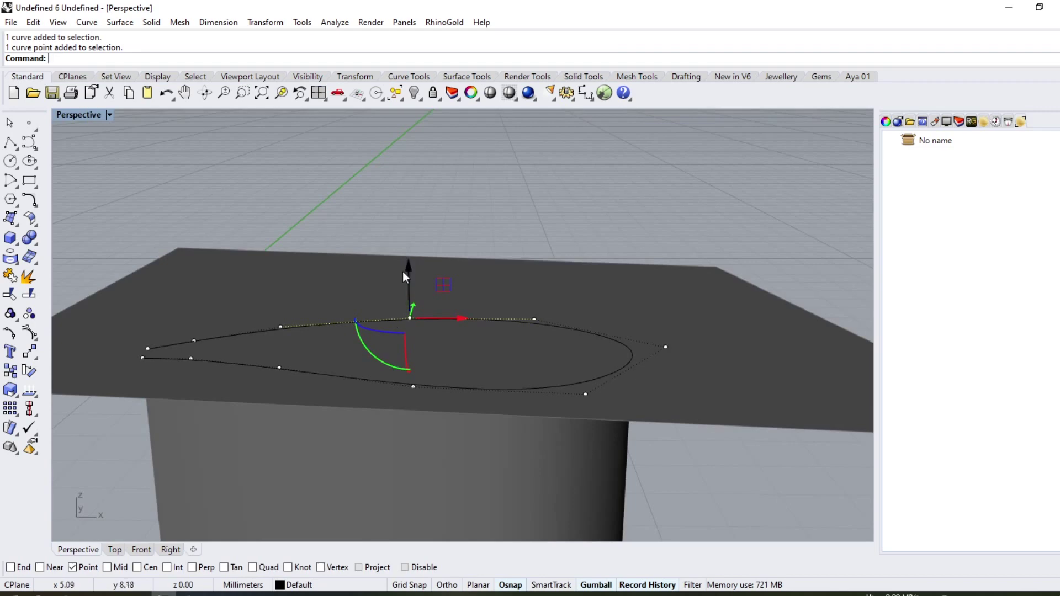
{"action": "left_click_drag", "start_coordinate": [402, 272], "coordinate": [409, 216]}
{"action": "left_click", "coordinate": [532, 305]}
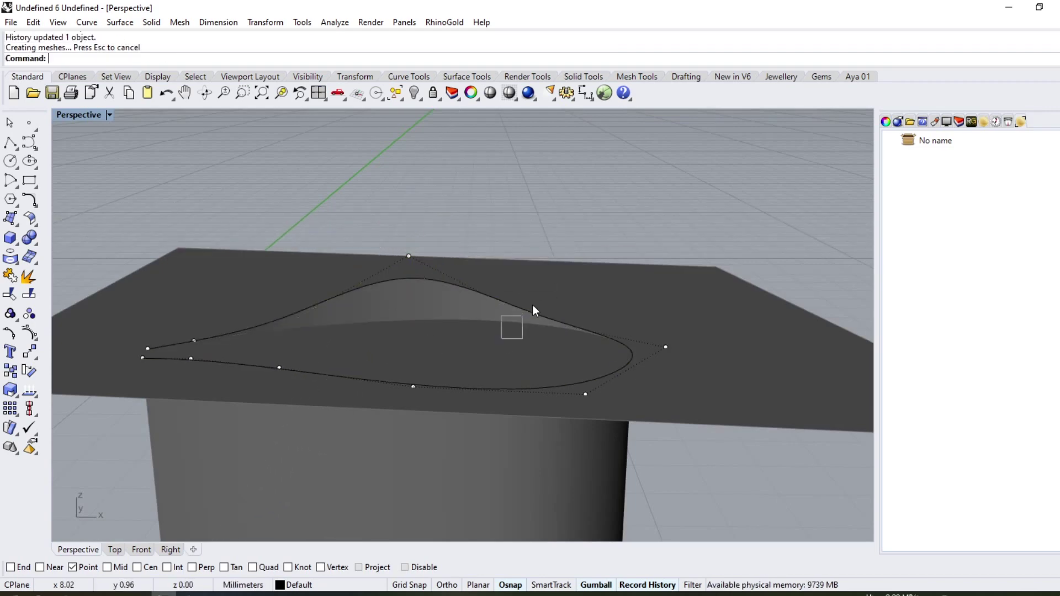
{"action": "left_click_drag", "start_coordinate": [533, 271], "coordinate": [540, 230]}
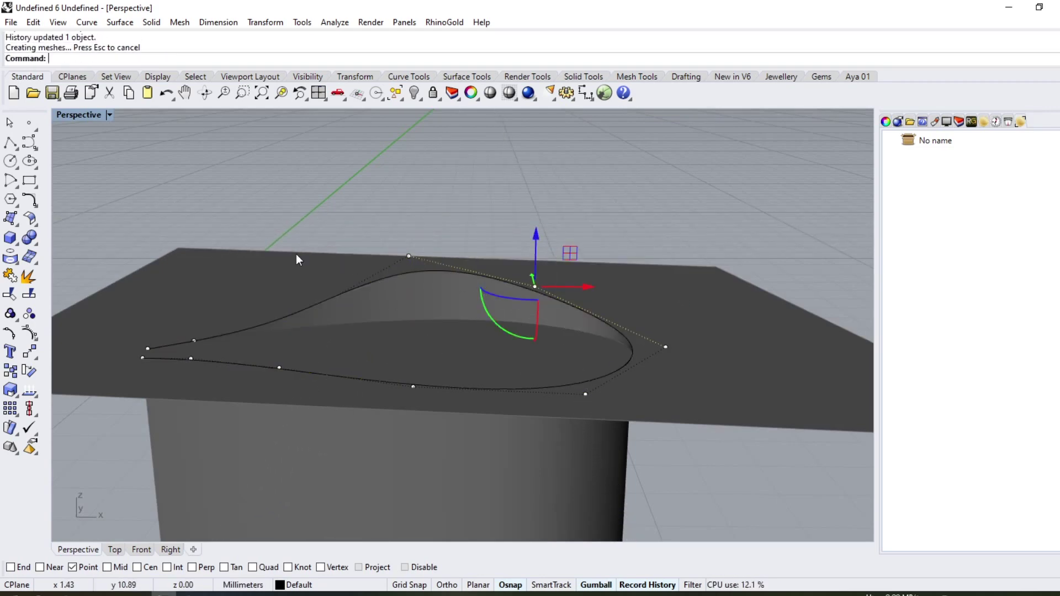
- Raise the back-edge control point toward the pointed end, and lift the two already raised points further into a higher arch
{"action": "left_click_drag", "start_coordinate": [244, 267], "coordinate": [289, 330]}
{"action": "left_click_drag", "start_coordinate": [281, 274], "coordinate": [283, 231]}
{"action": "left_click_drag", "start_coordinate": [378, 208], "coordinate": [409, 152]}
{"action": "left_click_drag", "start_coordinate": [505, 308], "coordinate": [542, 197]}
- Raise the back edge's end point at the pointed tip and the control point beside it above the plane
{"action": "left_click", "coordinate": [194, 341]}
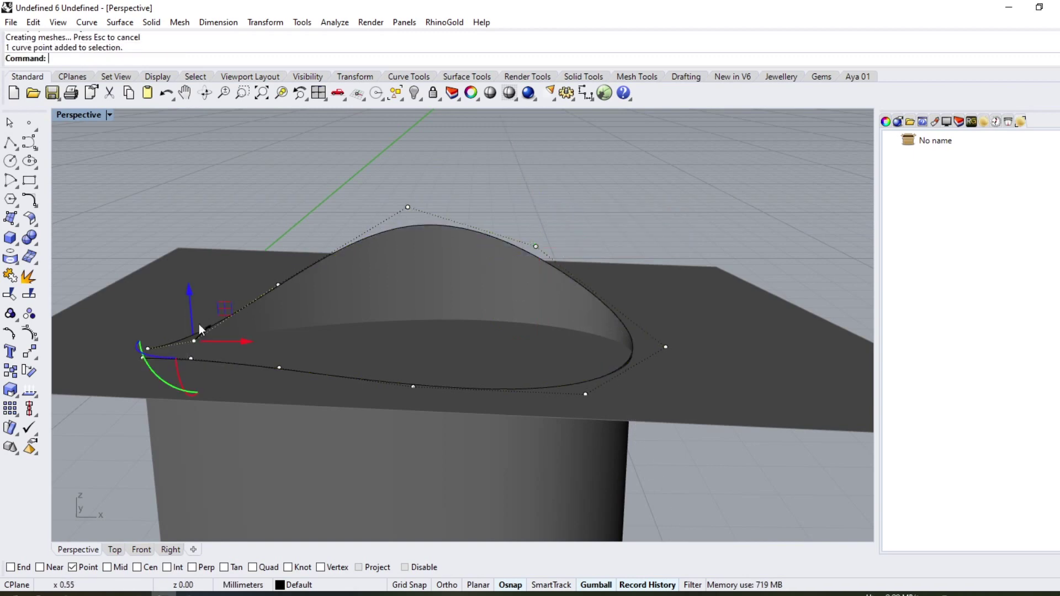
{"action": "left_click_drag", "start_coordinate": [199, 324], "coordinate": [186, 293]}
{"action": "scroll", "coordinate": [158, 330], "scroll_direction": "up", "scroll_amount": 3}
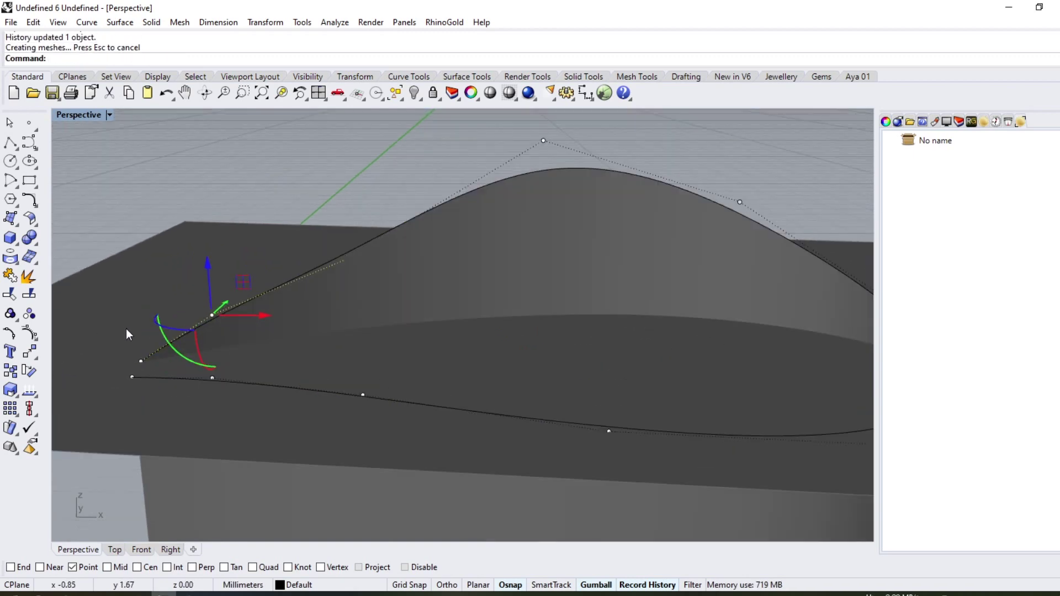
{"action": "left_click", "coordinate": [142, 358]}
{"action": "left_click_drag", "start_coordinate": [134, 320], "coordinate": [138, 285]}
- Lift the raised back-edge control point nearest the rounded end a little higher
{"action": "scroll", "coordinate": [379, 312], "scroll_direction": "down", "scroll_amount": 6}
{"action": "right_click_drag", "start_coordinate": [562, 362], "coordinate": [593, 346]}
{"action": "scroll", "coordinate": [532, 266], "scroll_direction": "up", "scroll_amount": 3}
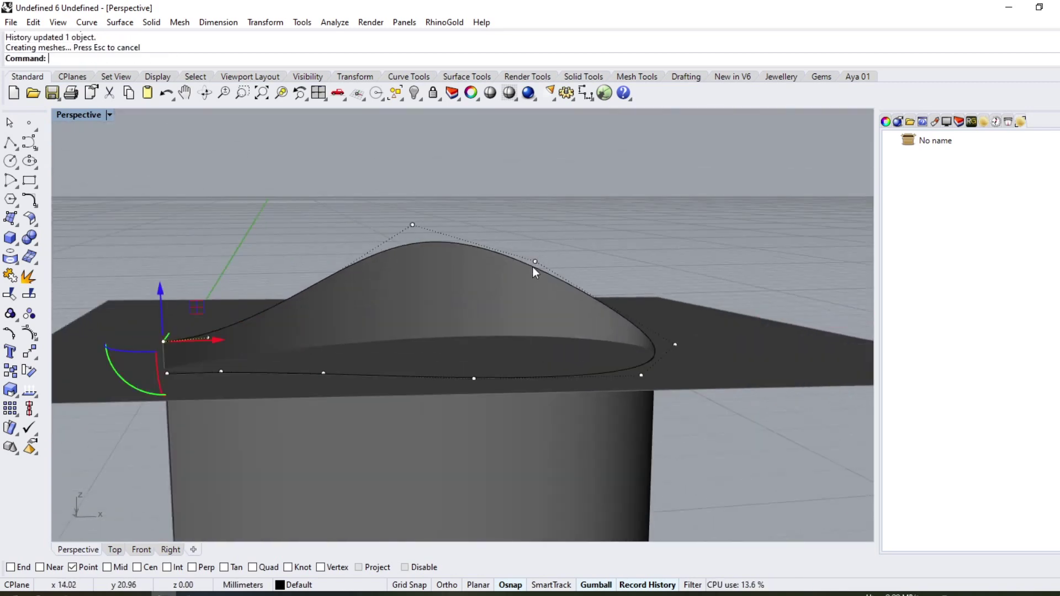
{"action": "left_click", "coordinate": [534, 260]}
{"action": "left_click_drag", "start_coordinate": [536, 216], "coordinate": [538, 203]}
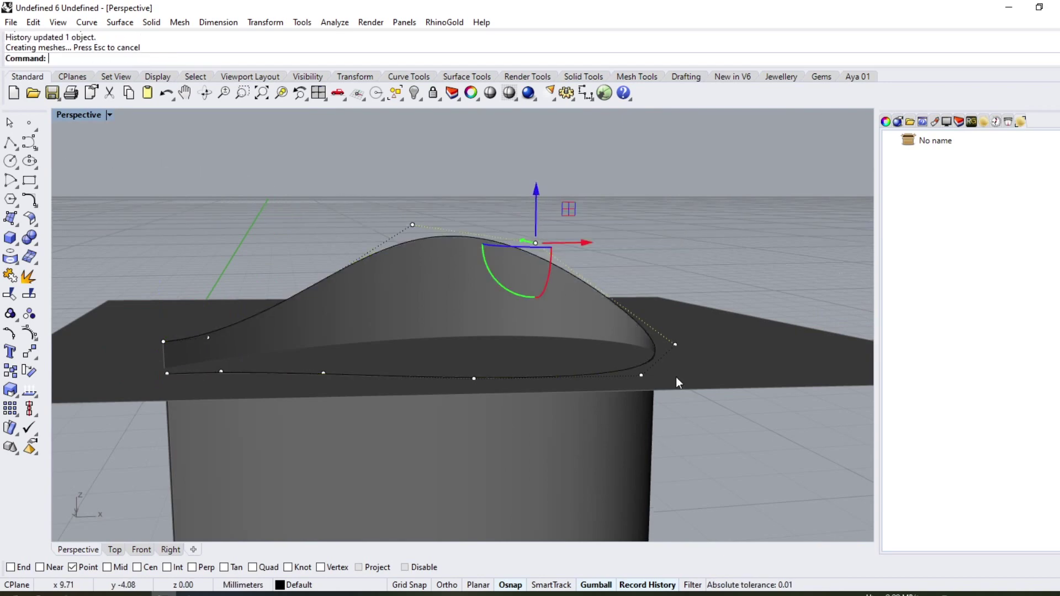
- Lower the front-edge control point nearest the rounded end of the petal curve below the reference plane
{"action": "right_click_drag", "start_coordinate": [519, 386], "coordinate": [469, 384]}
{"action": "left_click_drag", "start_coordinate": [490, 463], "coordinate": [548, 406]}
{"action": "left_click", "coordinate": [551, 385]}
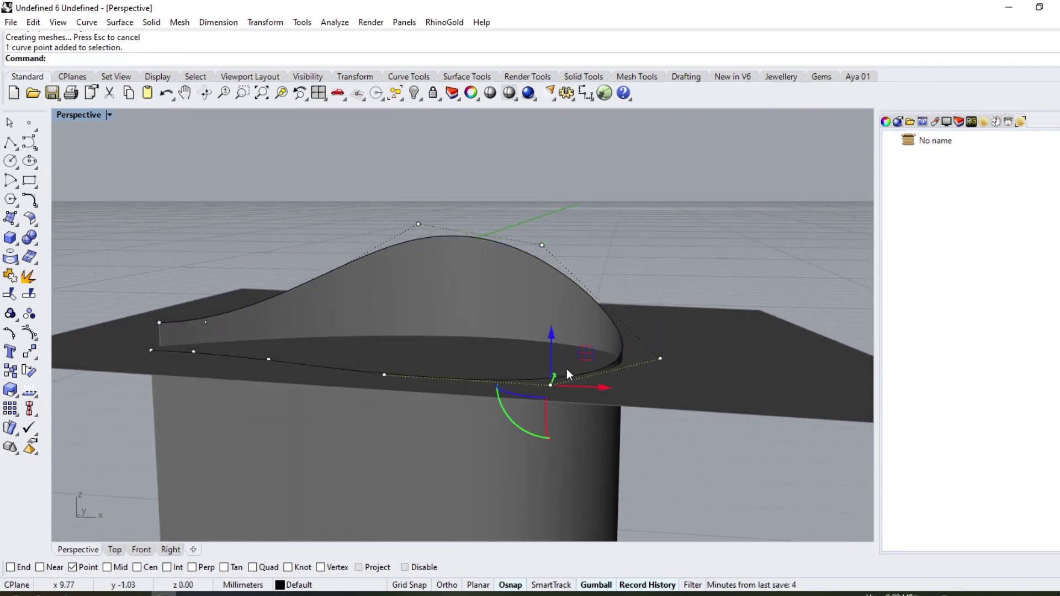
{"action": "left_click_drag", "start_coordinate": [549, 334], "coordinate": [543, 370]}
{"action": "right_click_drag", "start_coordinate": [505, 313], "coordinate": [480, 352]}
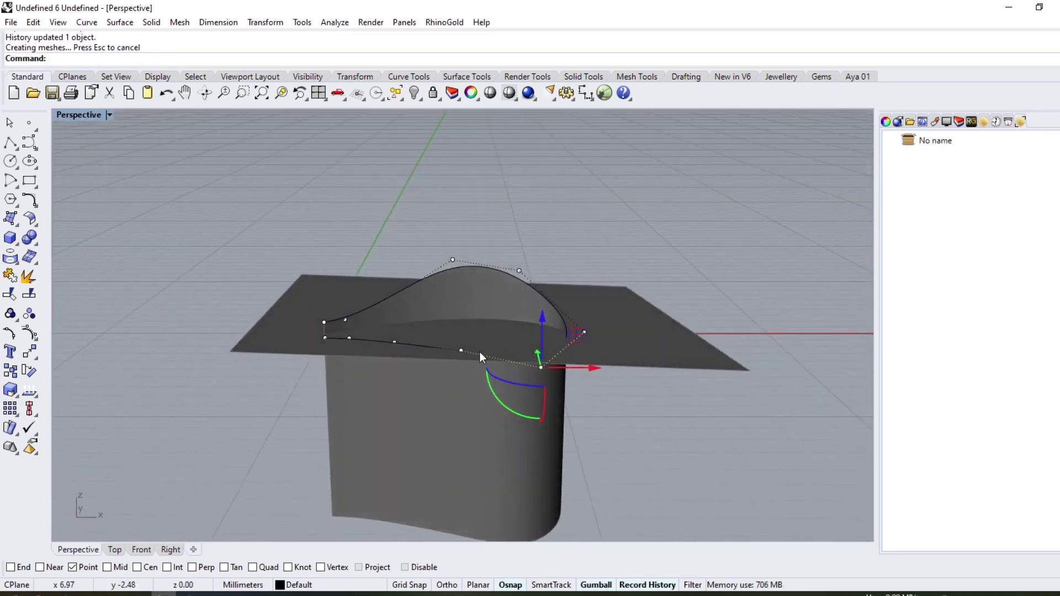
- Unlock the flat reference surface and delete it
{"action": "left_click", "coordinate": [441, 102]}
{"action": "left_click", "coordinate": [473, 118]}
{"action": "left_click", "coordinate": [625, 330]}
{"action": "right_click", "coordinate": [624, 331]}
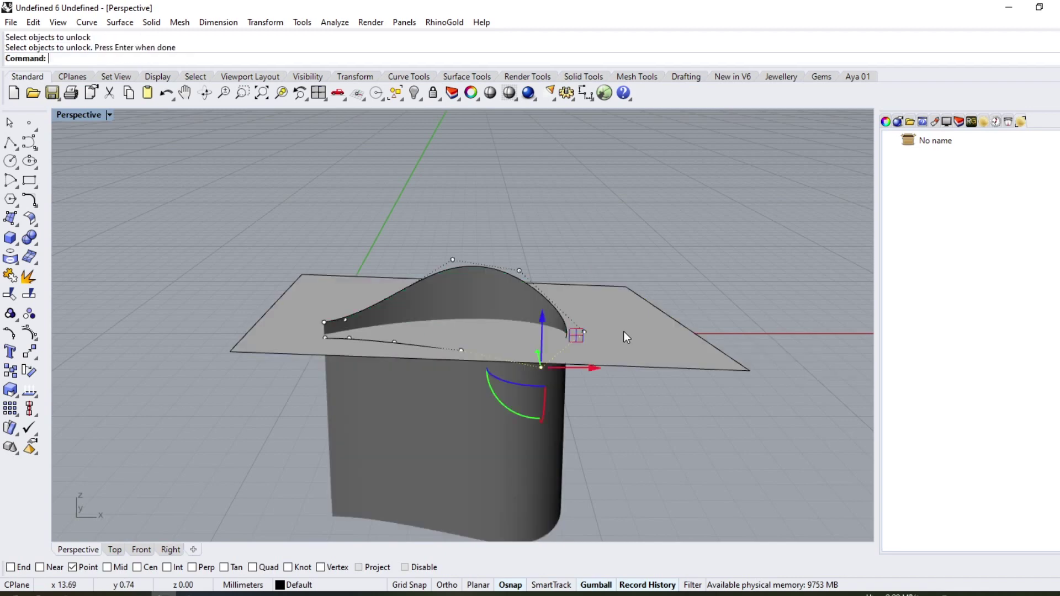
{"action": "left_click", "coordinate": [624, 331]}
{"action": "key", "text": "Delete"}
- Lower the front-edge control point at the middle of the petal curve, and drop the one nearest the rounded end further
{"action": "right_click_drag", "start_coordinate": [537, 372], "coordinate": [569, 340]}
{"action": "scroll", "coordinate": [486, 342], "scroll_direction": "up", "scroll_amount": 4}
{"action": "left_click", "coordinate": [470, 344]}
{"action": "scroll", "coordinate": [436, 350], "scroll_direction": "up", "scroll_amount": 4}
{"action": "scroll", "coordinate": [519, 353], "scroll_direction": "down", "scroll_amount": 4}
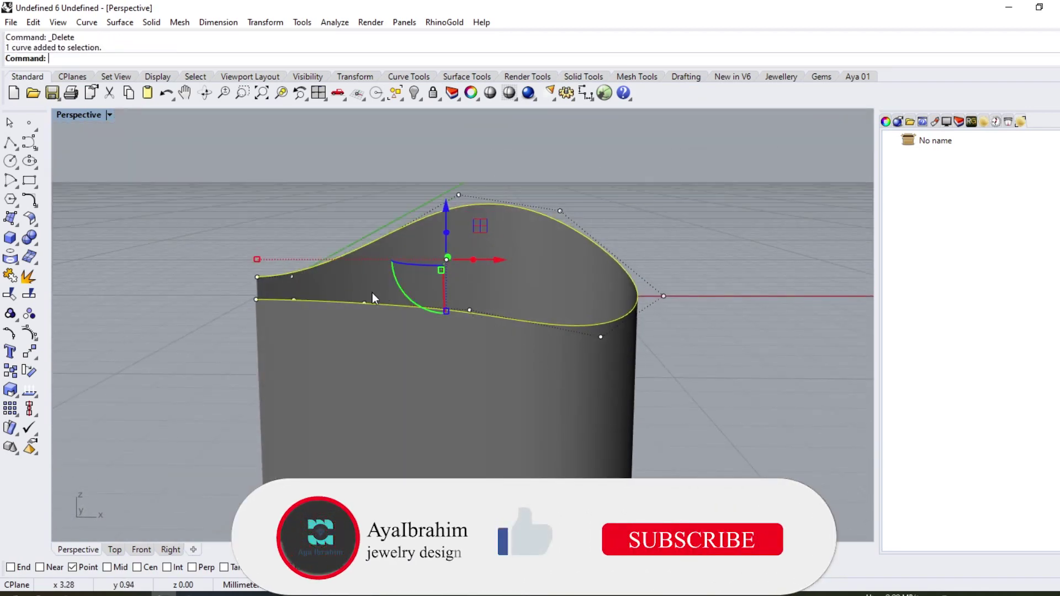
{"action": "left_click", "coordinate": [469, 310]}
{"action": "left_click_drag", "start_coordinate": [469, 273], "coordinate": [469, 322]}
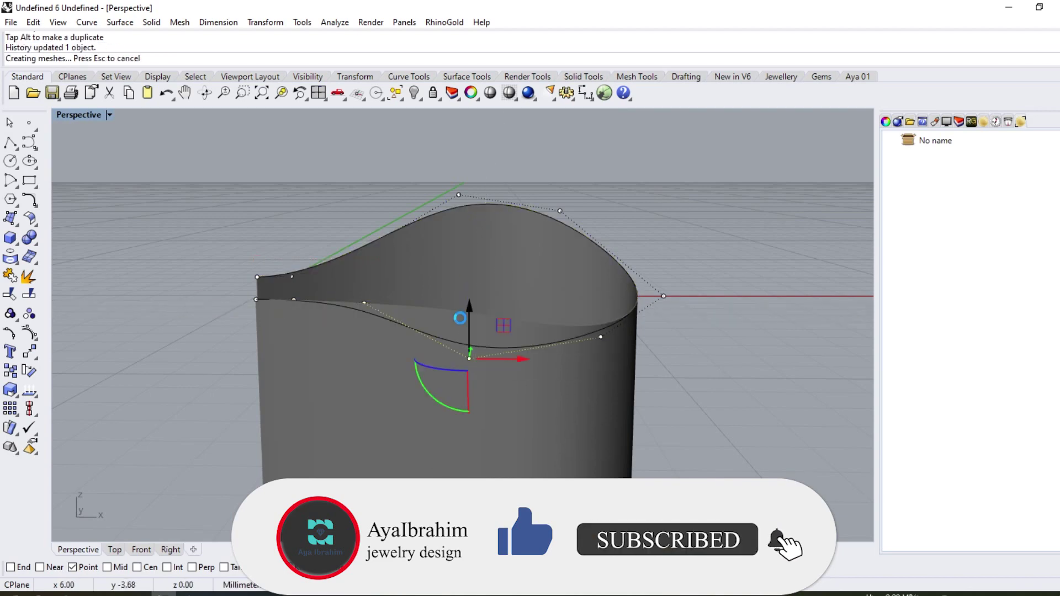
{"action": "left_click_drag", "start_coordinate": [600, 338], "coordinate": [600, 366]}
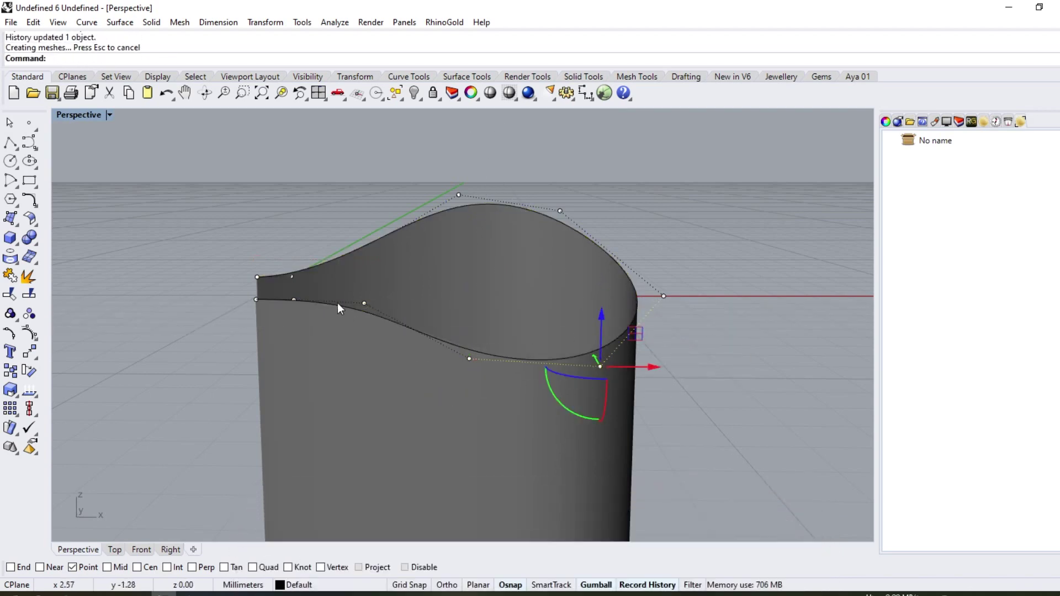
- Raise the two front-edge control points near the pointed end, and deselect the curve to hide its points
{"action": "left_click", "coordinate": [364, 303]}
{"action": "left_click_drag", "start_coordinate": [364, 271], "coordinate": [300, 246]}
{"action": "scroll", "coordinate": [256, 275], "scroll_direction": "up", "scroll_amount": 2}
{"action": "left_click", "coordinate": [303, 305]}
{"action": "right_click_drag", "start_coordinate": [448, 361], "coordinate": [439, 348]}
{"action": "key", "text": "Escape"}
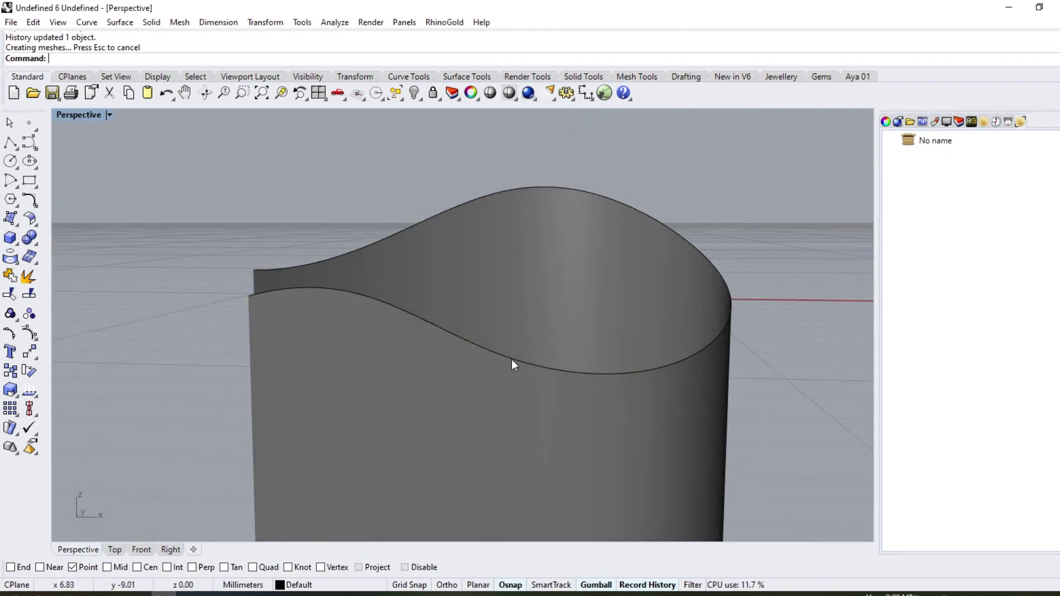
- Try to raise the back-edge control point beside the pointed tip of the petal curve
{"action": "left_click", "coordinate": [397, 309]}
{"action": "scroll", "coordinate": [399, 309], "scroll_direction": "down", "scroll_amount": 2}
{"action": "right_click_drag", "start_coordinate": [556, 394], "coordinate": [554, 381]}
{"action": "right_click_drag", "start_coordinate": [609, 361], "coordinate": [604, 379]}
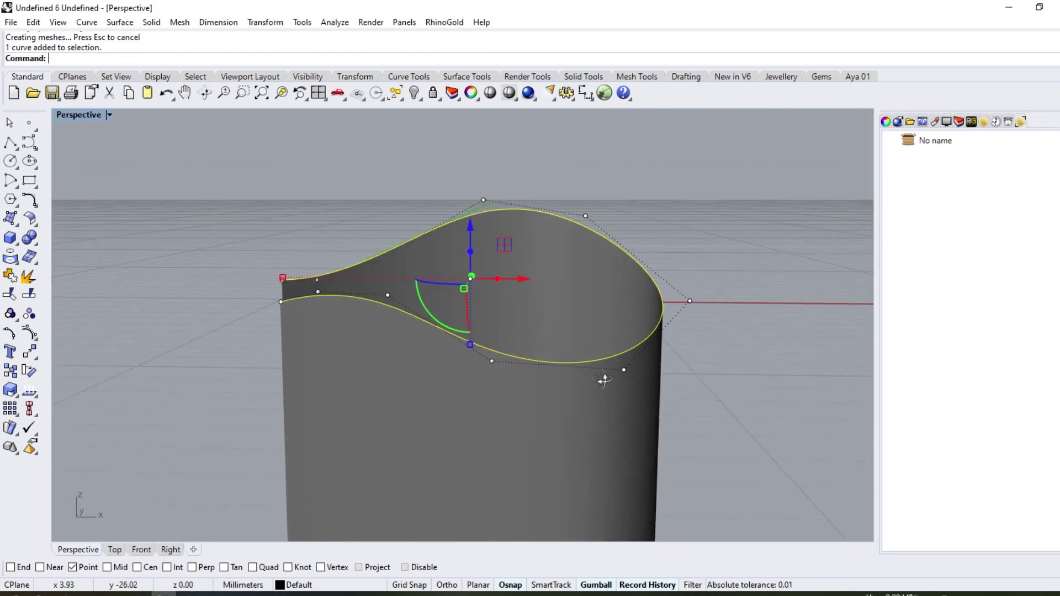
{"action": "scroll", "coordinate": [290, 254], "scroll_direction": "up", "scroll_amount": 6}
{"action": "scroll", "coordinate": [292, 259], "scroll_direction": "down", "scroll_amount": 3}
{"action": "left_click", "coordinate": [318, 267]}
{"action": "left_click_drag", "start_coordinate": [318, 260], "coordinate": [317, 224]}
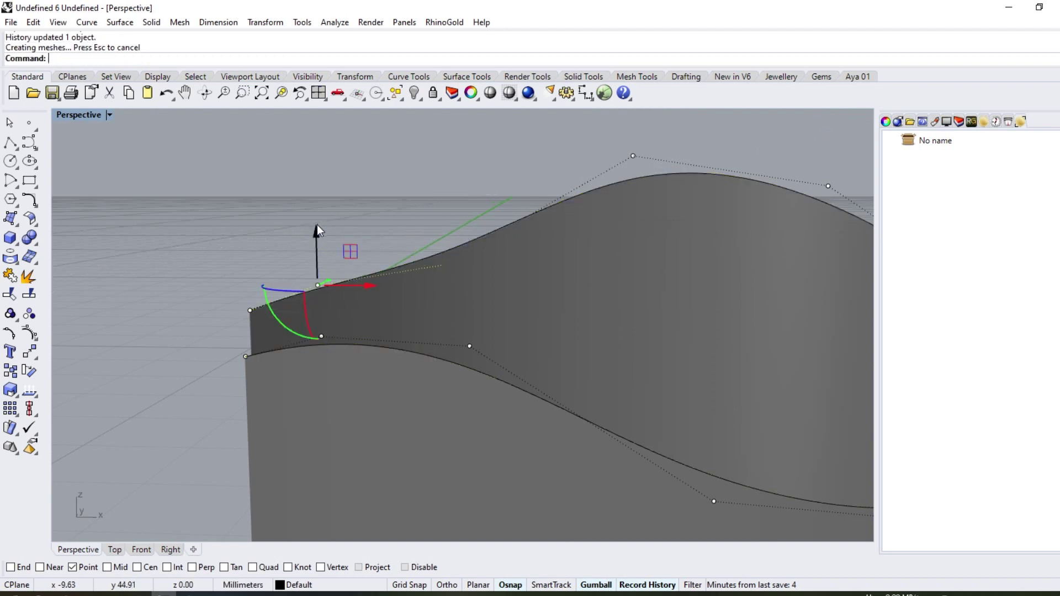
{"action": "scroll", "coordinate": [357, 325], "scroll_direction": "down", "scroll_amount": 2}
{"action": "key", "text": "ctrl+z"}
- Lower the back edge's end point at the pointed tip slightly, closer to the front edge's end
{"action": "scroll", "coordinate": [319, 258], "scroll_direction": "up", "scroll_amount": 5}
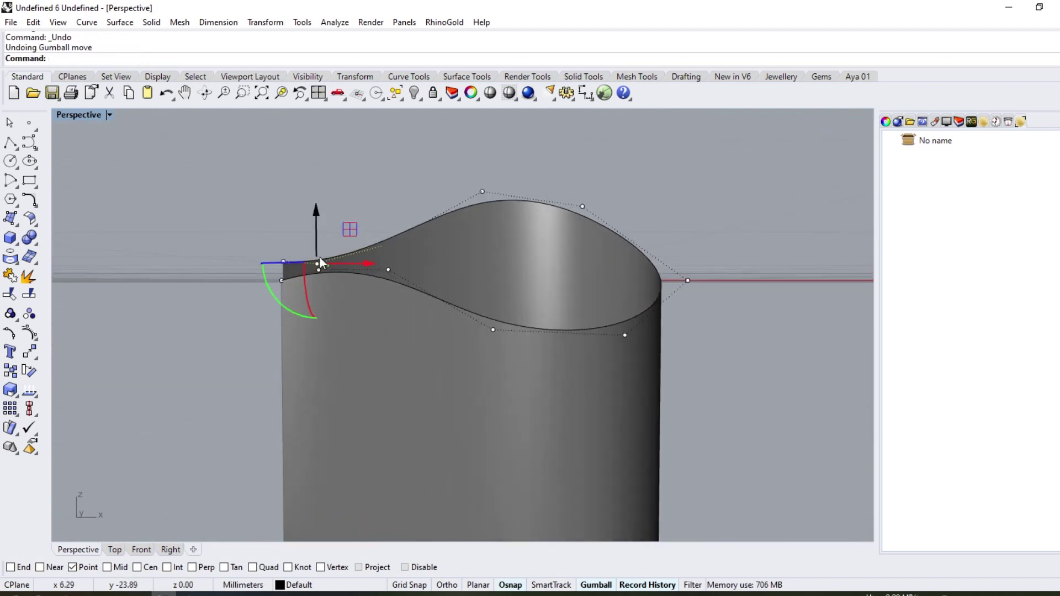
{"action": "left_click", "coordinate": [247, 267]}
{"action": "left_click_drag", "start_coordinate": [247, 237], "coordinate": [253, 249]}
{"action": "scroll", "coordinate": [253, 250], "scroll_direction": "down", "scroll_amount": 3}
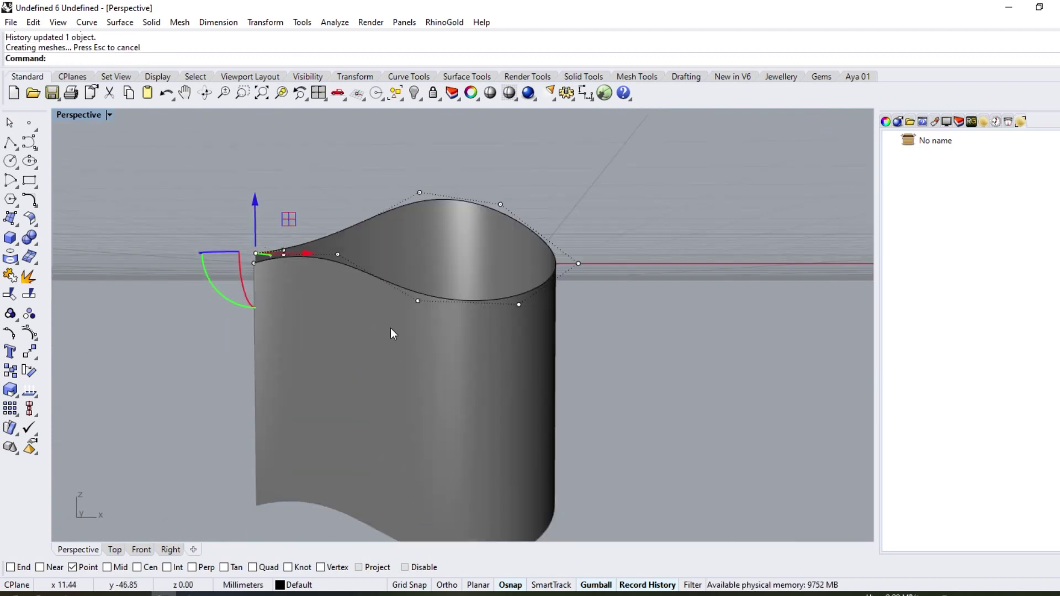
- In the Front view, rebuild the petal curve to even out its control points
{"action": "left_click", "coordinate": [145, 550]}
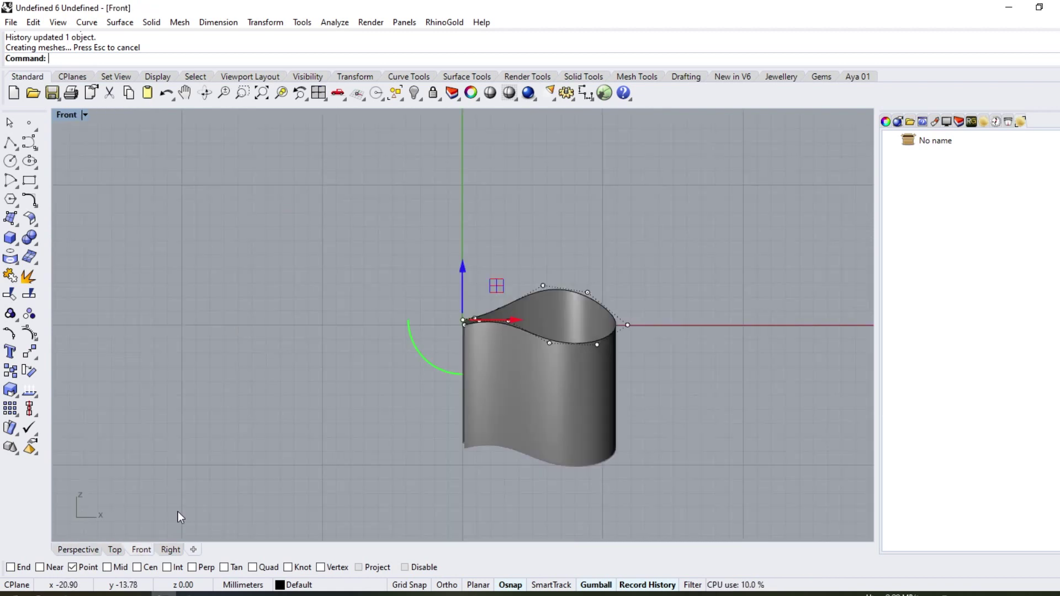
{"action": "scroll", "coordinate": [643, 342], "scroll_direction": "up", "scroll_amount": 4}
{"action": "right_click_drag", "start_coordinate": [644, 343], "coordinate": [615, 378]}
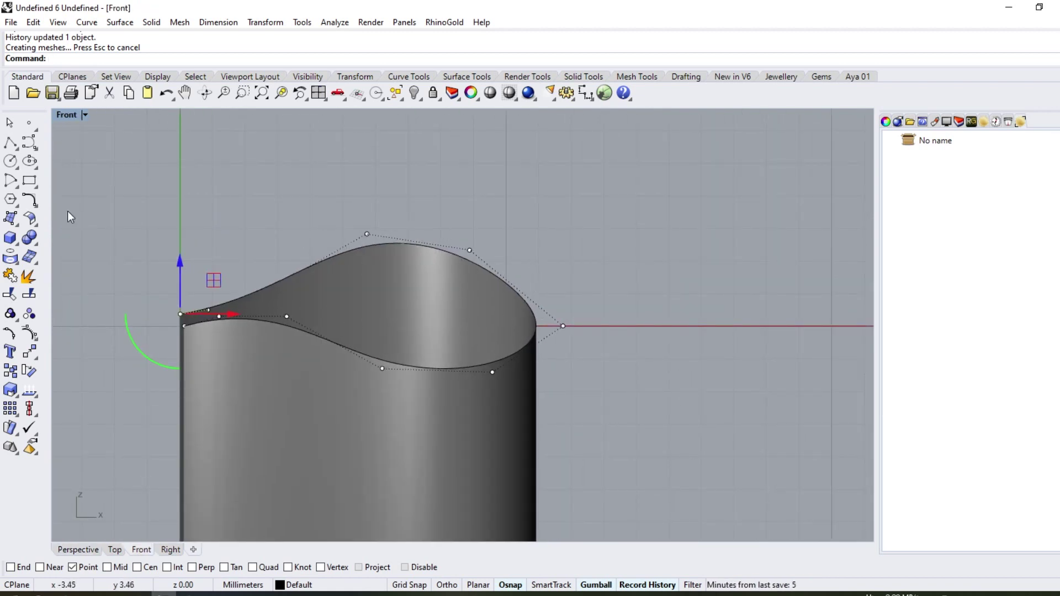
{"action": "left_click", "coordinate": [31, 204]}
{"action": "left_click", "coordinate": [34, 207]}
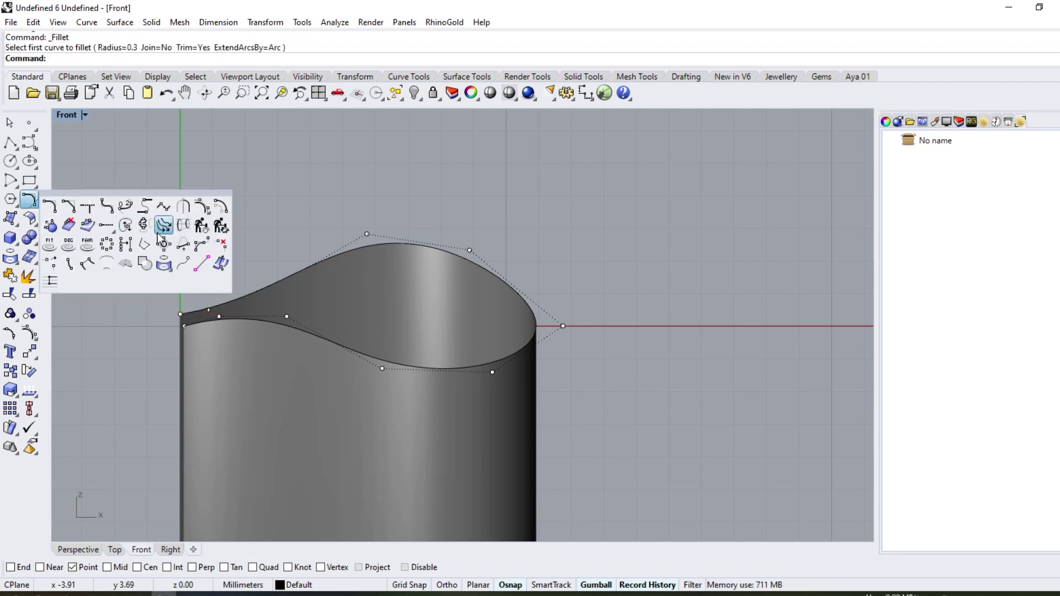
{"action": "left_click", "coordinate": [202, 229]}
{"action": "left_click", "coordinate": [390, 244]}
{"action": "right_click", "coordinate": [390, 244]}
{"action": "type", "text": "8"}
{"action": "key", "text": "Return"}
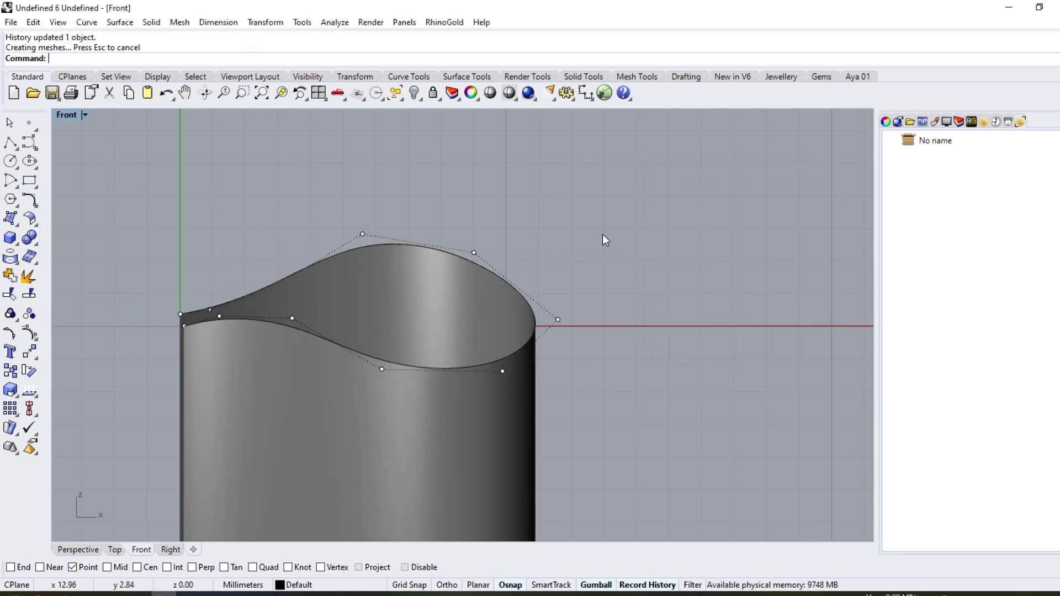
{"action": "scroll", "coordinate": [602, 235], "scroll_direction": "down", "scroll_amount": 1}
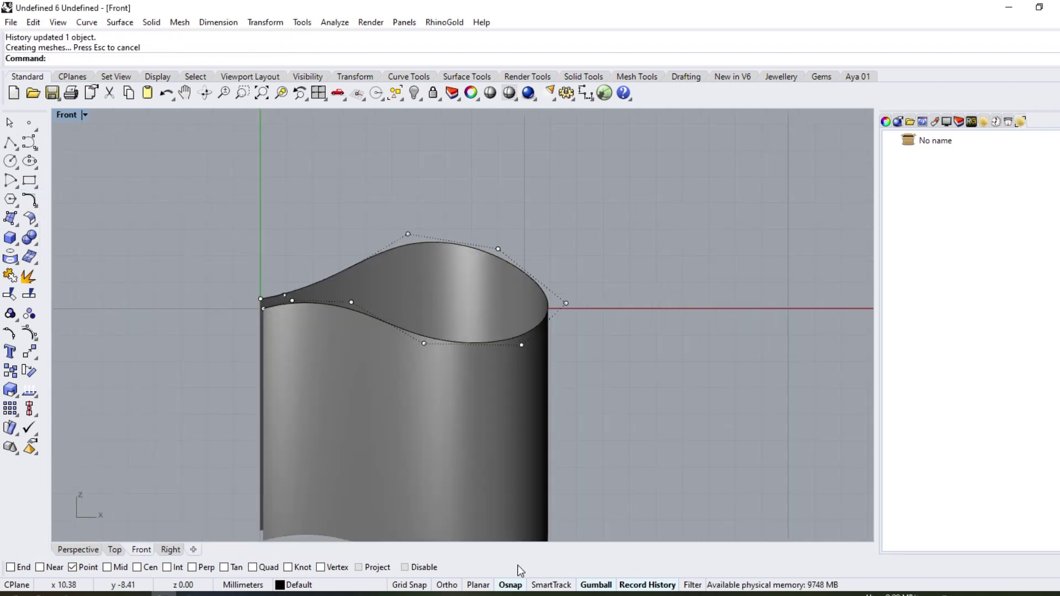
- Try to raise the outermost control point at the rounded end of the petal curve
{"action": "left_click", "coordinate": [556, 303]}
{"action": "left_click", "coordinate": [566, 303]}
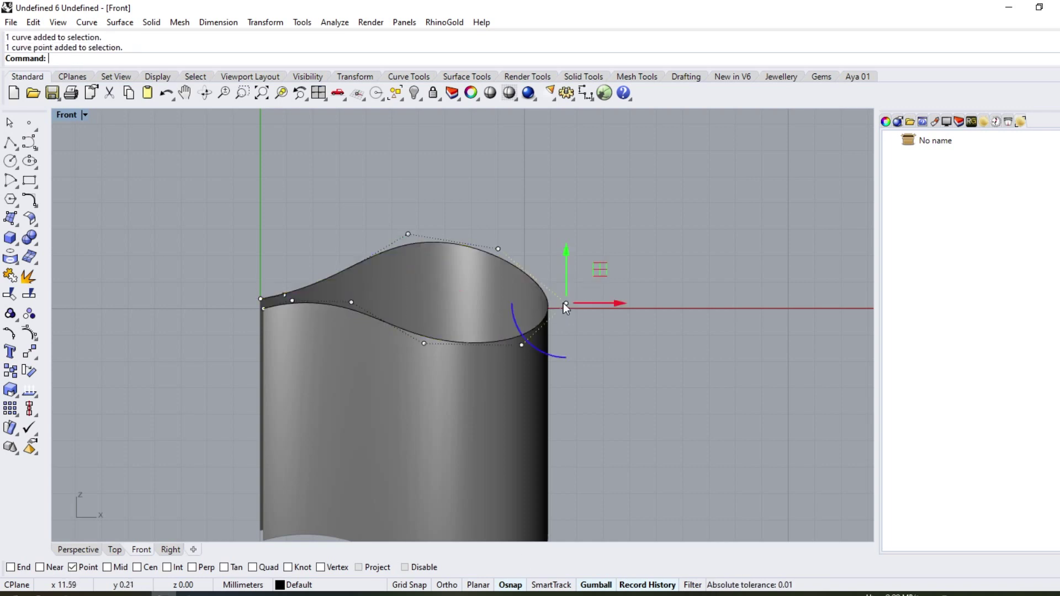
{"action": "left_click_drag", "start_coordinate": [563, 303], "coordinate": [566, 271]}
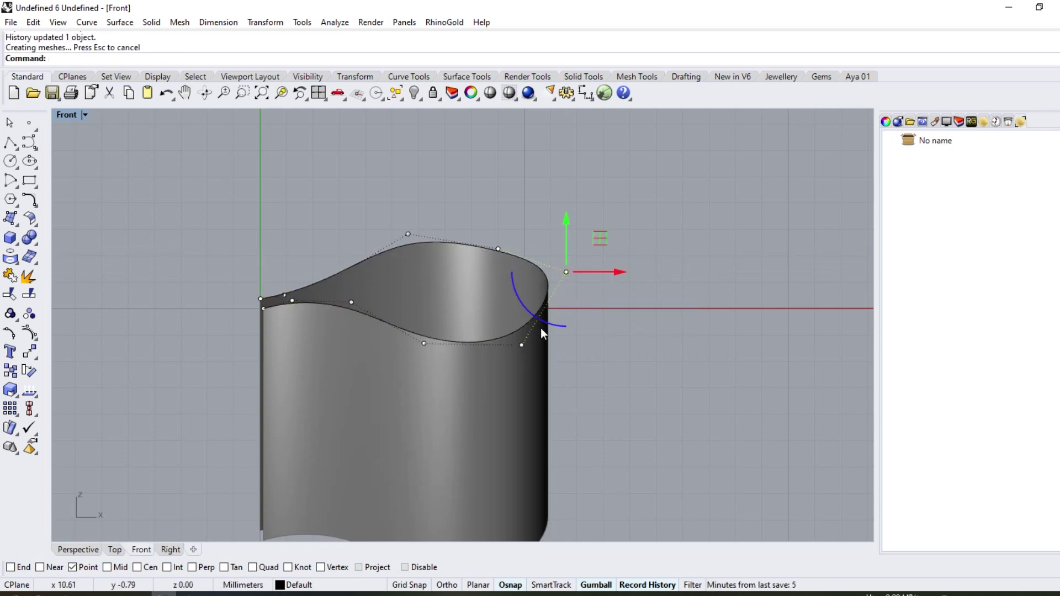
{"action": "key", "text": "ctrl+z"}
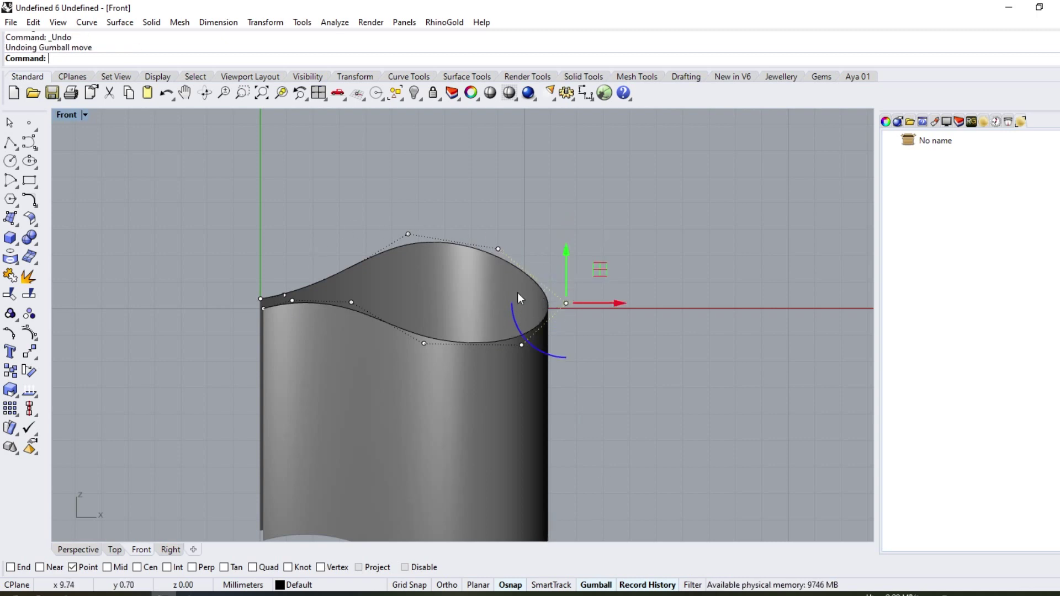
- Raise the two lowest front-edge control points slightly to flatten the dip in the petal's front edge
{"action": "left_click", "coordinate": [420, 344]}
{"action": "left_click", "coordinate": [420, 303]}
{"action": "left_click", "coordinate": [426, 340]}
{"action": "left_click", "coordinate": [425, 344]}
{"action": "left_click_drag", "start_coordinate": [425, 319], "coordinate": [426, 309]}
{"action": "left_click", "coordinate": [521, 345]}
{"action": "left_click_drag", "start_coordinate": [524, 310], "coordinate": [524, 303]}
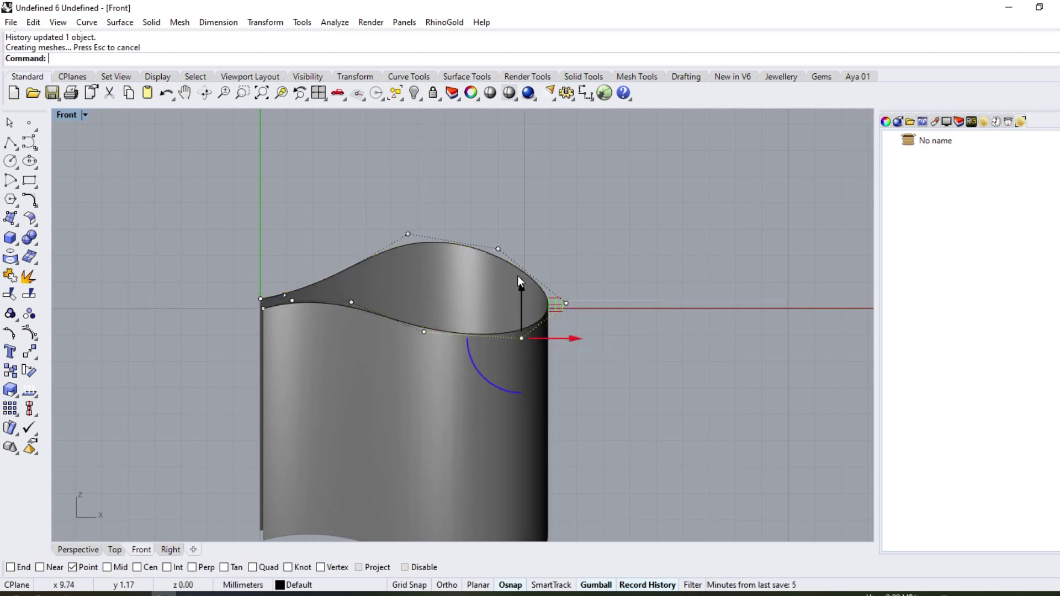
- Raise the two crest control points on the back edge and the neighbouring one toward the pointed tip
{"action": "left_click", "coordinate": [497, 249]}
{"action": "left_click_drag", "start_coordinate": [499, 240], "coordinate": [499, 225]}
{"action": "left_click", "coordinate": [408, 232]}
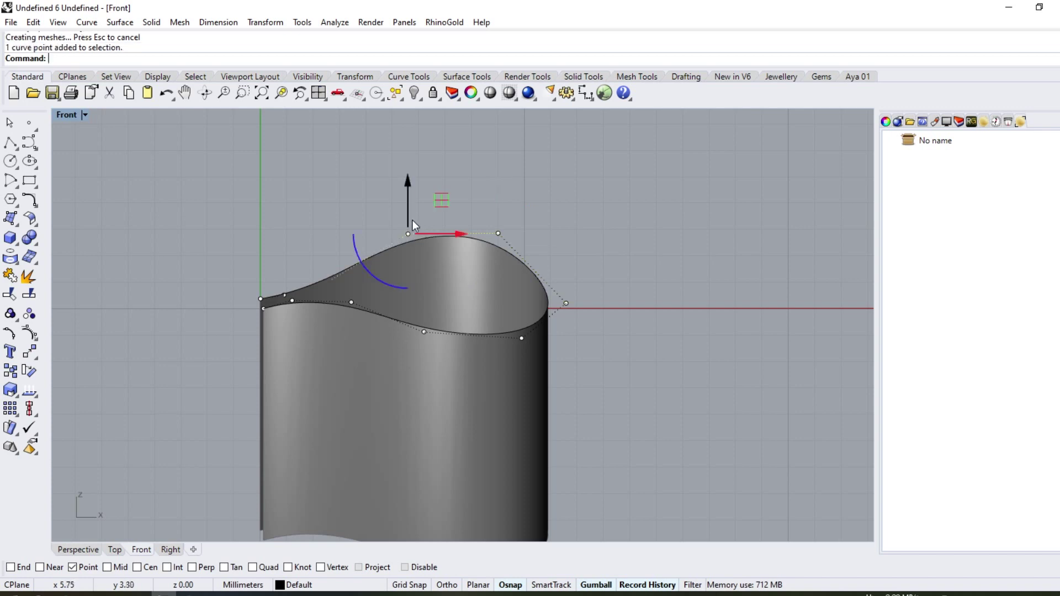
{"action": "mouse_move", "coordinate": [412, 219]}
{"action": "left_mouse_down"}
{"action": "mouse_move", "coordinate": [410, 200]}
{"action": "mouse_move", "coordinate": [410, 211]}
{"action": "left_mouse_up"}
{"action": "scroll", "coordinate": [392, 232], "scroll_direction": "up", "scroll_amount": 2}
{"action": "left_click", "coordinate": [316, 291]}
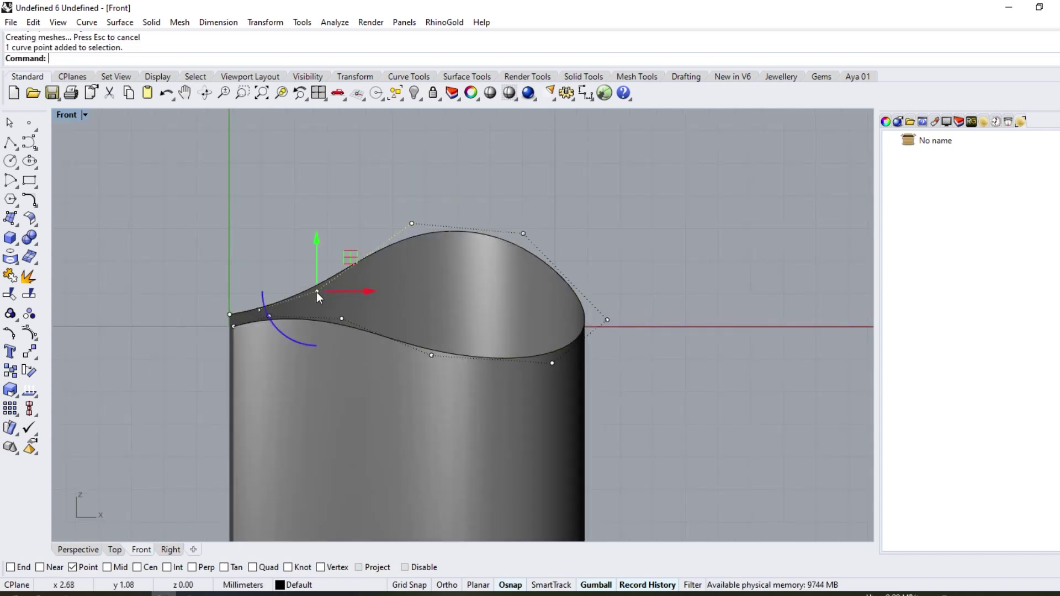
{"action": "left_click_drag", "start_coordinate": [316, 270], "coordinate": [316, 259]}
{"action": "scroll", "coordinate": [398, 187], "scroll_direction": "down", "scroll_amount": 2}
- In the Top view, shift the outermost control point at the petal's rounded end down toward the X axis
{"action": "left_click", "coordinate": [116, 549]}
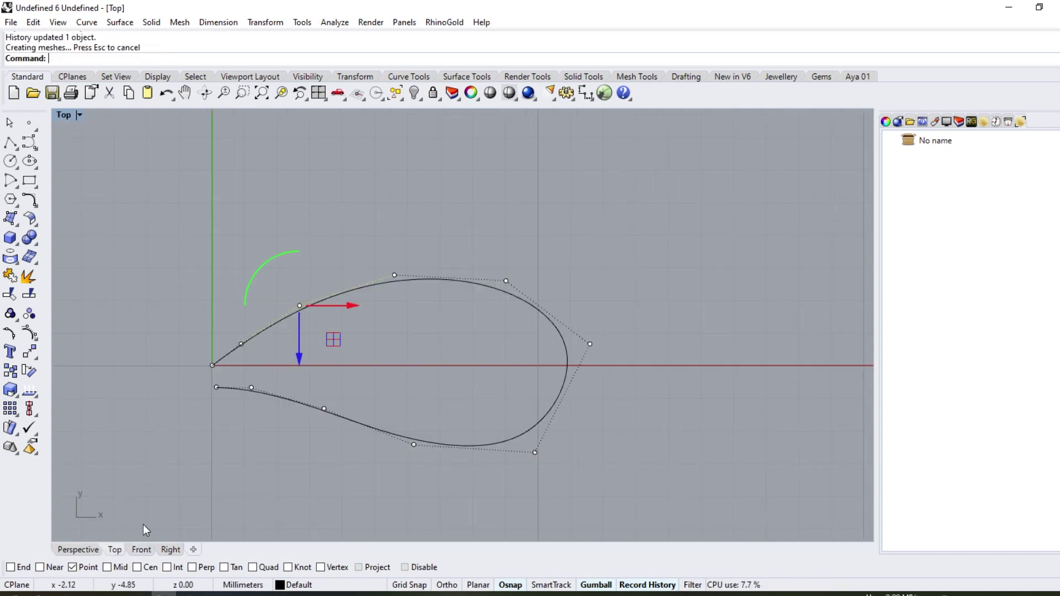
{"action": "scroll", "coordinate": [433, 365], "scroll_direction": "down", "scroll_amount": 3}
{"action": "left_click", "coordinate": [445, 328]}
{"action": "scroll", "coordinate": [531, 377], "scroll_direction": "up", "scroll_amount": 2}
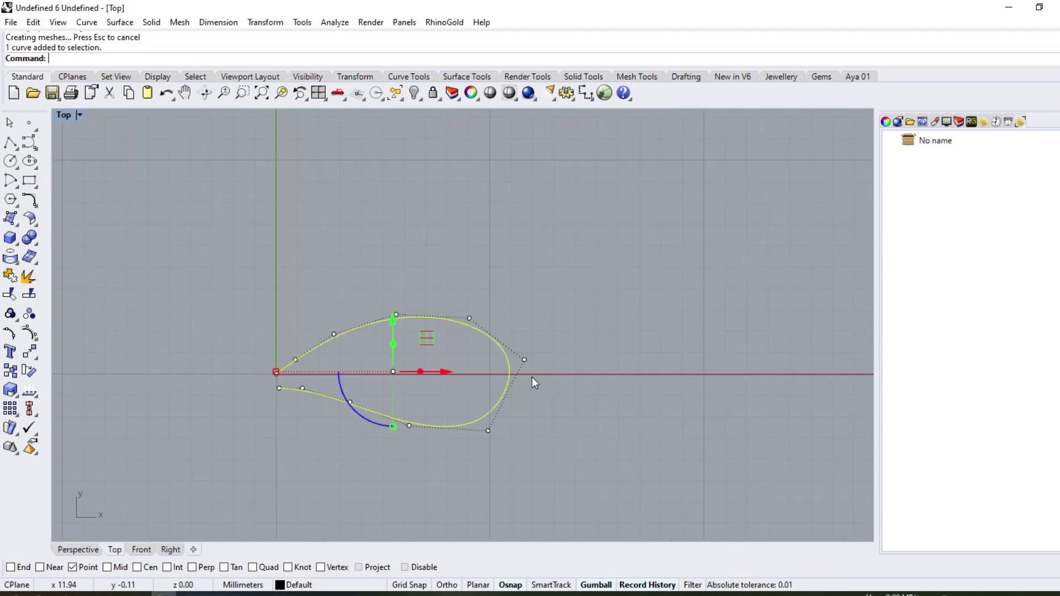
{"action": "scroll", "coordinate": [531, 376], "scroll_direction": "up", "scroll_amount": 2}
{"action": "left_click", "coordinate": [523, 356]}
{"action": "left_click_drag", "start_coordinate": [524, 326], "coordinate": [524, 340]}
{"action": "scroll", "coordinate": [441, 304], "scroll_direction": "down", "scroll_amount": 2}
- Duplicate the petal curve above the original in the Top view and rotate the copy counterclockwise into position
{"action": "left_click", "coordinate": [439, 305]}
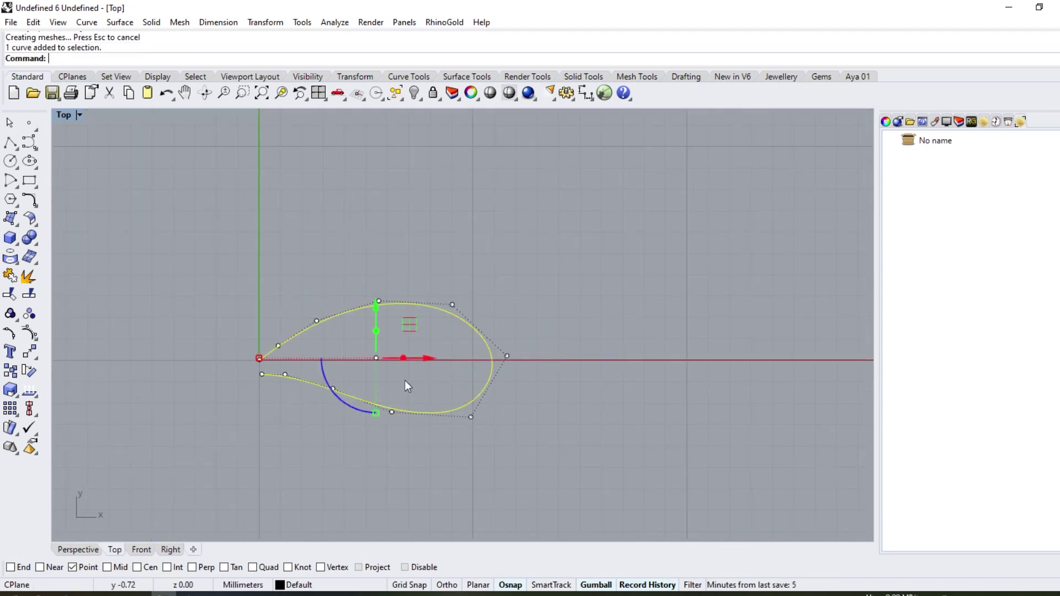
{"action": "scroll", "coordinate": [405, 381], "scroll_direction": "down", "scroll_amount": 4}
{"action": "left_click_drag", "start_coordinate": [384, 314], "coordinate": [370, 228]}
{"action": "scroll", "coordinate": [373, 297], "scroll_direction": "up", "scroll_amount": 2}
{"action": "left_click_drag", "start_coordinate": [350, 323], "coordinate": [367, 339]}
{"action": "left_click_drag", "start_coordinate": [408, 236], "coordinate": [398, 241]}
- Create a surface spanning the original petal curve and its rotated copy
{"action": "left_click", "coordinate": [441, 362], "text": "shift"}
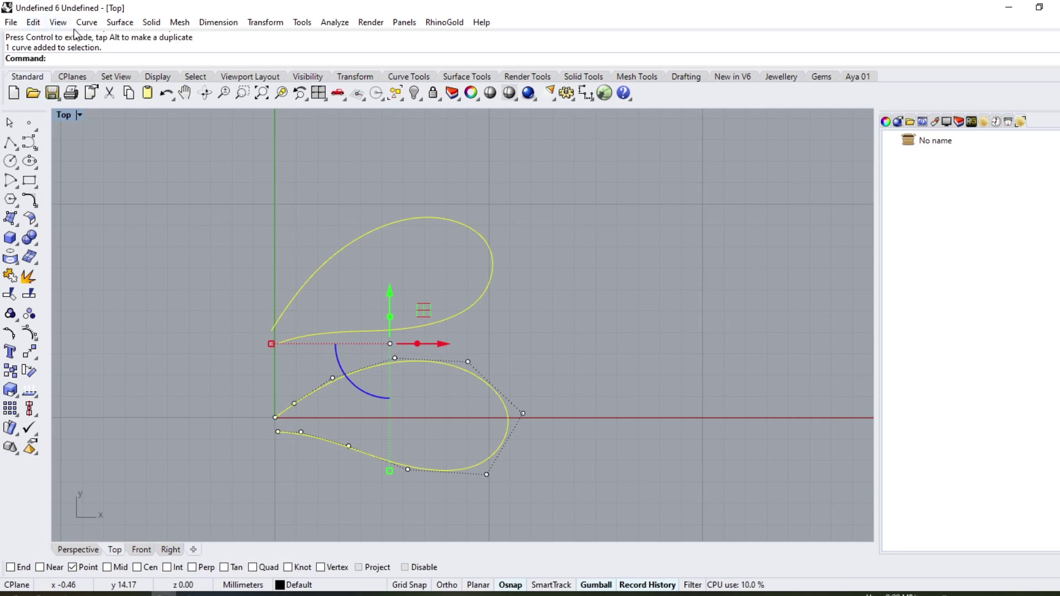
{"action": "left_click", "coordinate": [120, 22]}
{"action": "left_click", "coordinate": [137, 50]}
- In the Perspective view, lower the two crest control points on the back edge of the copied petal curve
{"action": "left_click", "coordinate": [77, 550]}
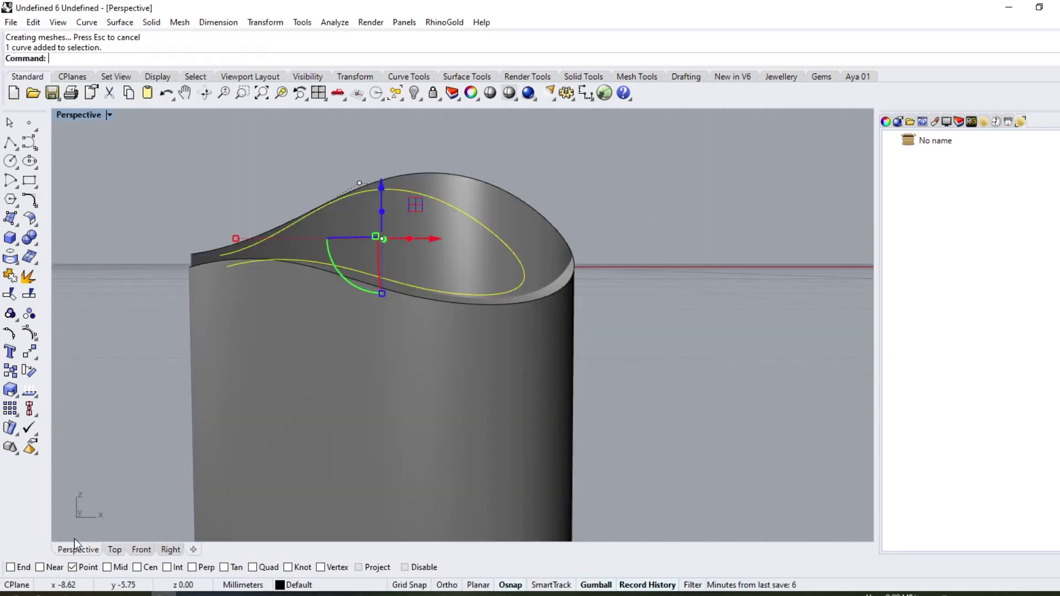
{"action": "right_click_drag", "start_coordinate": [519, 348], "coordinate": [239, 360]}
{"action": "scroll", "coordinate": [240, 360], "scroll_direction": "down", "scroll_amount": 5}
{"action": "right_click_drag", "start_coordinate": [386, 375], "coordinate": [395, 353]}
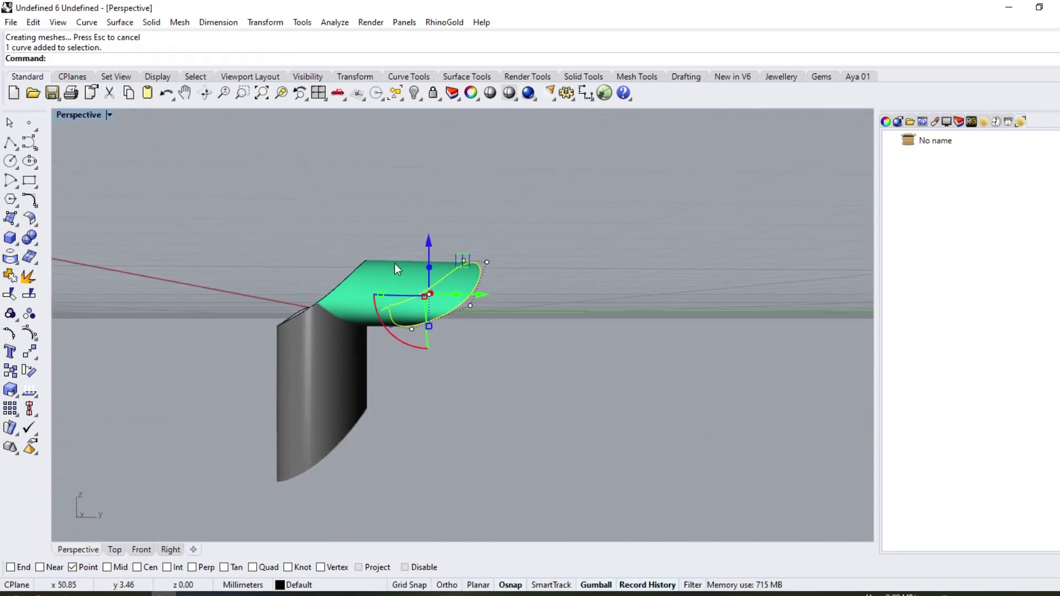
{"action": "right_click_drag", "start_coordinate": [394, 263], "coordinate": [342, 253]}
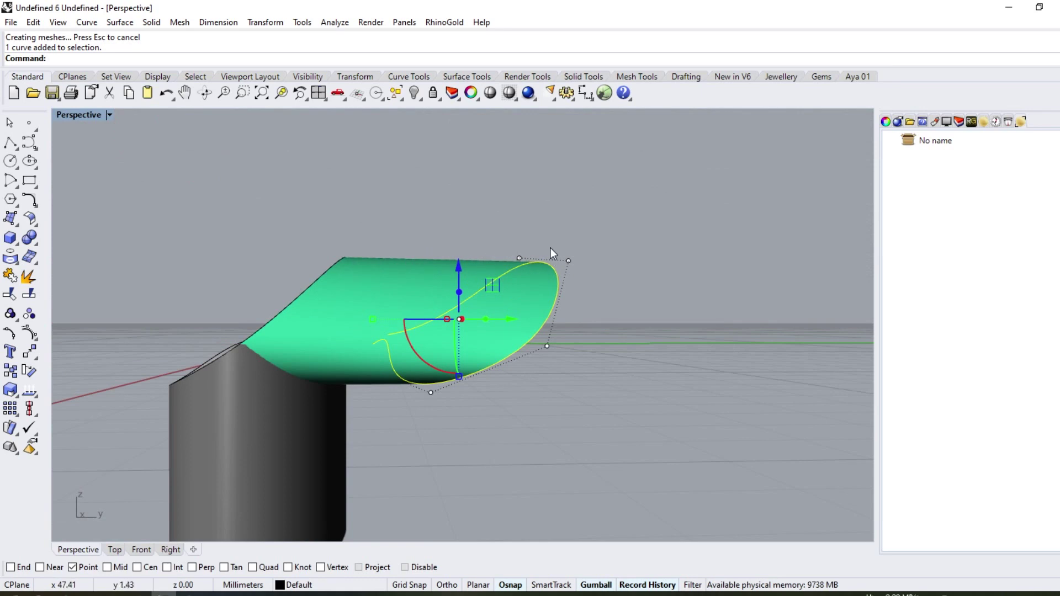
{"action": "left_click", "coordinate": [568, 261]}
{"action": "right_click_drag", "start_coordinate": [563, 299], "coordinate": [563, 215]}
{"action": "left_click_drag", "start_coordinate": [568, 217], "coordinate": [572, 235]}
{"action": "right_click_drag", "start_coordinate": [603, 367], "coordinate": [491, 375]}
{"action": "left_click", "coordinate": [592, 251]}
{"action": "left_click_drag", "start_coordinate": [593, 211], "coordinate": [594, 241]}
{"action": "right_click_drag", "start_coordinate": [449, 294], "coordinate": [677, 275]}
- In the Right view, select both crest control points of the copied petal curve and lower them together further
{"action": "left_click", "coordinate": [169, 550]}
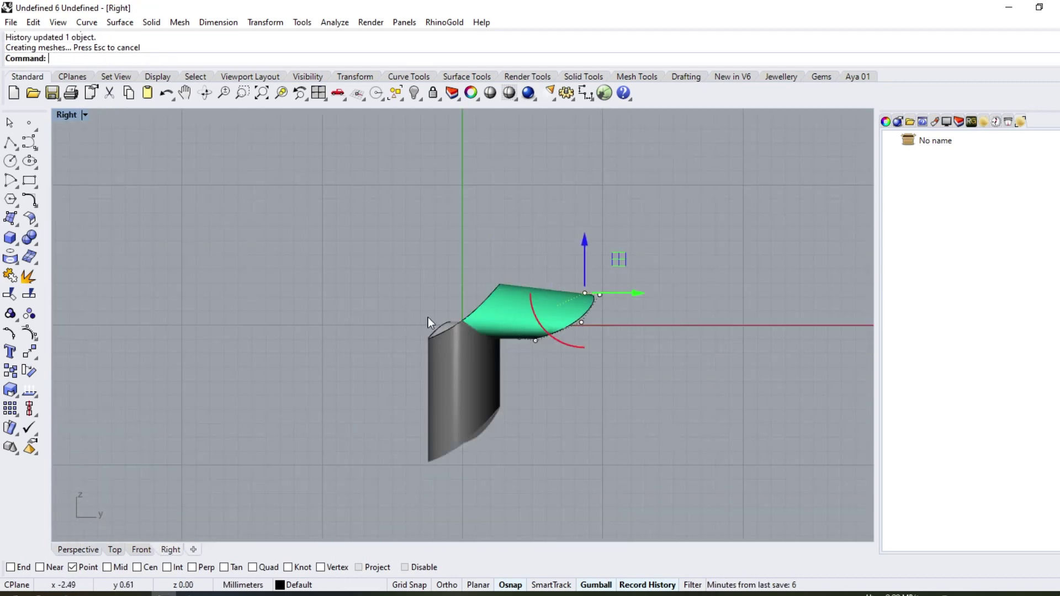
{"action": "scroll", "coordinate": [591, 313], "scroll_direction": "up", "scroll_amount": 4}
{"action": "left_click", "coordinate": [555, 227]}
{"action": "left_click", "coordinate": [586, 298]}
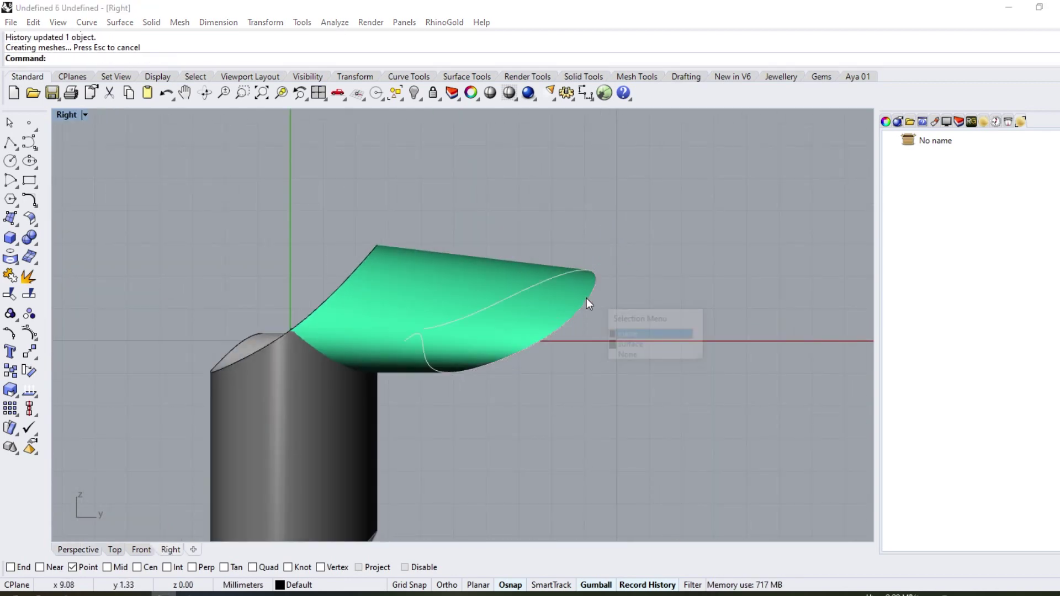
{"action": "right_click", "coordinate": [586, 298]}
{"action": "left_click_drag", "start_coordinate": [529, 215], "coordinate": [630, 281]}
{"action": "left_click_drag", "start_coordinate": [592, 227], "coordinate": [592, 246]}
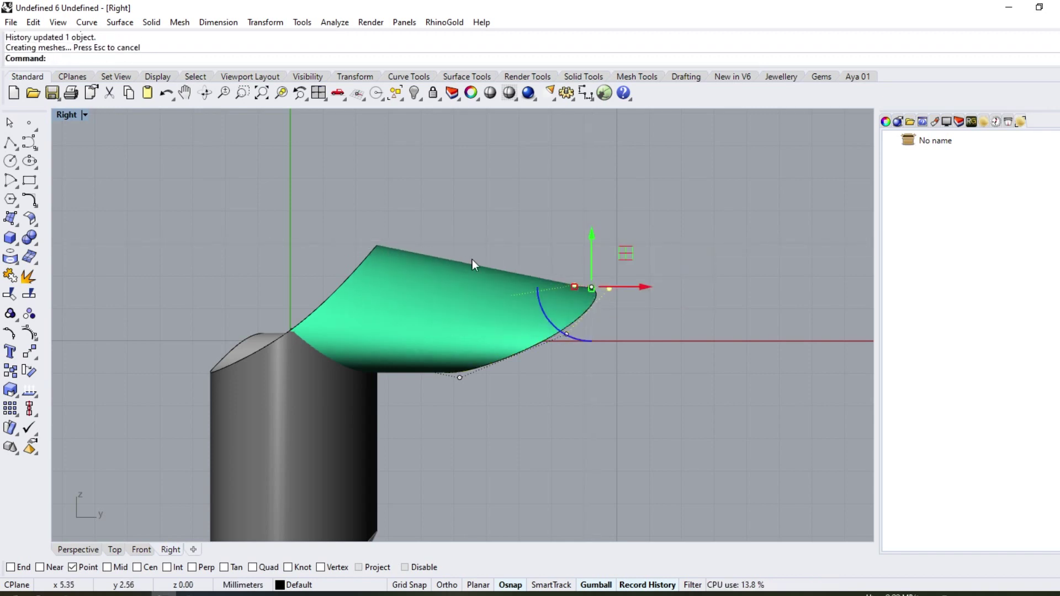
- Switch the Front view to Wireframe and lower the copied curve's two back-edge control points beside its pointed tip
{"action": "left_click", "coordinate": [141, 550]}
{"action": "key", "text": "ctrl+alt+w"}
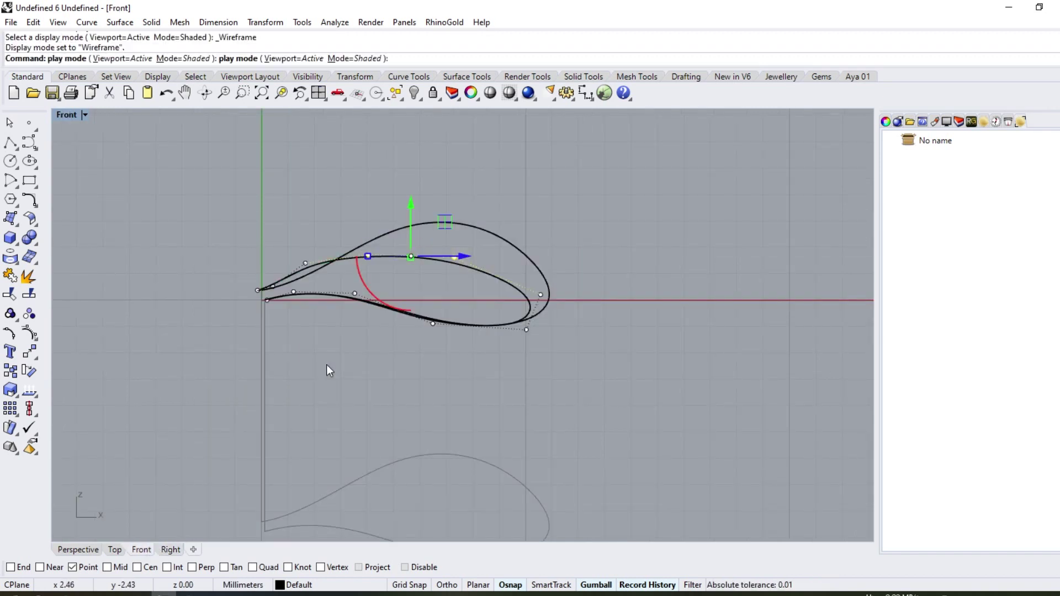
{"action": "scroll", "coordinate": [482, 278], "scroll_direction": "up", "scroll_amount": 5}
{"action": "left_click_drag", "start_coordinate": [137, 219], "coordinate": [158, 245]}
{"action": "right_click_drag", "start_coordinate": [344, 299], "coordinate": [389, 306]}
{"action": "scroll", "coordinate": [149, 305], "scroll_direction": "up", "scroll_amount": 2}
{"action": "scroll", "coordinate": [149, 305], "scroll_direction": "up", "scroll_amount": 4}
{"action": "left_click_drag", "start_coordinate": [144, 307], "coordinate": [126, 267]}
{"action": "scroll", "coordinate": [148, 272], "scroll_direction": "down", "scroll_amount": 4}
{"action": "left_click_drag", "start_coordinate": [171, 218], "coordinate": [227, 280]}
{"action": "left_click_drag", "start_coordinate": [205, 236], "coordinate": [206, 243]}
- Raise the copied curve's crest point nearest the rounded end and lower the crest point on its tip side
{"action": "scroll", "coordinate": [207, 256], "scroll_direction": "down", "scroll_amount": 4}
{"action": "left_click_drag", "start_coordinate": [415, 261], "coordinate": [432, 180]}
{"action": "left_click", "coordinate": [440, 181]}
{"action": "left_click", "coordinate": [429, 266]}
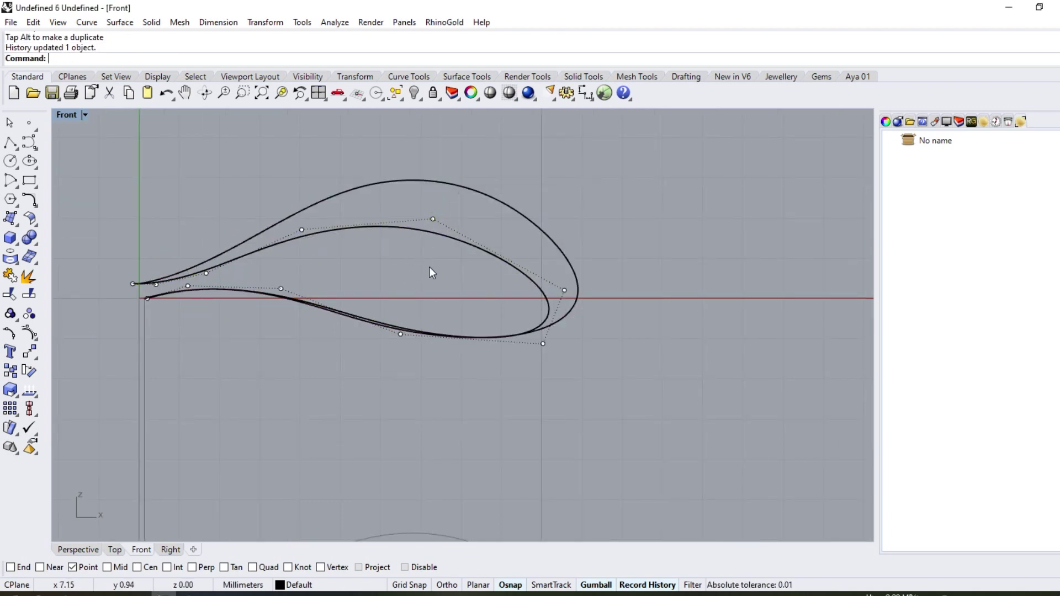
{"action": "left_click", "coordinate": [302, 228]}
{"action": "left_click_drag", "start_coordinate": [302, 183], "coordinate": [303, 199]}
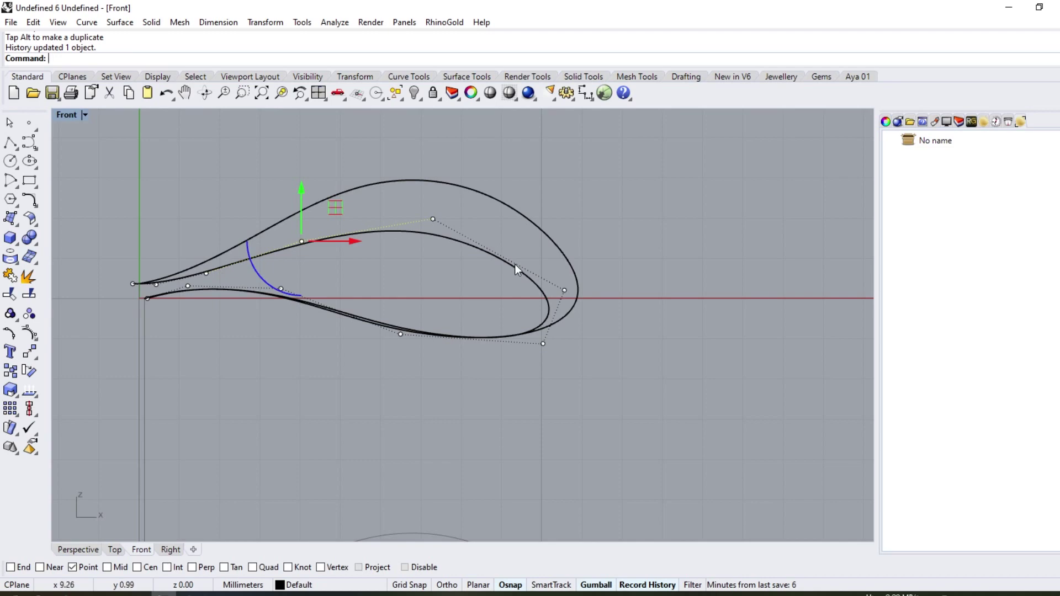
- Finish reshaping the copied petal curve by turning off its control points and clearing the selection
{"action": "left_click", "coordinate": [75, 551]}
{"action": "right_click_drag", "start_coordinate": [396, 282], "coordinate": [618, 469]}
{"action": "left_click", "coordinate": [116, 551]}
{"action": "key", "text": "Escape"}
{"action": "key", "text": "Escape"}
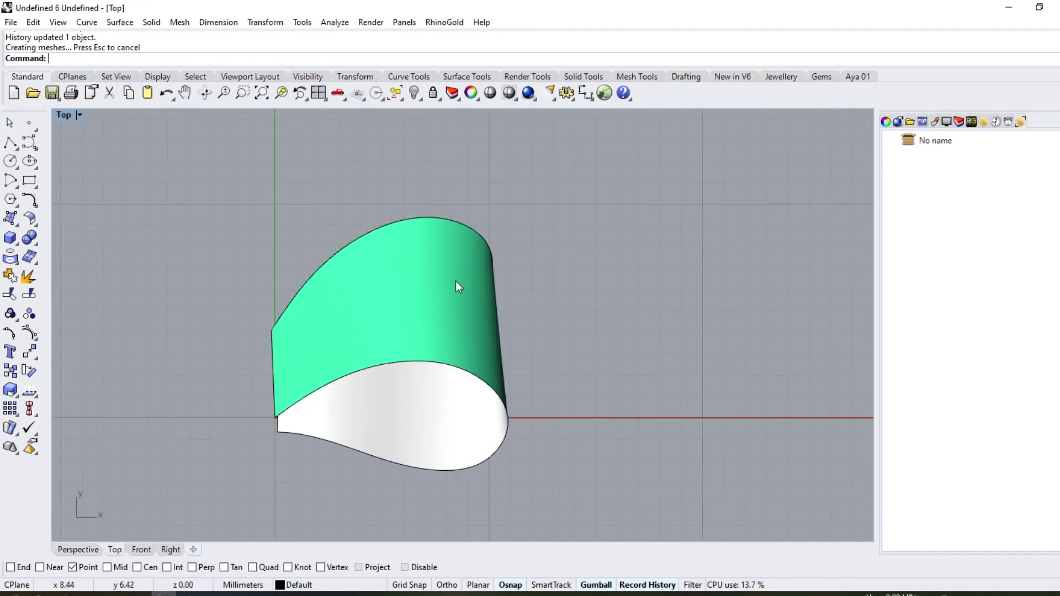
- In the Perspective view, delete the extra surface hanging below the petal, keeping the one spanned between the two curves
{"action": "left_click", "coordinate": [67, 550]}
{"action": "right_click_drag", "start_coordinate": [345, 348], "coordinate": [375, 297]}
{"action": "right_click_drag", "start_coordinate": [419, 384], "coordinate": [411, 342]}
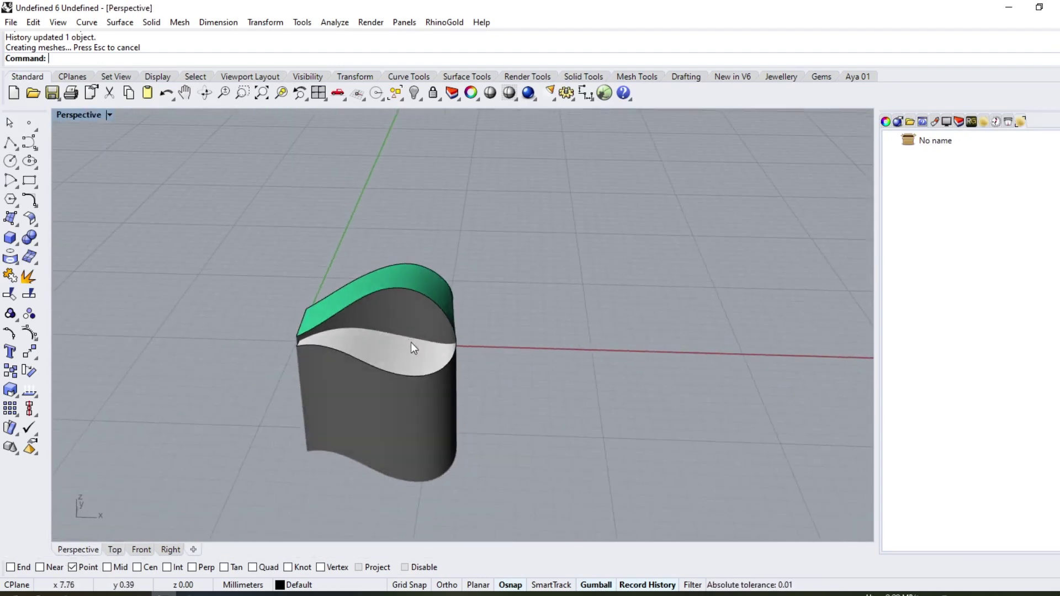
{"action": "key", "text": "ctrl+alt+l"}
{"action": "left_click", "coordinate": [388, 445]}
{"action": "key", "text": "Delete"}
{"action": "right_click_drag", "start_coordinate": [388, 446], "coordinate": [425, 497]}
{"action": "left_click", "coordinate": [116, 550]}
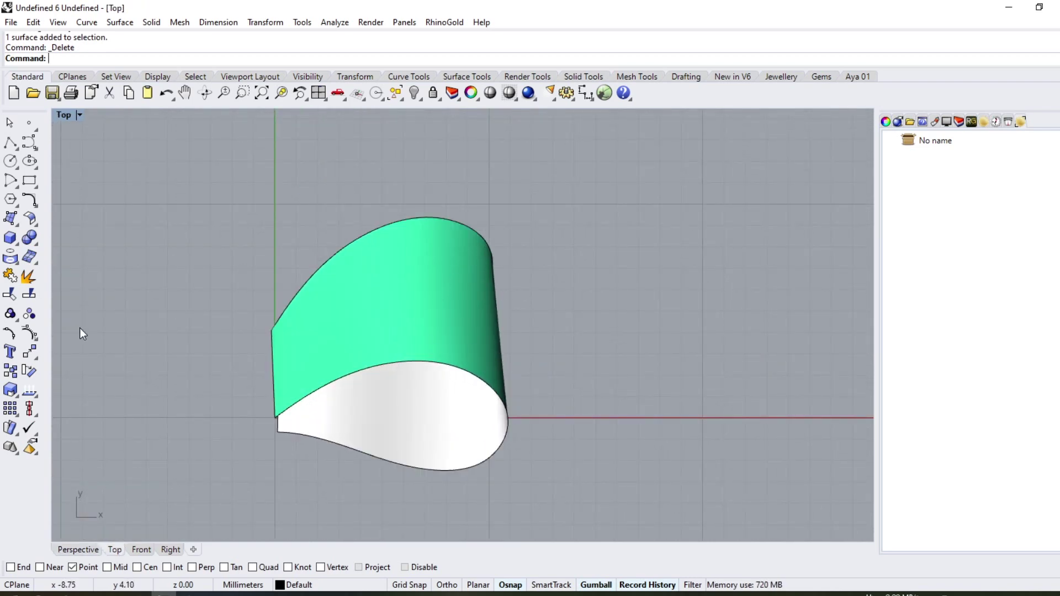
- In the Top view, extract a U-direction isocurve from the petal surface along its rounded end
{"action": "left_click", "coordinate": [16, 262]}
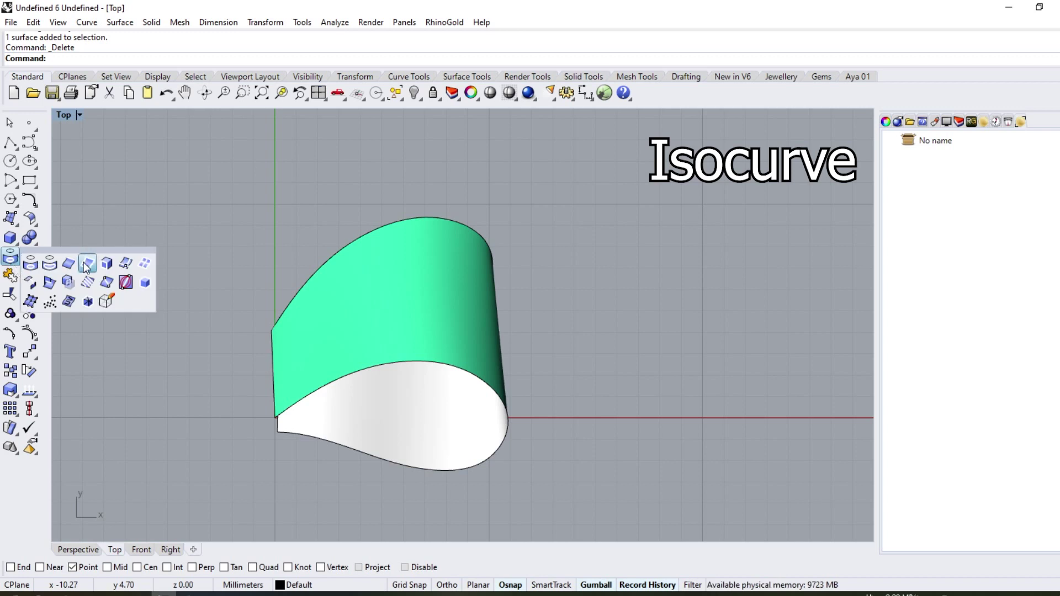
{"action": "left_click", "coordinate": [124, 264]}
{"action": "left_click", "coordinate": [430, 306]}
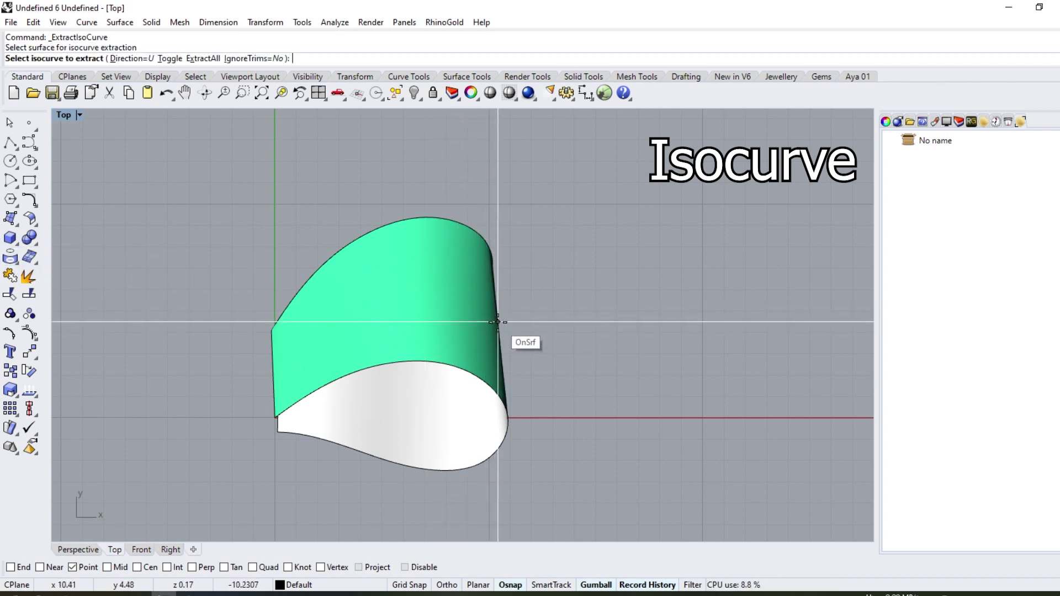
{"action": "left_click", "coordinate": [496, 321]}
{"action": "key", "text": "Return"}
- Delete the extracted isocurve and undo that deletion
{"action": "scroll", "coordinate": [503, 322], "scroll_direction": "up", "scroll_amount": 5}
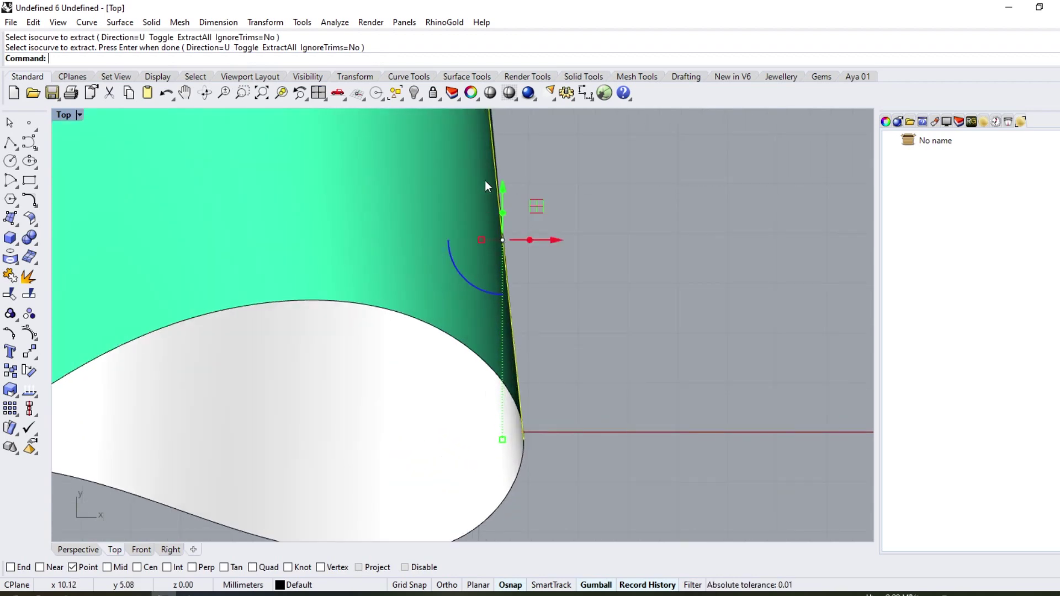
{"action": "scroll", "coordinate": [561, 325], "scroll_direction": "down", "scroll_amount": 6}
{"action": "key", "text": "Delete"}
{"action": "key", "text": "ctrl+z"}
- Duplicate the surface's short straight edges at the petal's pointed tip as curves
{"action": "scroll", "coordinate": [293, 385], "scroll_direction": "up", "scroll_amount": 3}
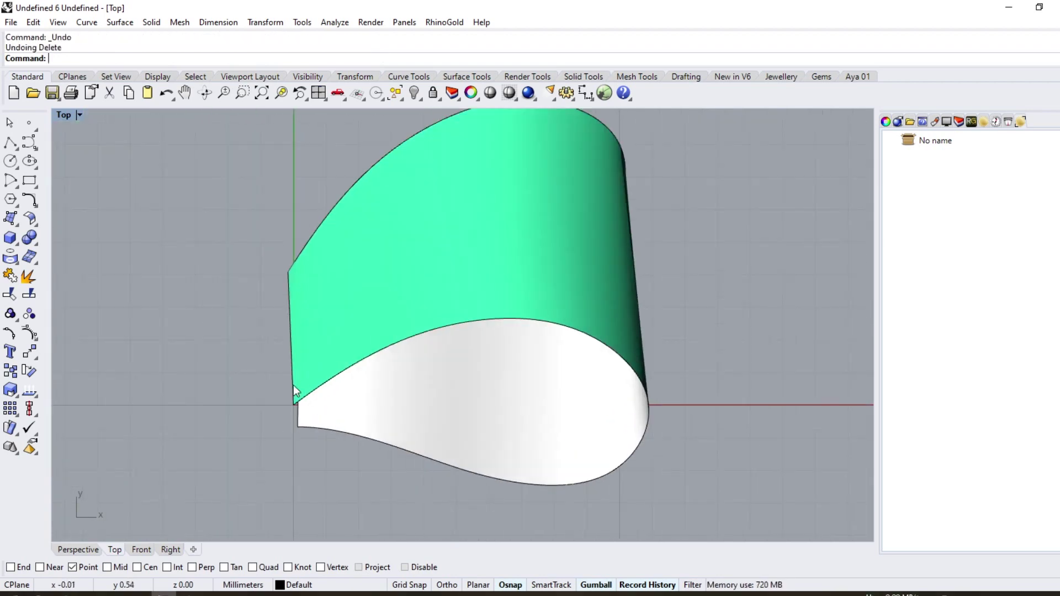
{"action": "left_click", "coordinate": [18, 267]}
{"action": "left_click", "coordinate": [75, 273]}
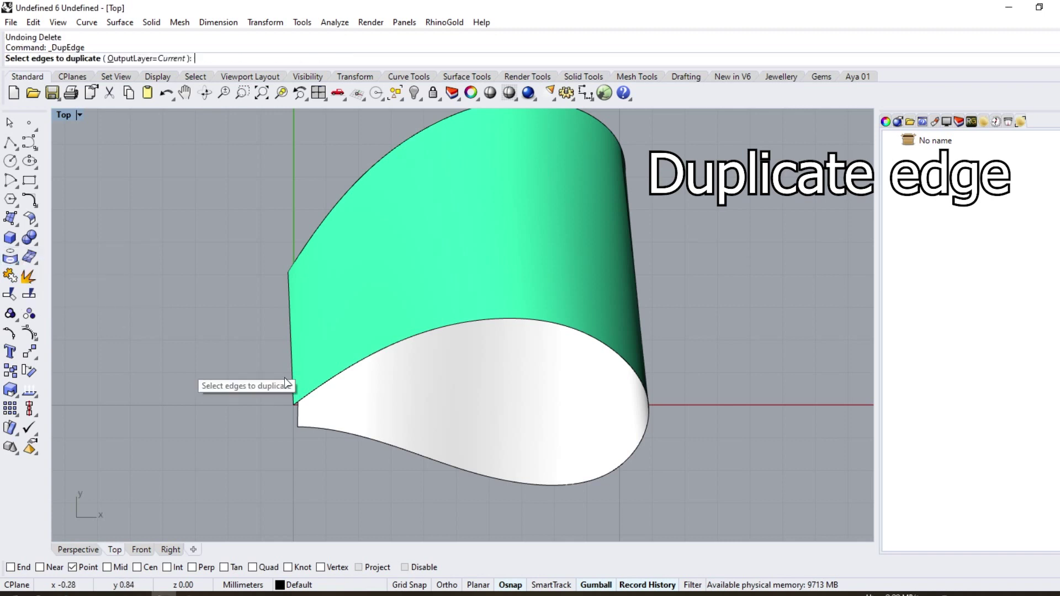
{"action": "left_click", "coordinate": [291, 400]}
{"action": "scroll", "coordinate": [294, 409], "scroll_direction": "up", "scroll_amount": 2}
{"action": "key", "text": "Return"}
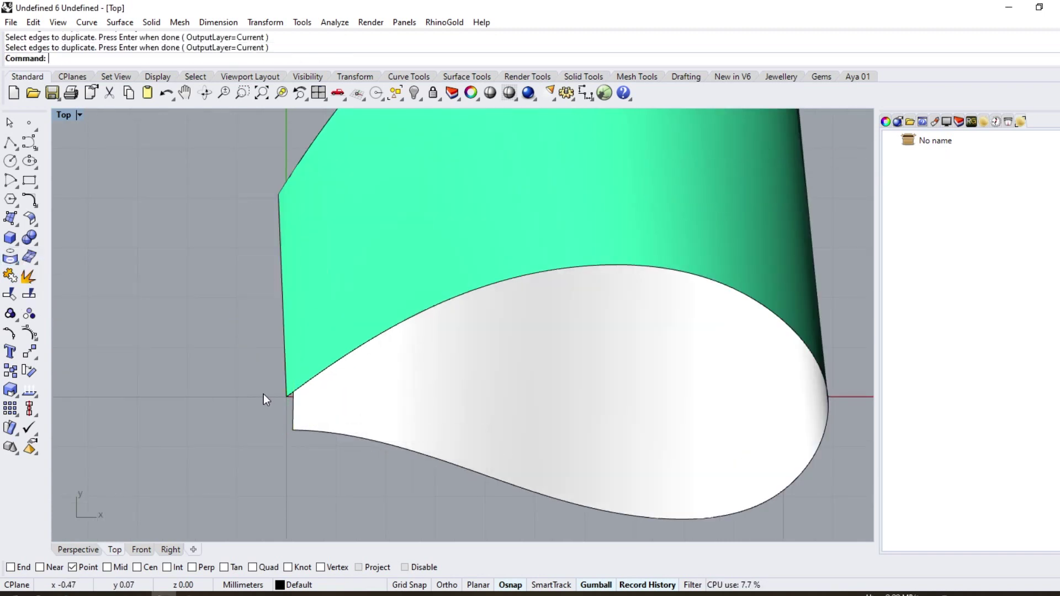
- Delete the spanned petal surface, keeping the two petal curves, the isocurve and the duplicated edges
{"action": "scroll", "coordinate": [331, 389], "scroll_direction": "down", "scroll_amount": 3}
{"action": "left_click", "coordinate": [406, 387]}
{"action": "key", "text": "Delete"}
{"action": "scroll", "coordinate": [452, 360], "scroll_direction": "down", "scroll_amount": 1}
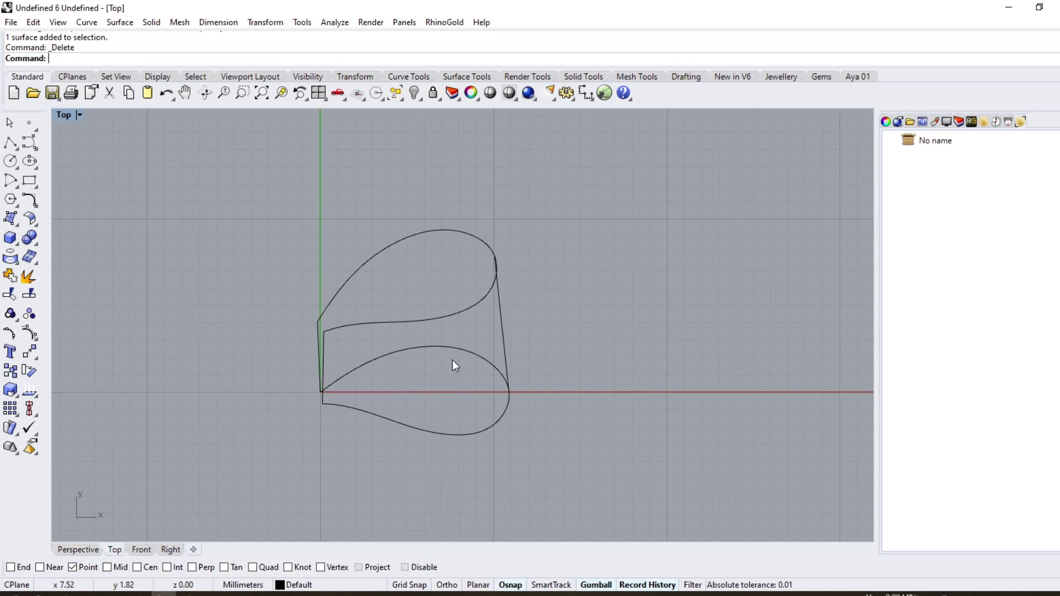
- Rebuild the isocurve joining the petals' rounded ends with 5 points and degree 3
{"action": "left_click", "coordinate": [499, 330]}
{"action": "scroll", "coordinate": [499, 330], "scroll_direction": "up", "scroll_amount": 2}
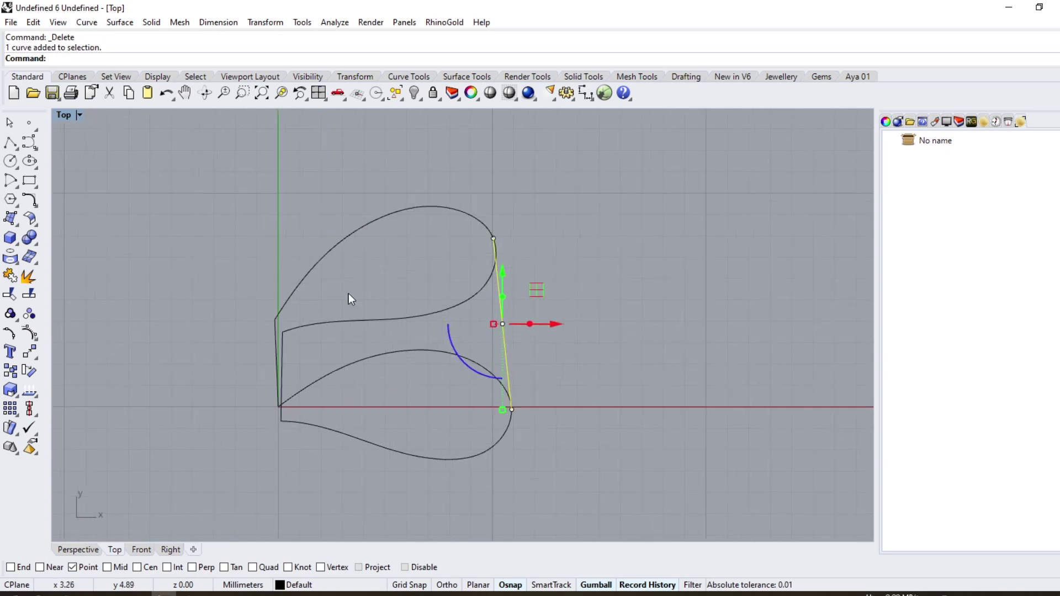
{"action": "left_click", "coordinate": [37, 208]}
{"action": "left_click", "coordinate": [208, 234]}
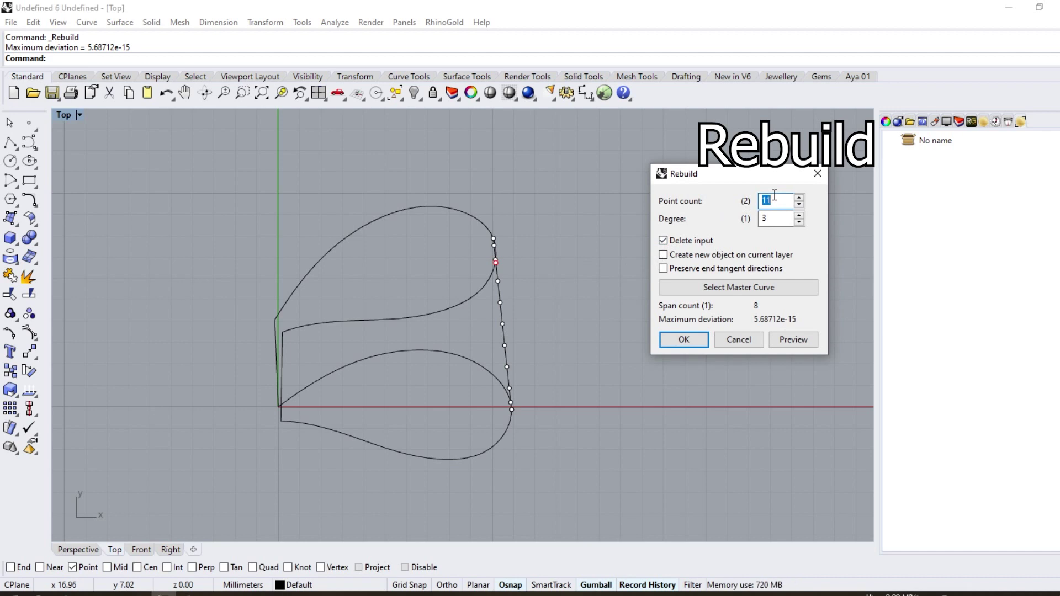
{"action": "key", "text": "Return"}
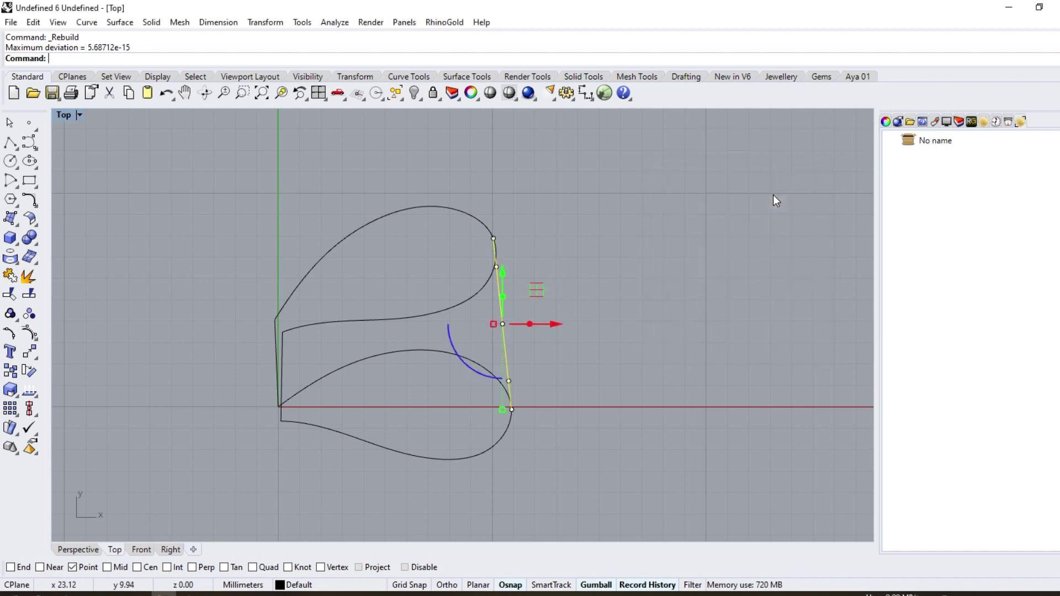
- Shape the rebuilt isocurve into a wave by moving its second and fourth control points outward and the middle one inward
{"action": "scroll", "coordinate": [581, 268], "scroll_direction": "up", "scroll_amount": 2}
{"action": "left_click", "coordinate": [452, 268]}
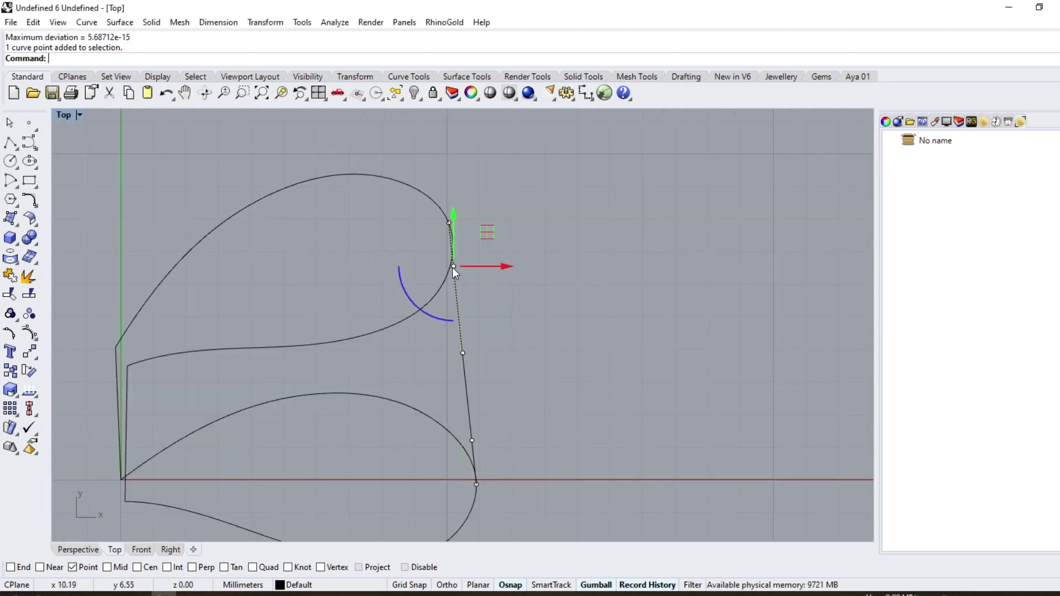
{"action": "left_click", "coordinate": [472, 440], "text": "shift"}
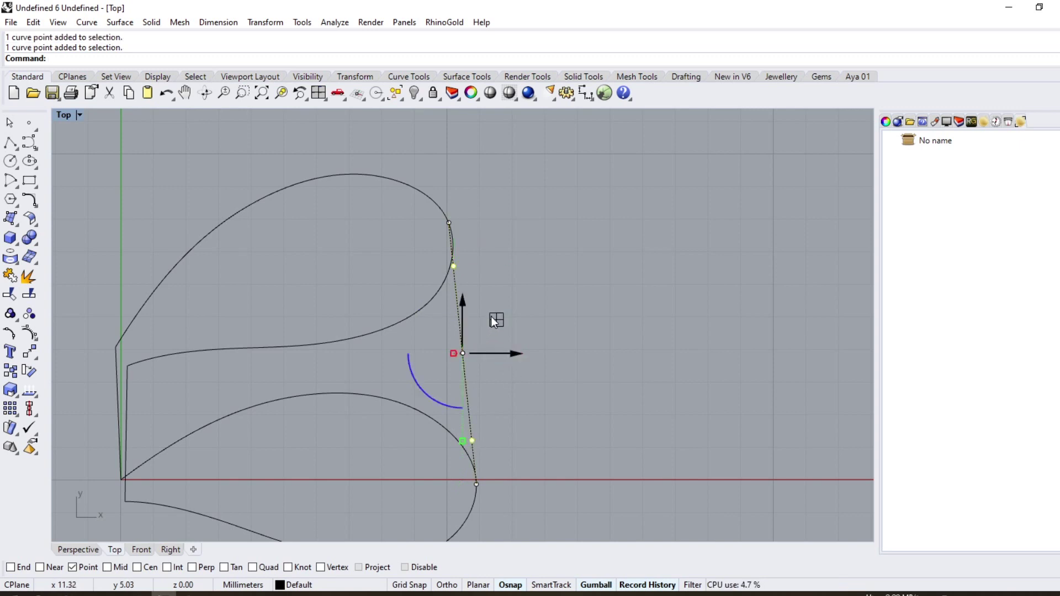
{"action": "mouse_move", "coordinate": [497, 317]}
{"action": "left_mouse_down"}
{"action": "mouse_move", "coordinate": [560, 315]}
{"action": "mouse_move", "coordinate": [482, 322]}
{"action": "left_mouse_up"}
{"action": "left_click", "coordinate": [511, 327]}
- Rebuild the wavy curve with 7 points and degree 3
{"action": "left_click", "coordinate": [35, 205]}
{"action": "left_click", "coordinate": [200, 225]}
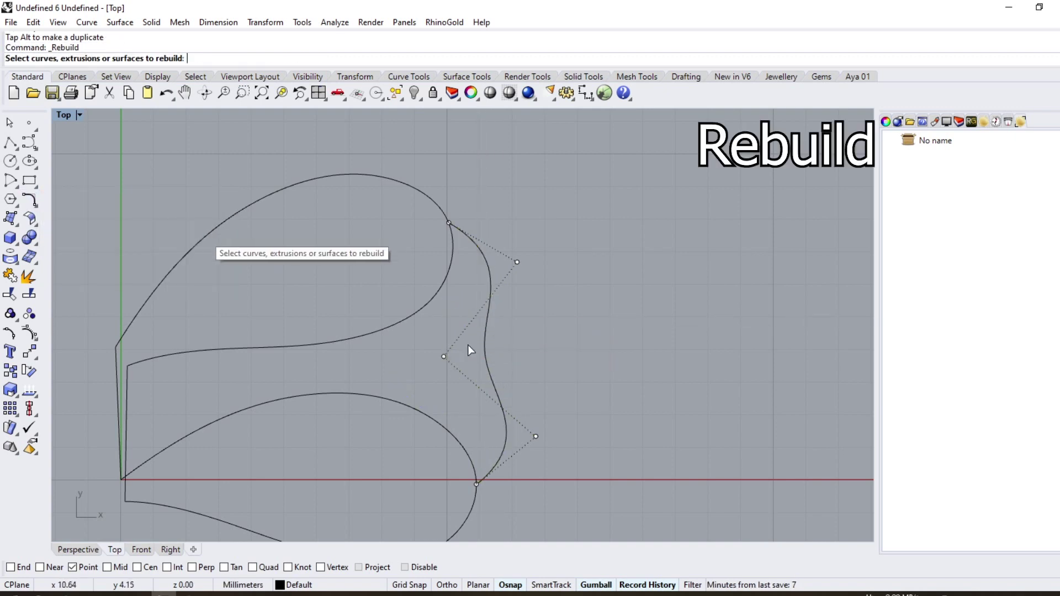
{"action": "left_click", "coordinate": [488, 358]}
{"action": "key", "text": "Return"}
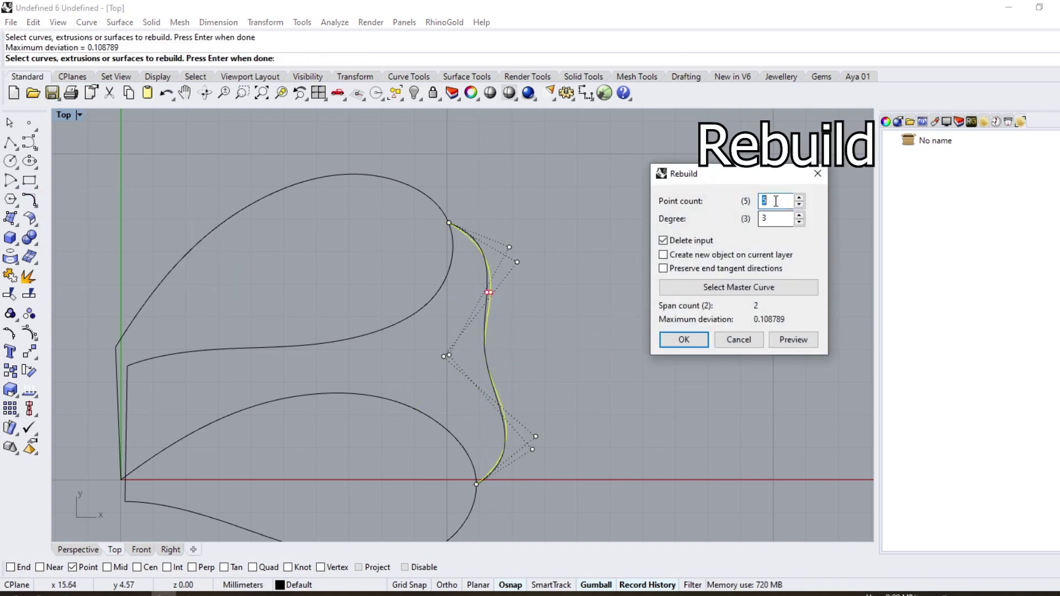
{"action": "type", "text": "7"}
{"action": "key", "text": "Return"}
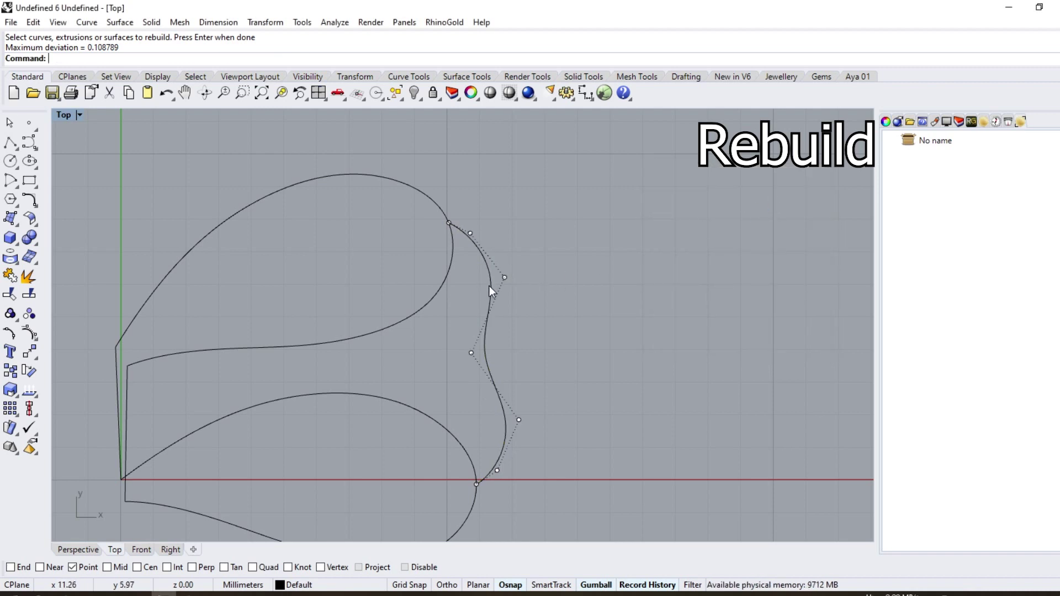
- Move the wavy curve's middle control point inward toward the petal to deepen its dip
{"action": "left_click", "coordinate": [472, 352]}
{"action": "left_click_drag", "start_coordinate": [507, 319], "coordinate": [480, 323]}
{"action": "scroll", "coordinate": [420, 220], "scroll_direction": "down", "scroll_amount": 4}
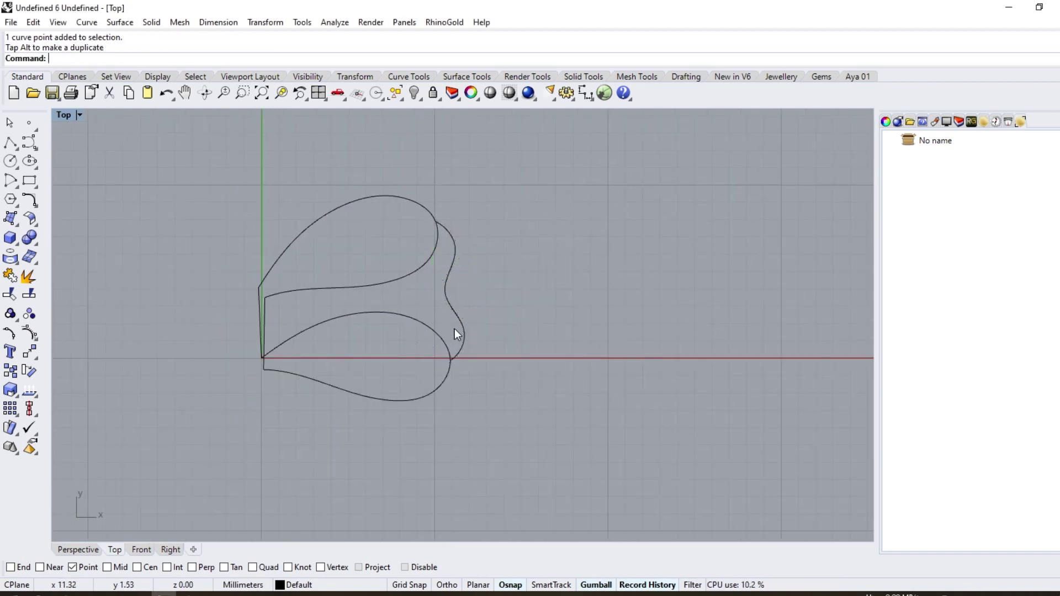
- Create a Sweep2 surface using both petal curves as rails and the wavy curve and tip edge curves as unchanged cross sections
{"action": "left_click", "coordinate": [119, 22]}
{"action": "left_click", "coordinate": [125, 79]}
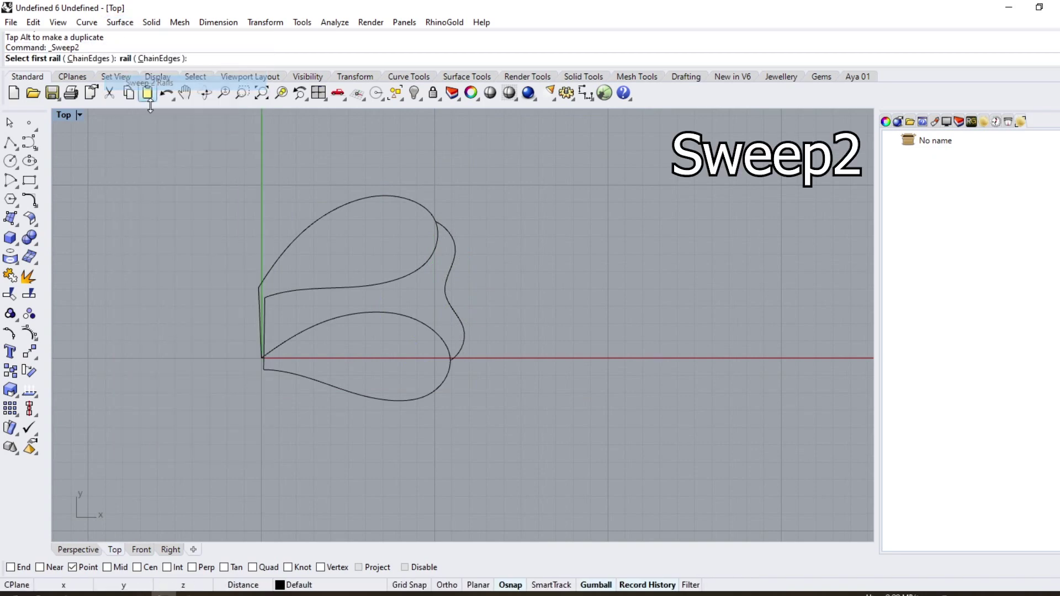
{"action": "left_click", "coordinate": [318, 212]}
{"action": "left_click", "coordinate": [344, 316]}
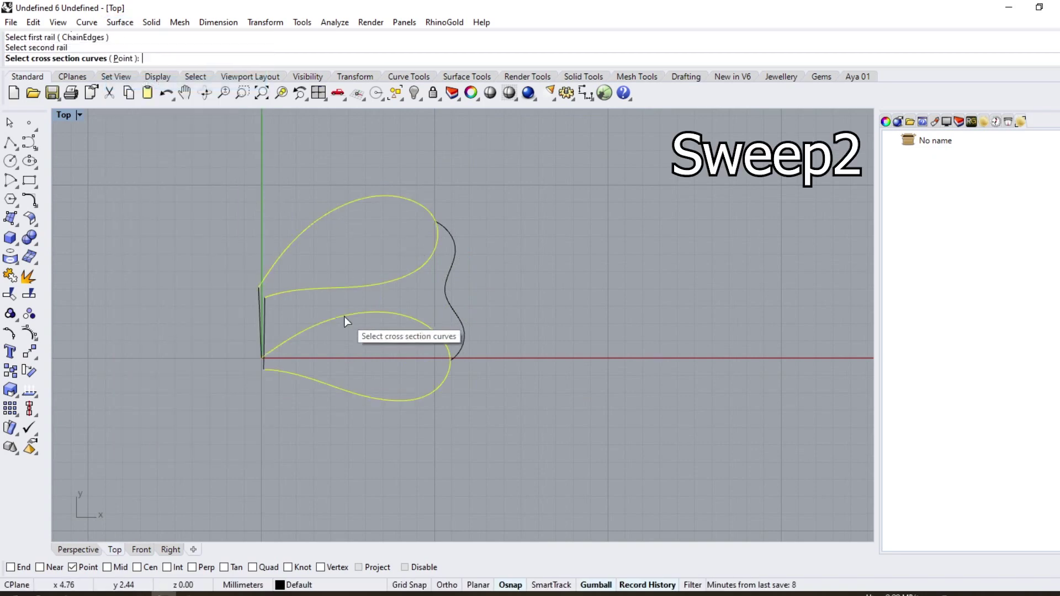
{"action": "left_click", "coordinate": [444, 283]}
{"action": "left_click", "coordinate": [262, 323]}
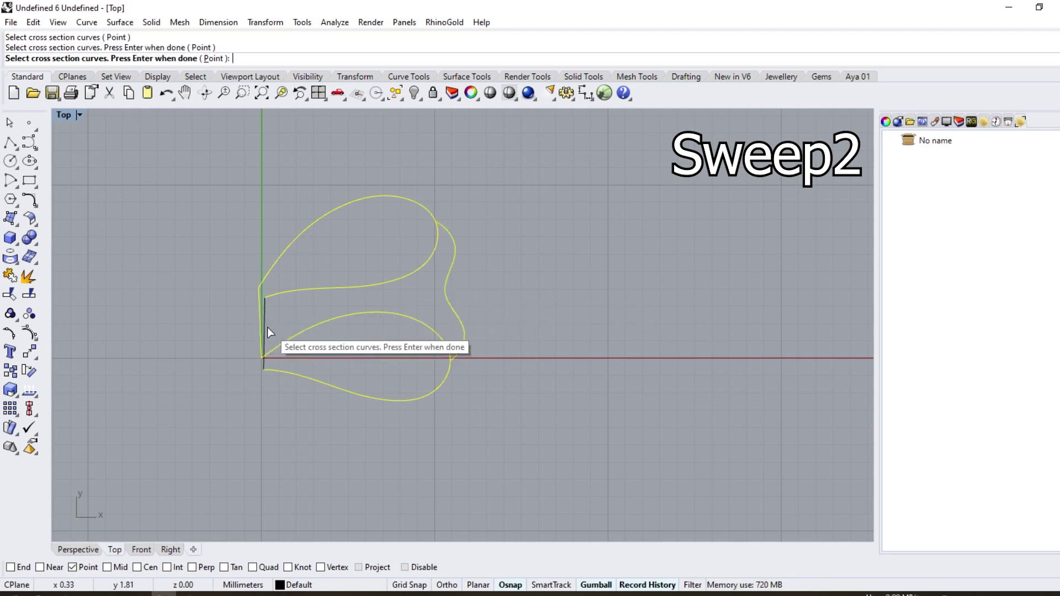
{"action": "key", "text": "Return"}
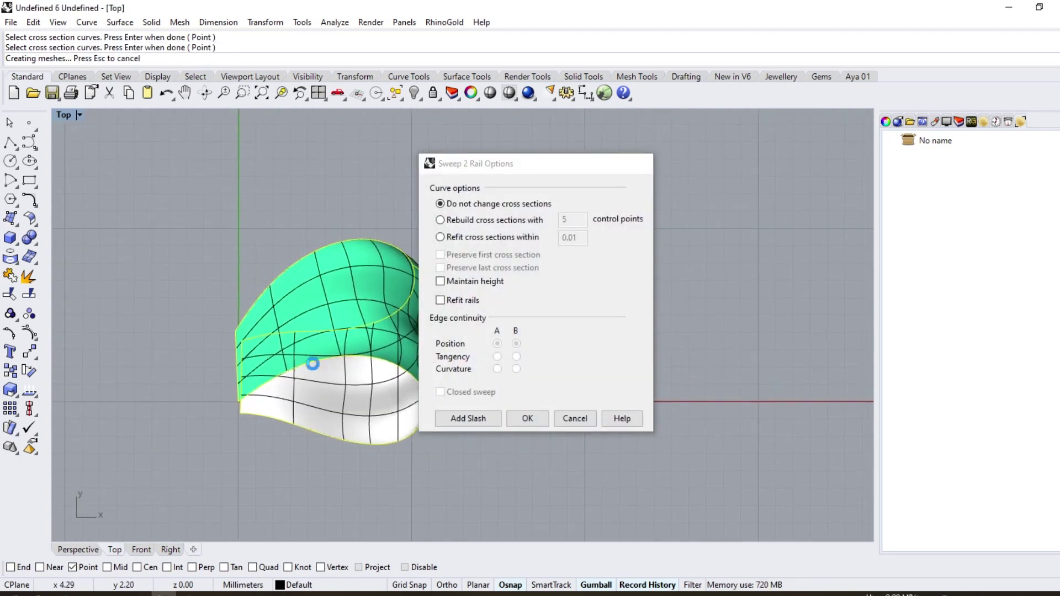
{"action": "key", "text": "Return"}
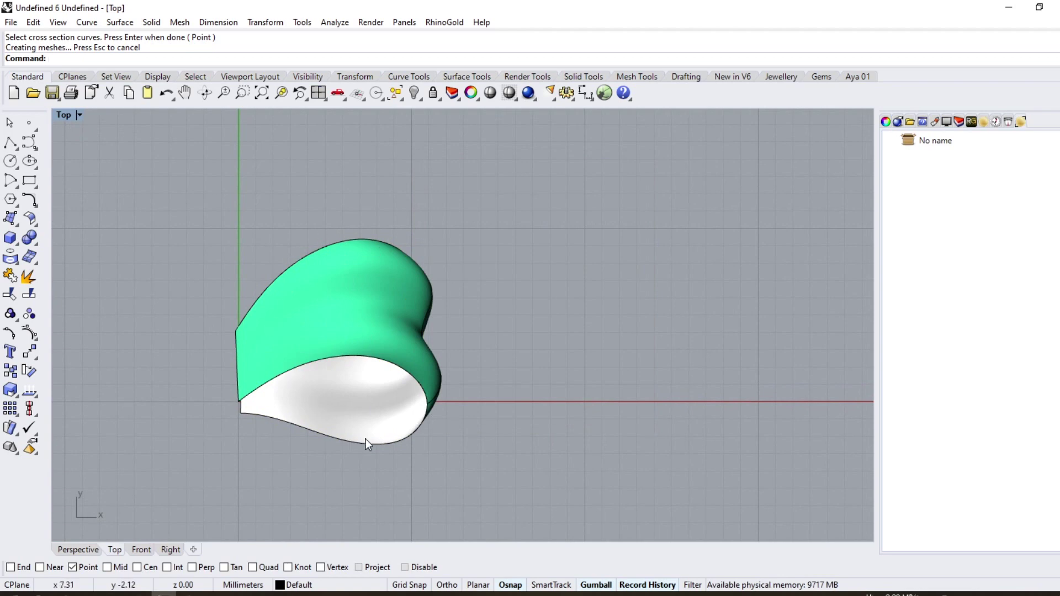
- In the Perspective view, move the wavy profile curve's middle control point outward along X to soften the surface's dip
{"action": "scroll", "coordinate": [439, 364], "scroll_direction": "up", "scroll_amount": 2}
{"action": "left_click", "coordinate": [422, 308]}
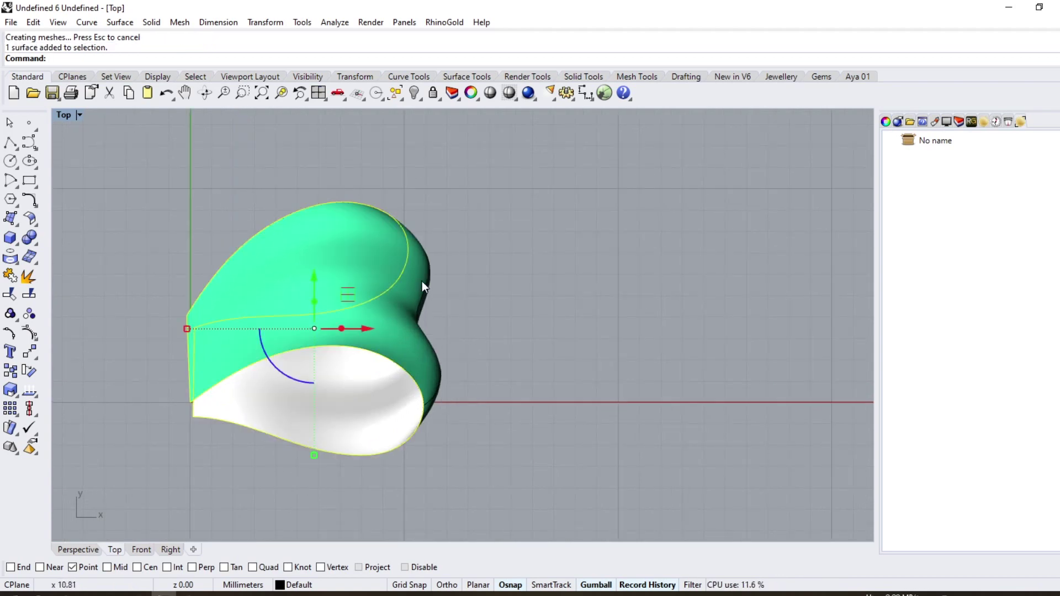
{"action": "left_click", "coordinate": [78, 549]}
{"action": "right_click_drag", "start_coordinate": [386, 365], "coordinate": [488, 344]}
{"action": "key", "text": "Escape"}
{"action": "left_click", "coordinate": [510, 312]}
{"action": "left_click", "coordinate": [574, 345]}
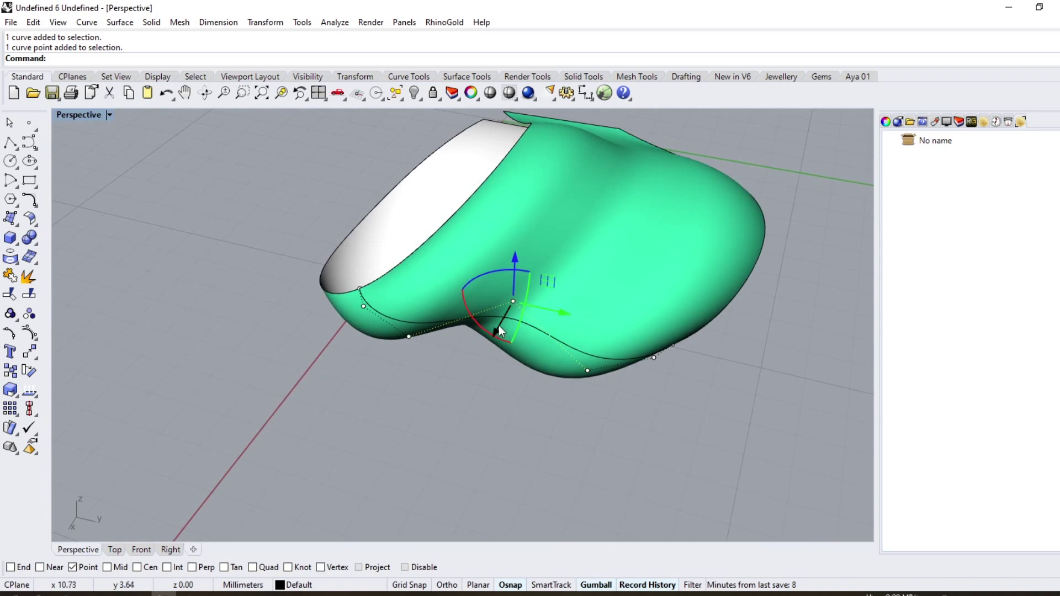
{"action": "left_click_drag", "start_coordinate": [499, 329], "coordinate": [487, 356]}
{"action": "right_click_drag", "start_coordinate": [380, 396], "coordinate": [506, 420]}
{"action": "left_click", "coordinate": [115, 550]}
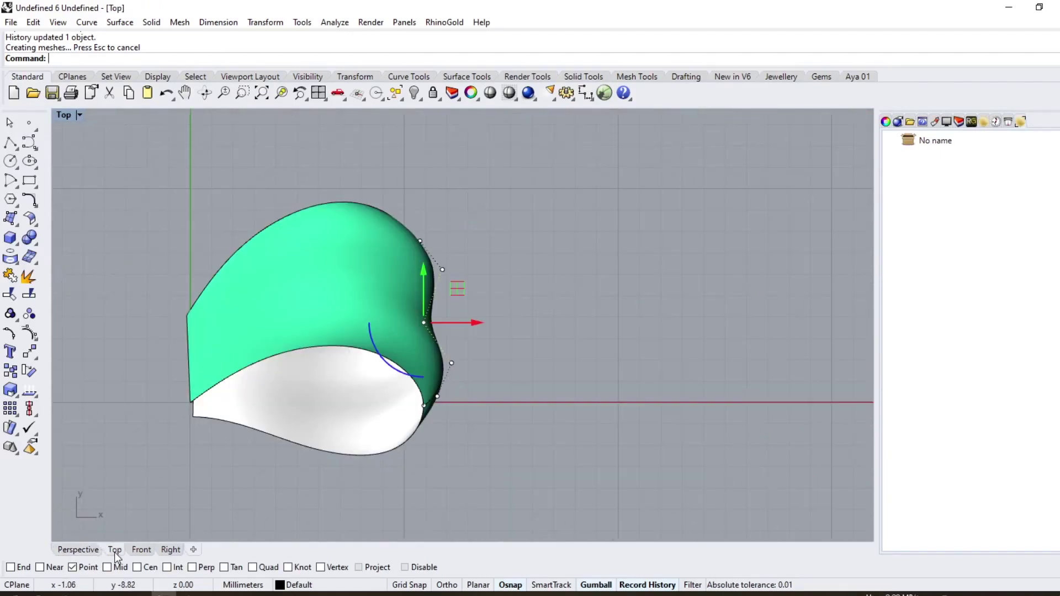
{"action": "scroll", "coordinate": [420, 370], "scroll_direction": "down", "scroll_amount": 2}
{"action": "key", "text": "Escape"}
{"action": "key", "text": "Escape"}
- Try to mirror the swept petal surface in the Top view
{"action": "right_click_drag", "start_coordinate": [249, 392], "coordinate": [389, 393]}
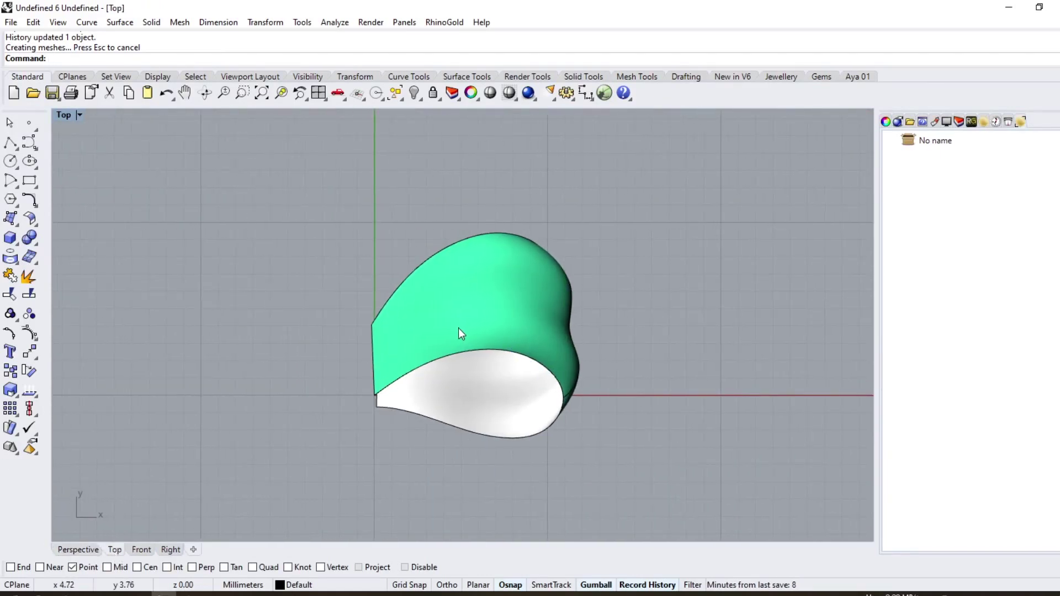
{"action": "left_click", "coordinate": [458, 329]}
{"action": "left_click", "coordinate": [36, 359]}
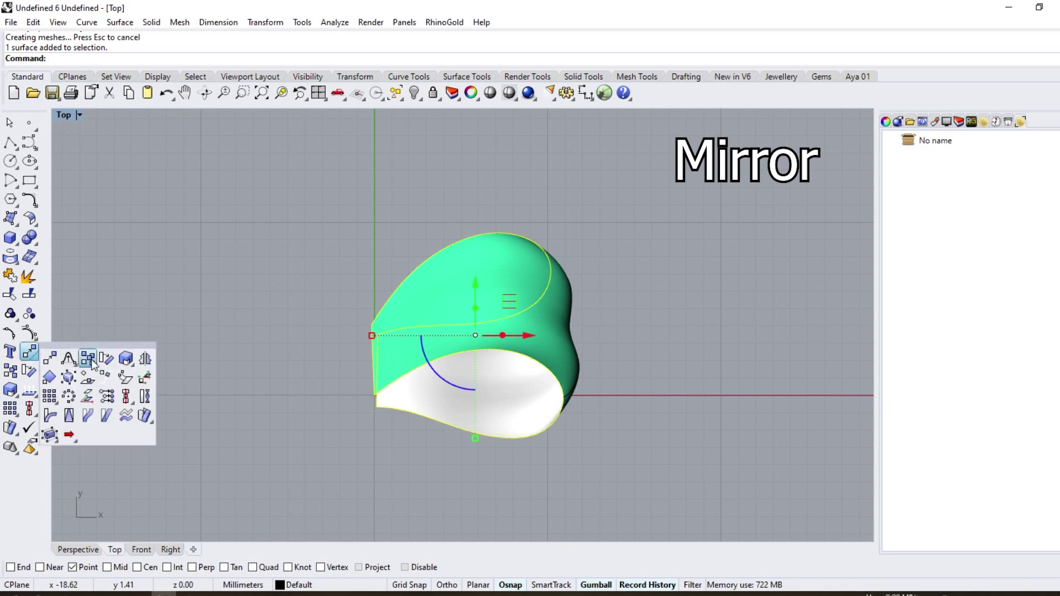
{"action": "left_click", "coordinate": [145, 360]}
{"action": "left_click", "coordinate": [184, 58]}
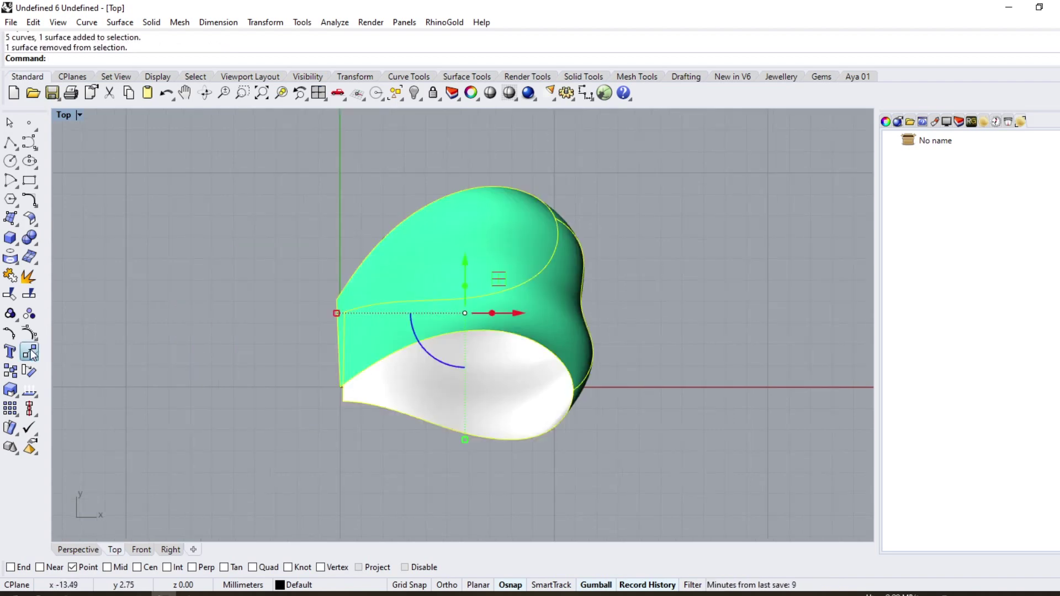
- Using the Mid snap, move the petal's five curves from the tip edge's midpoint to the origin
{"action": "left_click", "coordinate": [29, 352]}
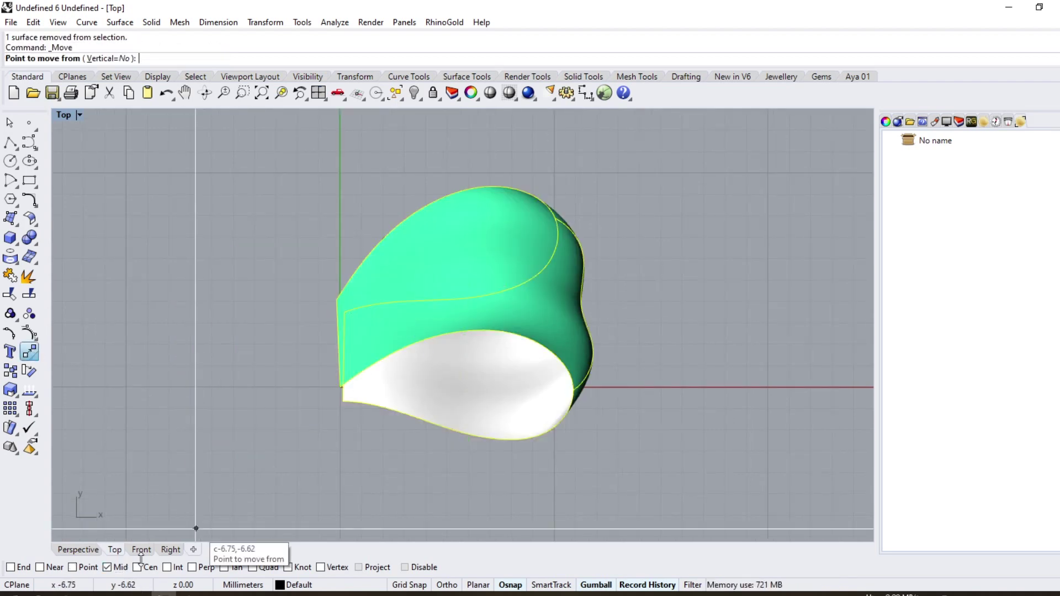
{"action": "scroll", "coordinate": [355, 339], "scroll_direction": "up", "scroll_amount": 3}
{"action": "left_click", "coordinate": [291, 350]}
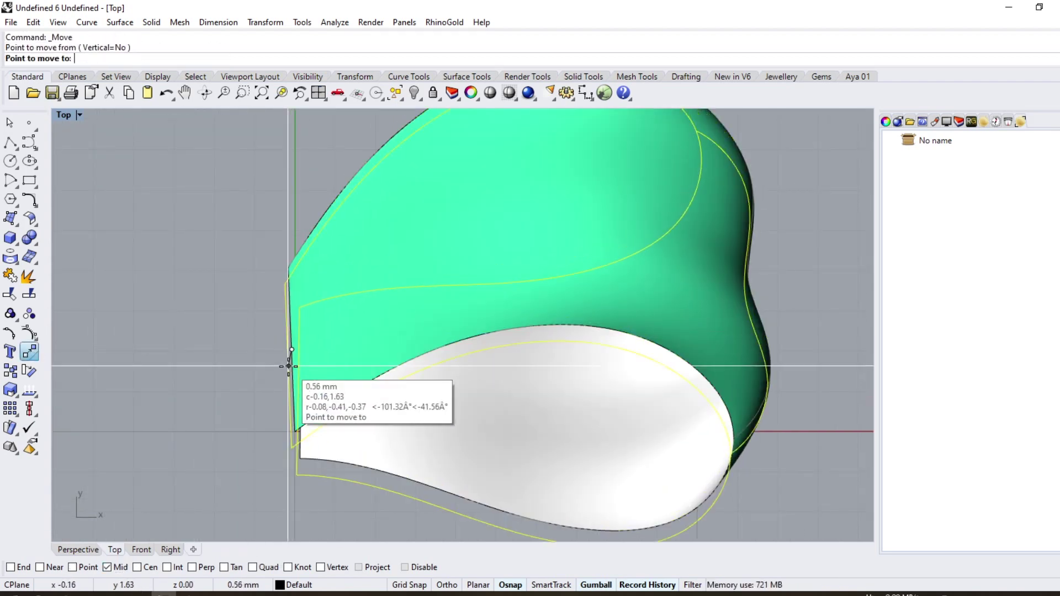
{"action": "left_click", "coordinate": [289, 366]}
{"action": "scroll", "coordinate": [336, 333], "scroll_direction": "down", "scroll_amount": 5}
{"action": "scroll", "coordinate": [349, 355], "scroll_direction": "up", "scroll_amount": 2}
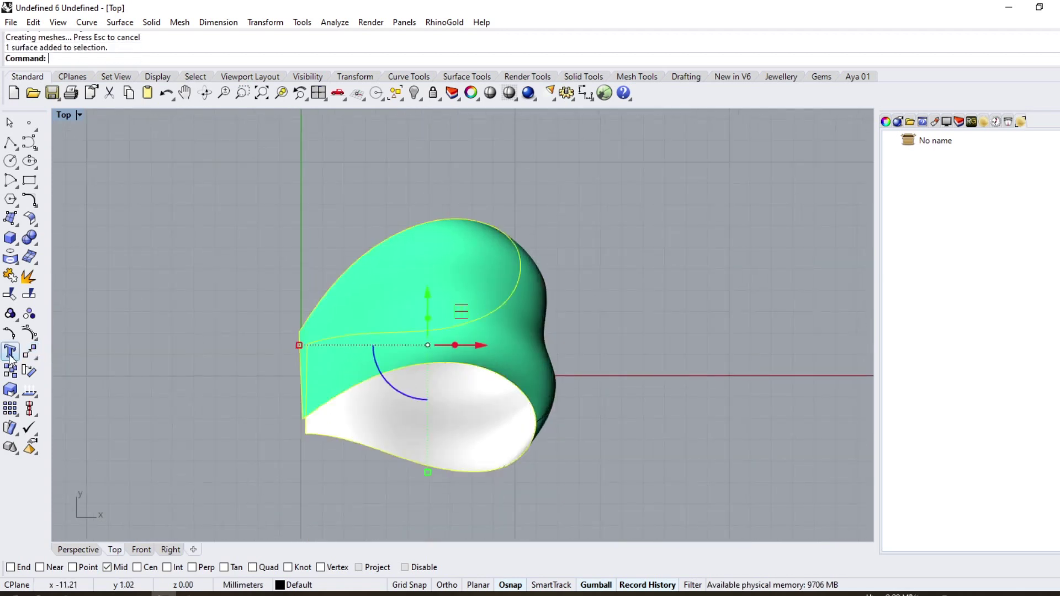
- Rotate a copy of the swept petal surface 180 degrees about the origin in the Top view
{"action": "left_click", "coordinate": [29, 370]}
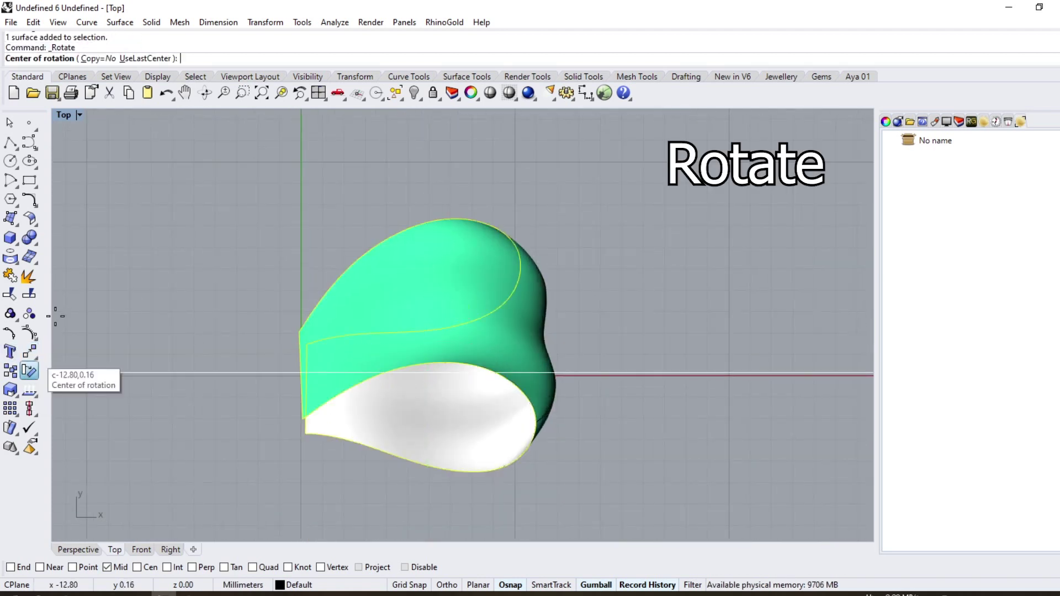
{"action": "left_click", "coordinate": [100, 58]}
{"action": "type", "text": "0"}
{"action": "key", "text": "Return"}
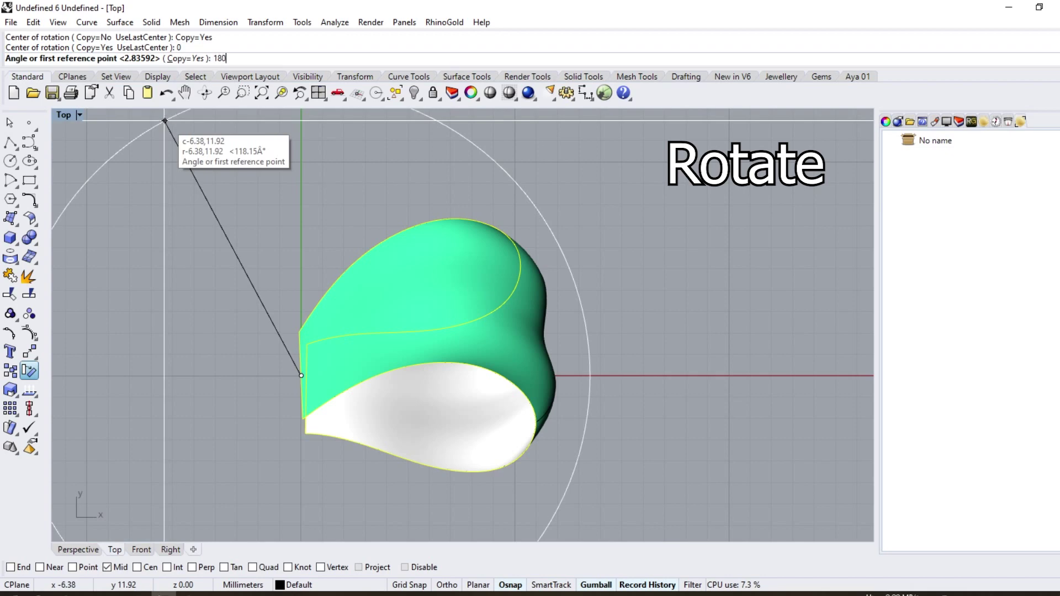
{"action": "key", "text": "Return"}
{"action": "key", "text": "Return"}
- Lock both petal surfaces so that only the petal's curves remain selectable
{"action": "scroll", "coordinate": [389, 292], "scroll_direction": "down", "scroll_amount": 6}
{"action": "left_click", "coordinate": [392, 296]}
{"action": "left_click", "coordinate": [276, 342], "text": "shift"}
{"action": "left_click", "coordinate": [433, 92]}
- Rotate the petal's five curves about 10 degrees clockwise around the origin with Copy set to No
{"action": "left_click_drag", "start_coordinate": [524, 173], "coordinate": [370, 359]}
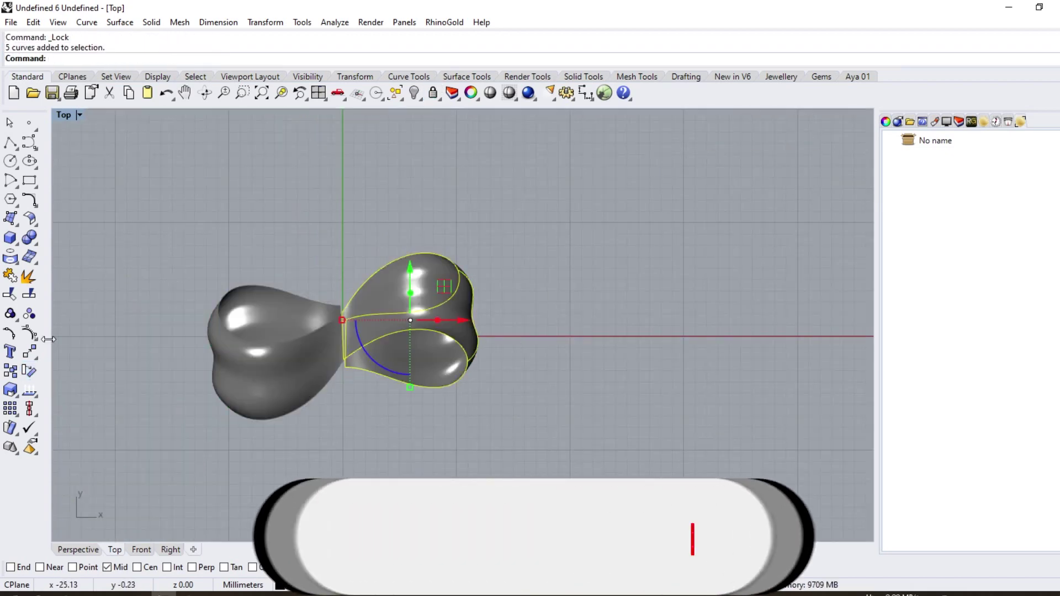
{"action": "left_click", "coordinate": [29, 371]}
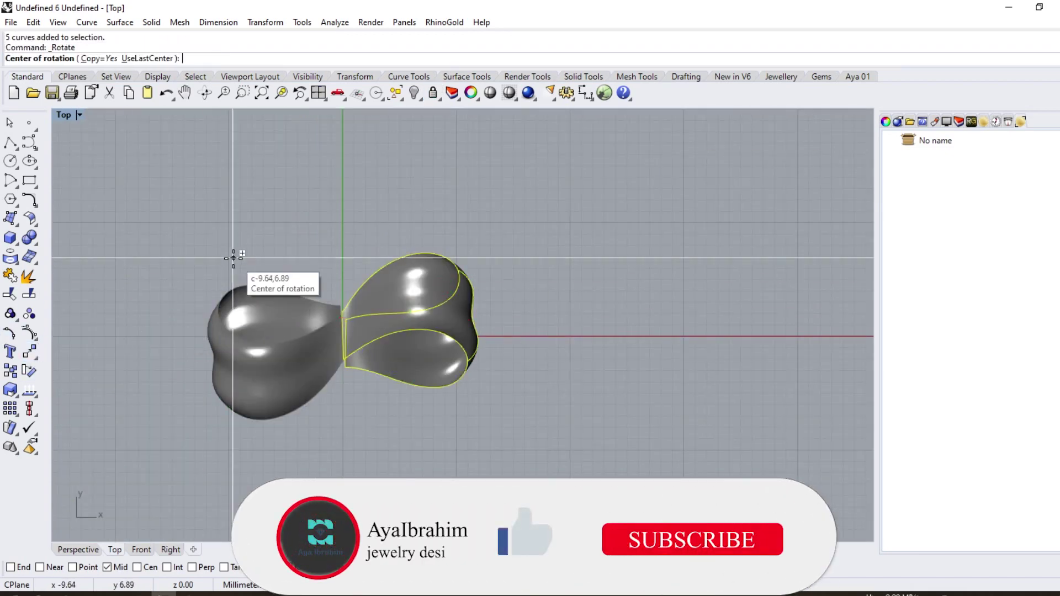
{"action": "type", "text": "0"}
{"action": "key", "text": "Return"}
{"action": "scroll", "coordinate": [431, 281], "scroll_direction": "up", "scroll_amount": 2}
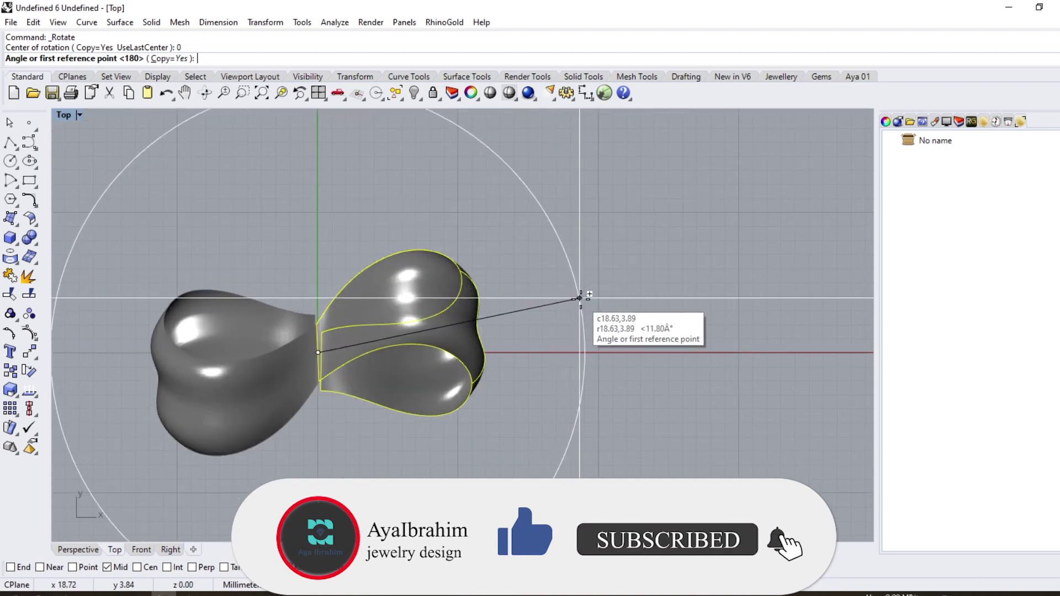
{"action": "left_click", "coordinate": [584, 305]}
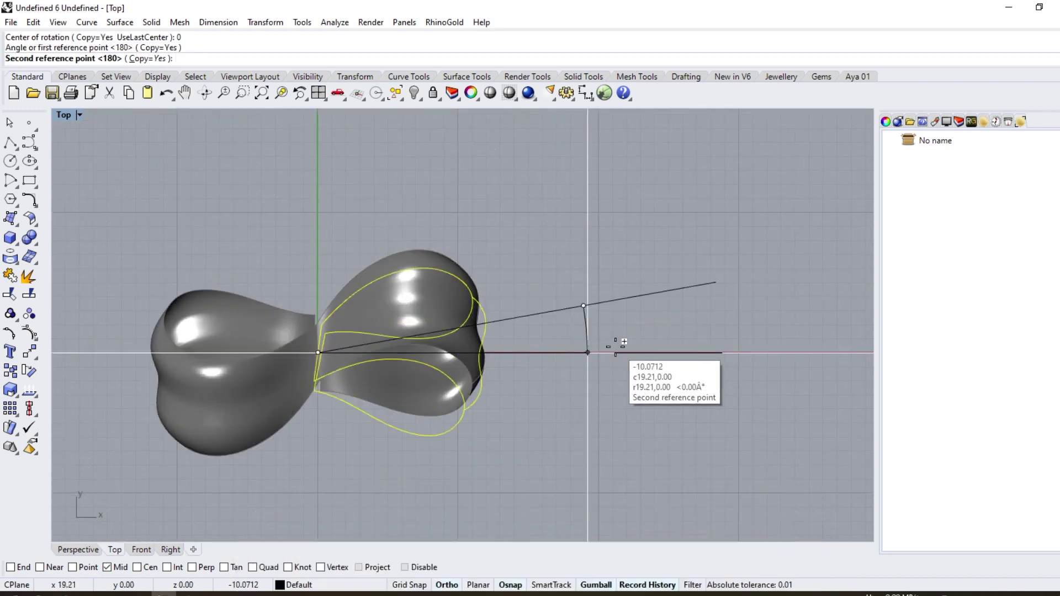
{"action": "left_click", "coordinate": [148, 59]}
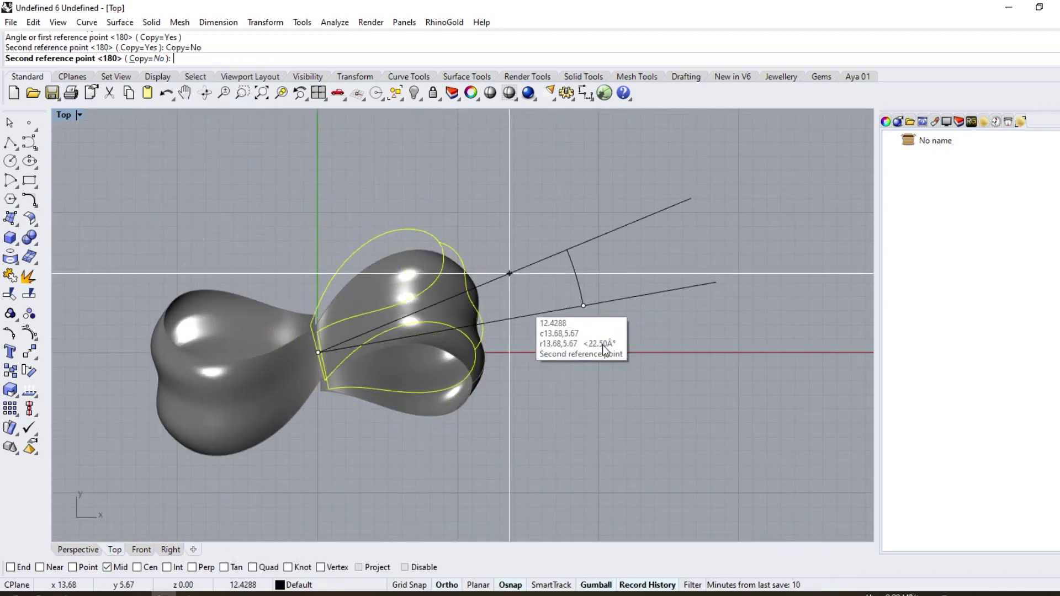
{"action": "left_click", "coordinate": [634, 400]}
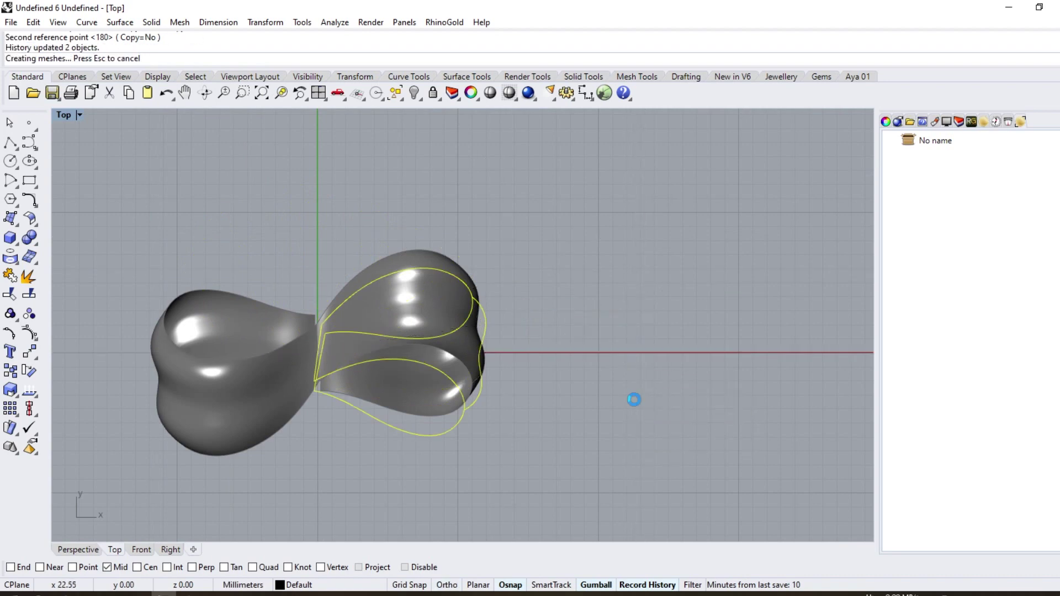
{"action": "left_click", "coordinate": [525, 237]}
{"action": "scroll", "coordinate": [423, 313], "scroll_direction": "down", "scroll_amount": 4}
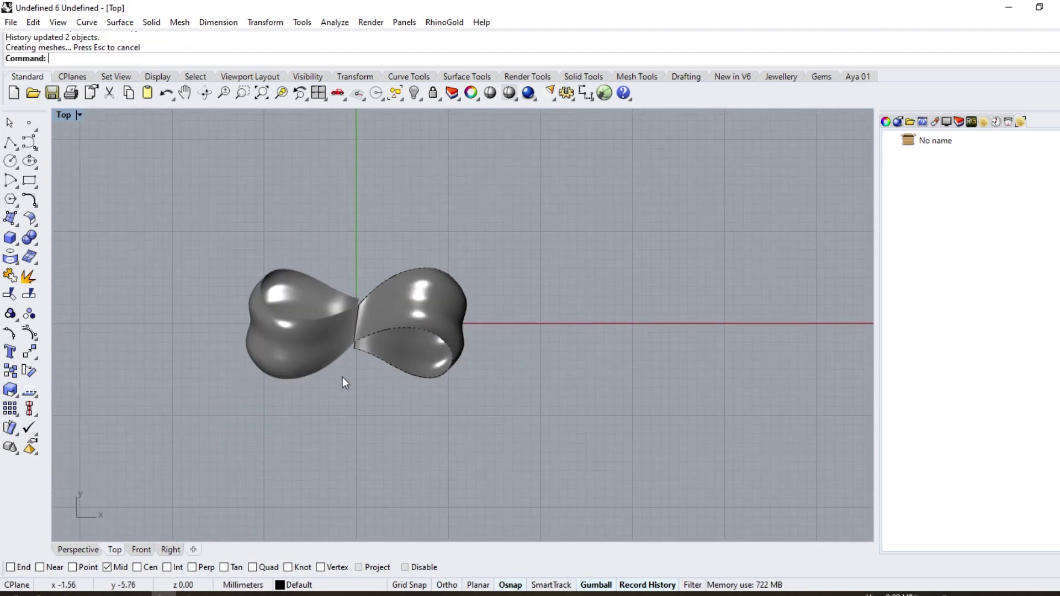
- Move the lower petal curve's loose end control point along Y to meet the curve's other end at the tip
{"action": "scroll", "coordinate": [346, 383], "scroll_direction": "up", "scroll_amount": 5}
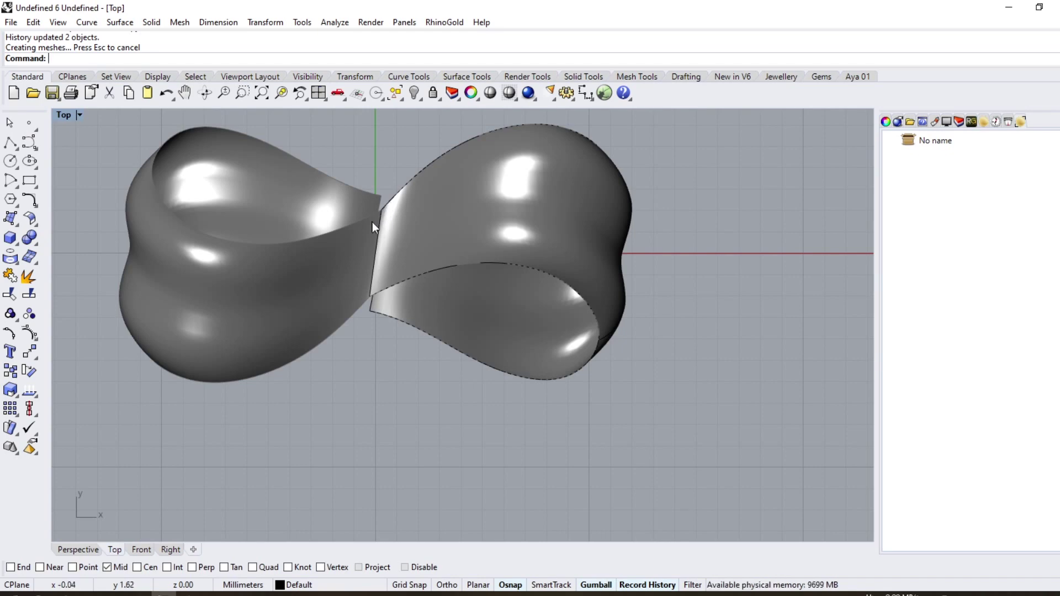
{"action": "left_click", "coordinate": [390, 316]}
{"action": "scroll", "coordinate": [386, 317], "scroll_direction": "up", "scroll_amount": 5}
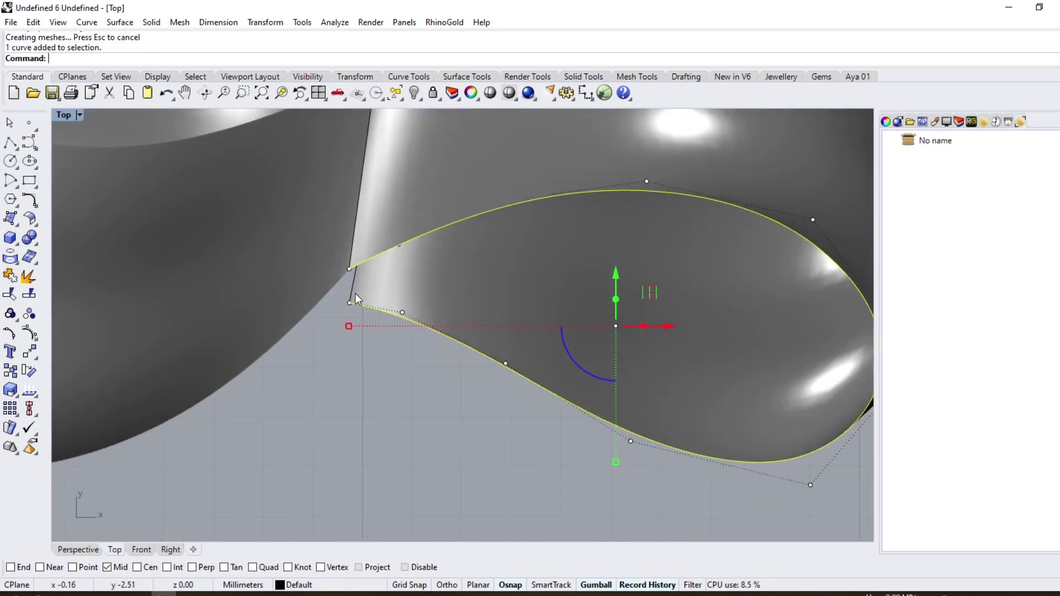
{"action": "left_click_drag", "start_coordinate": [335, 321], "coordinate": [350, 228]}
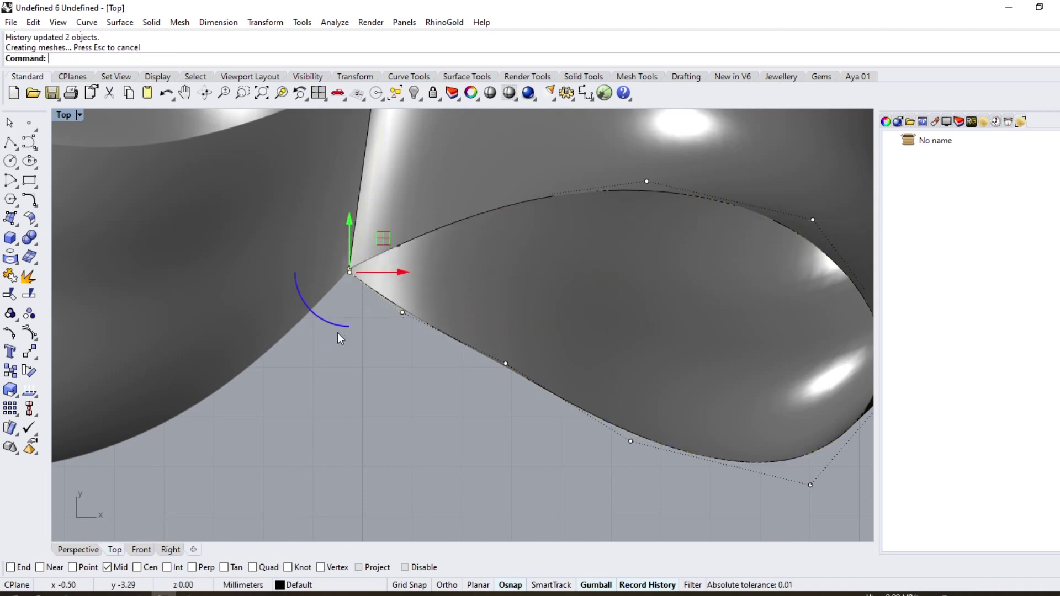
- Using the Point snap, rotate the lower petal curve's second control point slightly clockwise around the adjacent third point
{"action": "scroll", "coordinate": [338, 338], "scroll_direction": "down", "scroll_amount": 3}
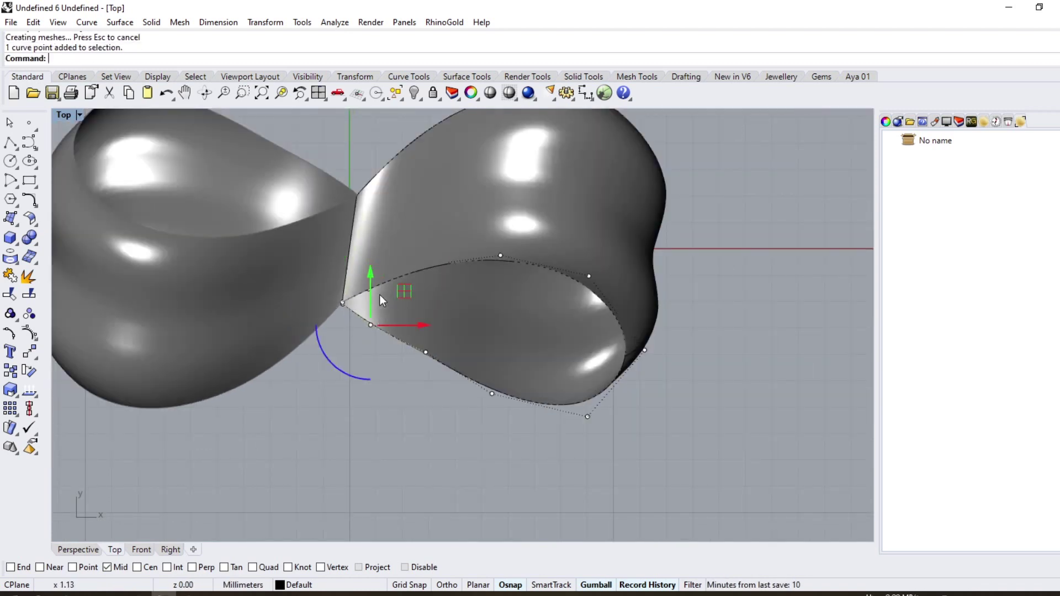
{"action": "left_click", "coordinate": [29, 371]}
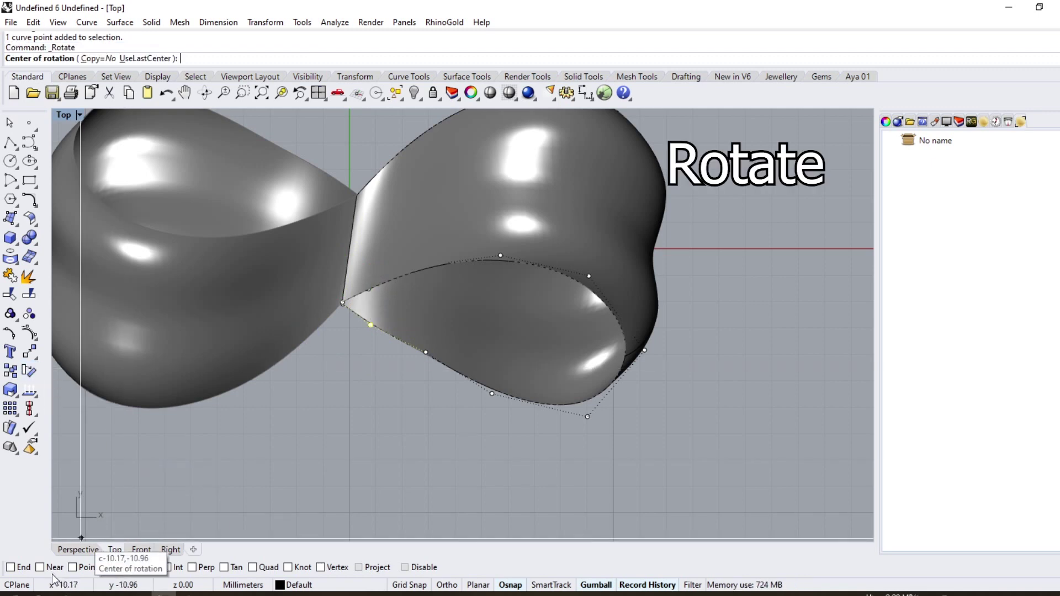
{"action": "left_click", "coordinate": [425, 351]}
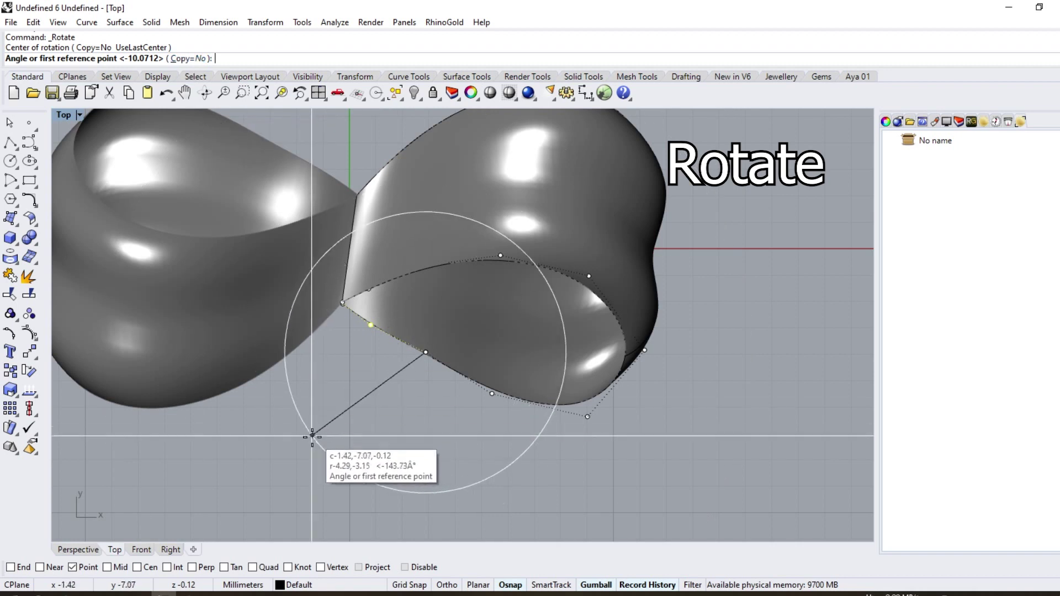
{"action": "left_click", "coordinate": [307, 432]}
{"action": "left_click", "coordinate": [304, 410]}
{"action": "scroll", "coordinate": [304, 411], "scroll_direction": "down", "scroll_amount": 5}
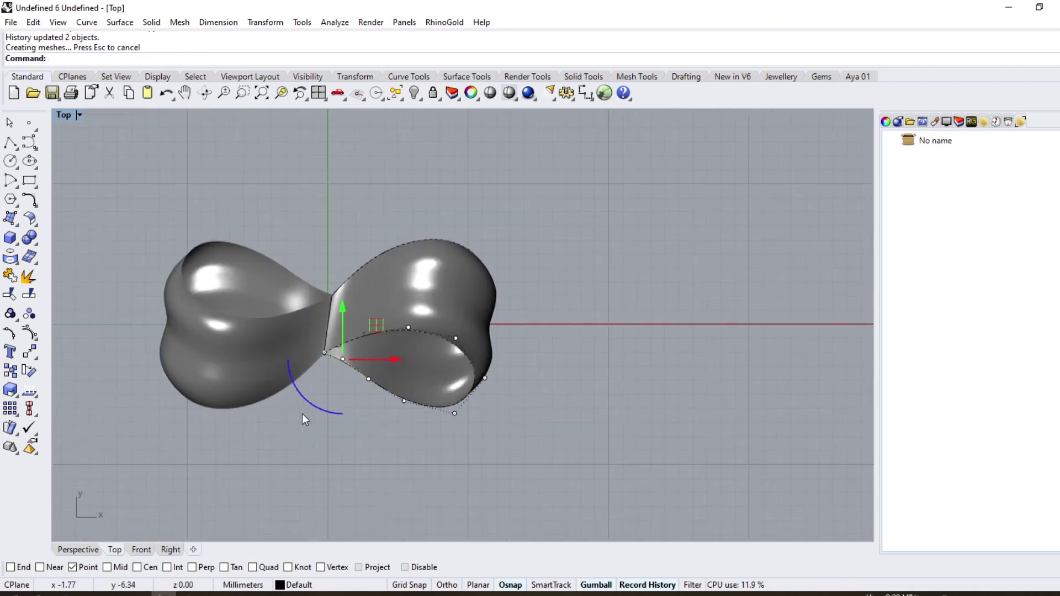
- Rotate the lower petal curve's third control point about 7 degrees clockwise around the fourth control point
{"action": "scroll", "coordinate": [322, 389], "scroll_direction": "up", "scroll_amount": 5}
{"action": "key", "text": "Return"}
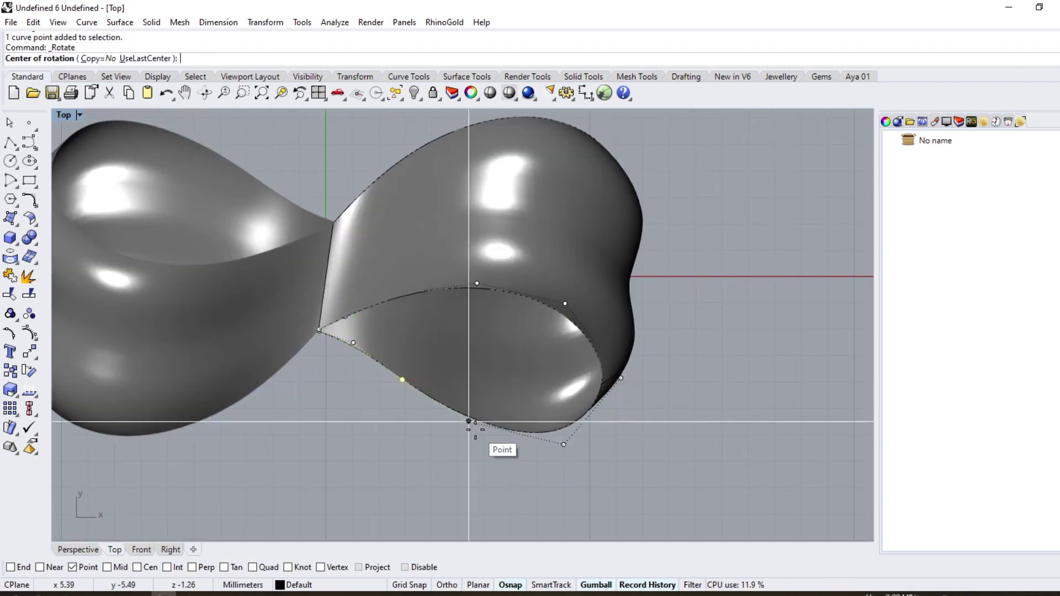
{"action": "left_click", "coordinate": [468, 421]}
{"action": "left_click", "coordinate": [313, 417]}
{"action": "left_click", "coordinate": [314, 398]}
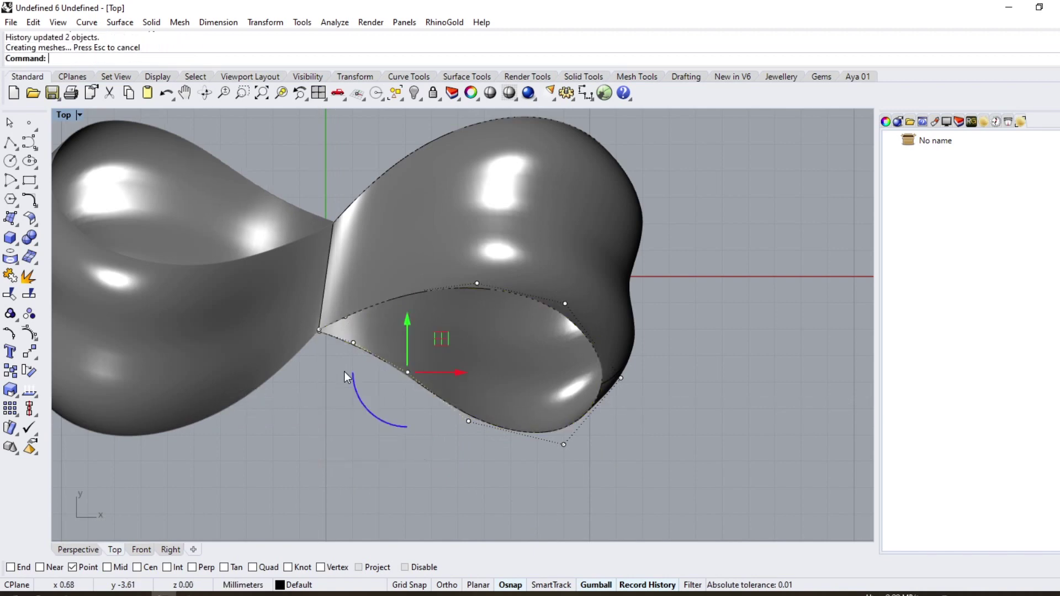
- Rotate the control point beside the tip about 7.5 degrees clockwise around the repositioned third point to smooth the lower edge
{"action": "left_click", "coordinate": [353, 343]}
{"action": "key", "text": "Return"}
{"action": "left_click", "coordinate": [407, 373]}
{"action": "left_click", "coordinate": [315, 428]}
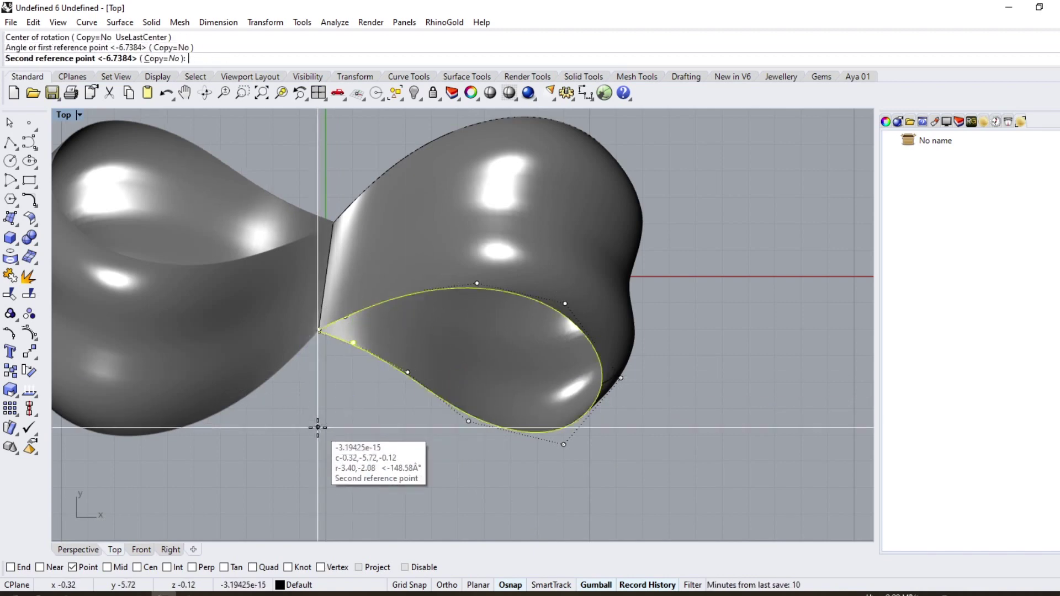
{"action": "left_click", "coordinate": [318, 428]}
{"action": "scroll", "coordinate": [369, 405], "scroll_direction": "down", "scroll_amount": 5}
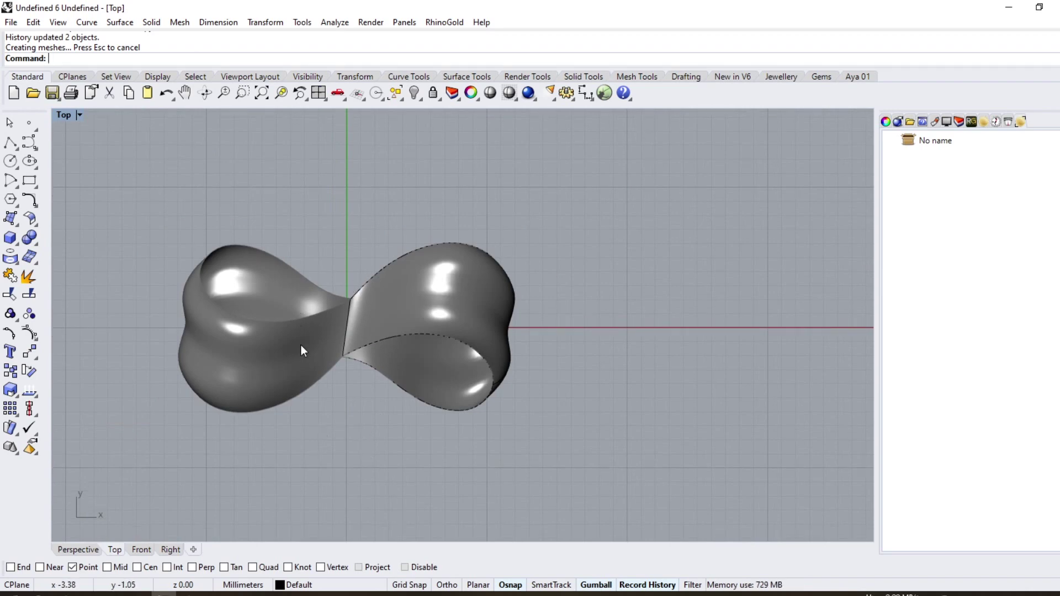
- Lock the petal's five curves and set the Top view to Wireframe display
{"action": "left_click_drag", "start_coordinate": [323, 458], "coordinate": [323, 458]}
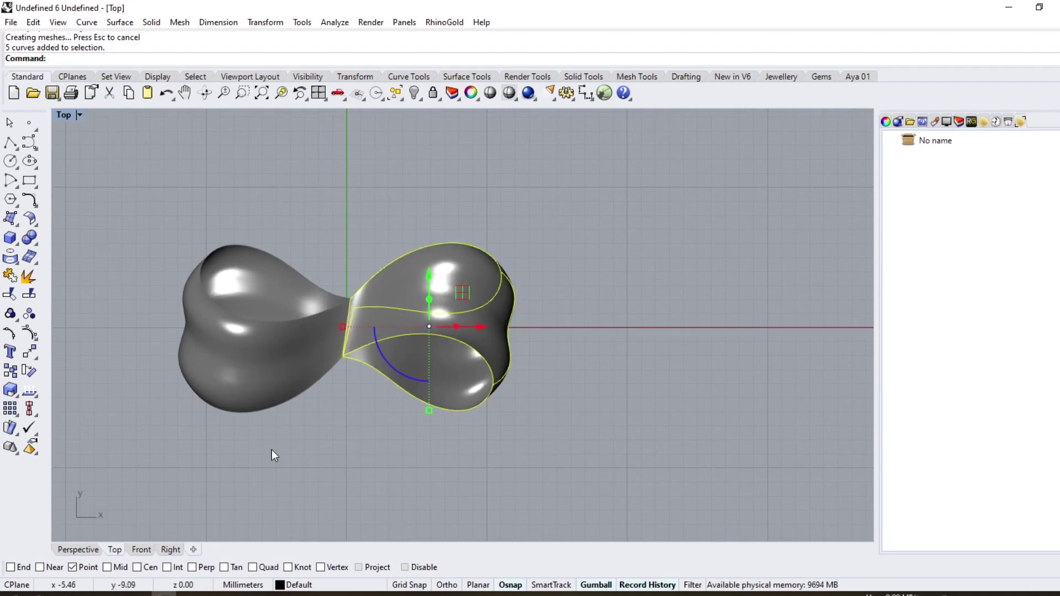
{"action": "left_click", "coordinate": [435, 92]}
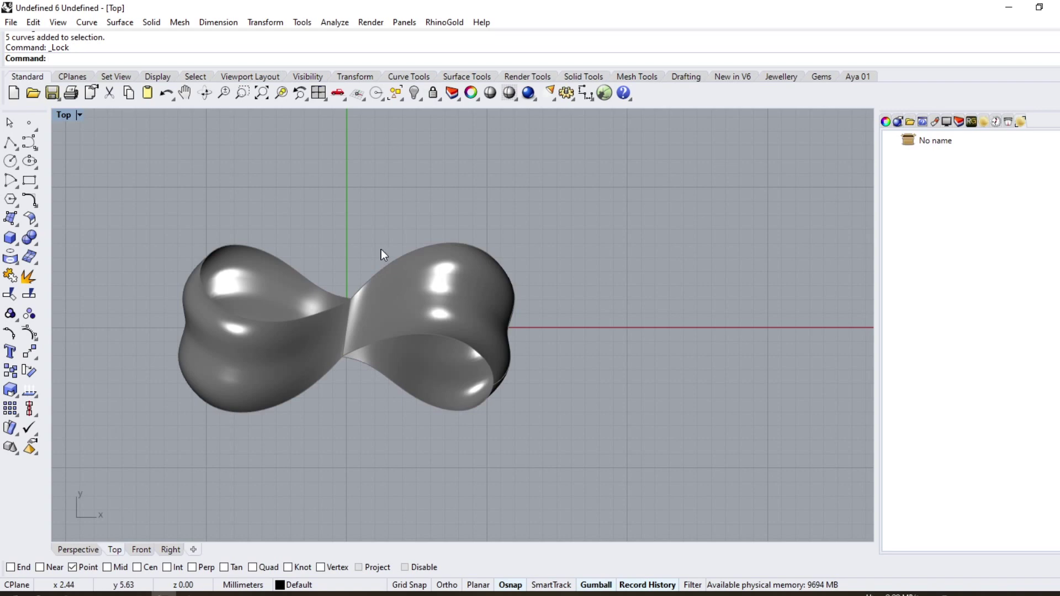
{"action": "key", "text": "ctrl+alt+w"}
{"action": "scroll", "coordinate": [328, 310], "scroll_direction": "up", "scroll_amount": 3}
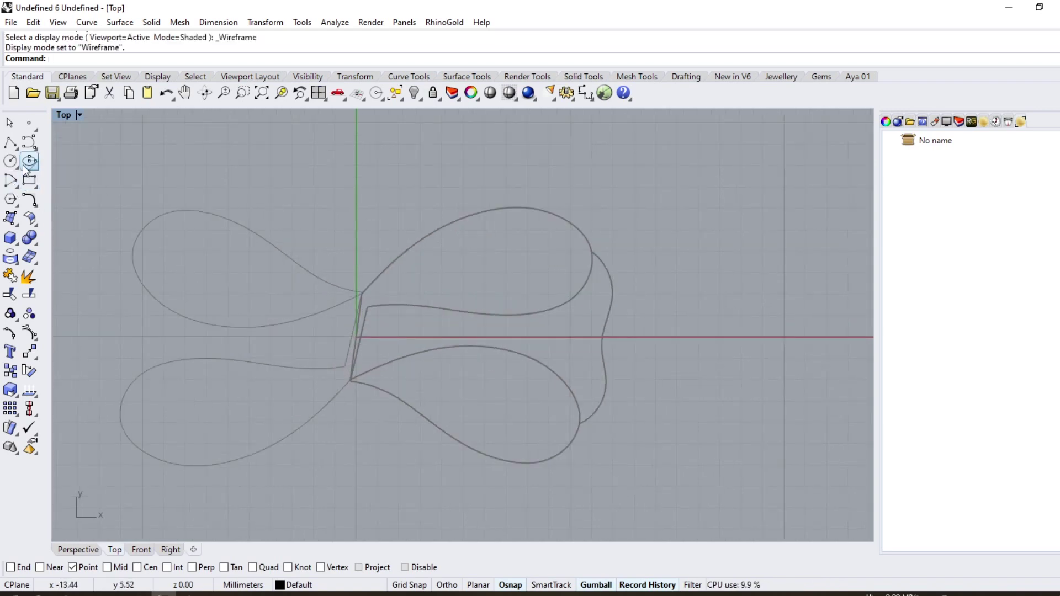
- Draw a degree 3 S-shaped control-point curve through the bow's centre, from the upper right petal to the lower left petal
{"action": "left_click", "coordinate": [29, 142]}
{"action": "scroll", "coordinate": [374, 253], "scroll_direction": "up", "scroll_amount": 2}
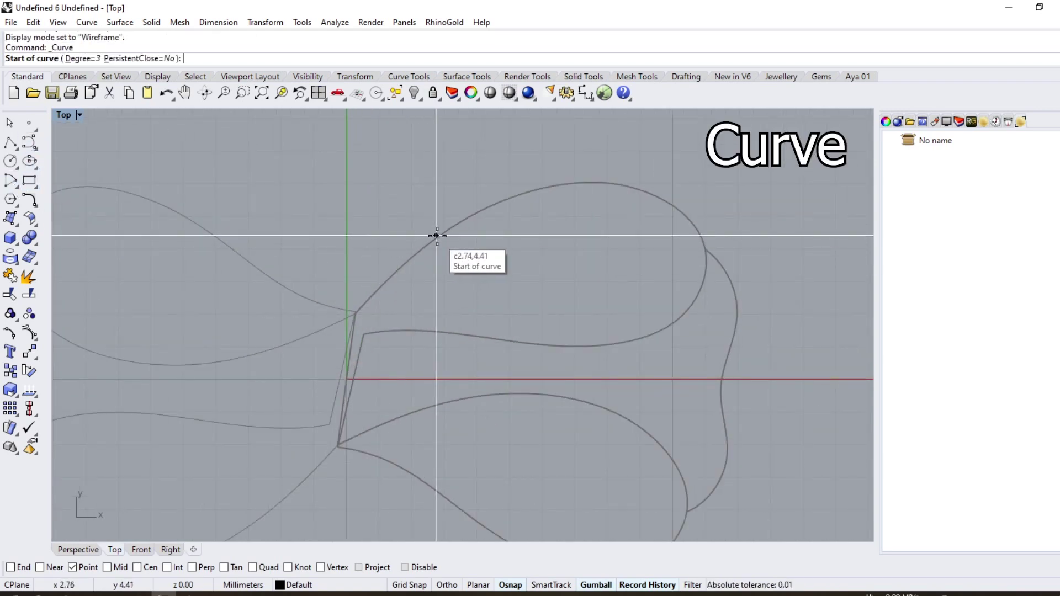
{"action": "left_click", "coordinate": [455, 233]}
{"action": "left_click", "coordinate": [408, 219]}
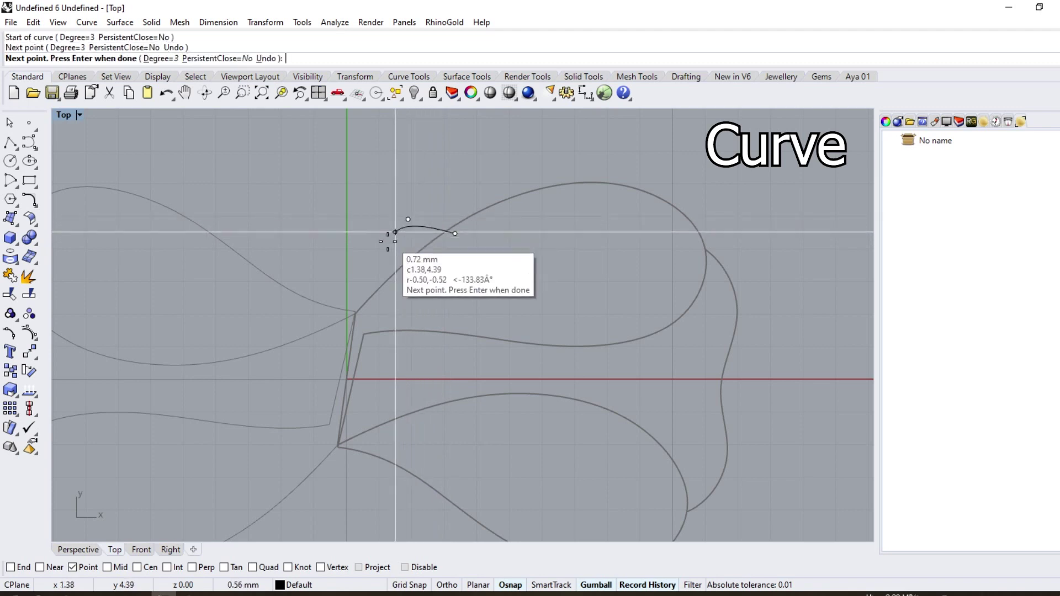
{"action": "left_click", "coordinate": [367, 257]}
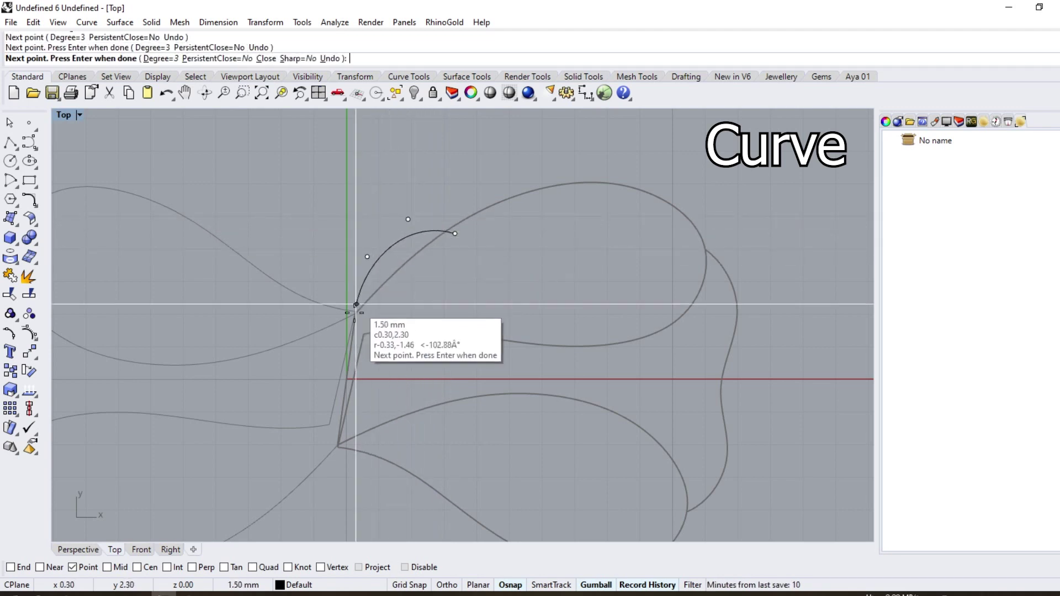
{"action": "left_click", "coordinate": [352, 376]}
{"action": "scroll", "coordinate": [379, 359], "scroll_direction": "down", "scroll_amount": 2}
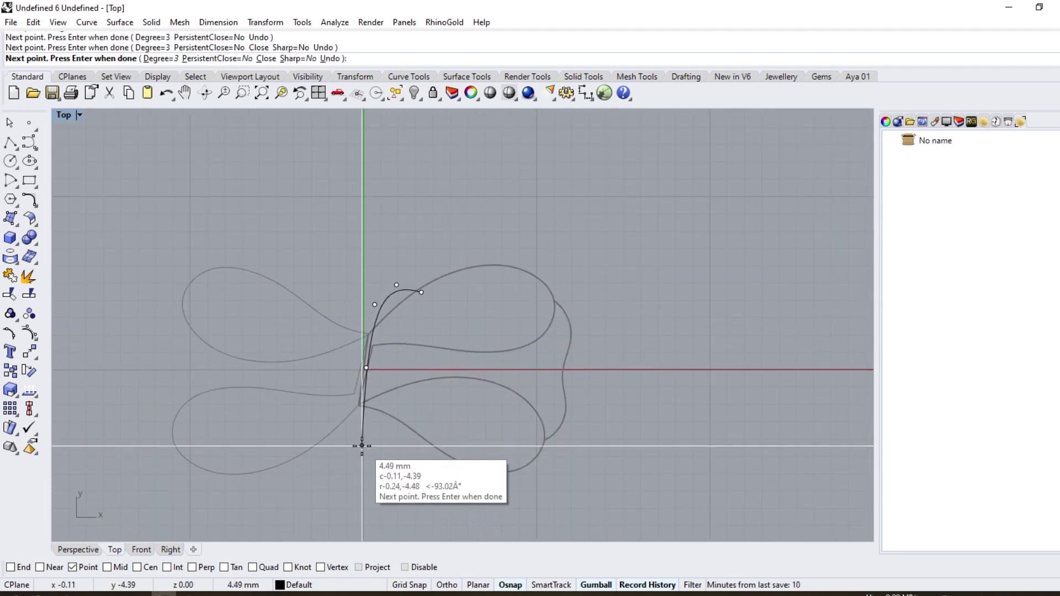
{"action": "left_click", "coordinate": [313, 452]}
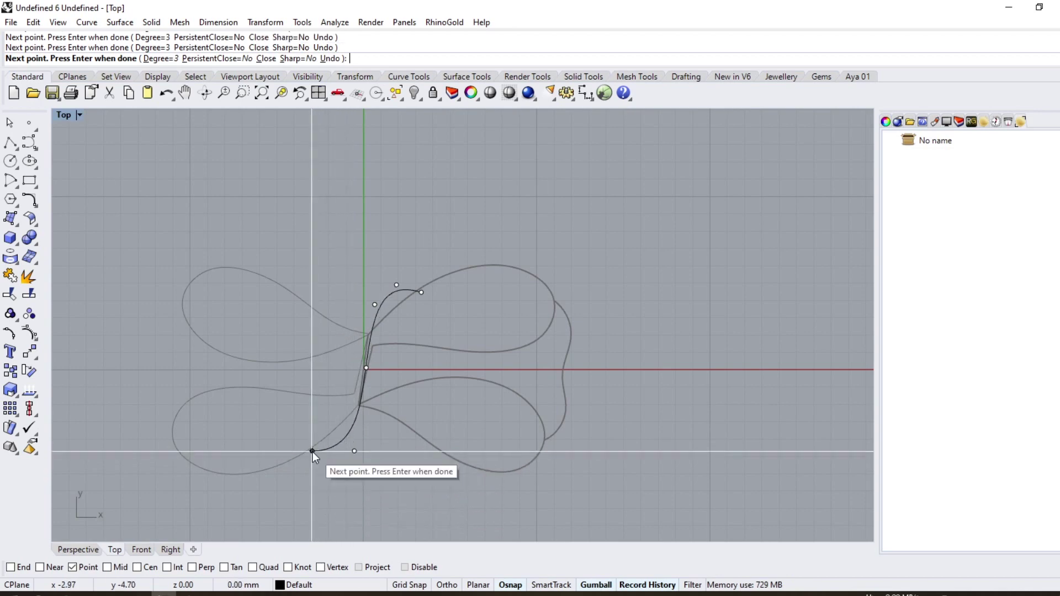
{"action": "key", "text": "Return"}
- Rotate a copy of the S-shaped curve 180 degrees about the origin
{"action": "left_click", "coordinate": [356, 437]}
{"action": "scroll", "coordinate": [353, 450], "scroll_direction": "up", "scroll_amount": 3}
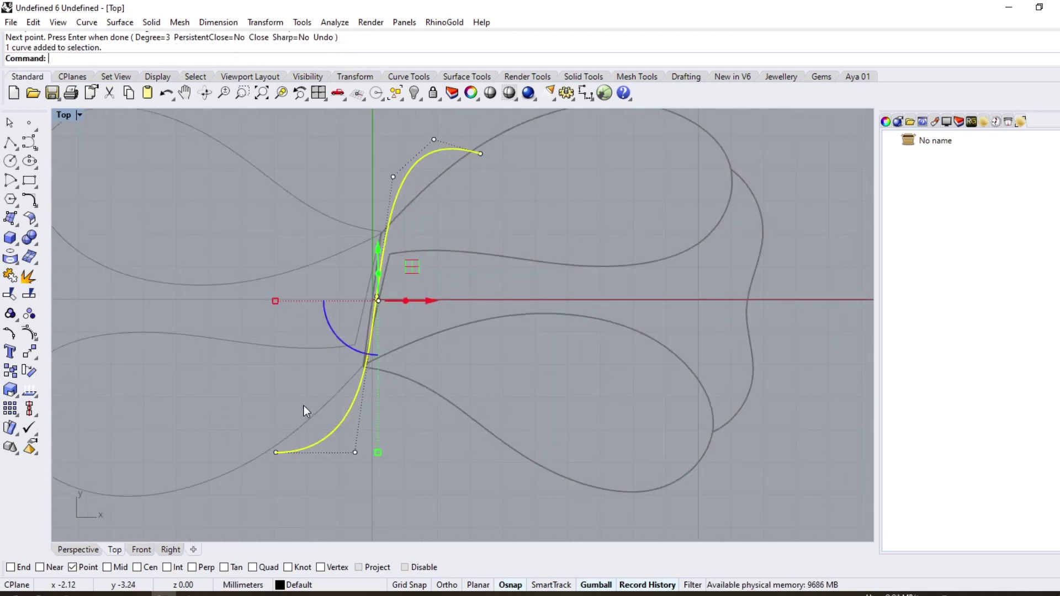
{"action": "left_click", "coordinate": [29, 371]}
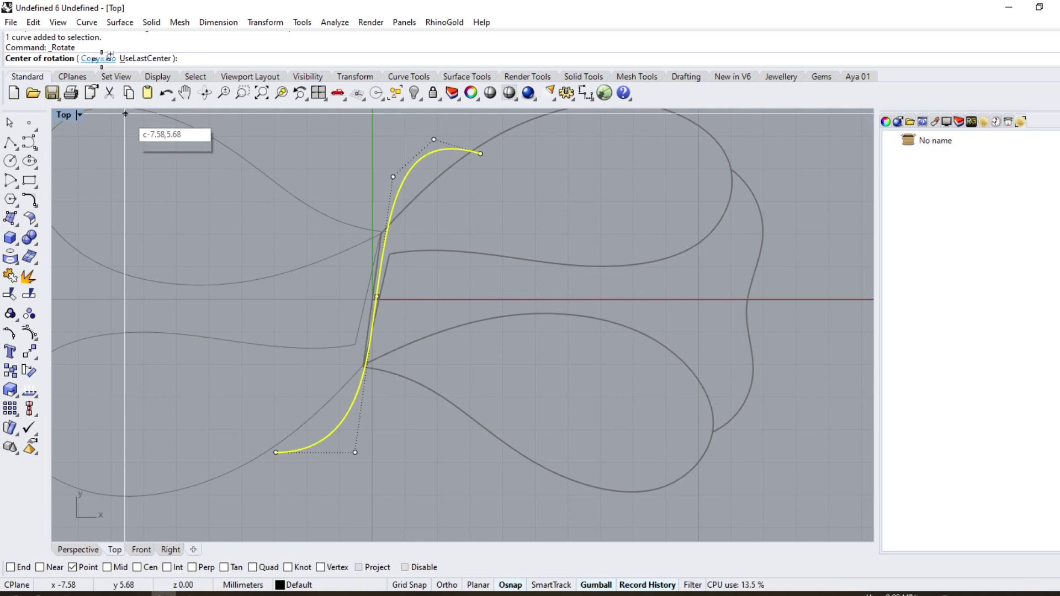
{"action": "left_click", "coordinate": [100, 58]}
{"action": "type", "text": "0"}
{"action": "key", "text": "Return"}
{"action": "type", "text": "180"}
{"action": "key", "text": "Return"}
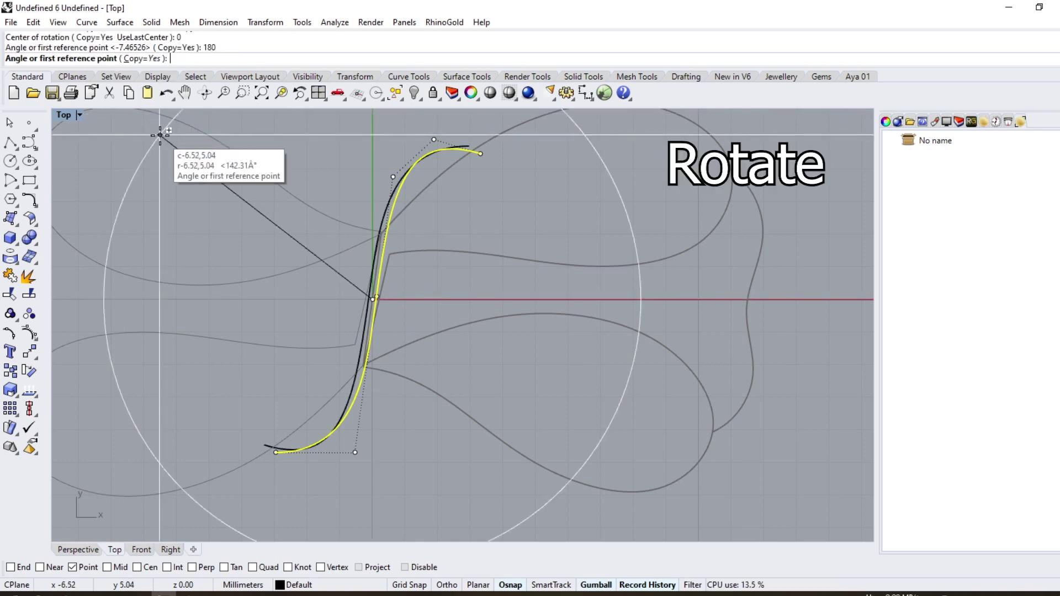
- Move the original S-shaped curve outward along X to space it from its linked copy, checking the width in Shaded display
{"action": "left_click_drag", "start_coordinate": [439, 301], "coordinate": [474, 305]}
{"action": "key", "text": "ctrl+alt+s"}
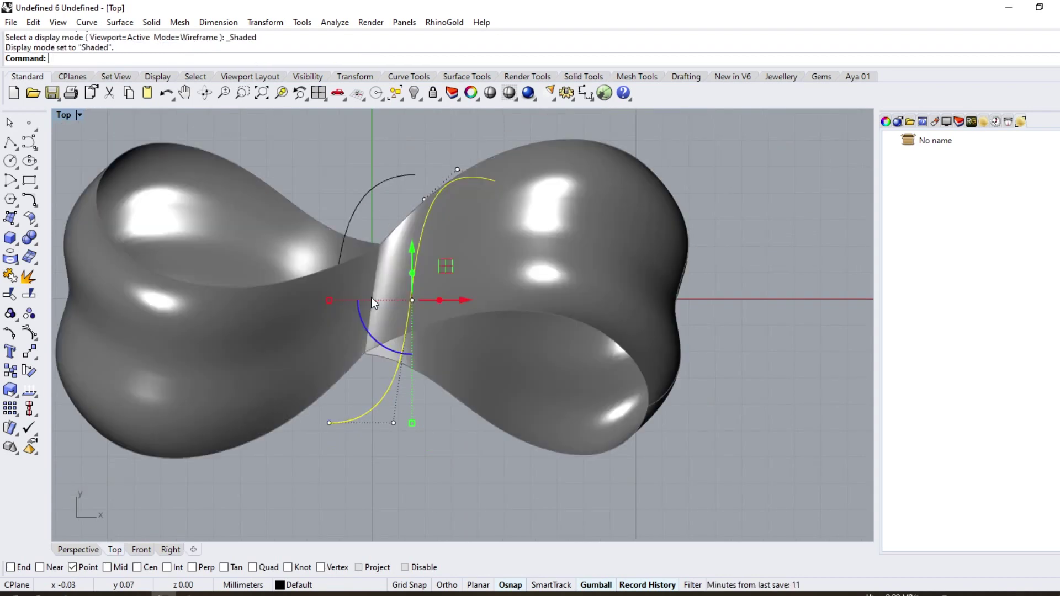
{"action": "key", "text": "ctrl+alt+w"}
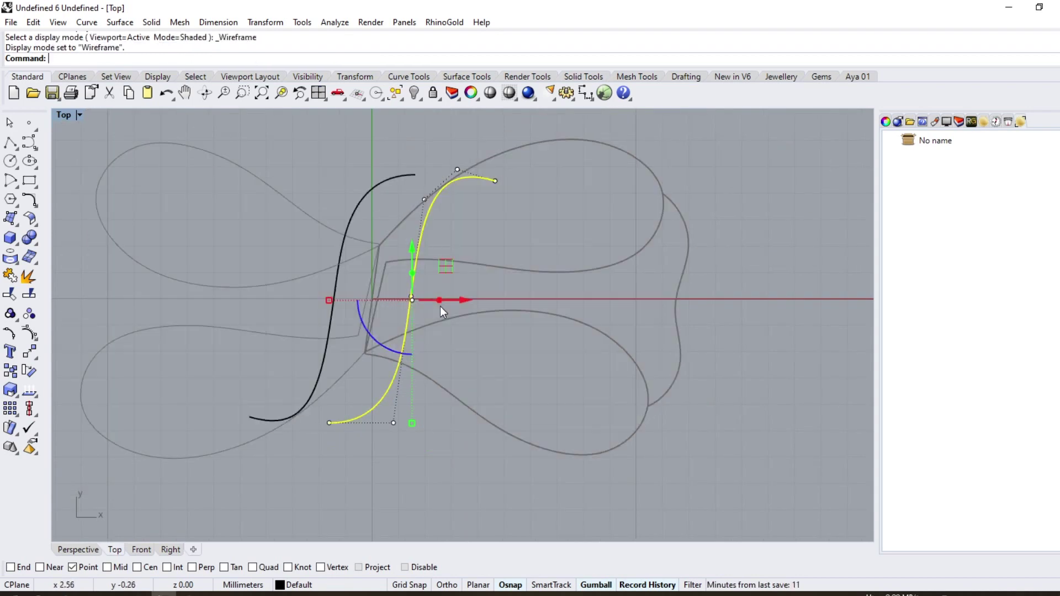
{"action": "scroll", "coordinate": [436, 308], "scroll_direction": "up", "scroll_amount": 1}
{"action": "left_click_drag", "start_coordinate": [454, 298], "coordinate": [444, 297]}
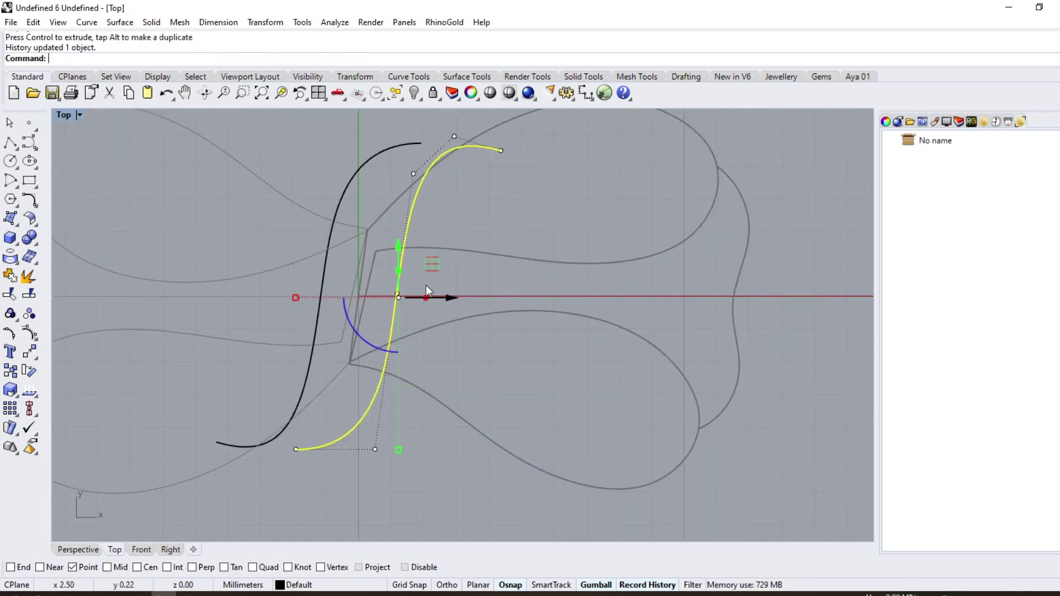
- Try offsetting the original S-shaped curve by 2.5 mm towards its linked copy
{"action": "left_click", "coordinate": [36, 208]}
{"action": "left_click", "coordinate": [220, 207]}
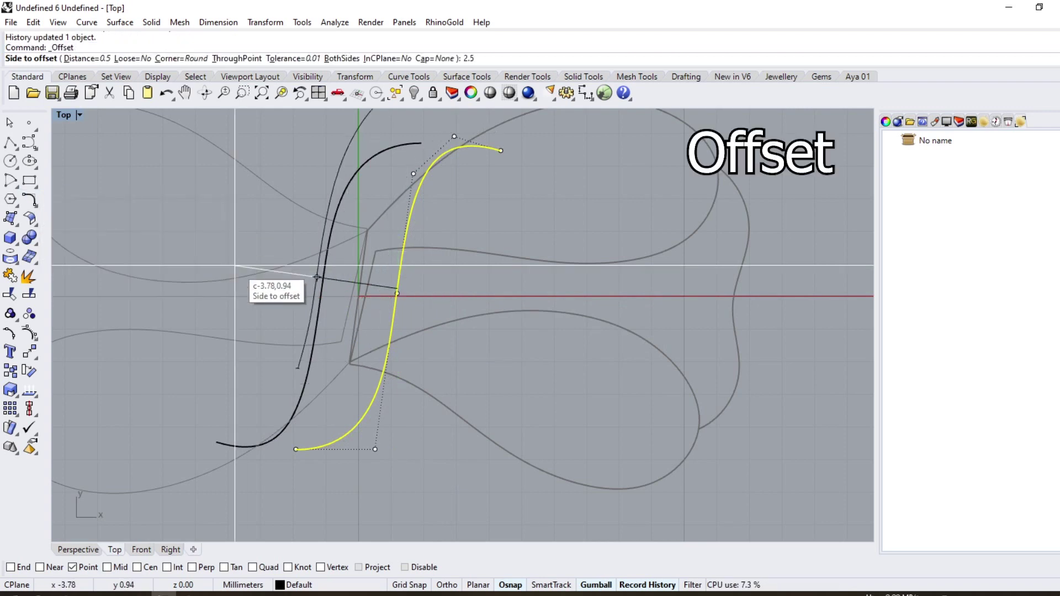
{"action": "left_click", "coordinate": [235, 266]}
{"action": "scroll", "coordinate": [295, 342], "scroll_direction": "down", "scroll_amount": 4}
- Delete the offset curve and shift the original S-shaped curve slightly outward along X and upward along Y
{"action": "left_click_drag", "start_coordinate": [412, 313], "coordinate": [423, 317]}
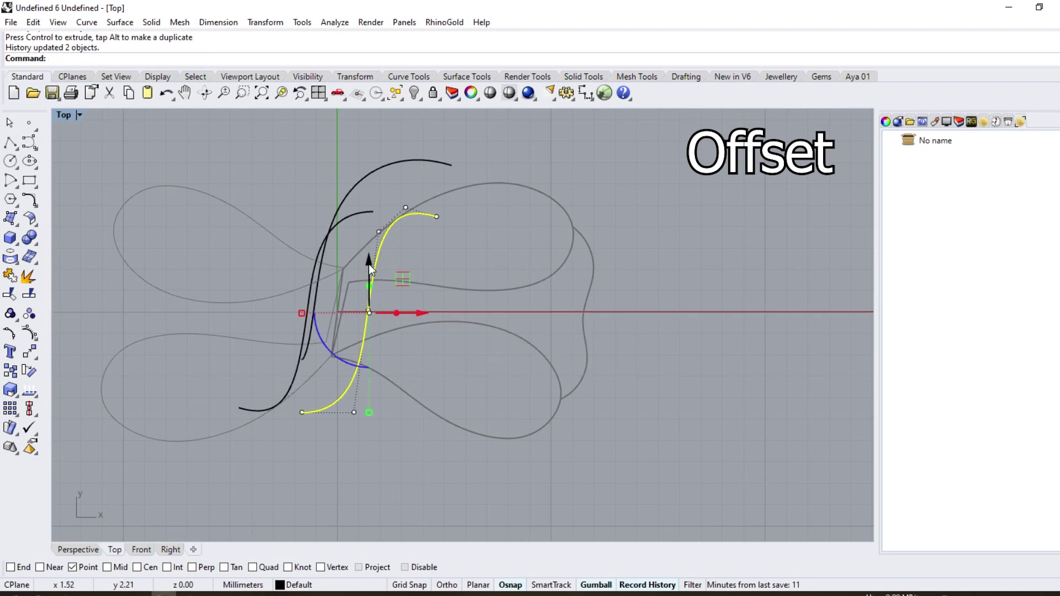
{"action": "left_click_drag", "start_coordinate": [368, 264], "coordinate": [368, 244]}
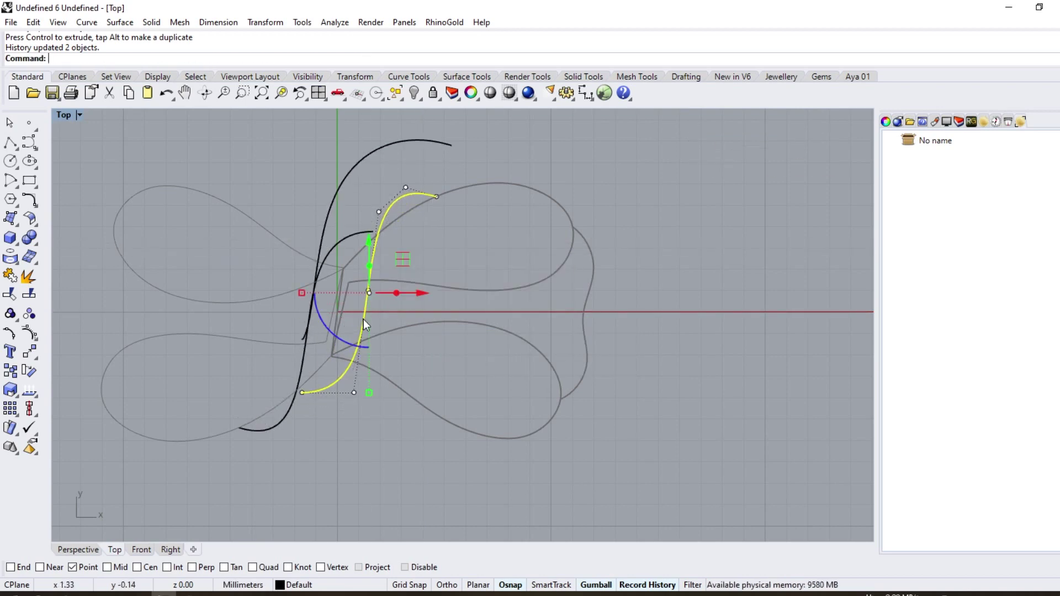
{"action": "left_click", "coordinate": [335, 204]}
{"action": "key", "text": "Delete"}
{"action": "left_click", "coordinate": [317, 392]}
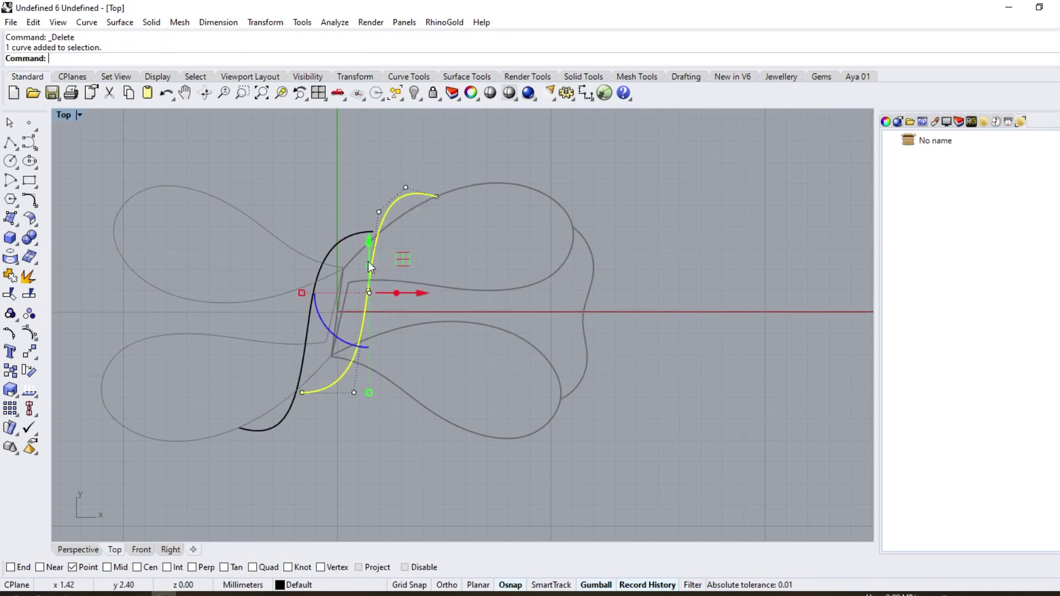
{"action": "left_click_drag", "start_coordinate": [371, 239], "coordinate": [372, 253]}
- Try moving the original curve's lower end point outward along X, and undo the move
{"action": "left_click", "coordinate": [302, 407]}
{"action": "scroll", "coordinate": [297, 419], "scroll_direction": "up", "scroll_amount": 4}
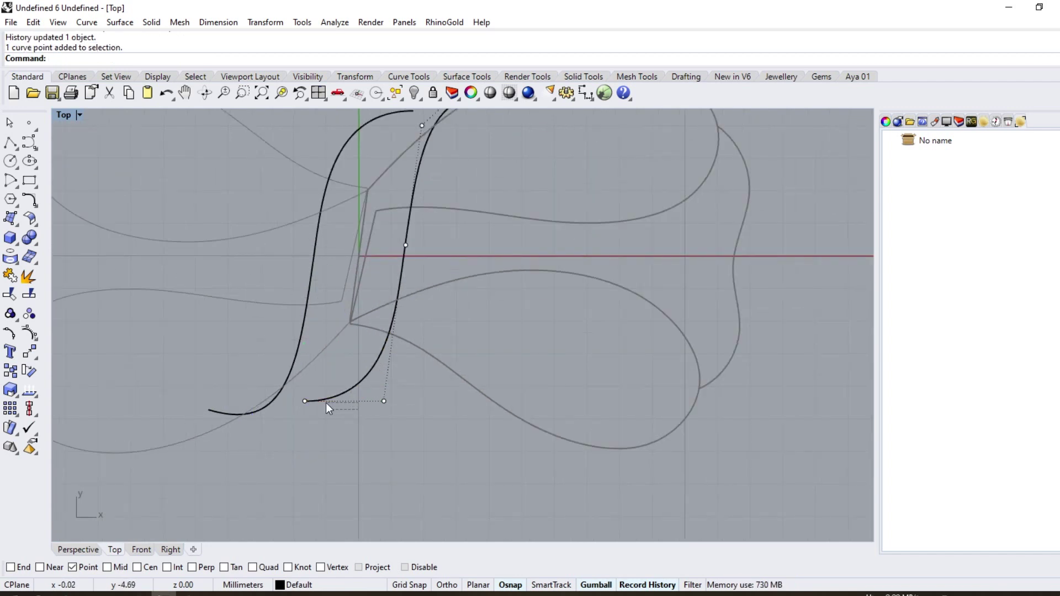
{"action": "left_click", "coordinate": [329, 400]}
{"action": "left_click", "coordinate": [305, 402]}
{"action": "left_click_drag", "start_coordinate": [339, 401], "coordinate": [301, 400]}
{"action": "scroll", "coordinate": [382, 266], "scroll_direction": "down", "scroll_amount": 3}
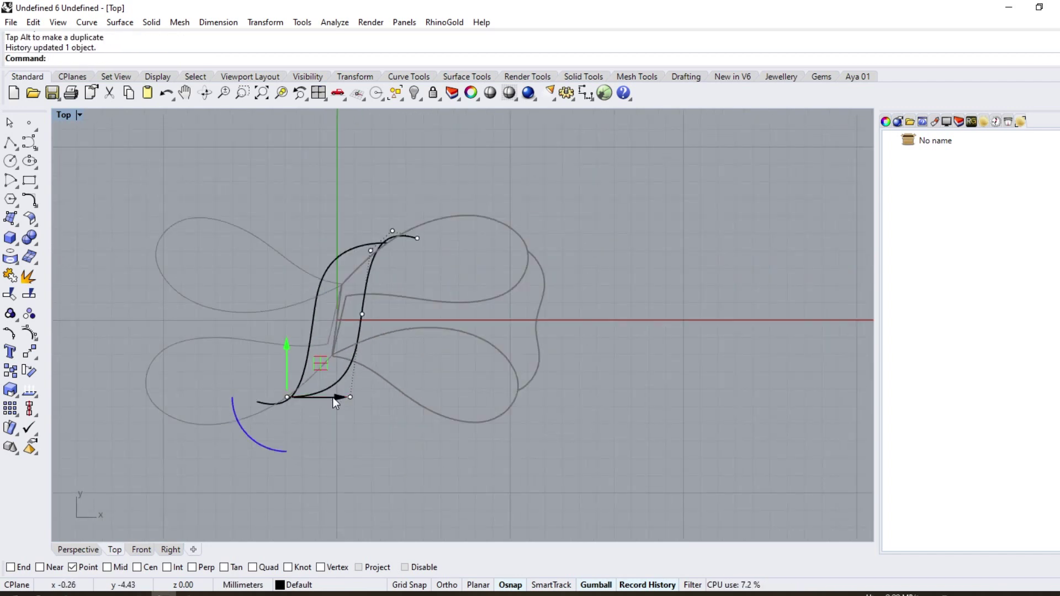
{"action": "key", "text": "ctrl+z"}
- Try rotating the curve's middle control point about the lower control point with copying on, and undo it
{"action": "scroll", "coordinate": [356, 309], "scroll_direction": "up", "scroll_amount": 4}
{"action": "left_click", "coordinate": [28, 370]}
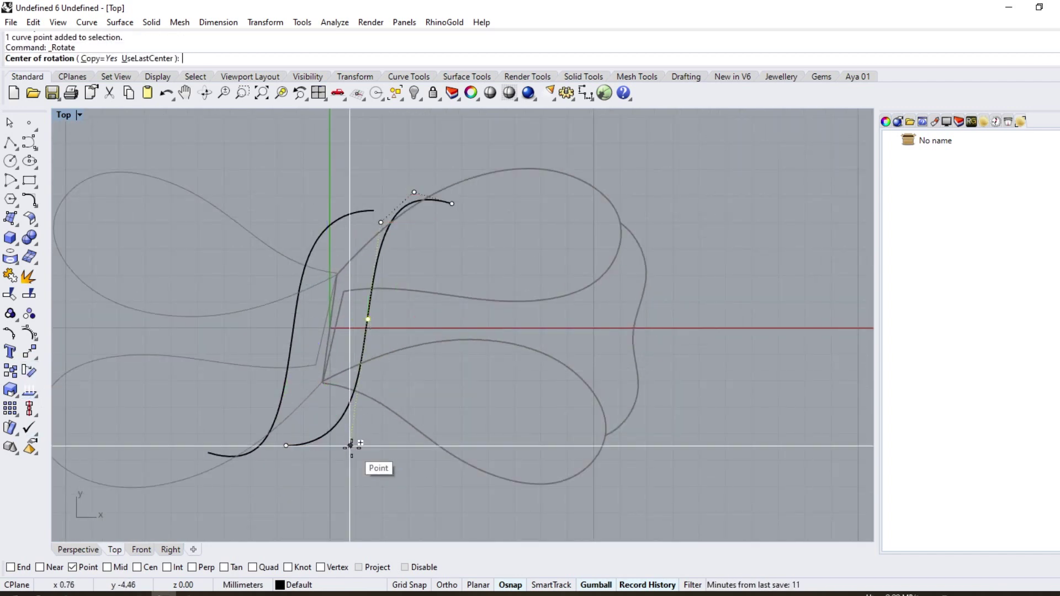
{"action": "left_click", "coordinate": [350, 446]}
{"action": "left_click", "coordinate": [491, 195]}
{"action": "left_click", "coordinate": [436, 275]}
{"action": "key", "text": "ctrl+z"}
- Turn off copying for Rotate and try rotating the middle control point about its neighbouring control points
{"action": "right_click", "coordinate": [435, 276]}
{"action": "left_click", "coordinate": [101, 60]}
{"action": "left_click", "coordinate": [350, 446]}
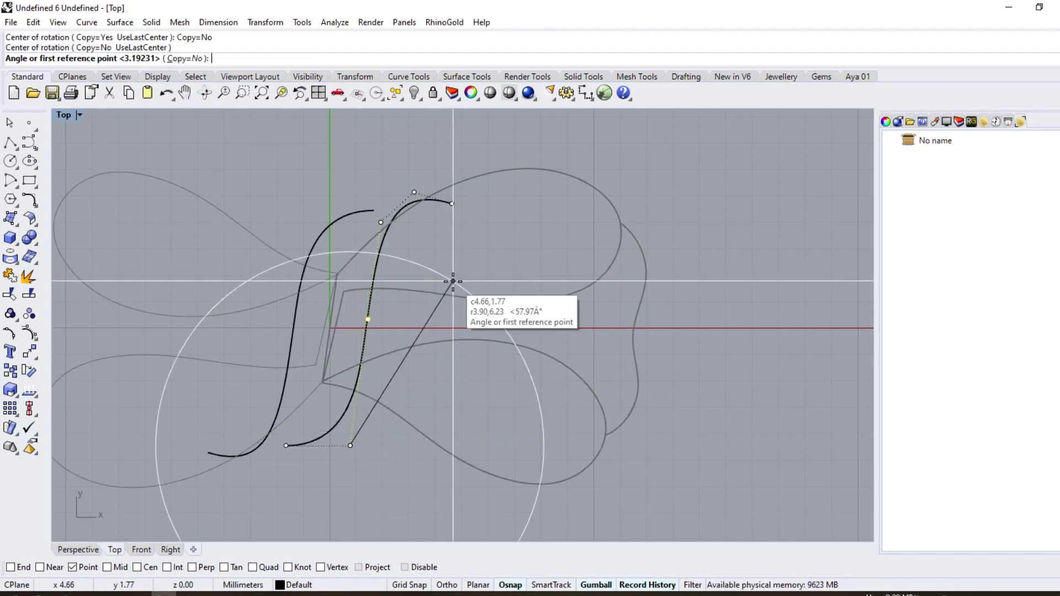
{"action": "left_click", "coordinate": [454, 282]}
{"action": "left_click", "coordinate": [437, 268]}
{"action": "left_click", "coordinate": [381, 223]}
{"action": "right_click", "coordinate": [380, 225]}
{"action": "left_click", "coordinate": [359, 319]}
{"action": "key", "text": "Escape"}
{"action": "key", "text": "ctrl+z"}
{"action": "right_click", "coordinate": [404, 296]}
{"action": "key", "text": "Escape"}
- Rotate the S-shaped curve's middle control point slightly about the adjacent upper control point
{"action": "scroll", "coordinate": [372, 342], "scroll_direction": "up", "scroll_amount": 8}
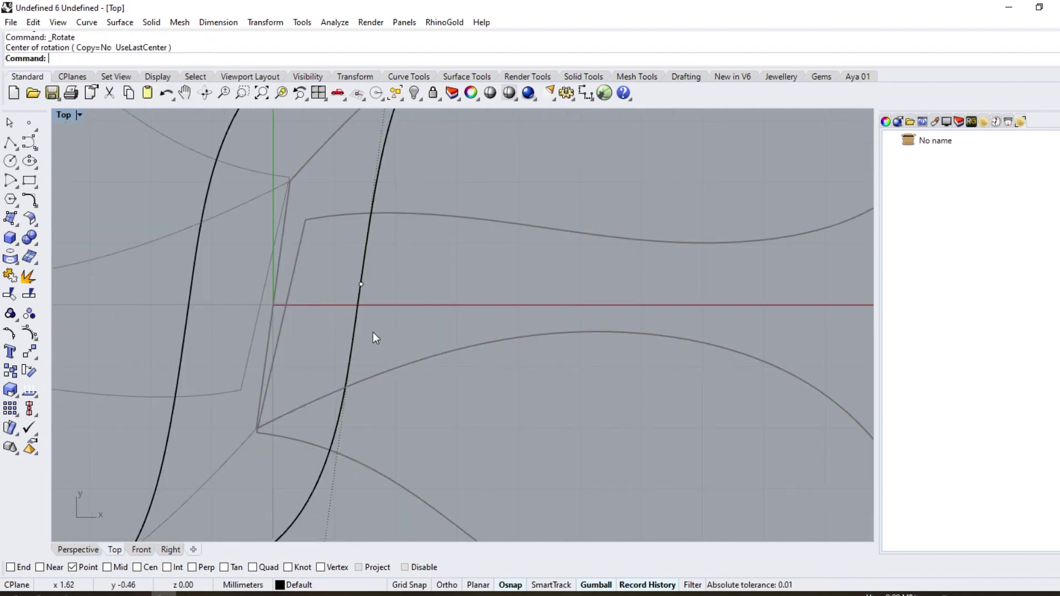
{"action": "left_click", "coordinate": [360, 289]}
{"action": "left_click", "coordinate": [360, 289]}
{"action": "scroll", "coordinate": [360, 289], "scroll_direction": "down", "scroll_amount": 6}
{"action": "right_click", "coordinate": [359, 296]}
{"action": "left_click", "coordinate": [451, 277]}
{"action": "scroll", "coordinate": [401, 319], "scroll_direction": "down", "scroll_amount": 1}
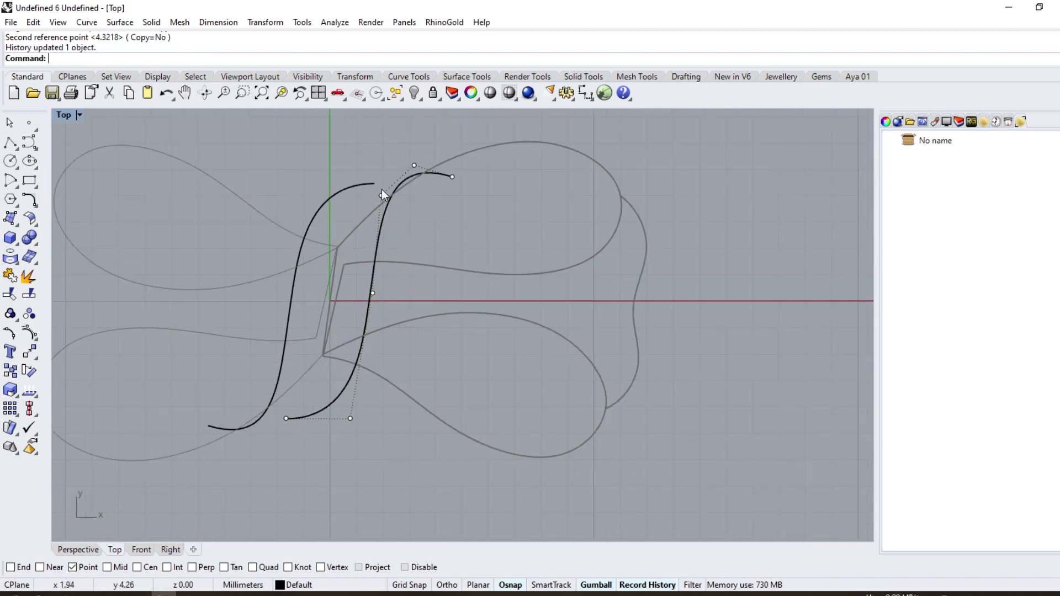
- Rotate the upper control points of the original S-shaped curve slightly to round its upper bend
{"action": "right_click", "coordinate": [366, 279]}
{"action": "left_click", "coordinate": [373, 293]}
{"action": "left_click", "coordinate": [458, 221]}
{"action": "left_click", "coordinate": [439, 203]}
{"action": "right_click_drag", "start_coordinate": [415, 185], "coordinate": [415, 238]}
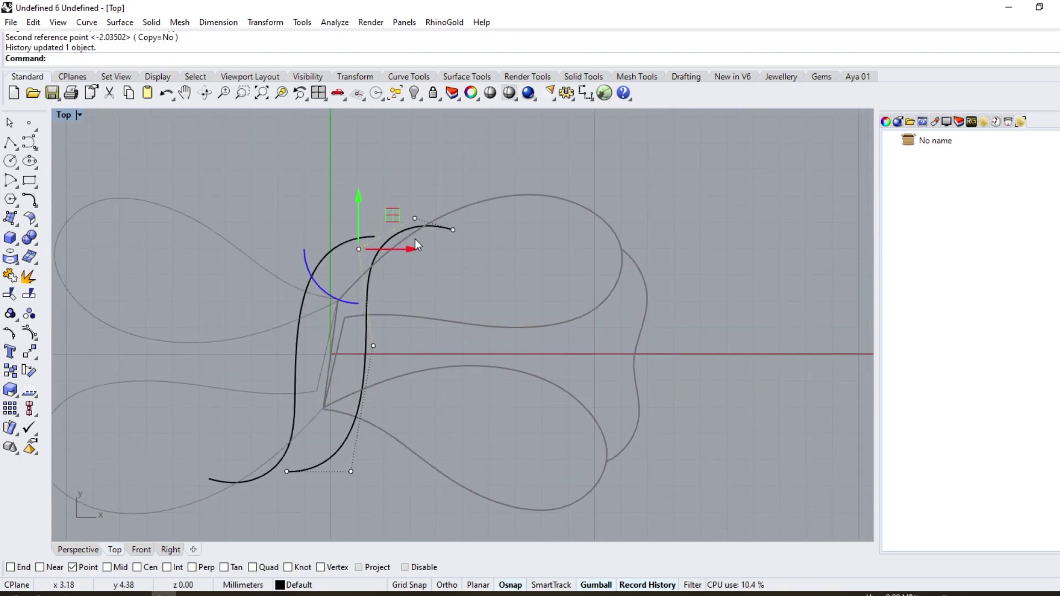
{"action": "left_click", "coordinate": [371, 251]}
{"action": "left_click", "coordinate": [479, 261]}
{"action": "left_click", "coordinate": [473, 243]}
{"action": "scroll", "coordinate": [388, 226], "scroll_direction": "down", "scroll_amount": 4}
{"action": "scroll", "coordinate": [320, 389], "scroll_direction": "up", "scroll_amount": 6}
- Move the original curve's lower end point onto the lower end of its linked copy, using the End snap
{"action": "left_click", "coordinate": [324, 382]}
{"action": "left_click_drag", "start_coordinate": [355, 341], "coordinate": [276, 371]}
{"action": "left_click", "coordinate": [242, 405]}
{"action": "left_click", "coordinate": [11, 567]}
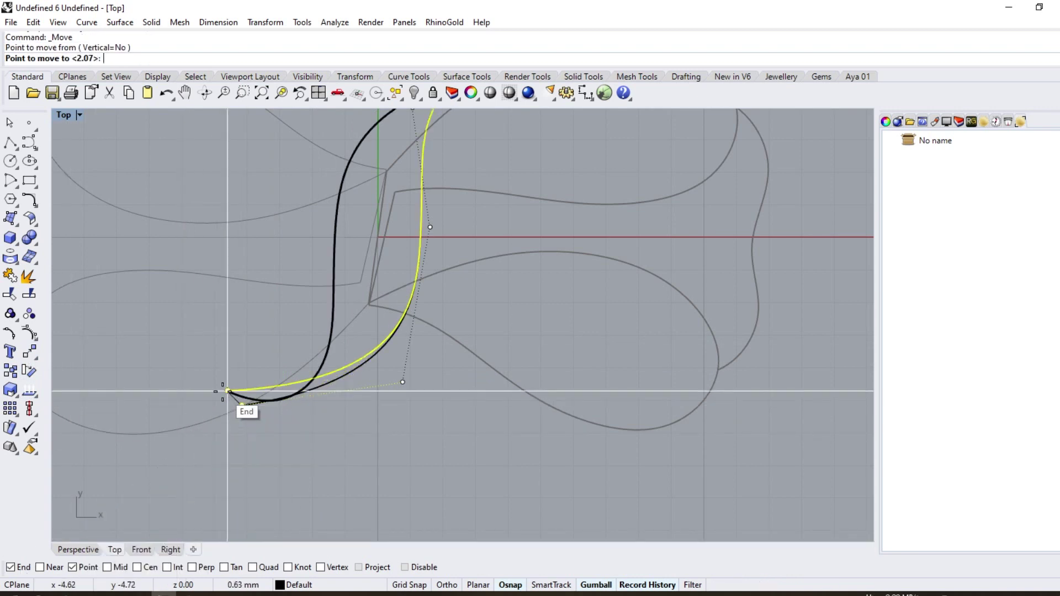
{"action": "left_click", "coordinate": [227, 391]}
{"action": "scroll", "coordinate": [282, 315], "scroll_direction": "down", "scroll_amount": 2}
- Rebuild the original S-shaped curve with 9 points
{"action": "left_click", "coordinate": [35, 204]}
{"action": "left_click", "coordinate": [202, 225]}
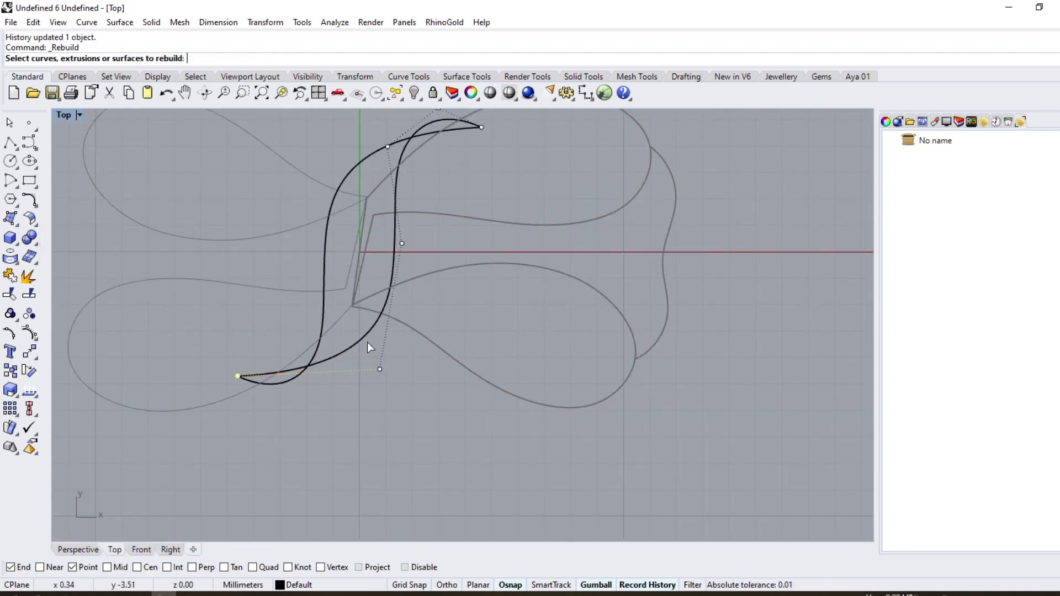
{"action": "left_click", "coordinate": [366, 341]}
{"action": "right_click", "coordinate": [367, 342]}
{"action": "double_click", "coordinate": [774, 202]}
{"action": "type", "text": "9"}
{"action": "key", "text": "Return"}
- Pull the control point beside the lower tip downward and rotate the neighbouring control points outward to widen the lower bend
{"action": "scroll", "coordinate": [267, 375], "scroll_direction": "up", "scroll_amount": 2}
{"action": "left_click_drag", "start_coordinate": [263, 377], "coordinate": [259, 437]}
{"action": "left_click", "coordinate": [433, 326]}
{"action": "left_click", "coordinate": [364, 413]}
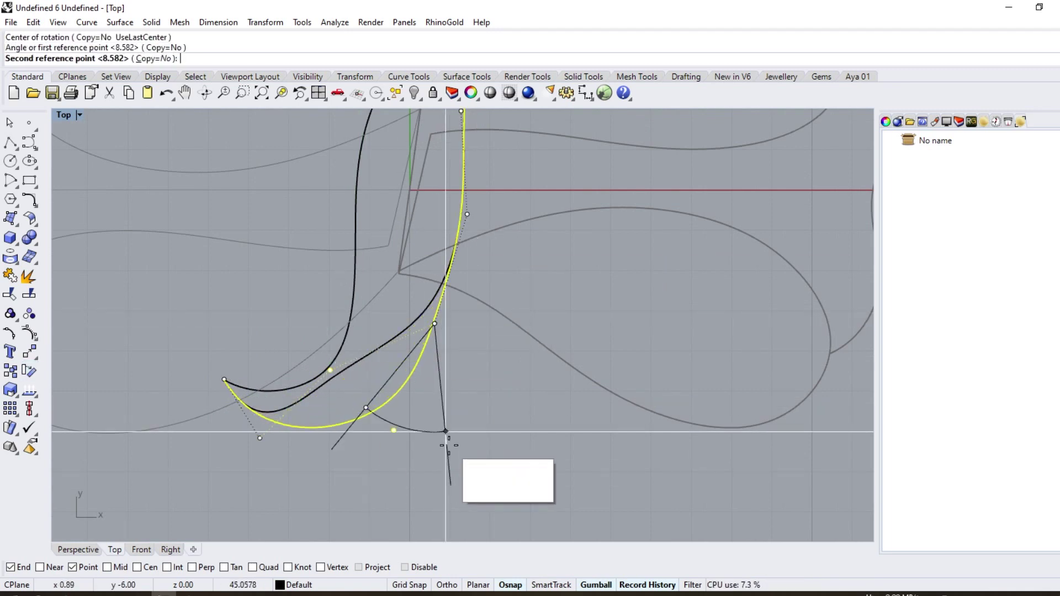
{"action": "left_click", "coordinate": [450, 433]}
{"action": "left_click", "coordinate": [403, 360]}
{"action": "left_click", "coordinate": [365, 466]}
{"action": "left_click", "coordinate": [510, 336]}
{"action": "left_click", "coordinate": [533, 372]}
{"action": "scroll", "coordinate": [401, 397], "scroll_direction": "down", "scroll_amount": 8}
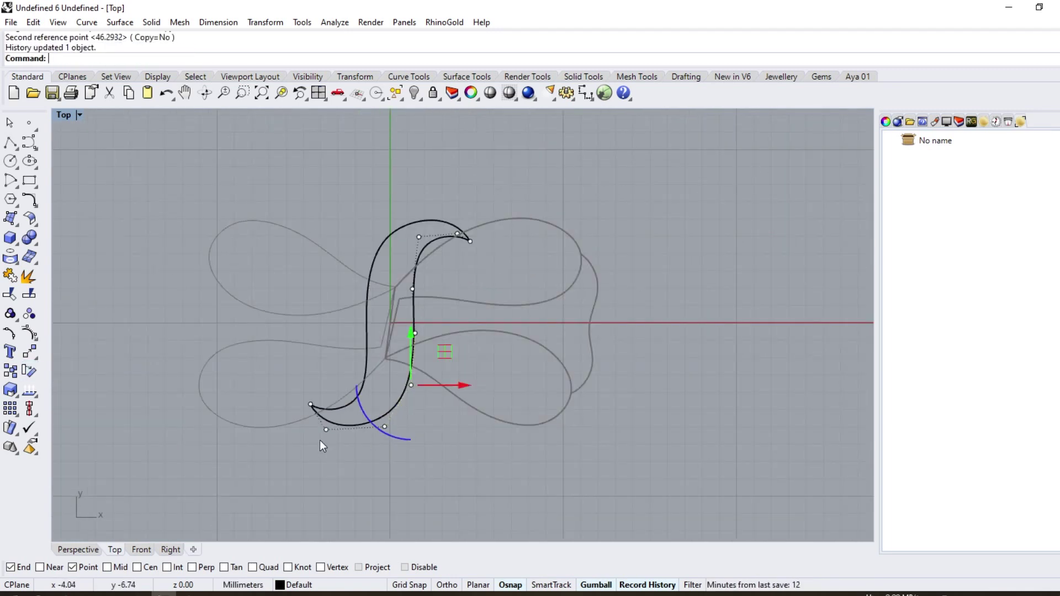
- Try rotating the lower bend's control points again, and undo the rotation
{"action": "left_click", "coordinate": [326, 429]}
{"action": "left_click", "coordinate": [384, 427]}
{"action": "left_click", "coordinate": [265, 456]}
{"action": "left_click_drag", "start_coordinate": [381, 466], "coordinate": [409, 414]}
{"action": "left_click", "coordinate": [325, 429]}
{"action": "left_click", "coordinate": [442, 437]}
{"action": "key", "text": "ctrl+z"}
- Rotate the lower bend's second control point slightly downward about the control point beside the lower tip
{"action": "left_click", "coordinate": [326, 430]}
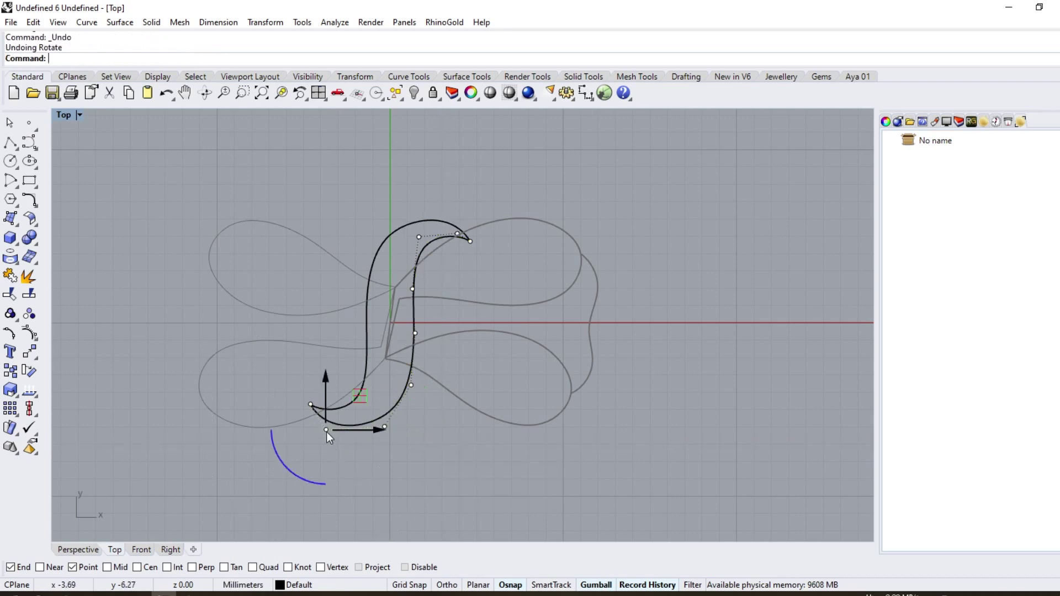
{"action": "left_click", "coordinate": [325, 429]}
{"action": "left_click", "coordinate": [489, 439]}
{"action": "left_click", "coordinate": [496, 452]}
{"action": "scroll", "coordinate": [439, 240], "scroll_direction": "up", "scroll_amount": 4}
- Rotate the control point beside the upper tip slightly about the upper bend's corner control point
{"action": "left_click", "coordinate": [466, 231]}
{"action": "left_click", "coordinate": [408, 234]}
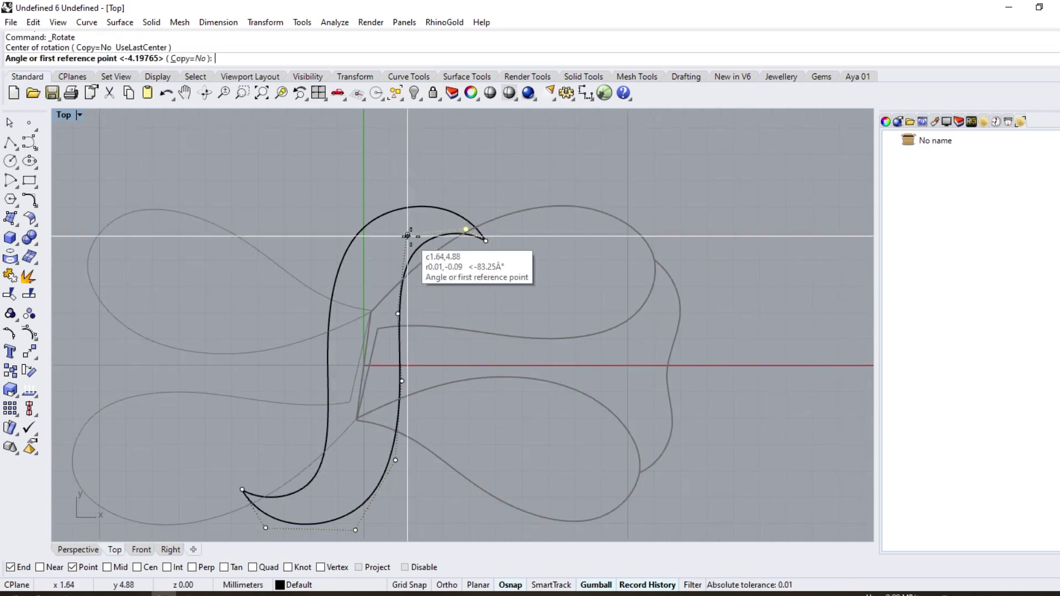
{"action": "left_click", "coordinate": [530, 192]}
{"action": "left_click", "coordinate": [532, 203]}
{"action": "scroll", "coordinate": [492, 268], "scroll_direction": "down", "scroll_amount": 1}
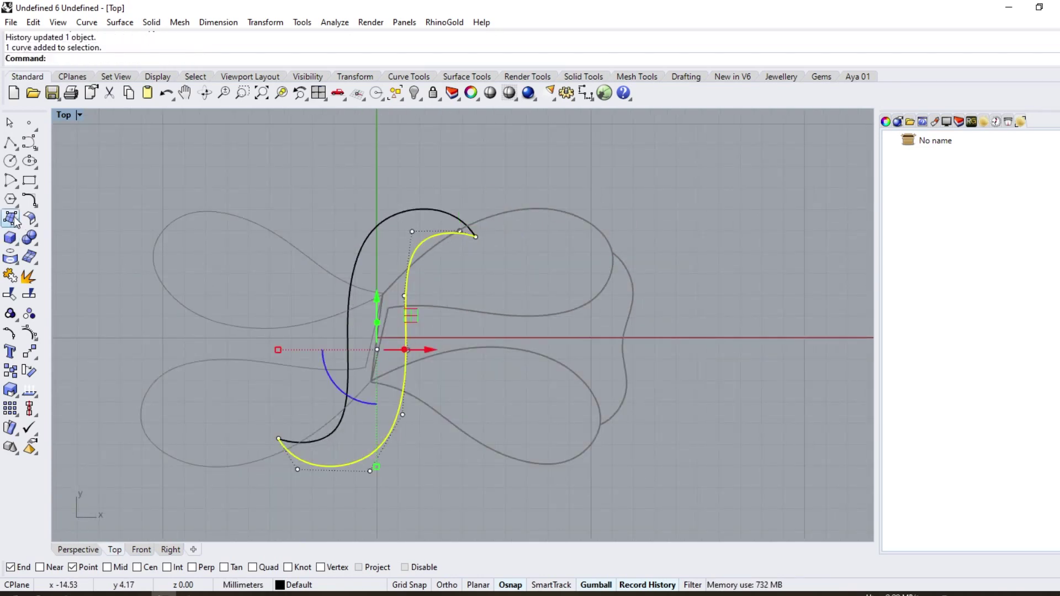
- Rebuild the reshaped original S-shaped curve again with 9 points
{"action": "left_click", "coordinate": [33, 203]}
{"action": "left_click", "coordinate": [183, 229]}
{"action": "key", "text": "Return"}
{"action": "scroll", "coordinate": [526, 250], "scroll_direction": "down", "scroll_amount": 2}
{"action": "left_click", "coordinate": [463, 322]}
{"action": "scroll", "coordinate": [436, 354], "scroll_direction": "down", "scroll_amount": 2}
{"action": "key", "text": "Escape"}
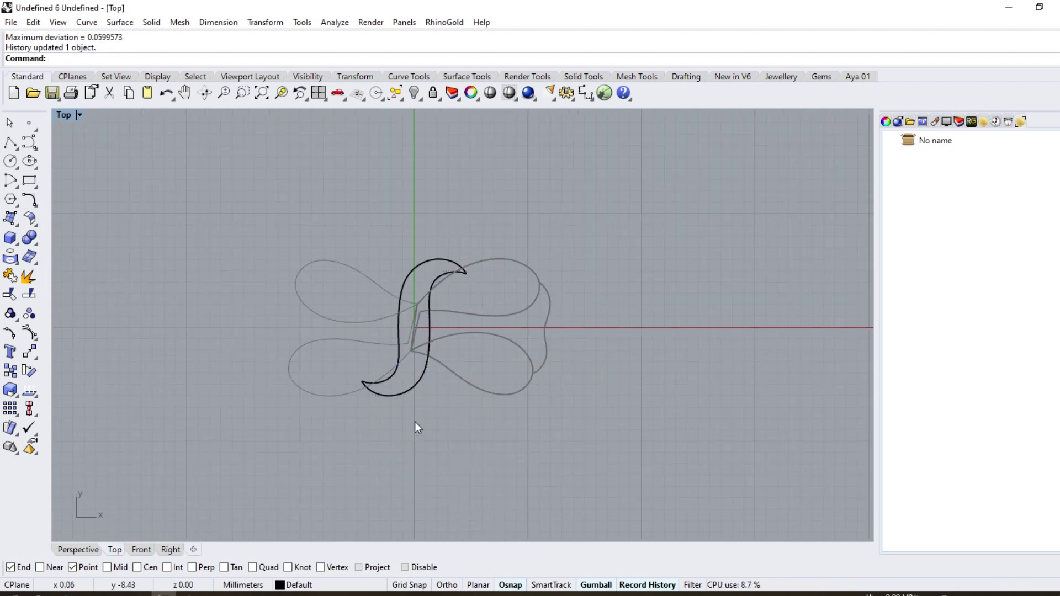
- Narrow the original S-shaped curve by scaling it along X, with its control points shown
{"action": "left_click", "coordinate": [442, 270]}
{"action": "scroll", "coordinate": [429, 326], "scroll_direction": "up", "scroll_amount": 3}
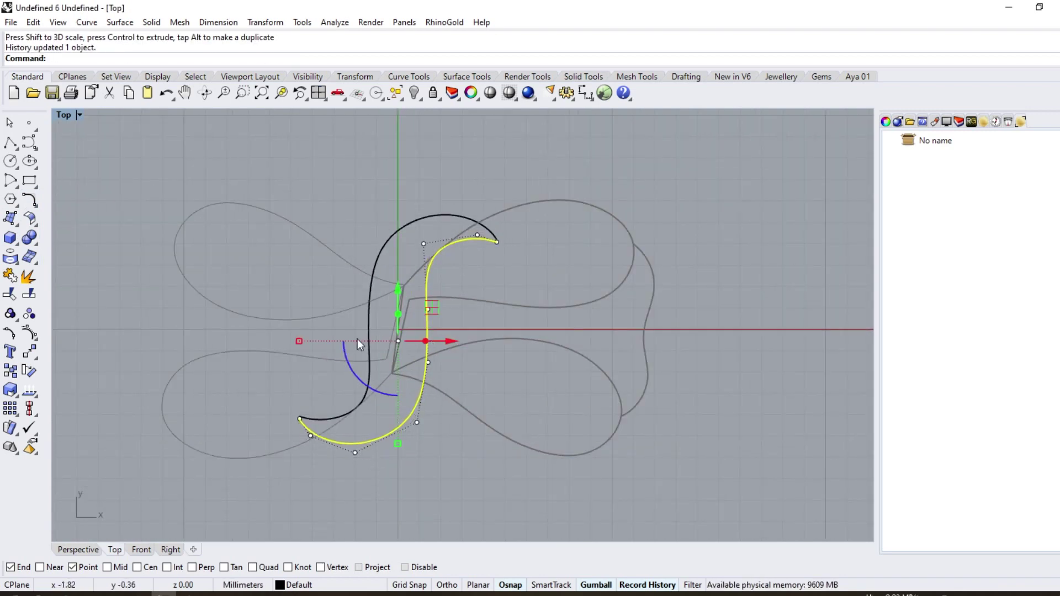
{"action": "left_click_drag", "start_coordinate": [299, 341], "coordinate": [318, 341]}
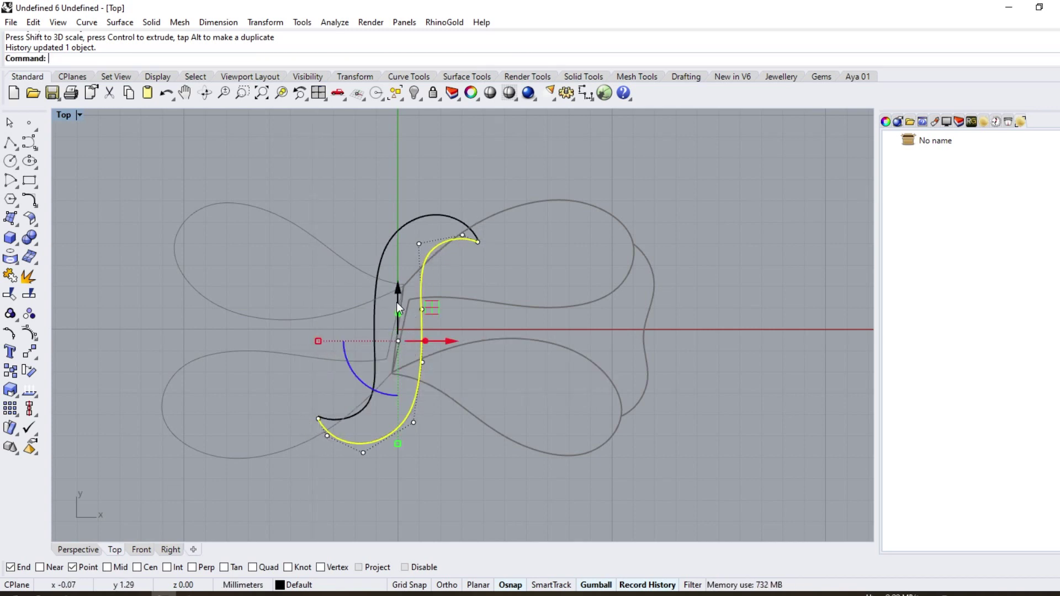
{"action": "scroll", "coordinate": [421, 308], "scroll_direction": "up", "scroll_amount": 8}
{"action": "scroll", "coordinate": [386, 315], "scroll_direction": "down", "scroll_amount": 8}
{"action": "left_click", "coordinate": [402, 273]}
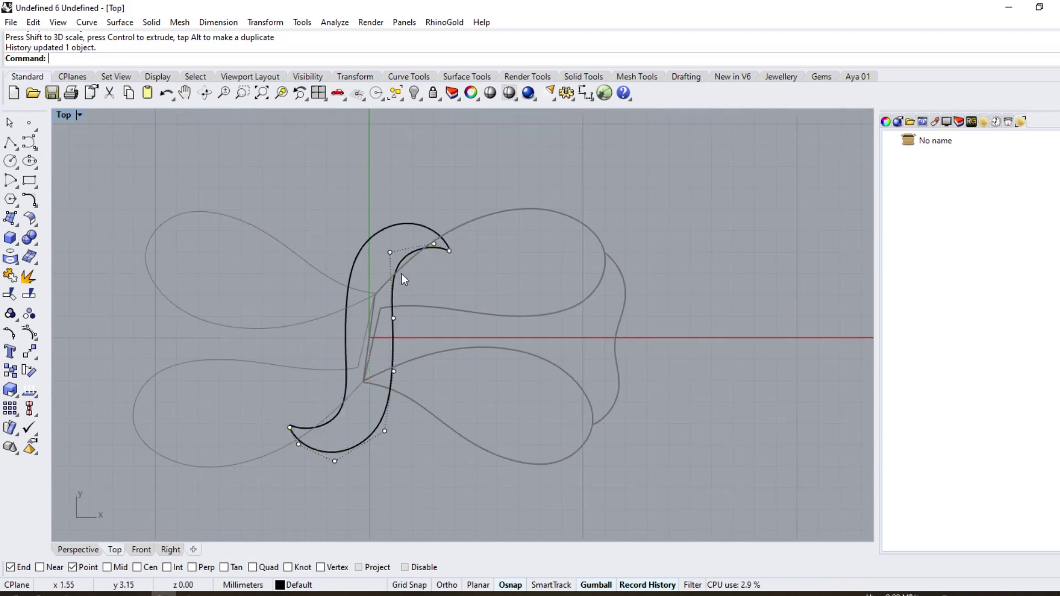
{"action": "right_click_drag", "start_coordinate": [400, 244], "coordinate": [372, 237]}
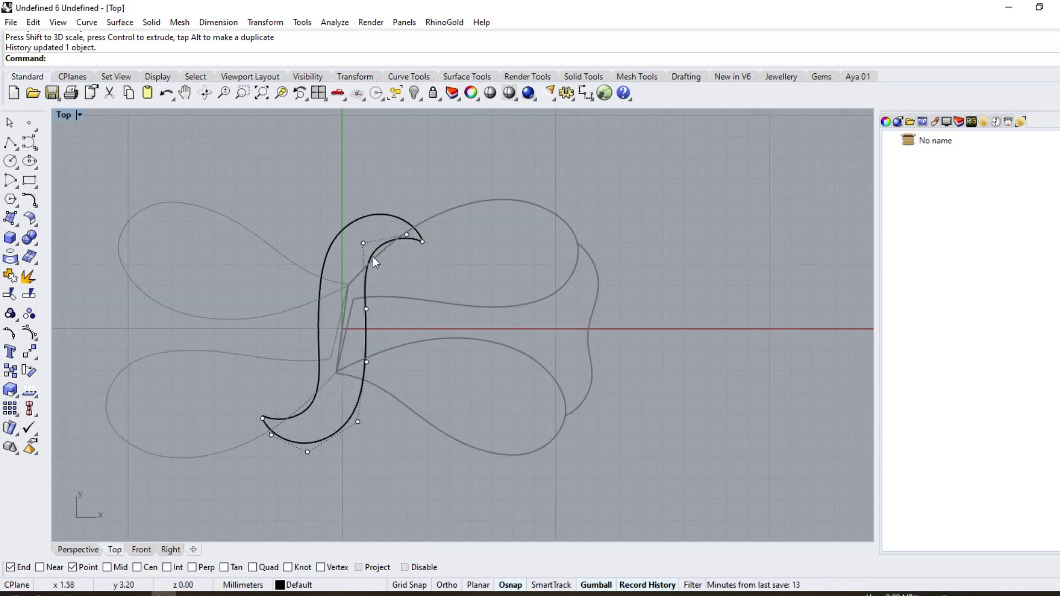
- In the Perspective view, unlock all locked objects and hide everything except the two S-shaped curves
{"action": "left_click", "coordinate": [77, 549]}
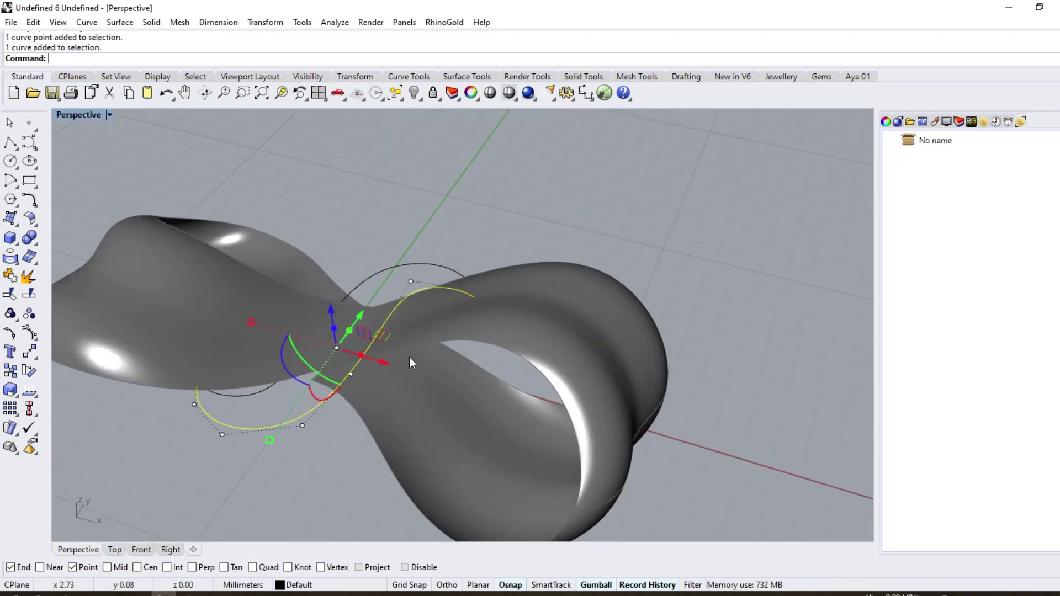
{"action": "scroll", "coordinate": [410, 356], "scroll_direction": "down", "scroll_amount": 6}
{"action": "left_click_drag", "start_coordinate": [462, 293], "coordinate": [337, 386]}
{"action": "left_click", "coordinate": [439, 101]}
{"action": "left_click", "coordinate": [455, 118]}
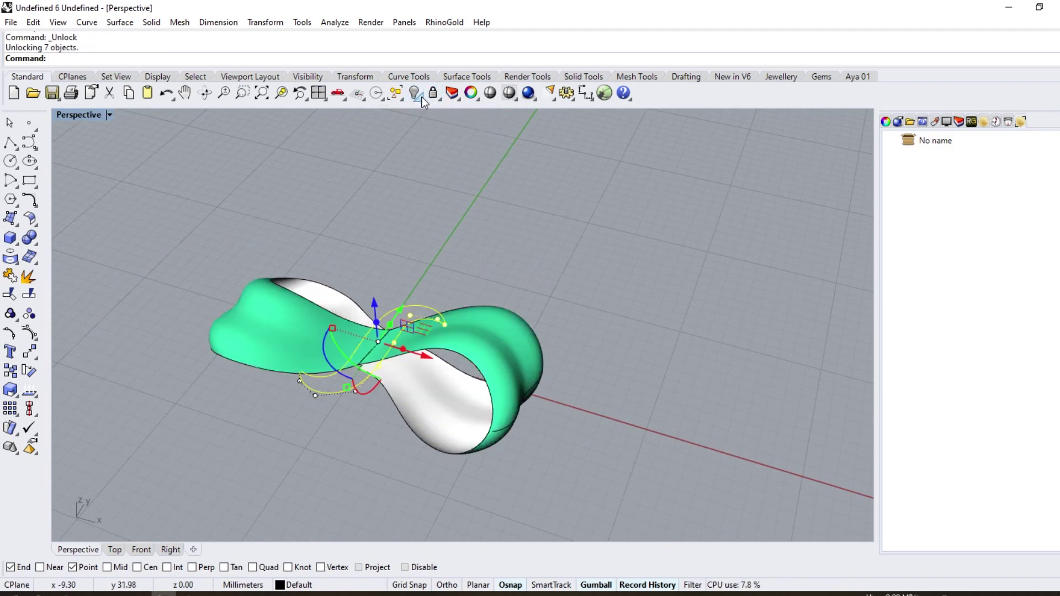
{"action": "left_click", "coordinate": [422, 97]}
{"action": "left_click", "coordinate": [472, 119]}
{"action": "right_click_drag", "start_coordinate": [461, 386], "coordinate": [406, 359]}
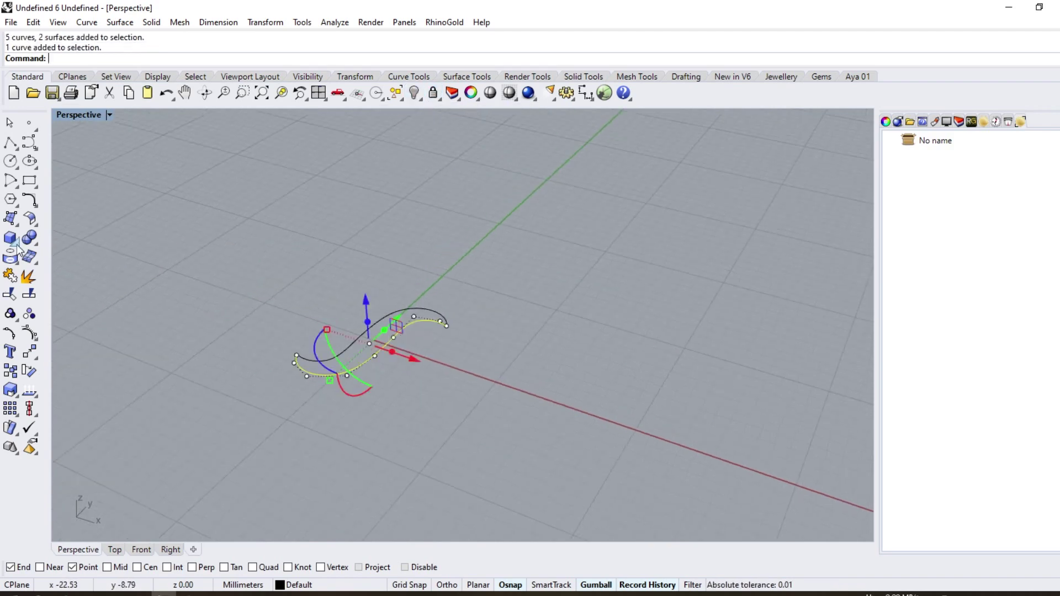
- Extrude the two S-shaped curves straight down into a tall band body, and lock the extrusion
{"action": "left_click", "coordinate": [432, 280]}
{"action": "left_click", "coordinate": [18, 260]}
{"action": "left_click", "coordinate": [60, 274]}
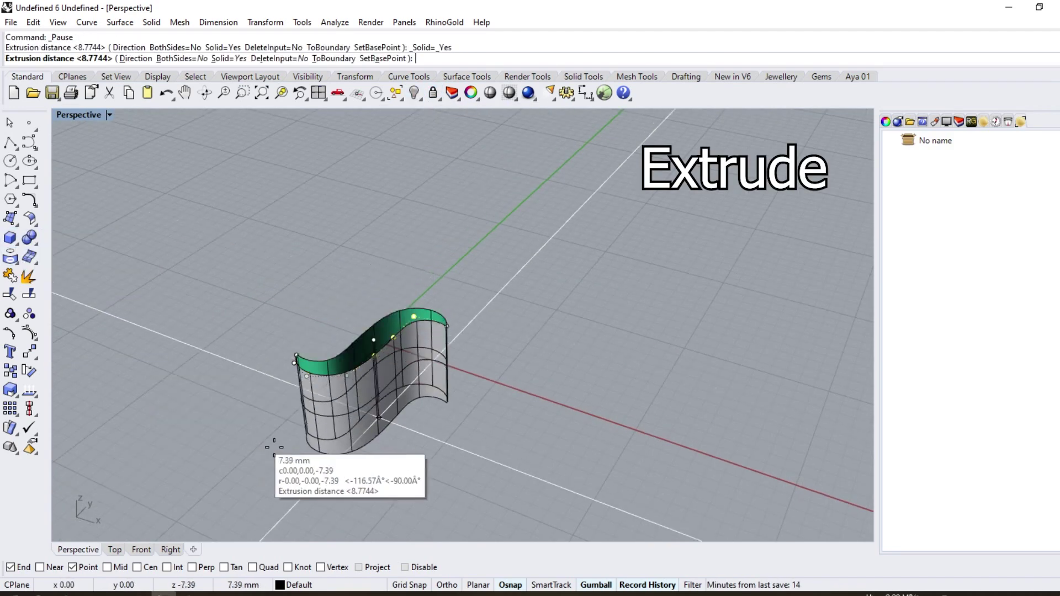
{"action": "left_click", "coordinate": [481, 364]}
{"action": "left_click", "coordinate": [434, 94]}
- Select the original curve's upper bend control point and set the Perspective view to STLRepair display
{"action": "scroll", "coordinate": [398, 345], "scroll_direction": "up", "scroll_amount": 2}
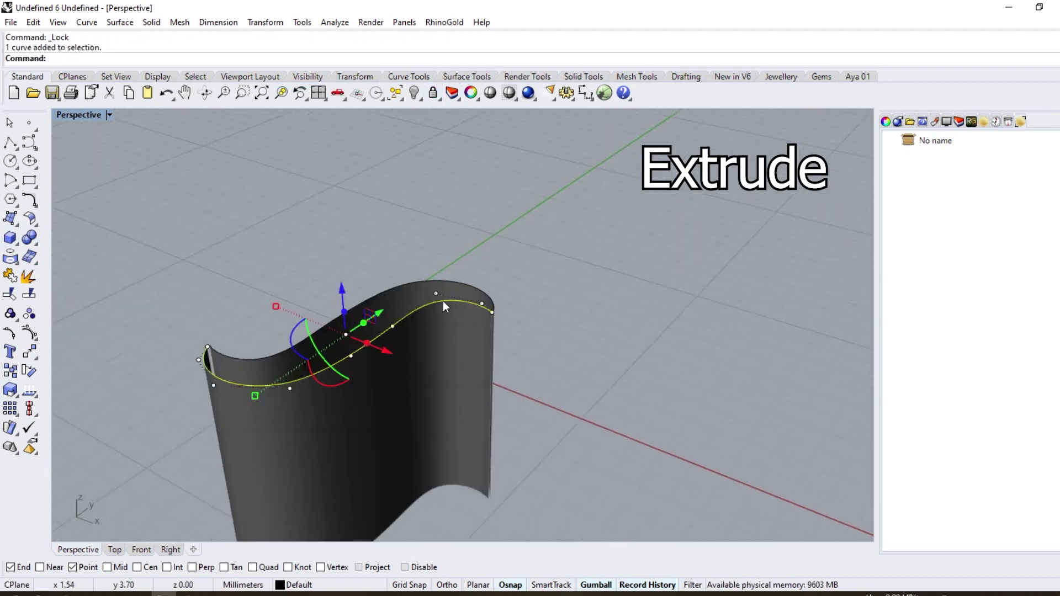
{"action": "scroll", "coordinate": [443, 300], "scroll_direction": "up", "scroll_amount": 4}
{"action": "left_click", "coordinate": [433, 292]}
{"action": "scroll", "coordinate": [437, 300], "scroll_direction": "down", "scroll_amount": 7}
{"action": "right_click_drag", "start_coordinate": [438, 300], "coordinate": [367, 340]}
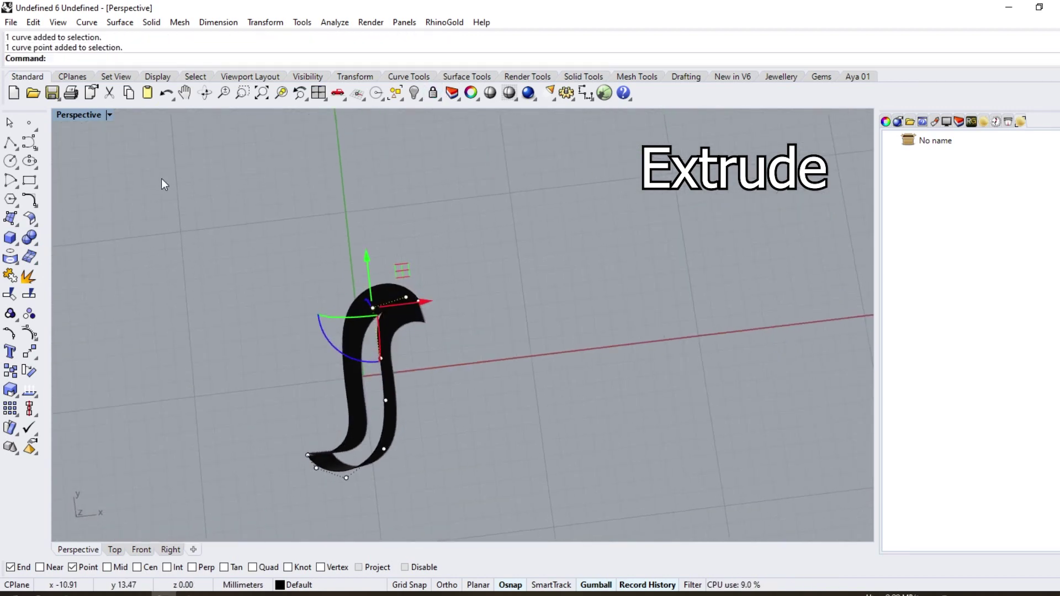
{"action": "left_click", "coordinate": [109, 114]}
{"action": "left_click", "coordinate": [166, 294]}
{"action": "right_click_drag", "start_coordinate": [230, 336], "coordinate": [477, 307]}
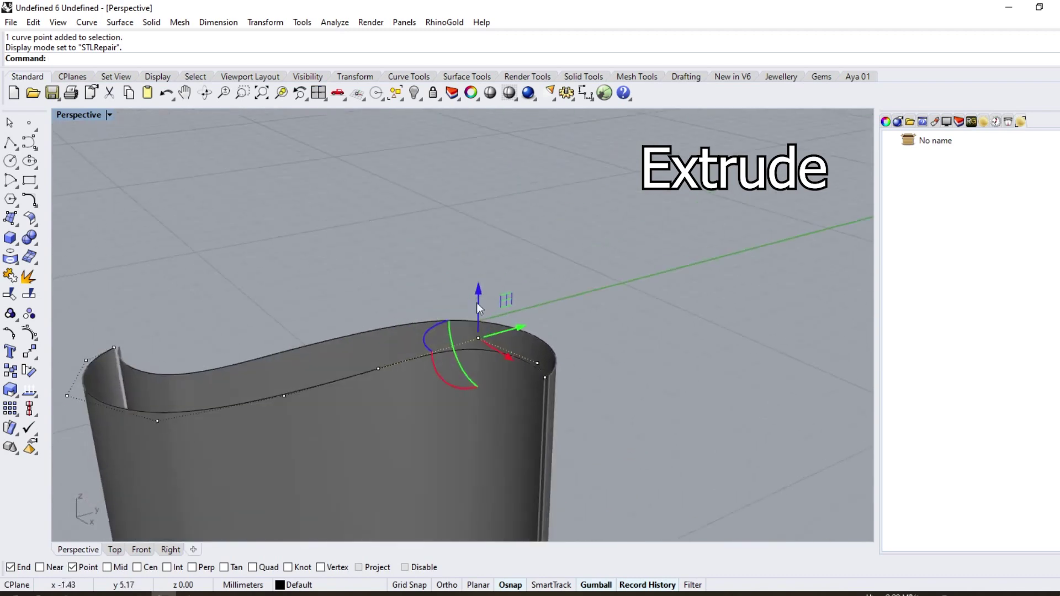
- Raise the original curve's two upper bend control points along Z to arch the band's upper end
{"action": "left_click_drag", "start_coordinate": [478, 307], "coordinate": [478, 276]}
{"action": "left_click_drag", "start_coordinate": [534, 342], "coordinate": [544, 298]}
{"action": "left_click", "coordinate": [478, 306]}
{"action": "left_click", "coordinate": [467, 326]}
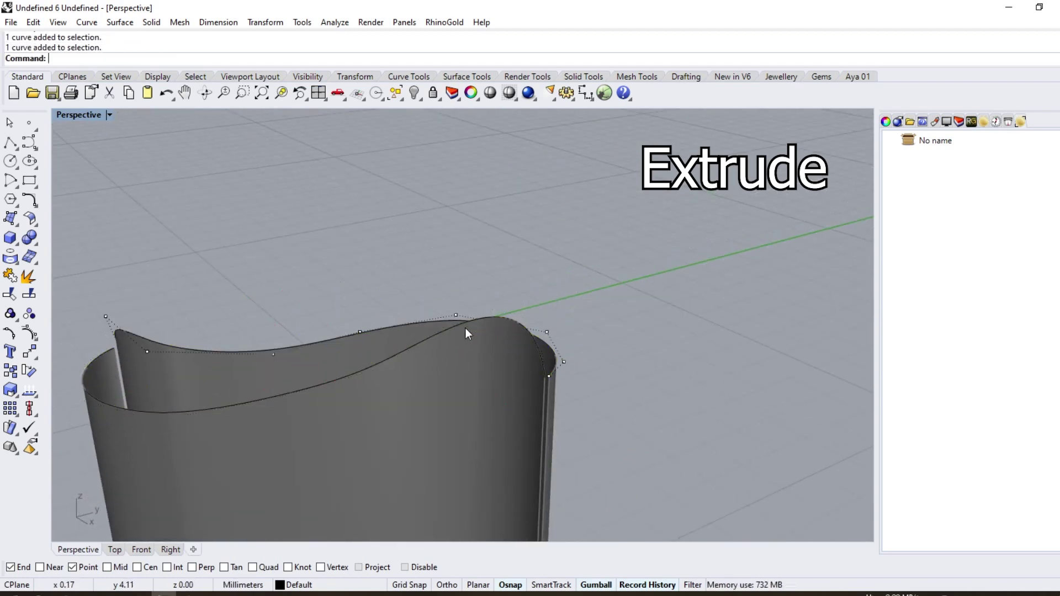
{"action": "left_click", "coordinate": [478, 308]}
{"action": "left_click_drag", "start_coordinate": [478, 271], "coordinate": [478, 257]}
{"action": "scroll", "coordinate": [525, 287], "scroll_direction": "down", "scroll_amount": 5}
{"action": "right_click_drag", "start_coordinate": [342, 358], "coordinate": [446, 405]}
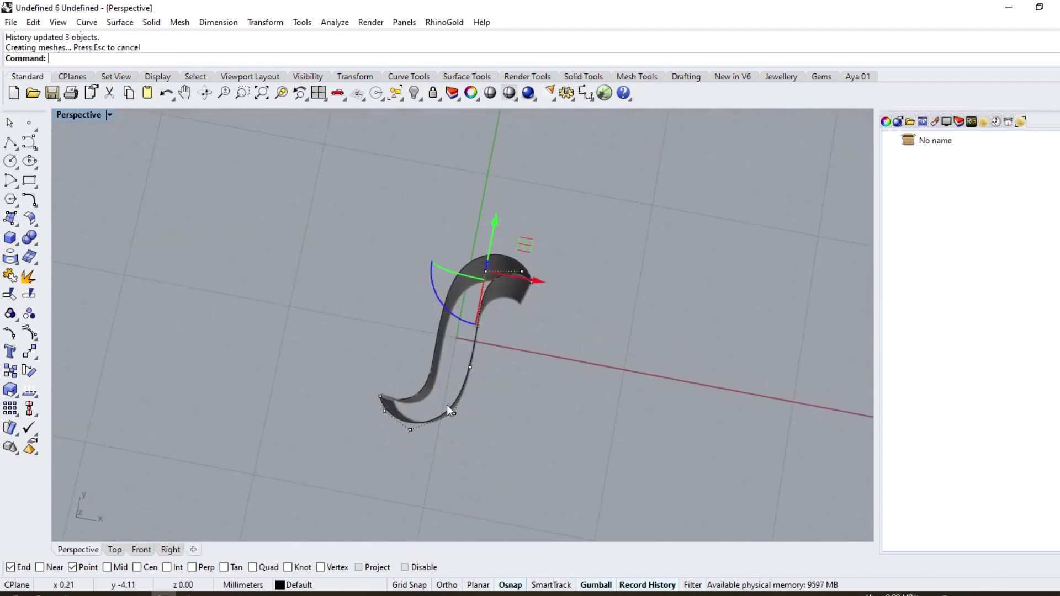
- Lower the control point at the outermost part of the original curve's lower bend along Z
{"action": "right_click_drag", "start_coordinate": [458, 445], "coordinate": [468, 382]}
{"action": "left_click", "coordinate": [408, 386]}
{"action": "left_click_drag", "start_coordinate": [408, 349], "coordinate": [457, 356]}
- In the Front view, lower the lower bend's adjacent control point and the one beside the lower tip
{"action": "left_click", "coordinate": [457, 379]}
{"action": "right_click_drag", "start_coordinate": [380, 412], "coordinate": [390, 486]}
{"action": "right_click_drag", "start_coordinate": [488, 429], "coordinate": [225, 478]}
{"action": "key", "text": "ctrl+F2"}
{"action": "right_click_drag", "start_coordinate": [133, 414], "coordinate": [291, 389]}
{"action": "scroll", "coordinate": [290, 389], "scroll_direction": "down", "scroll_amount": 4}
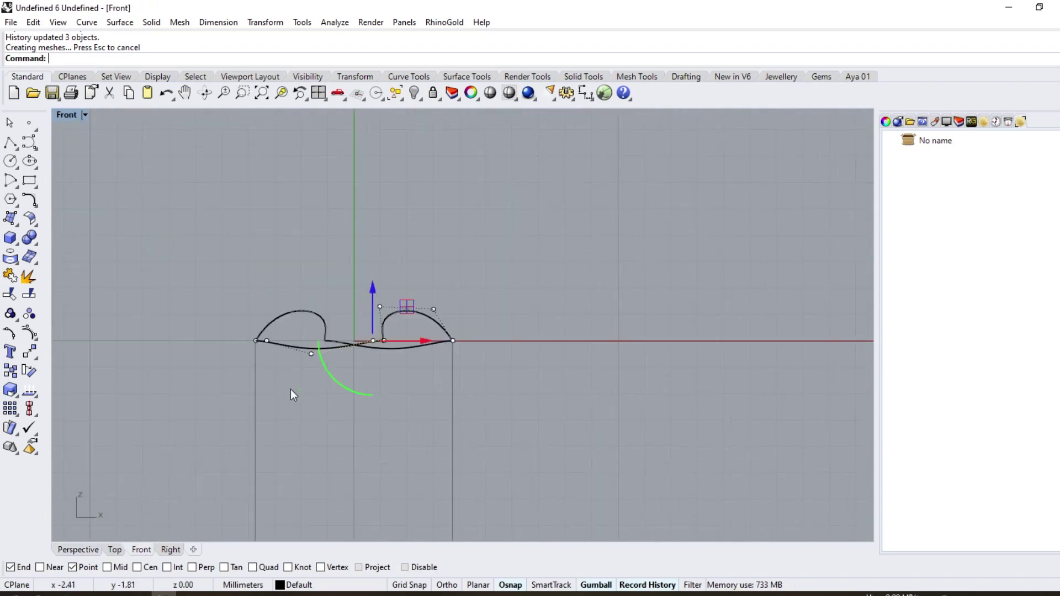
{"action": "scroll", "coordinate": [333, 406], "scroll_direction": "up", "scroll_amount": 8}
{"action": "left_click_drag", "start_coordinate": [390, 287], "coordinate": [390, 302]}
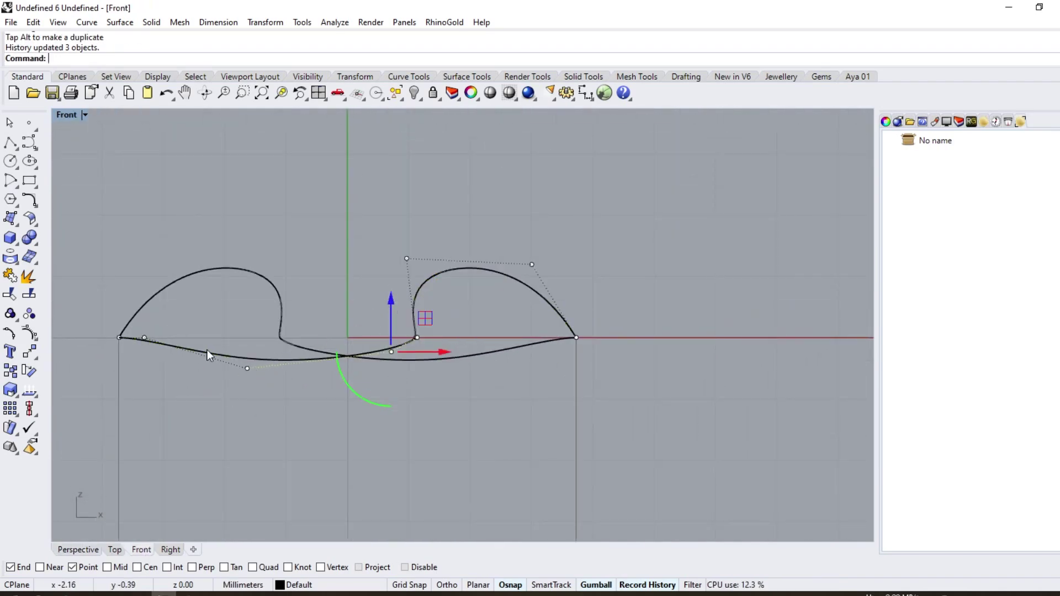
{"action": "left_click_drag", "start_coordinate": [144, 323], "coordinate": [144, 342]}
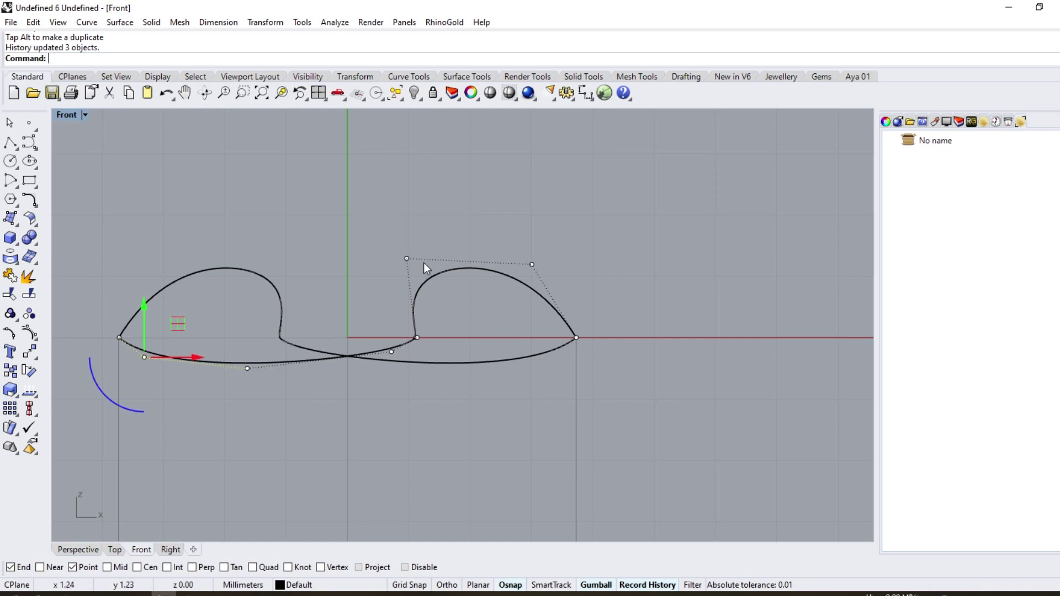
- Show the Right view in wireframe display
{"action": "left_click", "coordinate": [164, 550]}
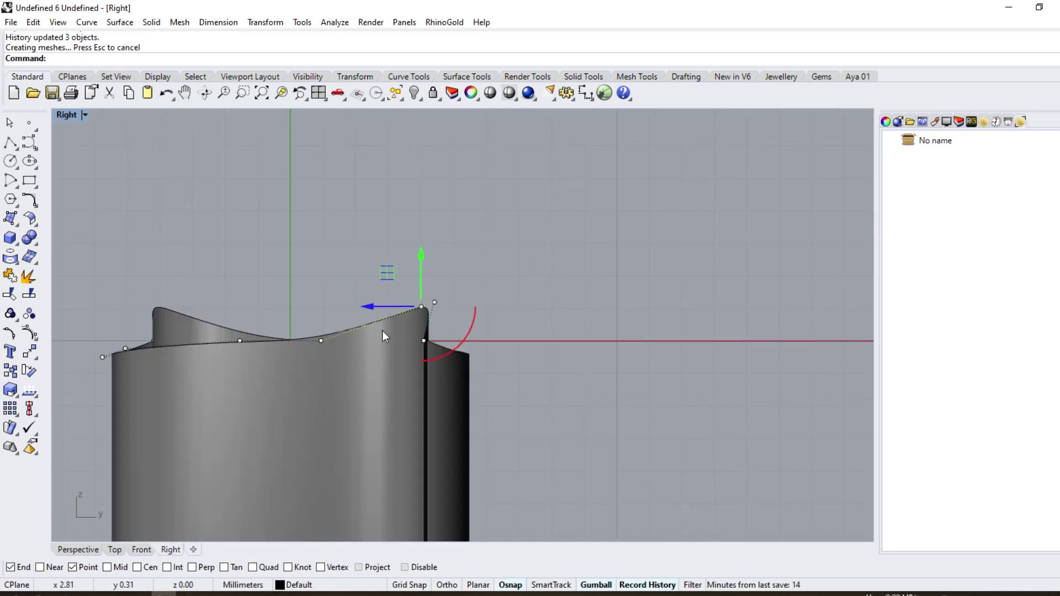
{"action": "key", "text": "ctrl+alt+w"}
{"action": "scroll", "coordinate": [321, 351], "scroll_direction": "up", "scroll_amount": 3}
{"action": "left_click_drag", "start_coordinate": [371, 358], "coordinate": [418, 302]}
{"action": "left_click_drag", "start_coordinate": [381, 280], "coordinate": [381, 270]}
{"action": "key", "text": "ctrl+z"}
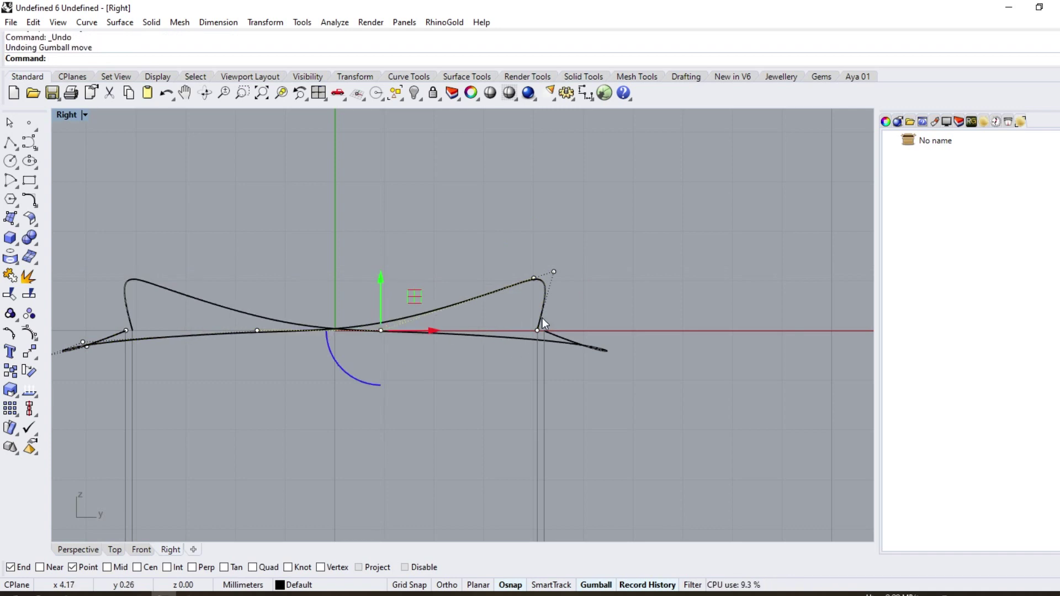
- Raise the inner control point at the top of the original curve's upper bend level with its neighbour
{"action": "scroll", "coordinate": [540, 290], "scroll_direction": "up", "scroll_amount": 2}
{"action": "left_click", "coordinate": [533, 278]}
{"action": "left_click_drag", "start_coordinate": [526, 241], "coordinate": [526, 240]}
{"action": "scroll", "coordinate": [526, 243], "scroll_direction": "down", "scroll_amount": 4}
{"action": "scroll", "coordinate": [242, 326], "scroll_direction": "up", "scroll_amount": 10}
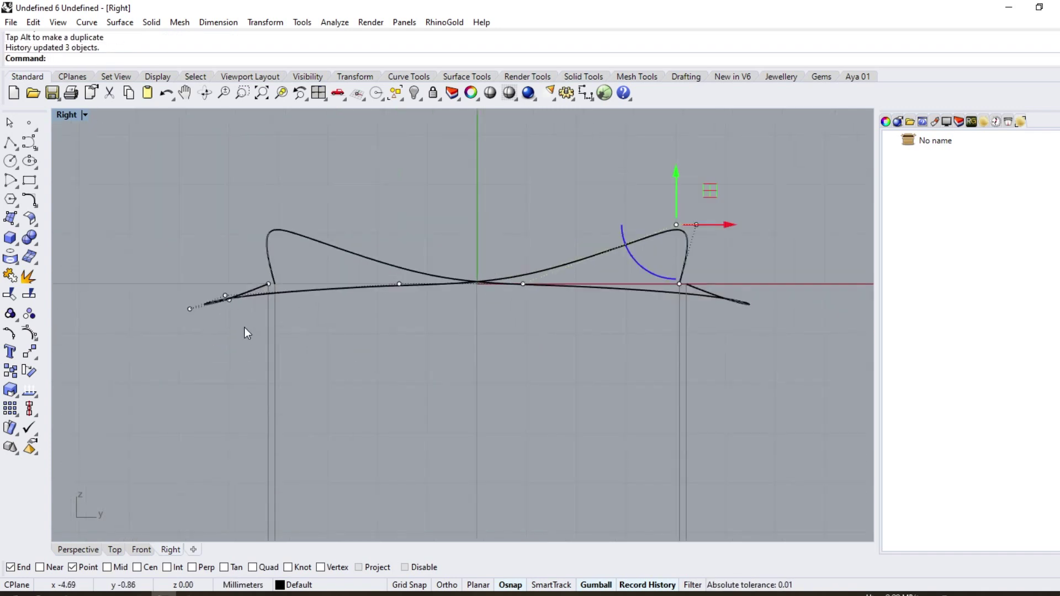
- Open up the original curve's lower bend by lowering its inner control point and raising the tip-side and outermost ones along Z
{"action": "left_click", "coordinate": [243, 263]}
{"action": "left_click_drag", "start_coordinate": [246, 234], "coordinate": [244, 272]}
{"action": "scroll", "coordinate": [353, 367], "scroll_direction": "down", "scroll_amount": 4}
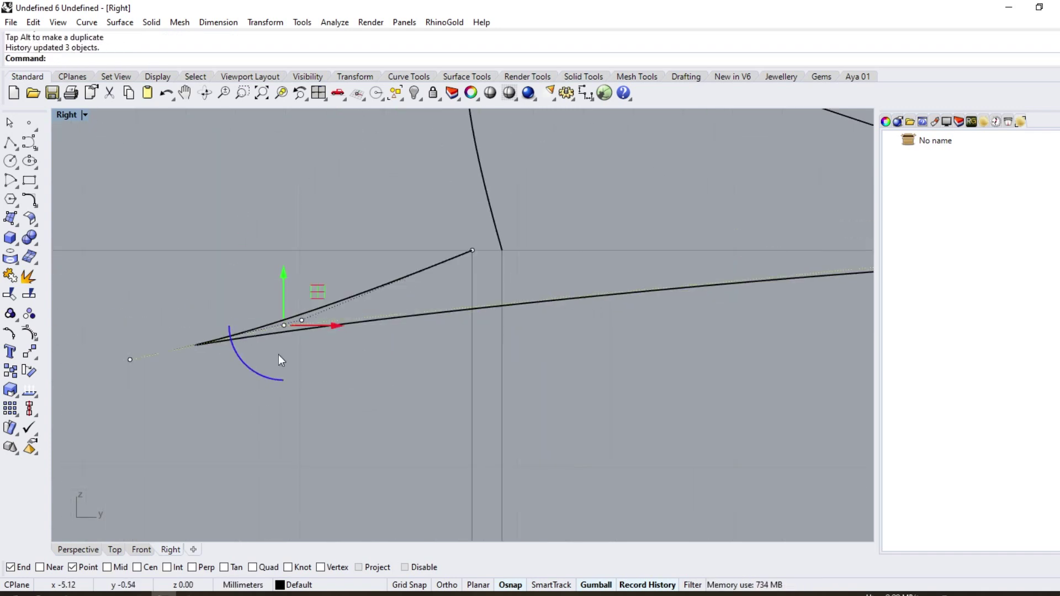
{"action": "scroll", "coordinate": [301, 306], "scroll_direction": "up", "scroll_amount": 10}
{"action": "left_click", "coordinate": [300, 360]}
{"action": "scroll", "coordinate": [308, 364], "scroll_direction": "down", "scroll_amount": 10}
{"action": "left_click_drag", "start_coordinate": [306, 319], "coordinate": [306, 274]}
{"action": "scroll", "coordinate": [408, 333], "scroll_direction": "down", "scroll_amount": 8}
{"action": "left_click", "coordinate": [294, 365]}
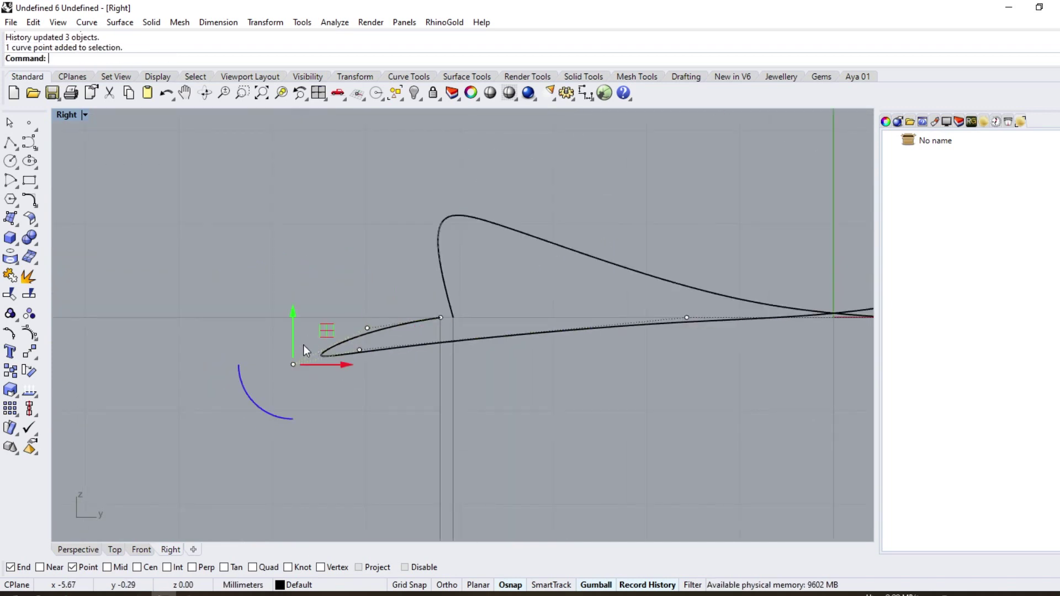
{"action": "left_click_drag", "start_coordinate": [295, 332], "coordinate": [295, 301]}
- Move the original curve's lower end point onto the opposite curve's adjacent end point
{"action": "scroll", "coordinate": [389, 328], "scroll_direction": "up", "scroll_amount": 6}
{"action": "left_click", "coordinate": [33, 355]}
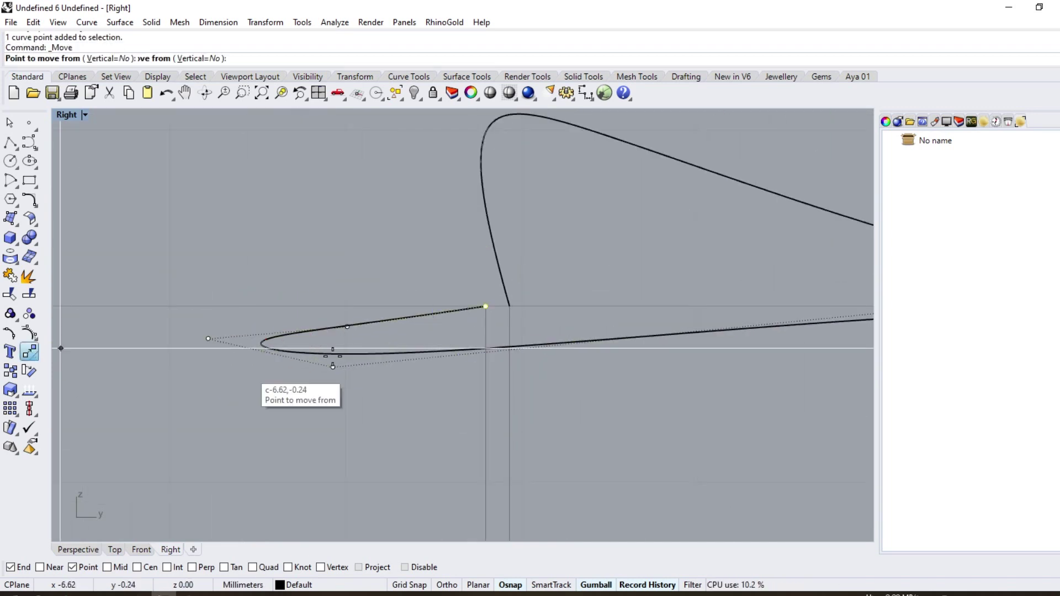
{"action": "left_click", "coordinate": [485, 307]}
{"action": "left_click", "coordinate": [508, 306]}
{"action": "scroll", "coordinate": [264, 299], "scroll_direction": "down", "scroll_amount": 14}
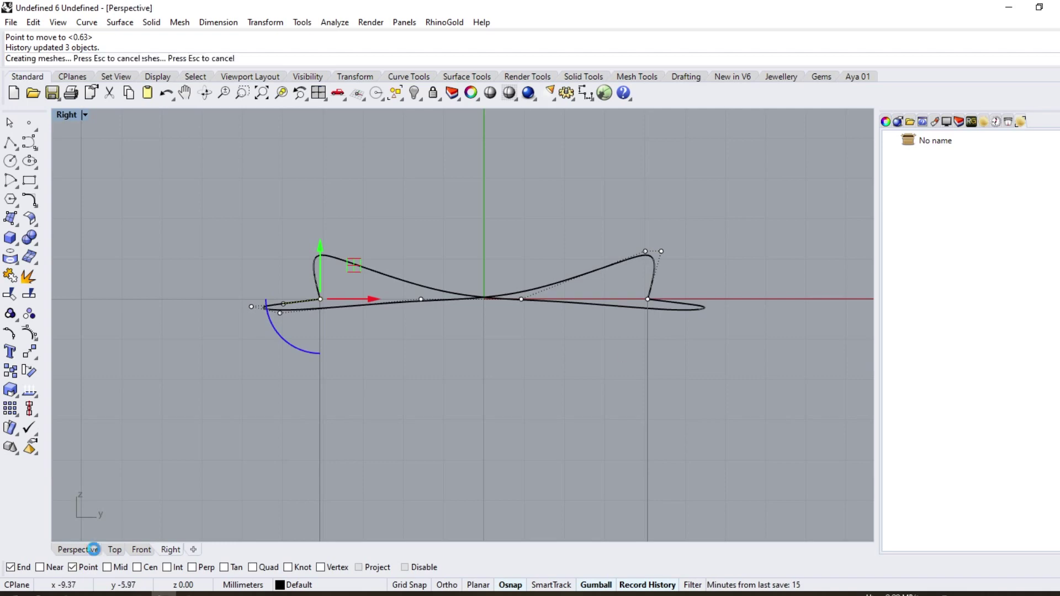
- Loft a surface between the two S-shaped curves and lock it
{"action": "mouse_move", "coordinate": [462, 381]}
{"action": "right_mouse_down"}
{"action": "mouse_move", "coordinate": [469, 348]}
{"action": "mouse_move", "coordinate": [524, 320]}
{"action": "mouse_move", "coordinate": [260, 289]}
{"action": "mouse_move", "coordinate": [777, 331]}
{"action": "mouse_move", "coordinate": [531, 296]}
{"action": "right_mouse_up"}
{"action": "left_click", "coordinate": [119, 22]}
{"action": "left_click", "coordinate": [147, 52]}
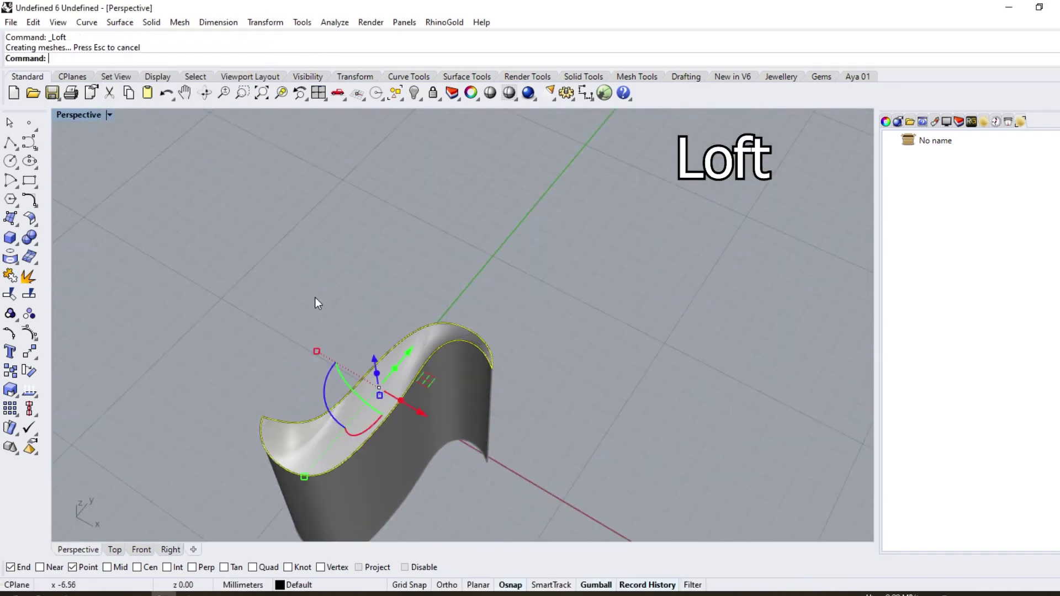
{"action": "right_click_drag", "start_coordinate": [317, 298], "coordinate": [386, 242]}
{"action": "left_click", "coordinate": [381, 241], "text": "shift"}
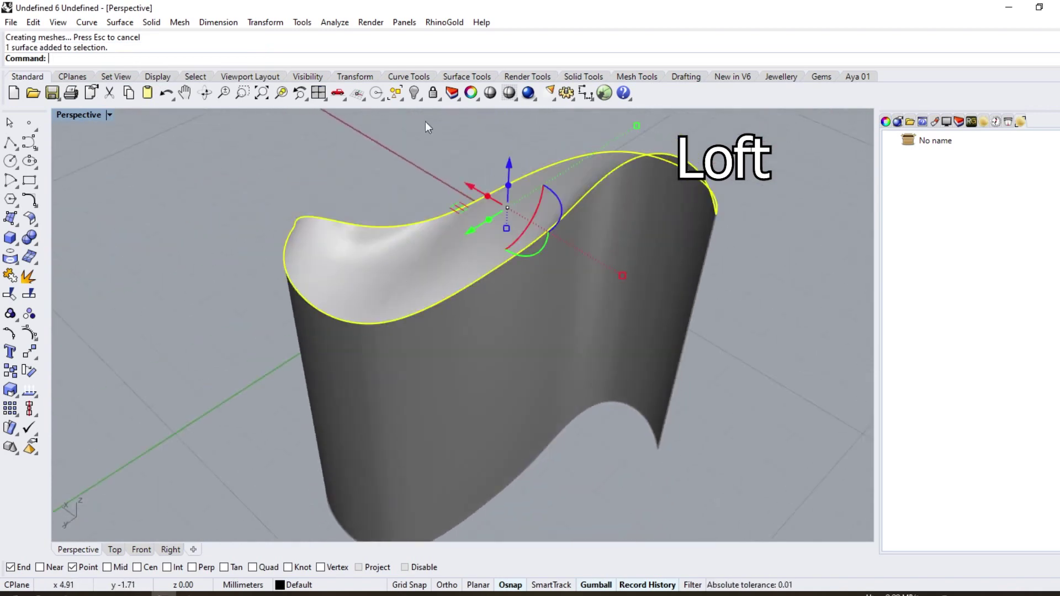
{"action": "left_click", "coordinate": [432, 92]}
- Lower the original curve's upper bend control point slightly and raise the adjacent mid-band control point along Z
{"action": "right_click_drag", "start_coordinate": [558, 237], "coordinate": [232, 210]}
{"action": "left_click", "coordinate": [369, 174]}
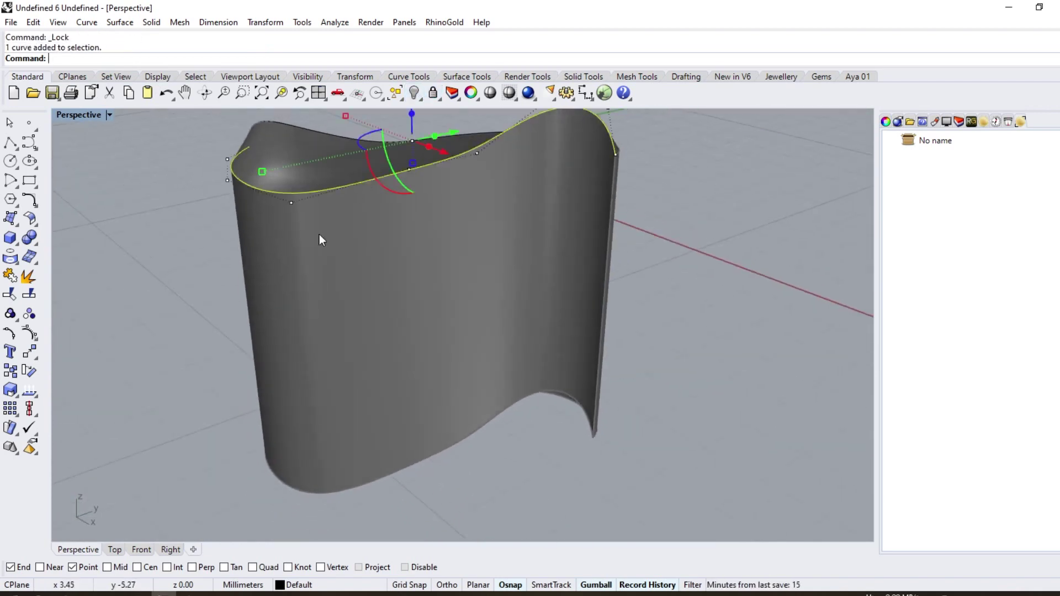
{"action": "right_click_drag", "start_coordinate": [319, 234], "coordinate": [248, 234]}
{"action": "scroll", "coordinate": [397, 195], "scroll_direction": "up", "scroll_amount": 5}
{"action": "left_click_drag", "start_coordinate": [397, 166], "coordinate": [398, 186]}
{"action": "right_click_drag", "start_coordinate": [457, 241], "coordinate": [427, 242]}
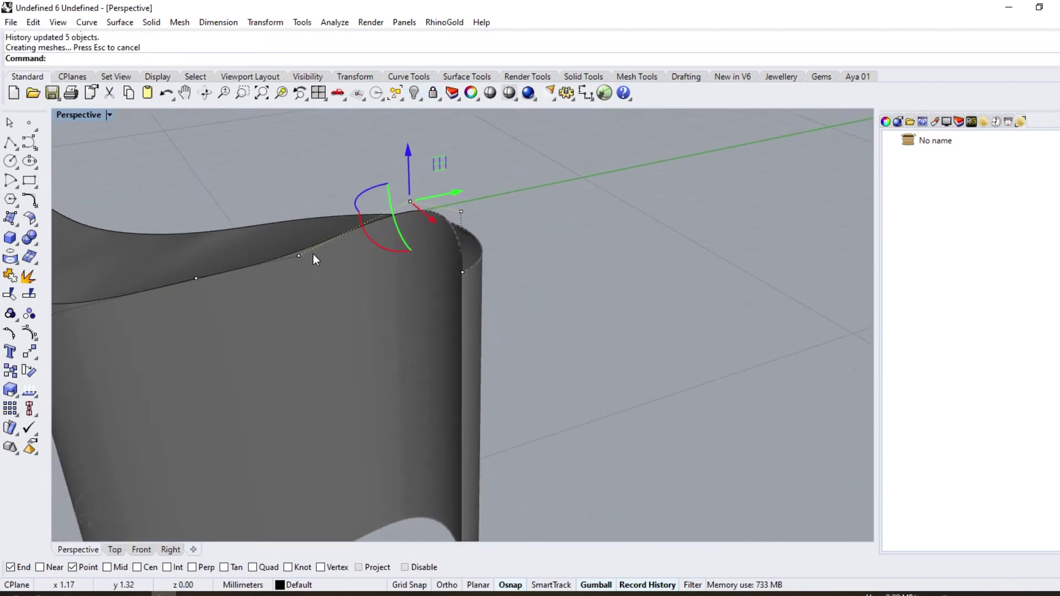
{"action": "left_click", "coordinate": [299, 255]}
{"action": "left_click_drag", "start_coordinate": [296, 218], "coordinate": [296, 202]}
{"action": "scroll", "coordinate": [386, 250], "scroll_direction": "down", "scroll_amount": 6}
{"action": "scroll", "coordinate": [387, 249], "scroll_direction": "up", "scroll_amount": 5}
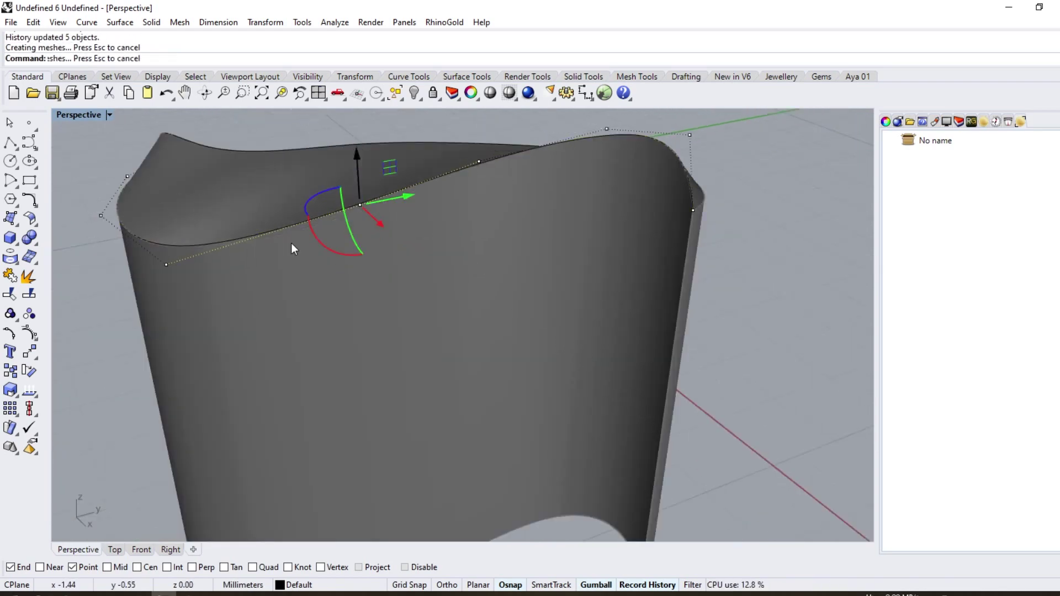
{"action": "right_click_drag", "start_coordinate": [290, 243], "coordinate": [487, 317]}
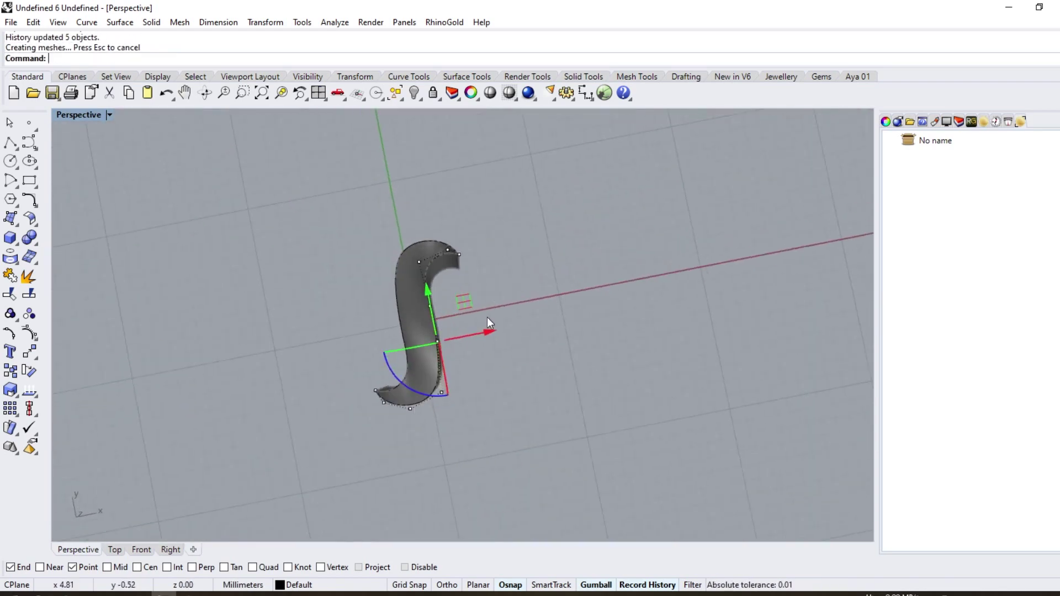
- Show the hidden petal surfaces and raise the whole original band curve along Z
{"action": "left_click", "coordinate": [419, 101]}
{"action": "left_click", "coordinate": [434, 117]}
{"action": "scroll", "coordinate": [458, 331], "scroll_direction": "up", "scroll_amount": 4}
{"action": "right_click_drag", "start_coordinate": [535, 384], "coordinate": [450, 246]}
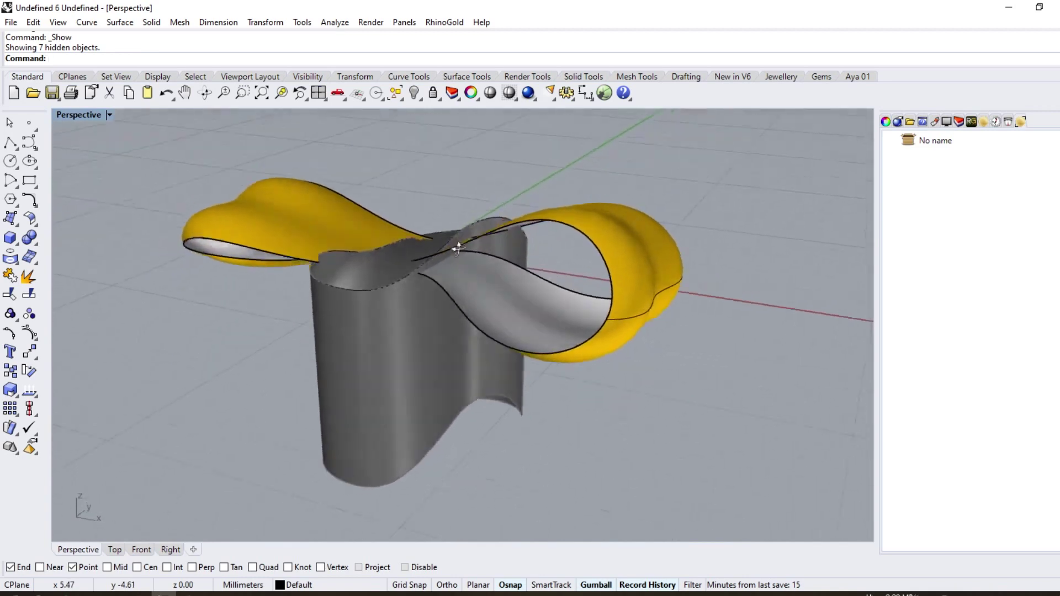
{"action": "scroll", "coordinate": [431, 249], "scroll_direction": "up", "scroll_amount": 6}
{"action": "left_click_drag", "start_coordinate": [408, 192], "coordinate": [406, 158]}
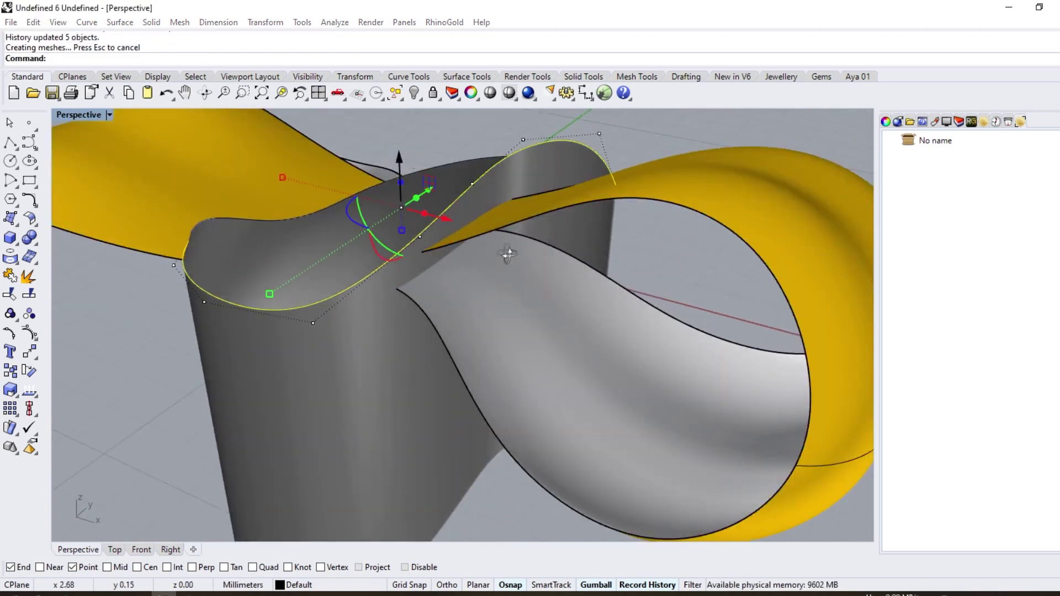
- Lower the original curve's upper-tip end point along Z toward the petal
{"action": "right_click_drag", "start_coordinate": [406, 157], "coordinate": [445, 233]}
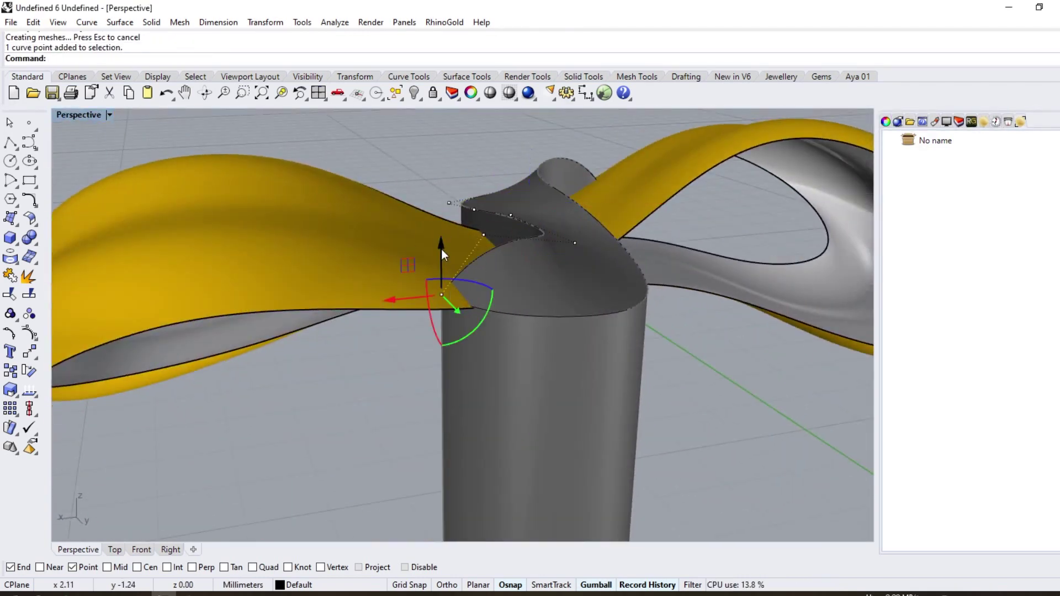
{"action": "left_click_drag", "start_coordinate": [442, 250], "coordinate": [437, 274]}
{"action": "right_click_drag", "start_coordinate": [438, 275], "coordinate": [588, 335]}
{"action": "scroll", "coordinate": [588, 335], "scroll_direction": "down", "scroll_amount": 5}
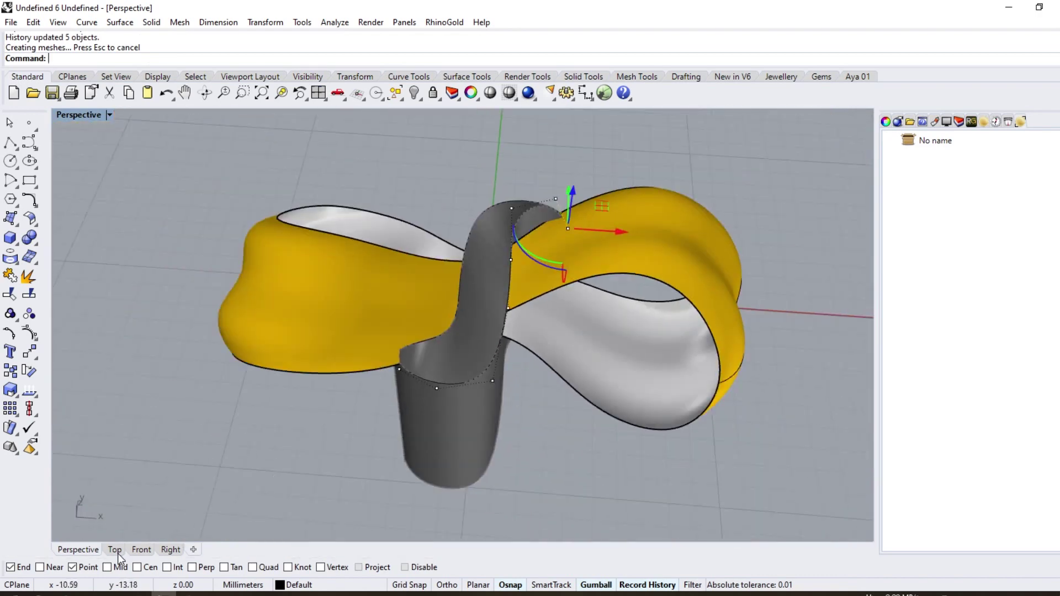
- In a shaded Top view, select the control points at both band tips and scale them outward along Y
{"action": "left_click", "coordinate": [116, 550]}
{"action": "key", "text": "ctrl+alt+s"}
{"action": "scroll", "coordinate": [403, 221], "scroll_direction": "up", "scroll_amount": 4}
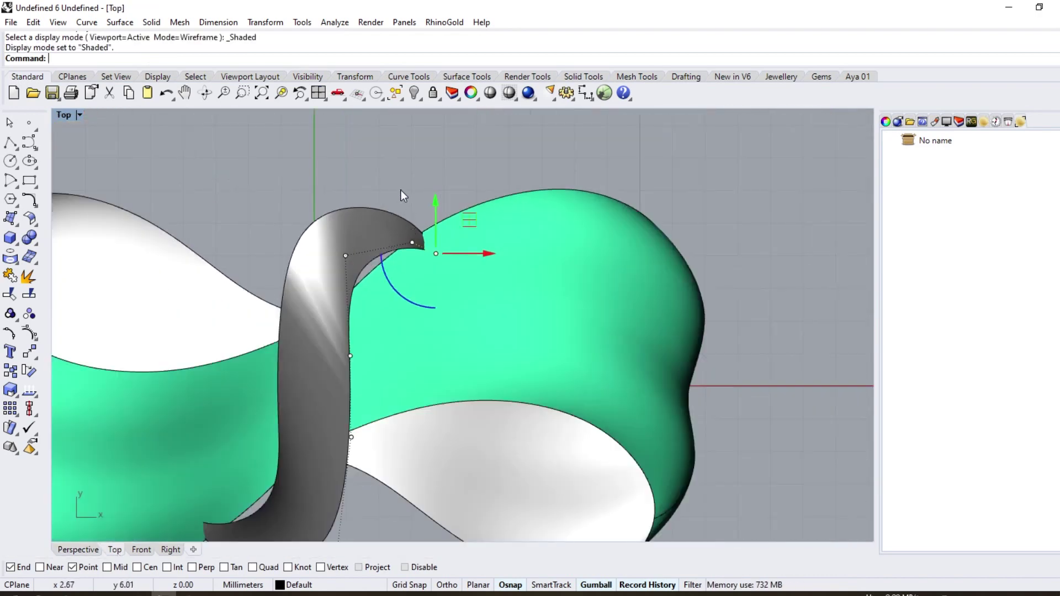
{"action": "left_click_drag", "start_coordinate": [397, 210], "coordinate": [454, 272]}
{"action": "scroll", "coordinate": [388, 194], "scroll_direction": "down", "scroll_amount": 6}
{"action": "left_click_drag", "start_coordinate": [269, 430], "coordinate": [309, 352], "text": "shift"}
{"action": "scroll", "coordinate": [314, 380], "scroll_direction": "up", "scroll_amount": 2}
{"action": "left_click_drag", "start_coordinate": [357, 383], "coordinate": [362, 420]}
{"action": "scroll", "coordinate": [428, 169], "scroll_direction": "up", "scroll_amount": 4}
{"action": "scroll", "coordinate": [442, 193], "scroll_direction": "down", "scroll_amount": 4}
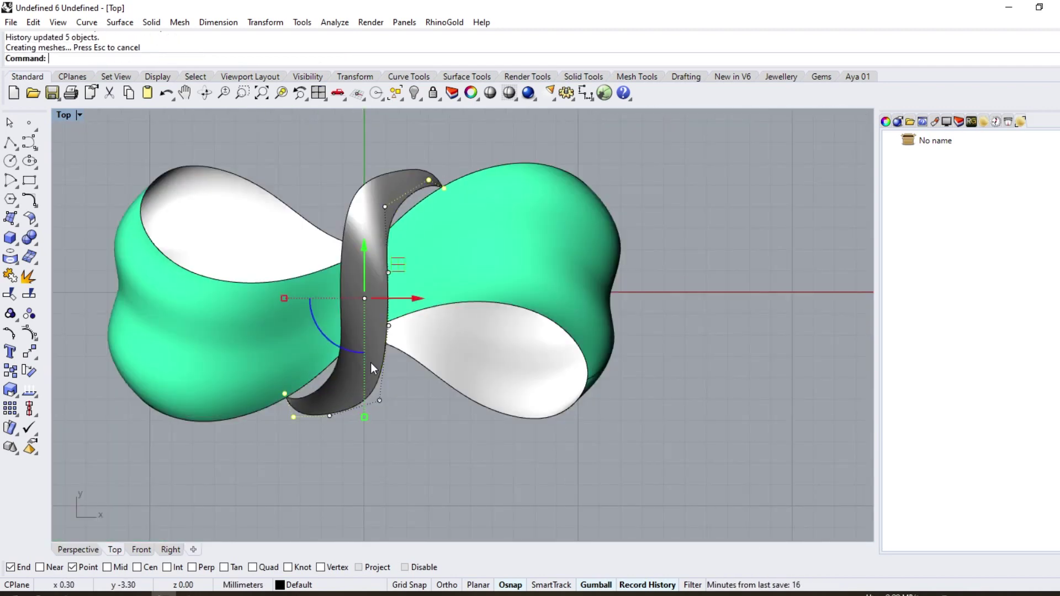
{"action": "scroll", "coordinate": [332, 405], "scroll_direction": "up", "scroll_amount": 4}
{"action": "scroll", "coordinate": [332, 405], "scroll_direction": "down", "scroll_amount": 4}
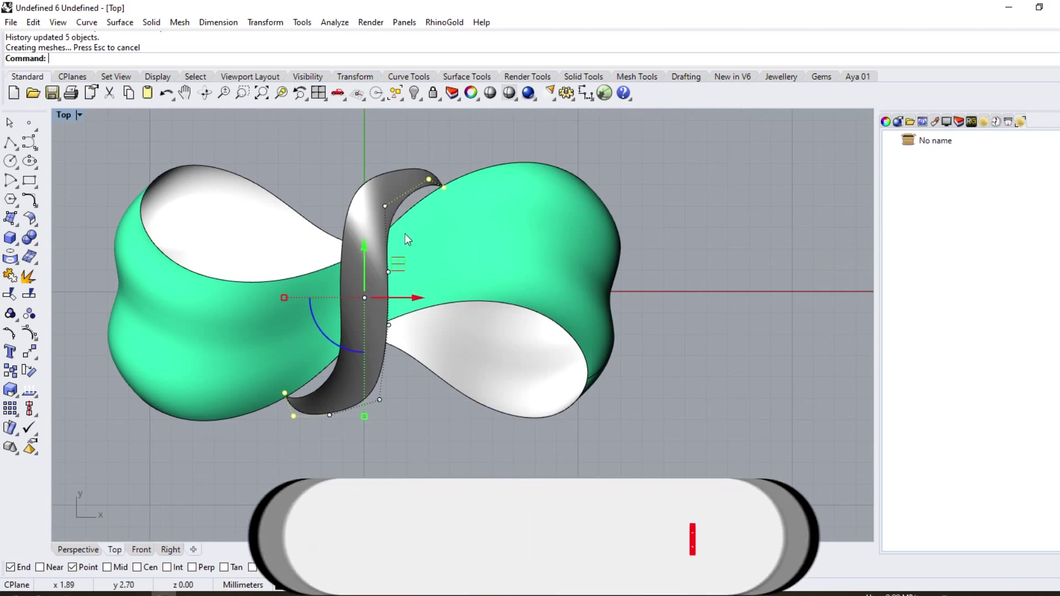
- Move the control point at the bottom of the lower bend outward along Y
{"action": "scroll", "coordinate": [329, 413], "scroll_direction": "up", "scroll_amount": 4}
{"action": "left_click", "coordinate": [329, 416]}
{"action": "left_click_drag", "start_coordinate": [329, 373], "coordinate": [329, 402]}
{"action": "scroll", "coordinate": [353, 411], "scroll_direction": "down", "scroll_amount": 4}
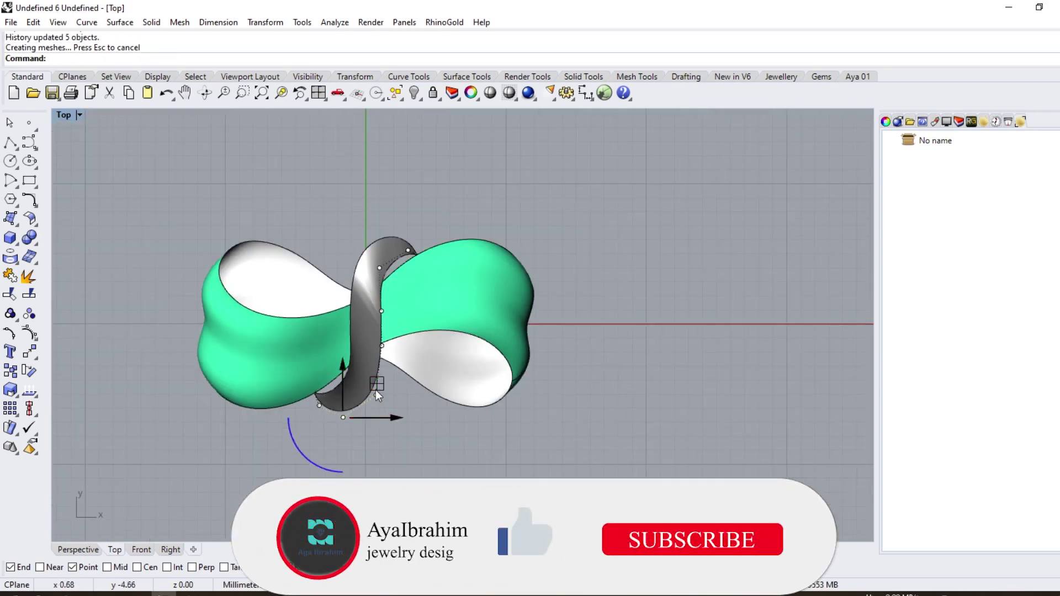
- In the wireframe Top view, move the original curve's upper-tip end point onto the opposite curve's end point
{"action": "scroll", "coordinate": [416, 258], "scroll_direction": "up", "scroll_amount": 6}
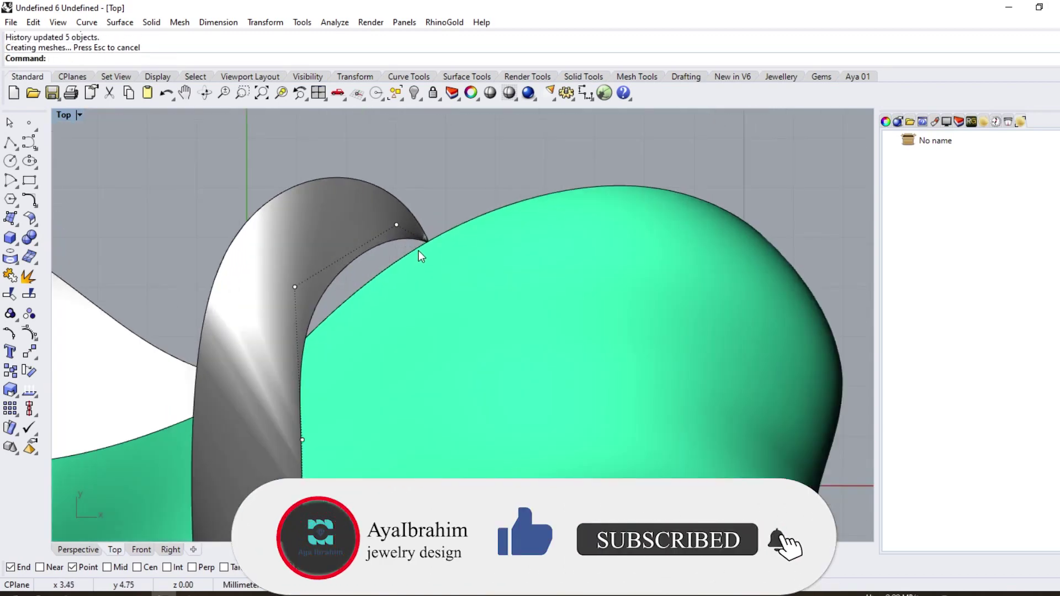
{"action": "key", "text": "ctrl+alt+w"}
{"action": "scroll", "coordinate": [429, 249], "scroll_direction": "up", "scroll_amount": 4}
{"action": "left_click", "coordinate": [428, 241]}
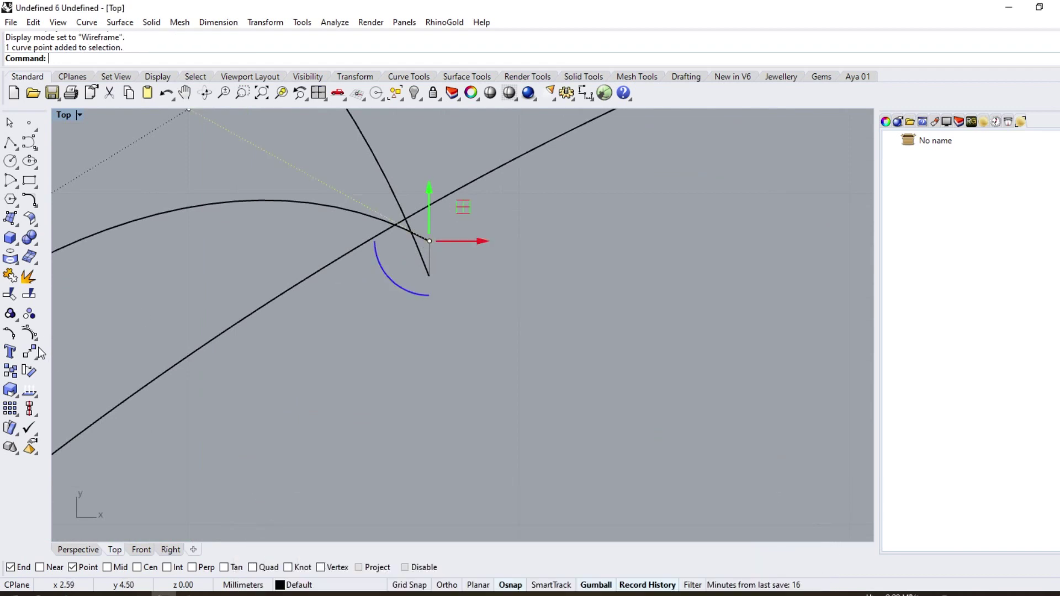
{"action": "left_click", "coordinate": [430, 241]}
{"action": "left_click", "coordinate": [431, 276]}
{"action": "scroll", "coordinate": [340, 379], "scroll_direction": "down", "scroll_amount": 5}
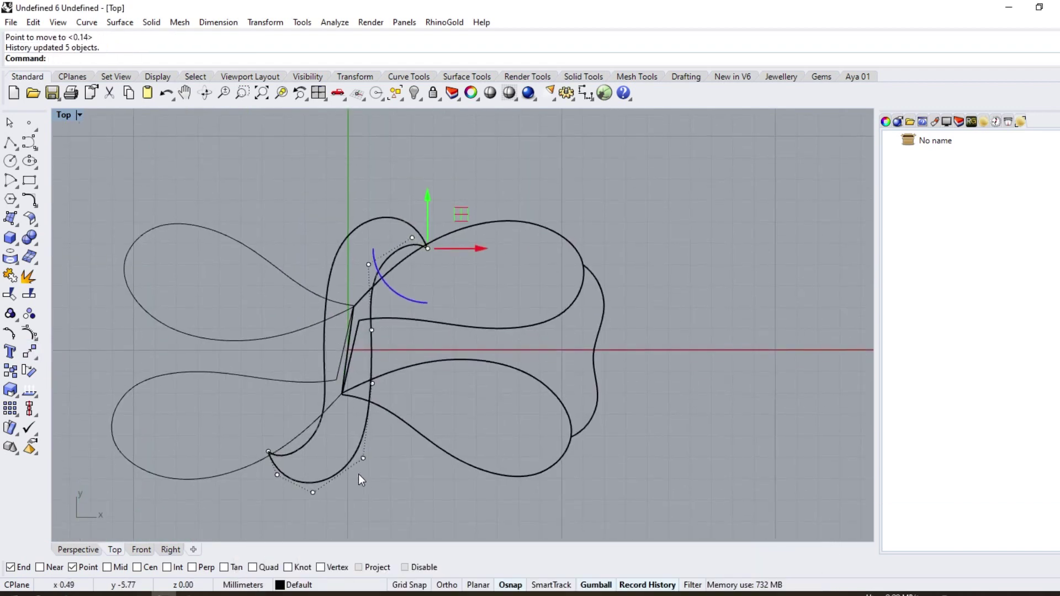
- Rebuild the original band curve with 9 points and degree 3
{"action": "left_click", "coordinate": [37, 208]}
{"action": "left_click", "coordinate": [203, 227]}
{"action": "left_click", "coordinate": [387, 256]}
{"action": "key", "text": "Return"}
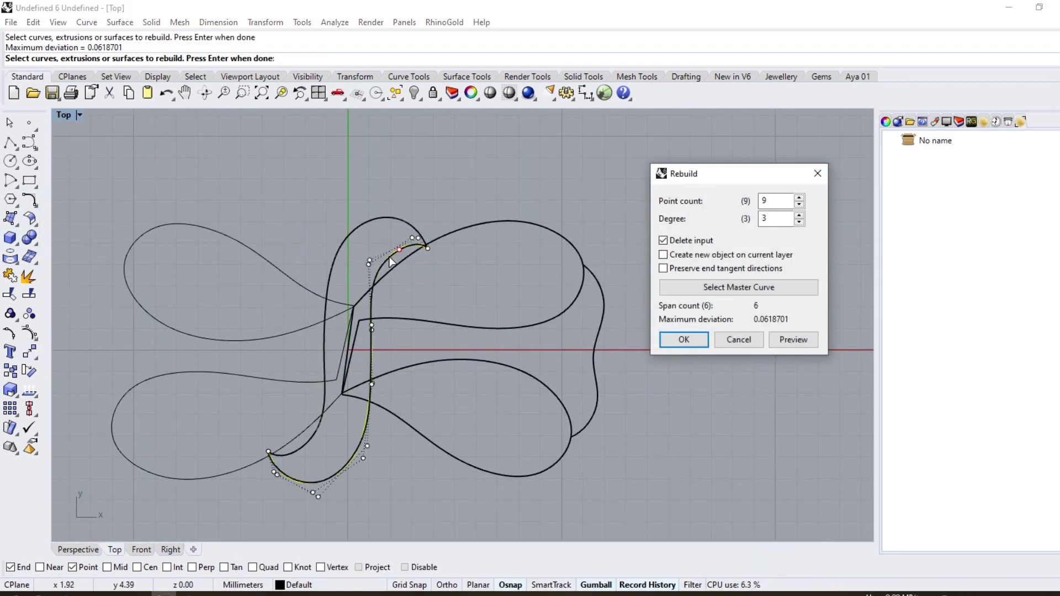
{"action": "key", "text": "Return"}
{"action": "scroll", "coordinate": [387, 257], "scroll_direction": "up", "scroll_amount": 3}
{"action": "scroll", "coordinate": [440, 258], "scroll_direction": "down", "scroll_amount": 3}
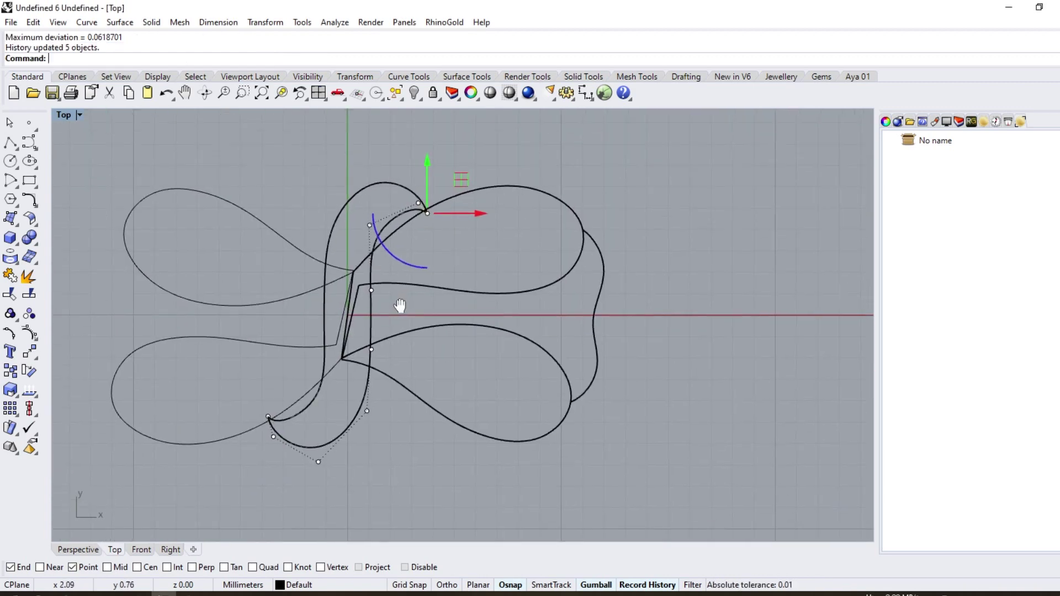
- In the Perspective view, lower the original curve's lower-tip end point along Z
{"action": "scroll", "coordinate": [279, 393], "scroll_direction": "up", "scroll_amount": 8}
{"action": "left_click", "coordinate": [72, 549]}
{"action": "mouse_move", "coordinate": [287, 362]}
{"action": "right_mouse_down"}
{"action": "mouse_move", "coordinate": [509, 339]}
{"action": "mouse_move", "coordinate": [479, 318]}
{"action": "mouse_move", "coordinate": [446, 263]}
{"action": "mouse_move", "coordinate": [292, 275]}
{"action": "right_mouse_up"}
{"action": "scroll", "coordinate": [496, 336], "scroll_direction": "up", "scroll_amount": 6}
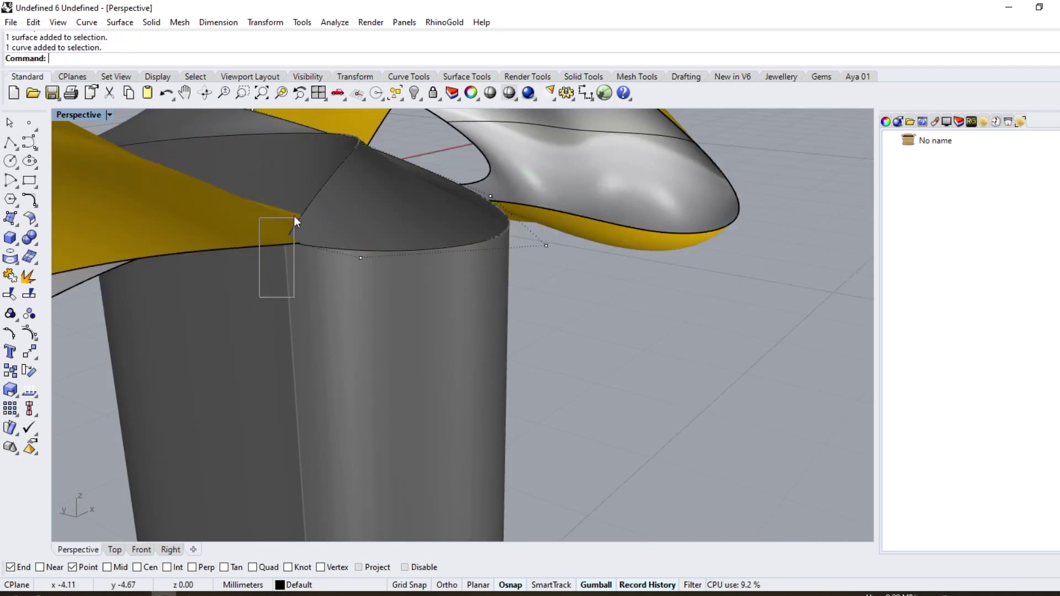
{"action": "left_click_drag", "start_coordinate": [294, 216], "coordinate": [296, 216]}
{"action": "left_click_drag", "start_coordinate": [284, 203], "coordinate": [286, 233]}
- Lower the control point beside the lower tip along Z to follow the petal's edge
{"action": "left_click_drag", "start_coordinate": [314, 332], "coordinate": [376, 239]}
{"action": "left_click_drag", "start_coordinate": [359, 228], "coordinate": [359, 254]}
{"action": "right_click_drag", "start_coordinate": [511, 265], "coordinate": [313, 236]}
{"action": "left_click_drag", "start_coordinate": [310, 241], "coordinate": [323, 215]}
{"action": "right_click_drag", "start_coordinate": [480, 248], "coordinate": [361, 247]}
{"action": "left_click", "coordinate": [458, 203]}
{"action": "mouse_move", "coordinate": [461, 168]}
{"action": "left_mouse_down"}
{"action": "mouse_move", "coordinate": [463, 154]}
{"action": "mouse_move", "coordinate": [461, 177]}
{"action": "left_mouse_up"}
{"action": "key", "text": "ctrl+z"}
- Move the original curve's upper-tip end point down onto the opposite curve's end point below it
{"action": "left_click", "coordinate": [458, 201]}
{"action": "scroll", "coordinate": [486, 260], "scroll_direction": "down", "scroll_amount": 10}
{"action": "right_click_drag", "start_coordinate": [530, 276], "coordinate": [406, 265]}
{"action": "scroll", "coordinate": [452, 253], "scroll_direction": "up", "scroll_amount": 9}
{"action": "left_click", "coordinate": [29, 352]}
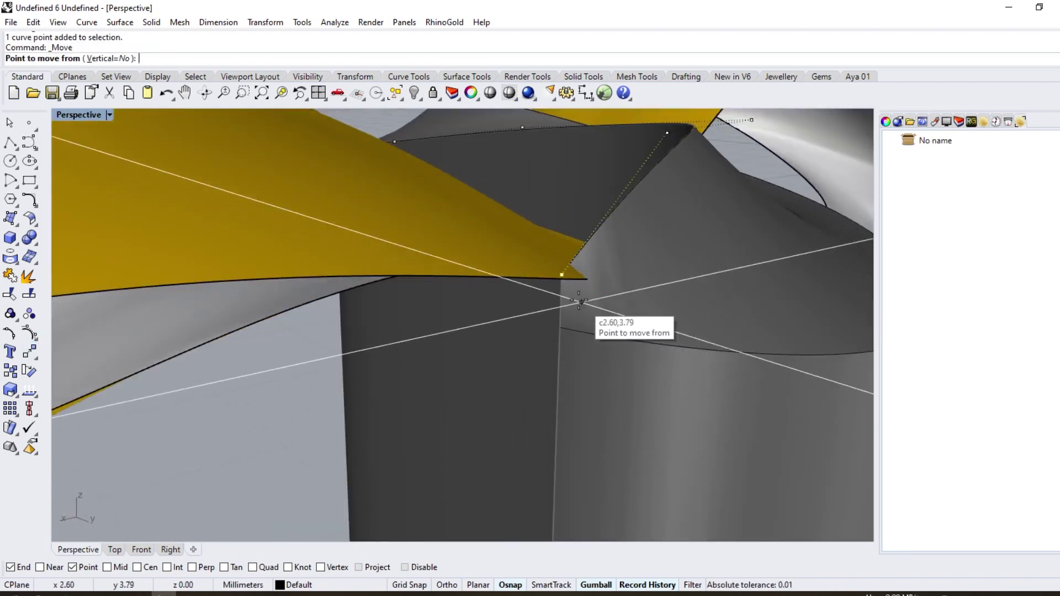
{"action": "left_click", "coordinate": [562, 275]}
{"action": "left_click", "coordinate": [560, 325]}
- Raise the upper bend's outer control point along Z and turn off the curve's control points
{"action": "scroll", "coordinate": [561, 324], "scroll_direction": "down", "scroll_amount": 9}
{"action": "right_click_drag", "start_coordinate": [601, 318], "coordinate": [825, 304]}
{"action": "scroll", "coordinate": [552, 243], "scroll_direction": "up", "scroll_amount": 9}
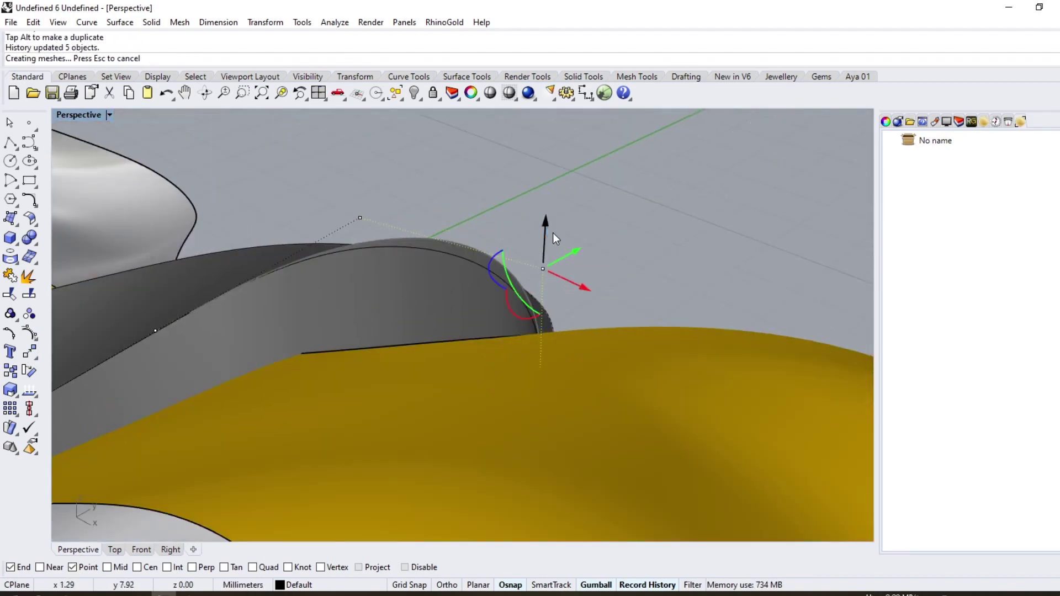
{"action": "scroll", "coordinate": [552, 234], "scroll_direction": "down", "scroll_amount": 9}
{"action": "right_click_drag", "start_coordinate": [497, 238], "coordinate": [524, 353]}
{"action": "scroll", "coordinate": [525, 358], "scroll_direction": "down", "scroll_amount": 7}
{"action": "key", "text": "Escape"}
{"action": "key", "text": "Escape"}
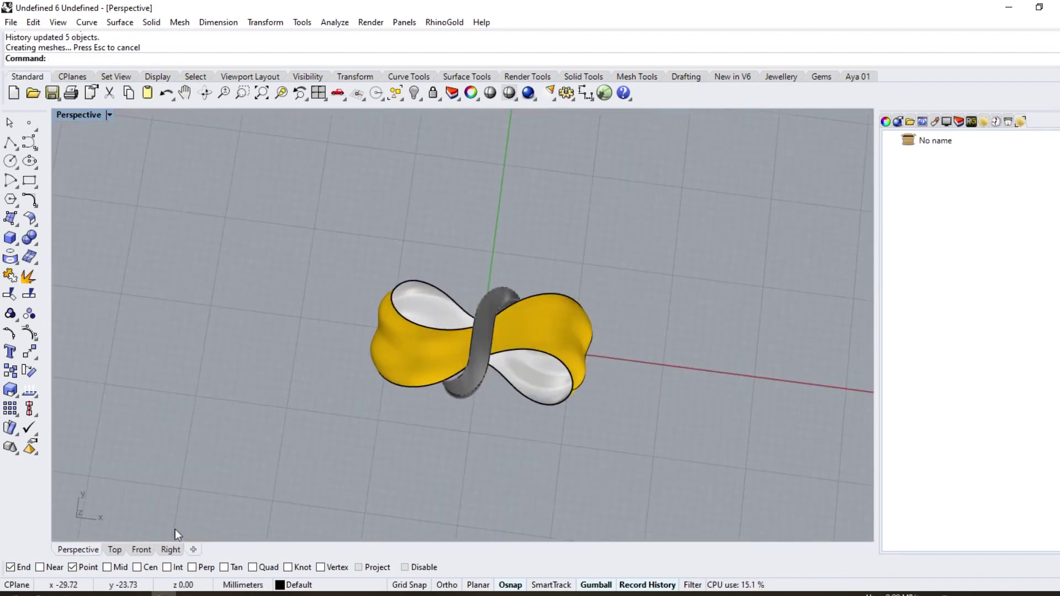
- In a shaded Top view, reposition the control point at the inner corner of the original curve's upper bend
{"action": "left_click", "coordinate": [115, 550]}
{"action": "scroll", "coordinate": [456, 351], "scroll_direction": "down", "scroll_amount": 8}
{"action": "key", "text": "ctrl+alt+s"}
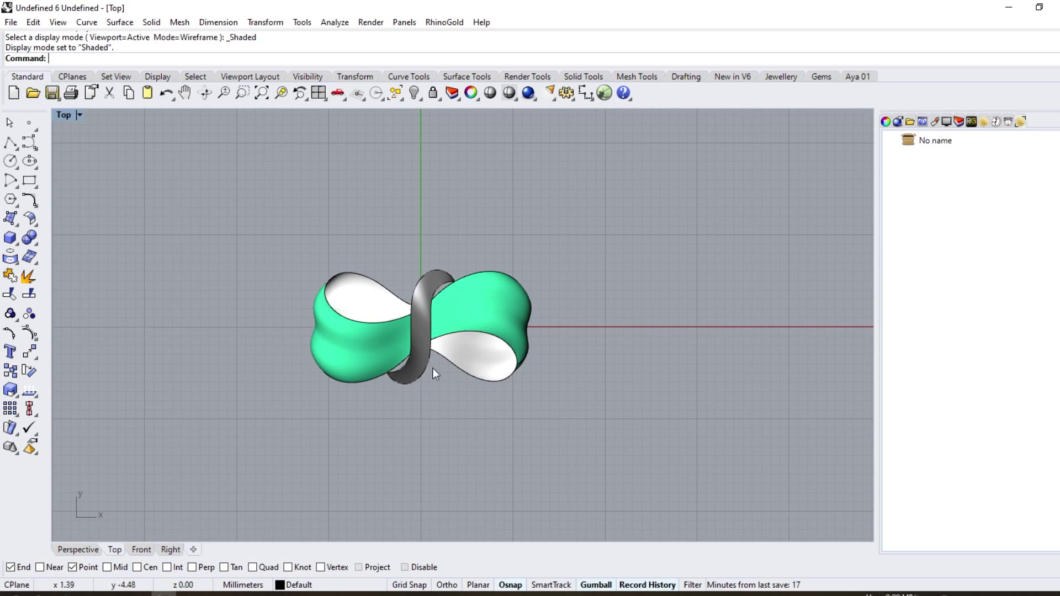
{"action": "scroll", "coordinate": [436, 359], "scroll_direction": "up", "scroll_amount": 8}
{"action": "left_click", "coordinate": [408, 379]}
{"action": "scroll", "coordinate": [387, 441], "scroll_direction": "down", "scroll_amount": 4}
{"action": "scroll", "coordinate": [419, 300], "scroll_direction": "up", "scroll_amount": 8}
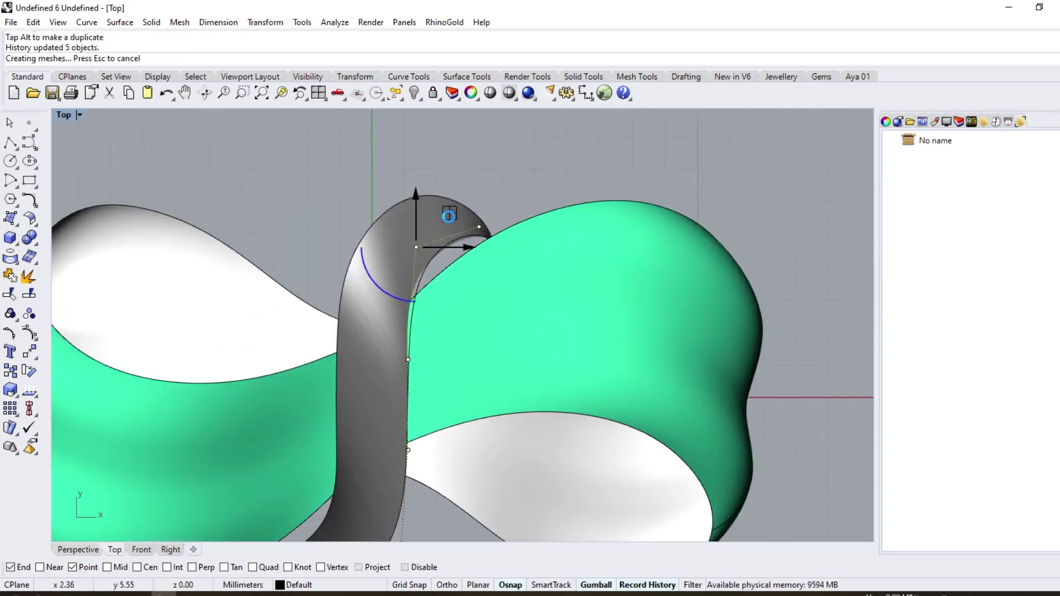
- Move a lower control point of the centre band's right edge curve slightly to reshape the band
{"action": "scroll", "coordinate": [449, 216], "scroll_direction": "down", "scroll_amount": 3}
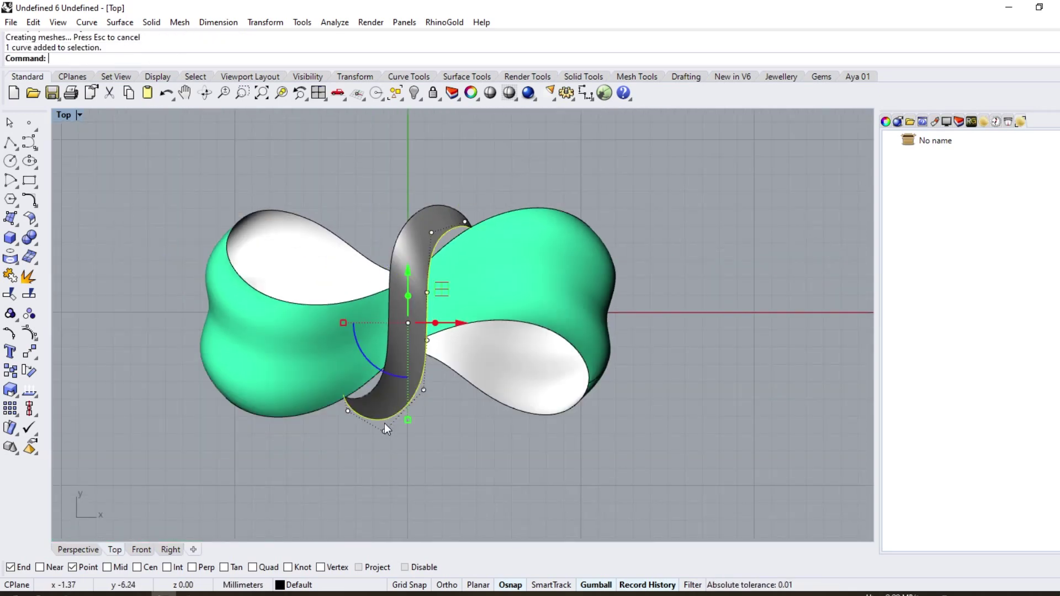
{"action": "left_click", "coordinate": [385, 431]}
{"action": "left_click_drag", "start_coordinate": [413, 398], "coordinate": [416, 401]}
{"action": "key", "text": "Escape"}
{"action": "scroll", "coordinate": [372, 382], "scroll_direction": "down", "scroll_amount": 6}
{"action": "left_click", "coordinate": [78, 550]}
{"action": "right_click_drag", "start_coordinate": [334, 412], "coordinate": [347, 371]}
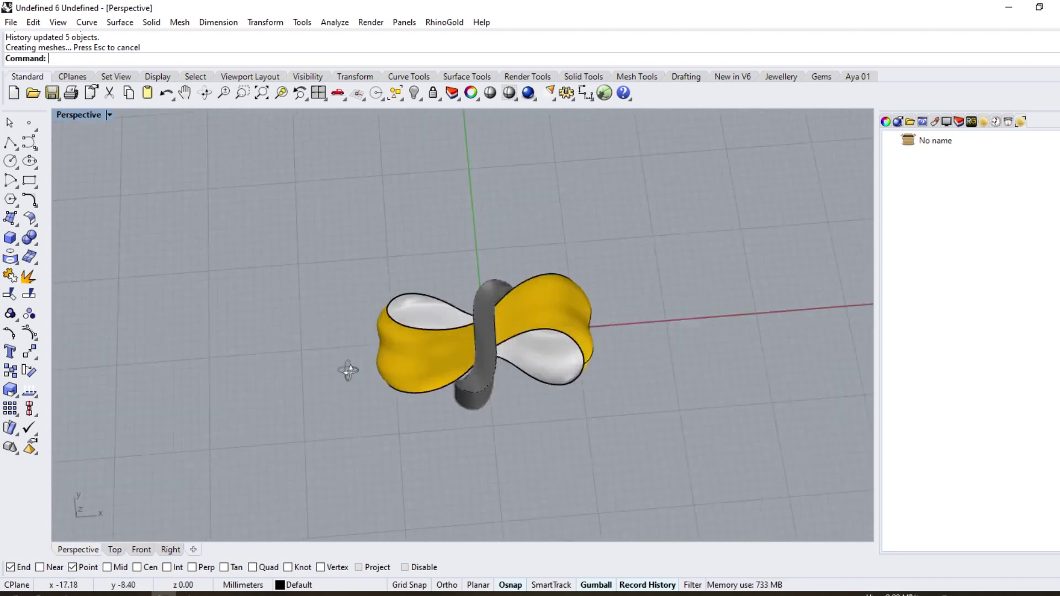
{"action": "scroll", "coordinate": [476, 287], "scroll_direction": "up", "scroll_amount": 8}
{"action": "right_click_drag", "start_coordinate": [476, 298], "coordinate": [374, 292]}
{"action": "scroll", "coordinate": [374, 279], "scroll_direction": "down", "scroll_amount": 8}
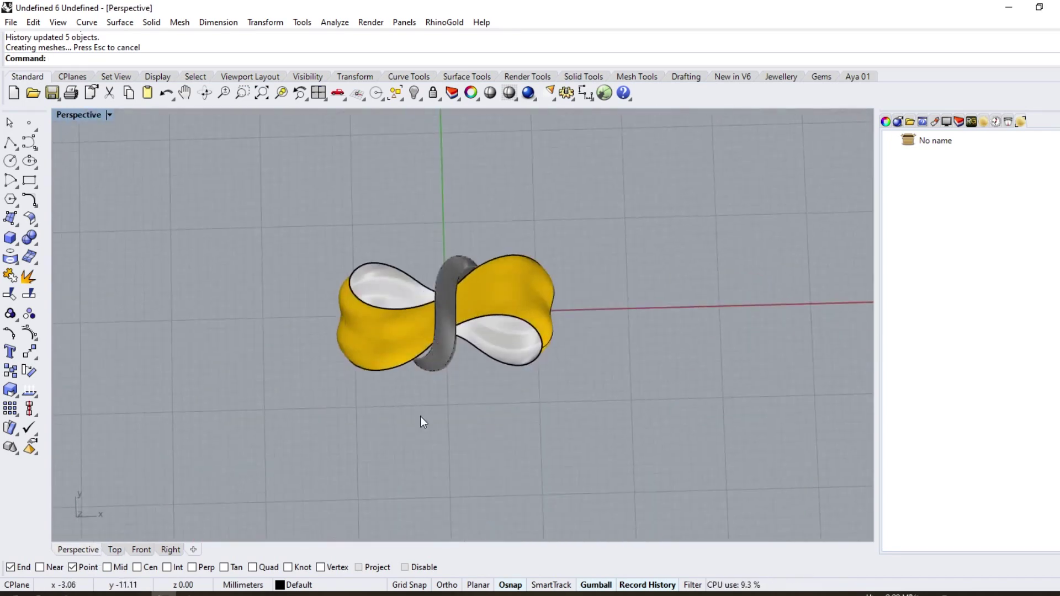
- Delete the centre band's top surface in the Top view and undo the deletion
{"action": "key", "text": "ctrl+F1"}
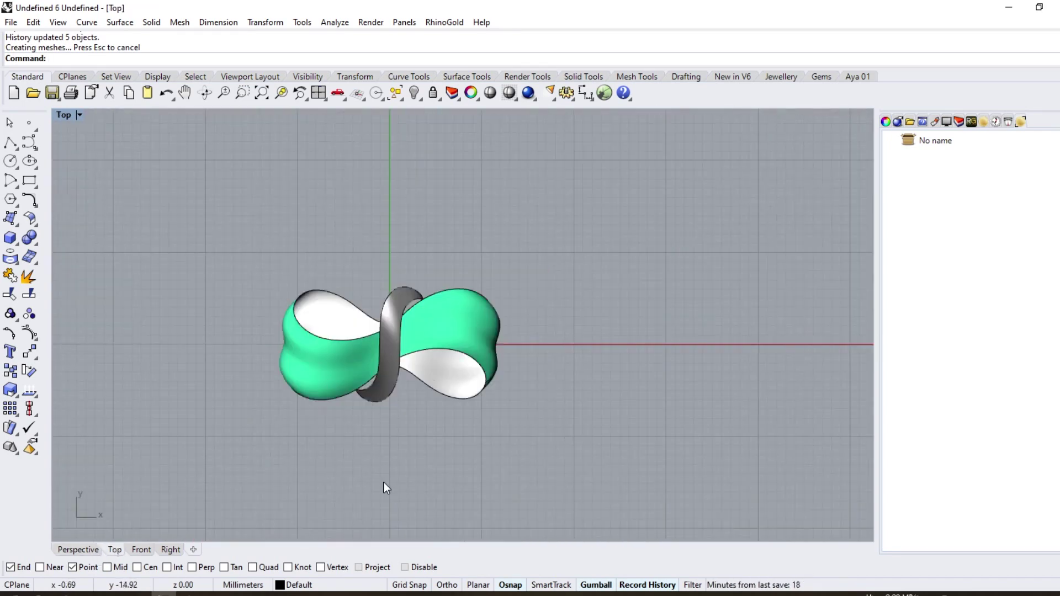
{"action": "scroll", "coordinate": [395, 326], "scroll_direction": "up", "scroll_amount": 3}
{"action": "key", "text": "ctrl+alt+l"}
{"action": "left_click", "coordinate": [387, 336]}
{"action": "key", "text": "Delete"}
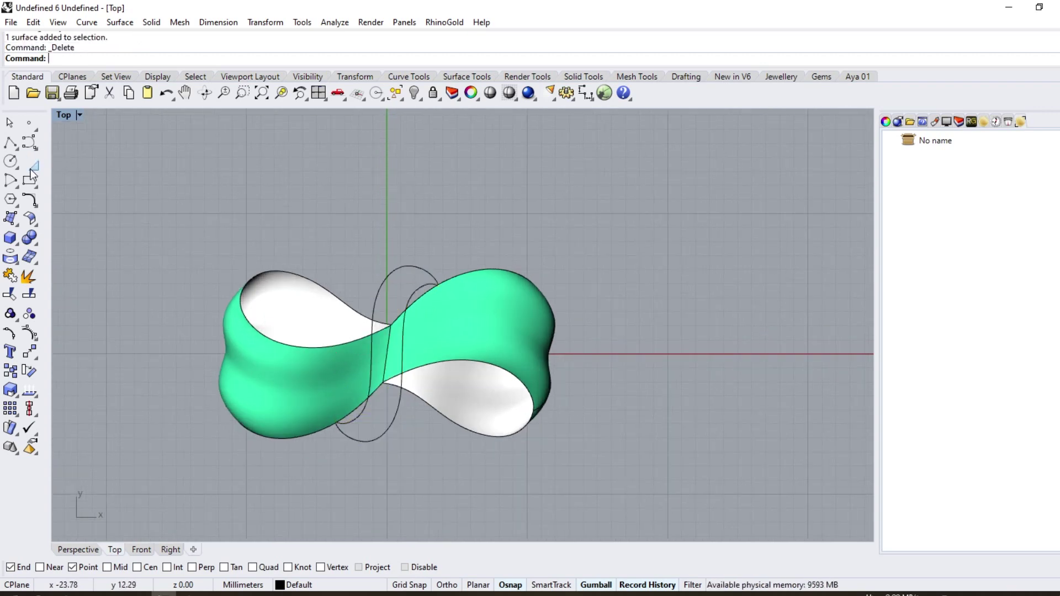
{"action": "key", "text": "ctrl+z"}
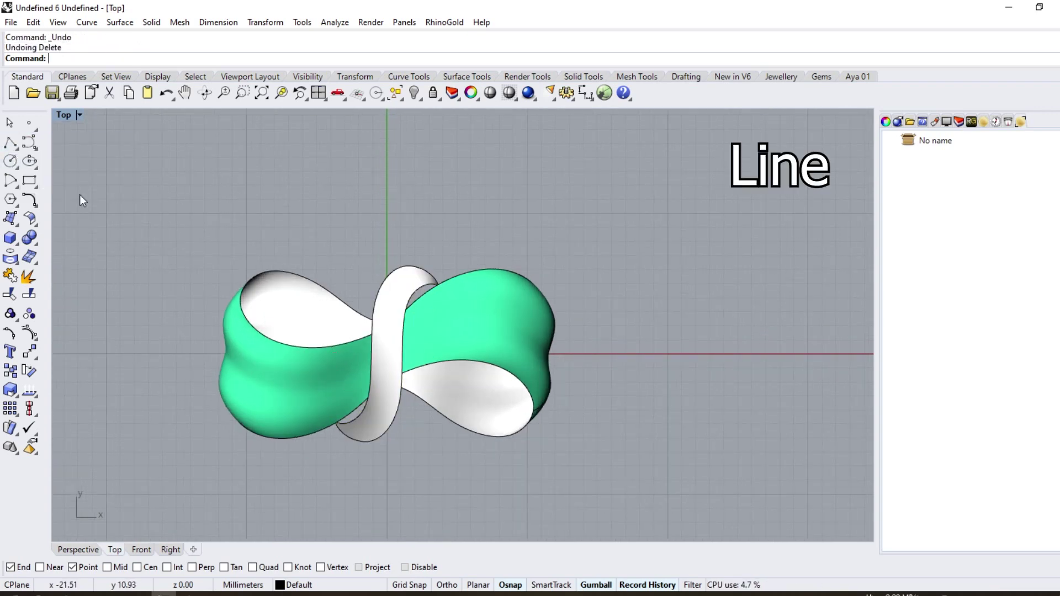
- Draw a both-sides line centred on the origin across the centre band, ending perpendicular to its right edge curve
{"action": "left_click", "coordinate": [19, 153]}
{"action": "left_click", "coordinate": [388, 354]}
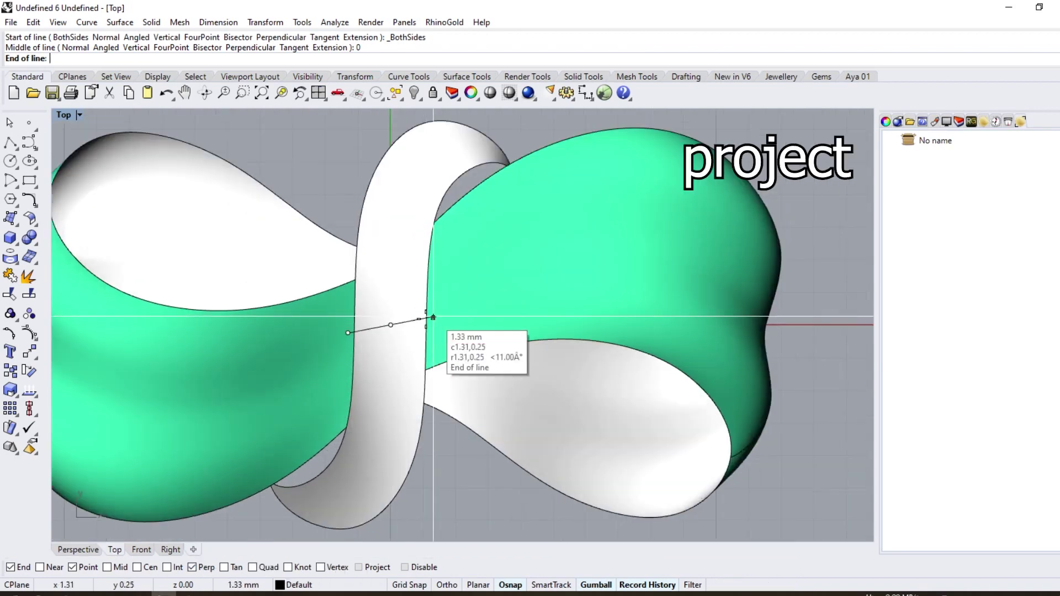
{"action": "key", "text": "Escape"}
- Project the cross line onto the centre band's top surface along the construction plane's Z direction
{"action": "key", "text": "ctrl+alt+w"}
{"action": "key", "text": "ctrl+alt+s"}
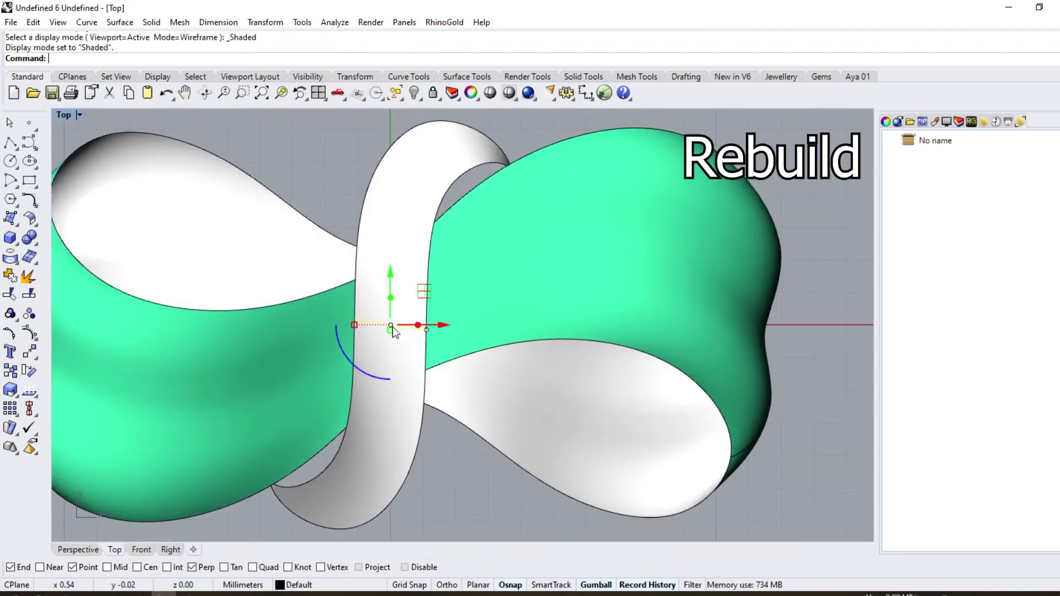
{"action": "left_click", "coordinate": [10, 260]}
{"action": "left_click", "coordinate": [389, 399]}
{"action": "key", "text": "Return"}
- Delete the centre band's top surface, keeping its edge curves and the projected cross curve
{"action": "left_click", "coordinate": [78, 549]}
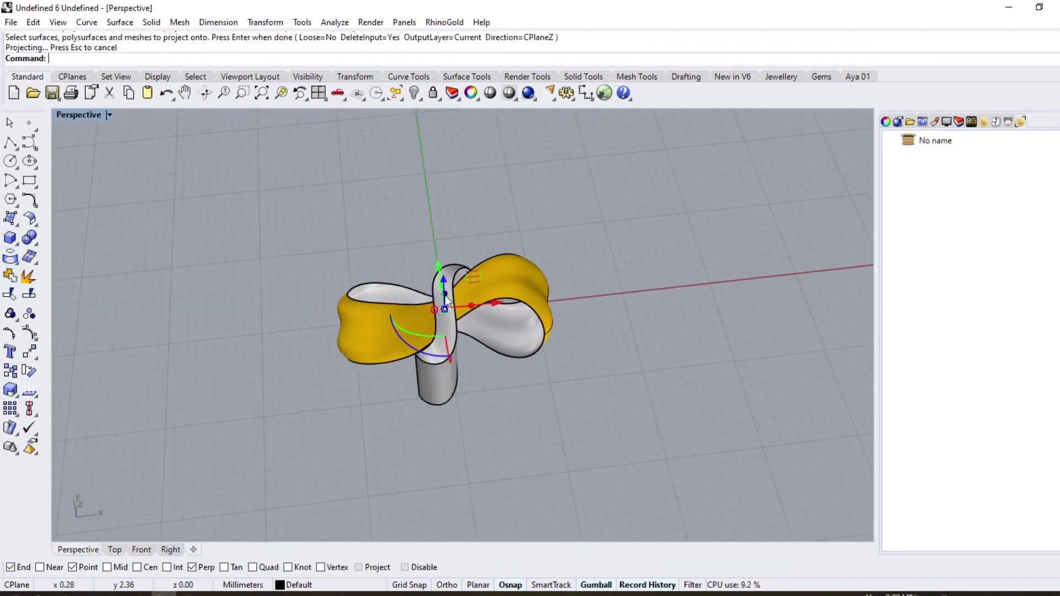
{"action": "right_click_drag", "start_coordinate": [485, 387], "coordinate": [439, 340]}
{"action": "scroll", "coordinate": [439, 340], "scroll_direction": "up", "scroll_amount": 10}
{"action": "key", "text": "Escape"}
{"action": "left_click", "coordinate": [438, 339]}
{"action": "key", "text": "Delete"}
- Rebuild the projected cross curve with 4 points and raise its middle control points to arch it upward
{"action": "left_click", "coordinate": [434, 306]}
{"action": "key", "text": "Return"}
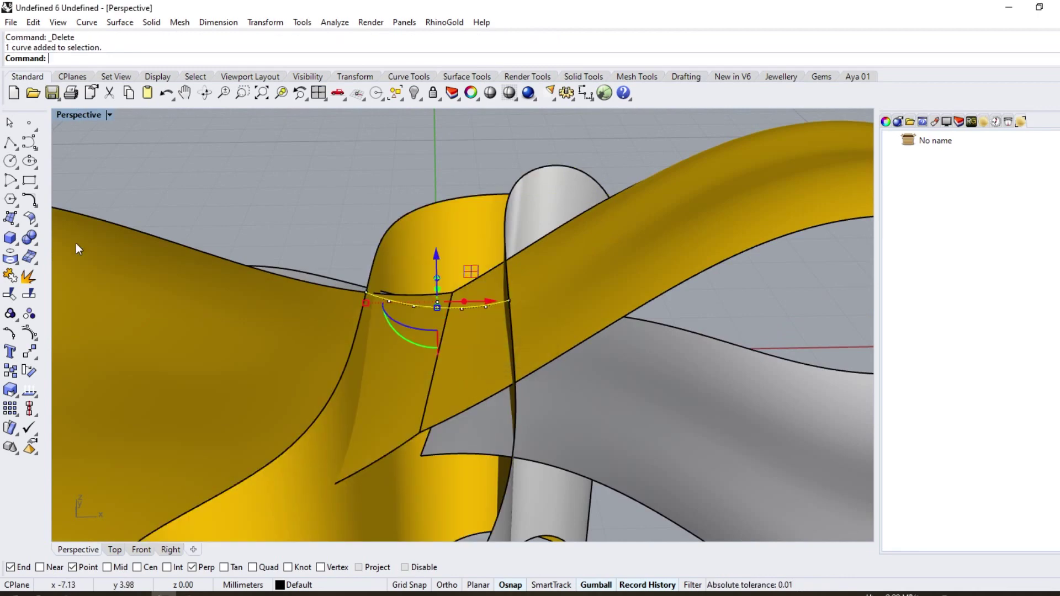
{"action": "left_click", "coordinate": [34, 204]}
{"action": "left_click", "coordinate": [202, 226]}
{"action": "double_click", "coordinate": [779, 197]}
{"action": "type", "text": "4"}
{"action": "key", "text": "Return"}
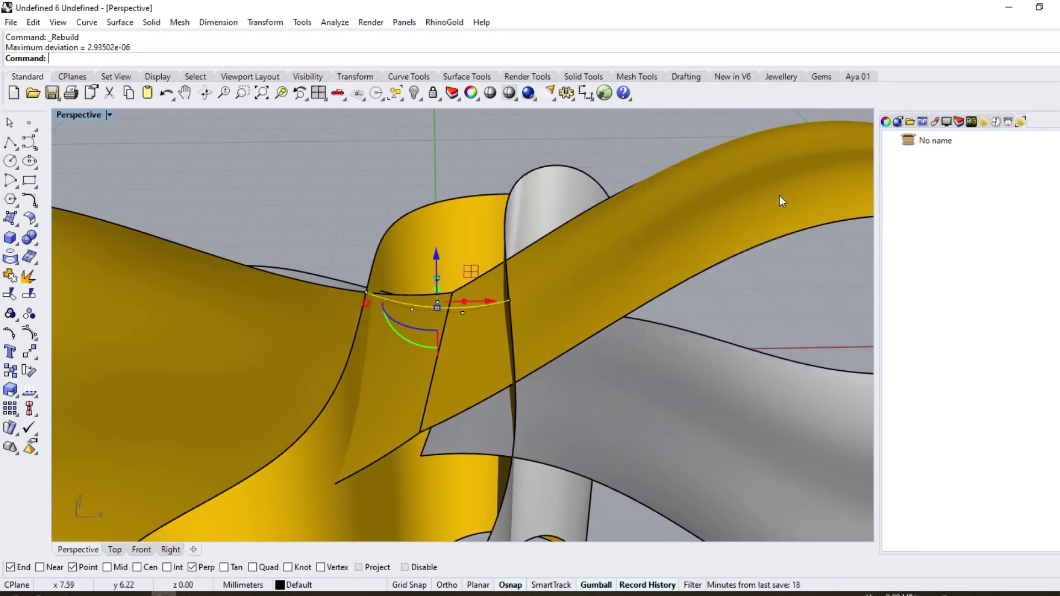
{"action": "scroll", "coordinate": [353, 304], "scroll_direction": "up", "scroll_amount": 6}
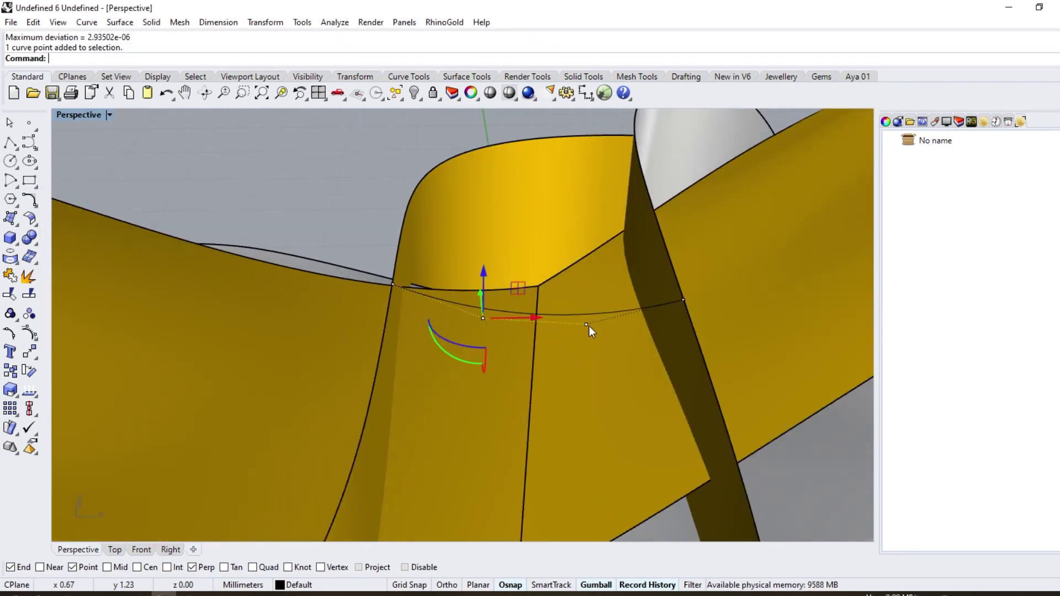
{"action": "scroll", "coordinate": [589, 327], "scroll_direction": "down", "scroll_amount": 4}
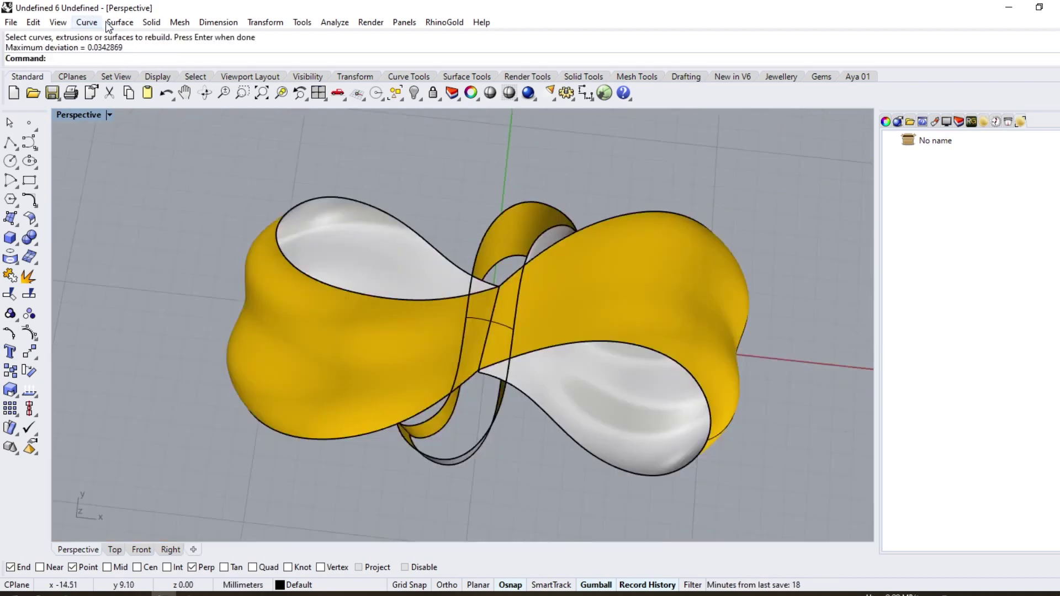
- Create a network surface for the centre band from its two edge curves and the arched cross curve
{"action": "left_click", "coordinate": [118, 23]}
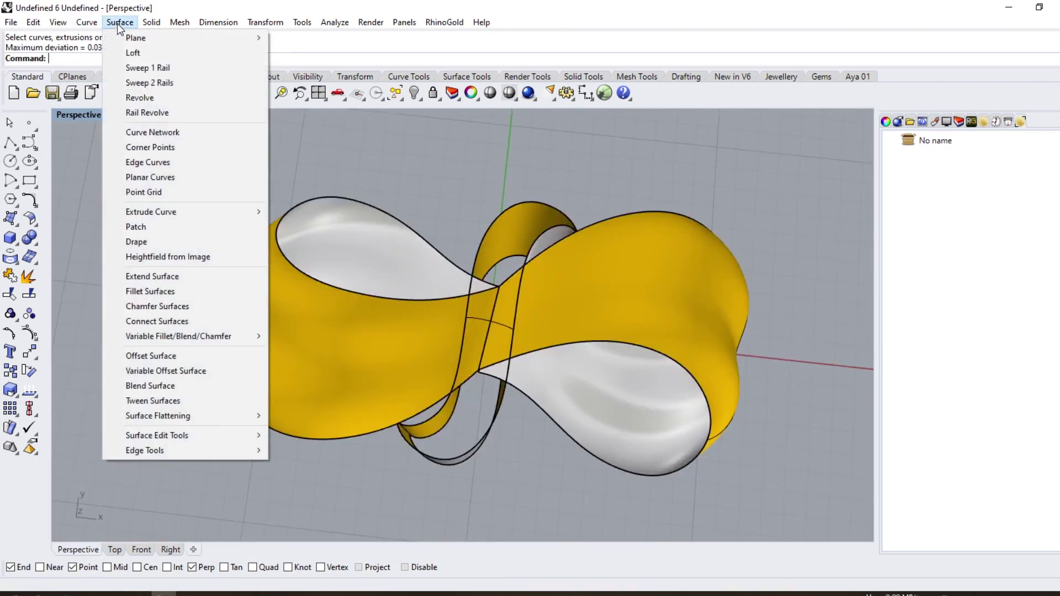
{"action": "left_click", "coordinate": [160, 132]}
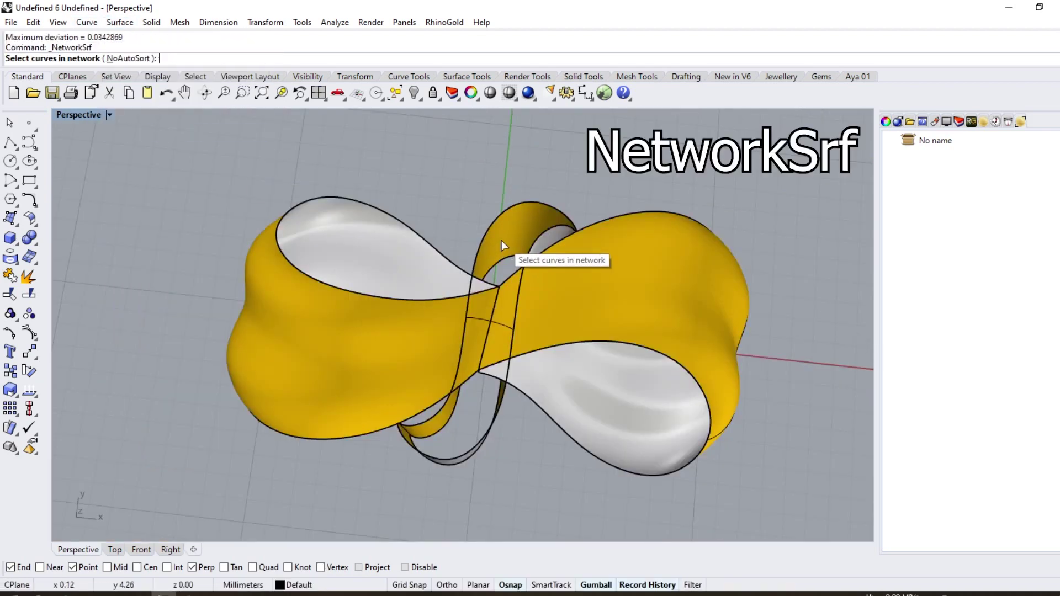
{"action": "left_click", "coordinate": [529, 252]}
{"action": "left_click", "coordinate": [507, 213]}
{"action": "right_click", "coordinate": [441, 261]}
{"action": "left_click", "coordinate": [477, 320]}
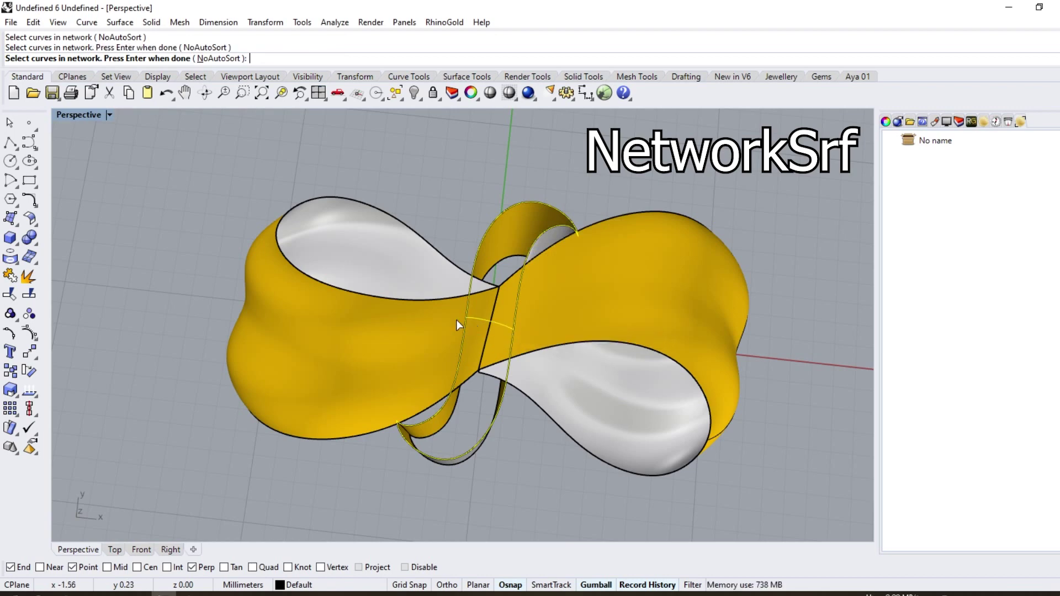
{"action": "right_click", "coordinate": [456, 320]}
{"action": "right_click_drag", "start_coordinate": [359, 300], "coordinate": [229, 287]}
{"action": "key", "text": "Return"}
{"action": "scroll", "coordinate": [281, 290], "scroll_direction": "down", "scroll_amount": 6}
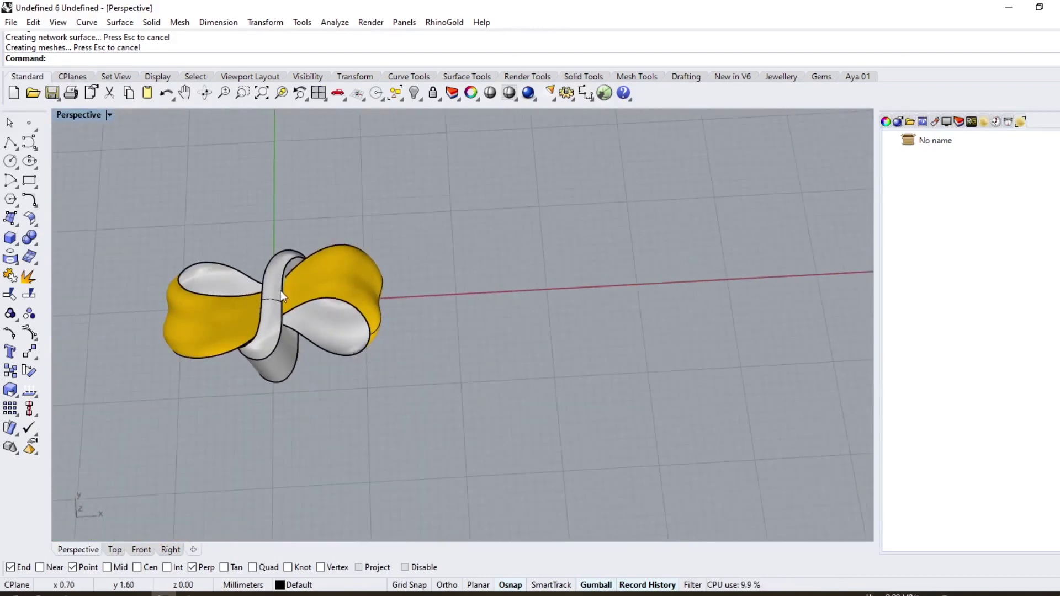
{"action": "right_click_drag", "start_coordinate": [371, 390], "coordinate": [362, 375]}
{"action": "scroll", "coordinate": [430, 379], "scroll_direction": "down", "scroll_amount": 7}
{"action": "scroll", "coordinate": [405, 364], "scroll_direction": "up", "scroll_amount": 5}
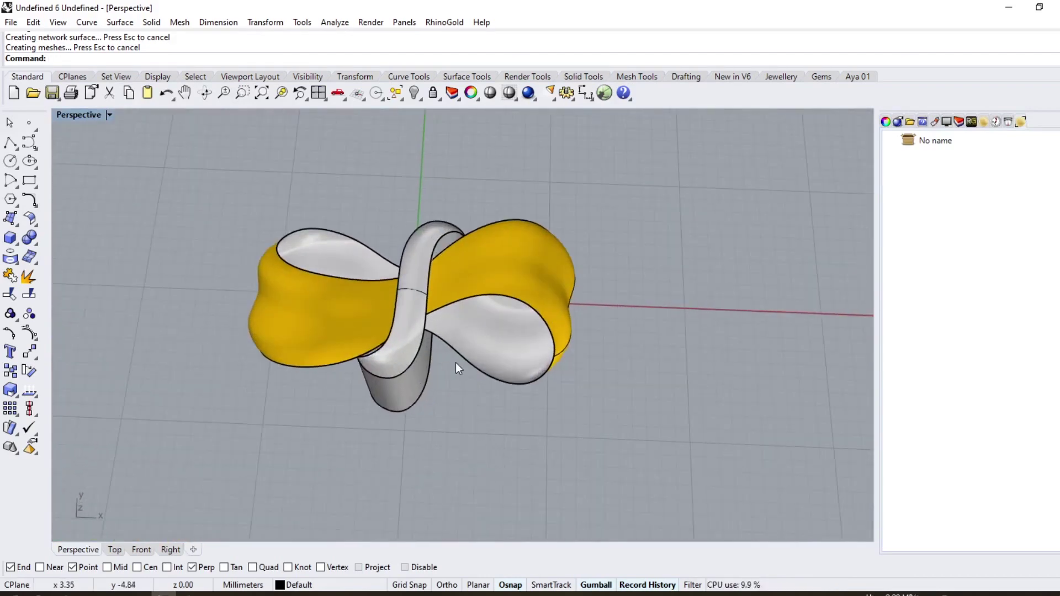
{"action": "left_click", "coordinate": [466, 359]}
{"action": "left_click", "coordinate": [513, 381]}
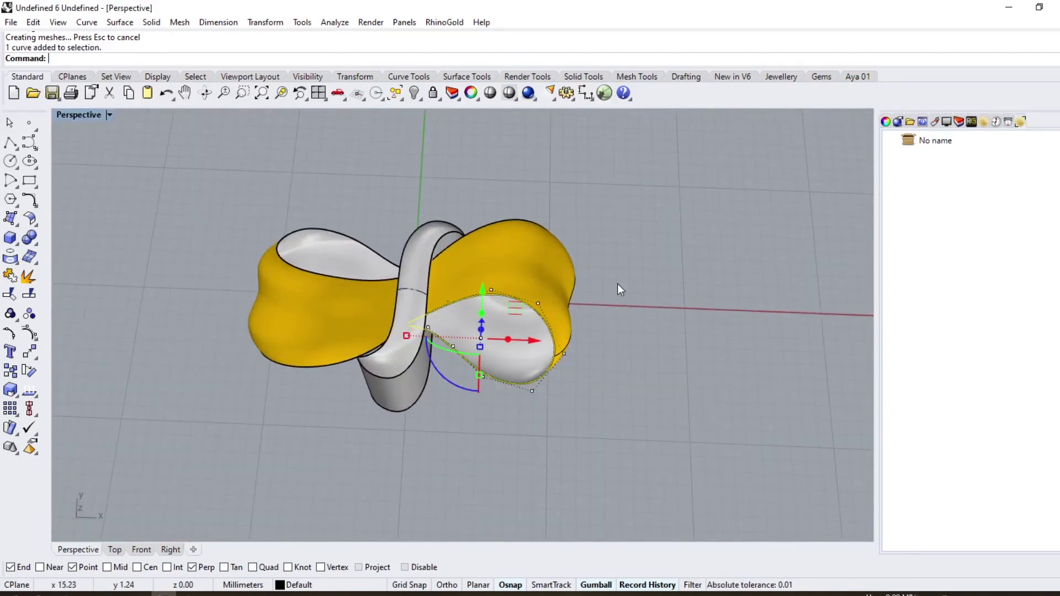
{"action": "right_click_drag", "start_coordinate": [518, 337], "coordinate": [509, 375]}
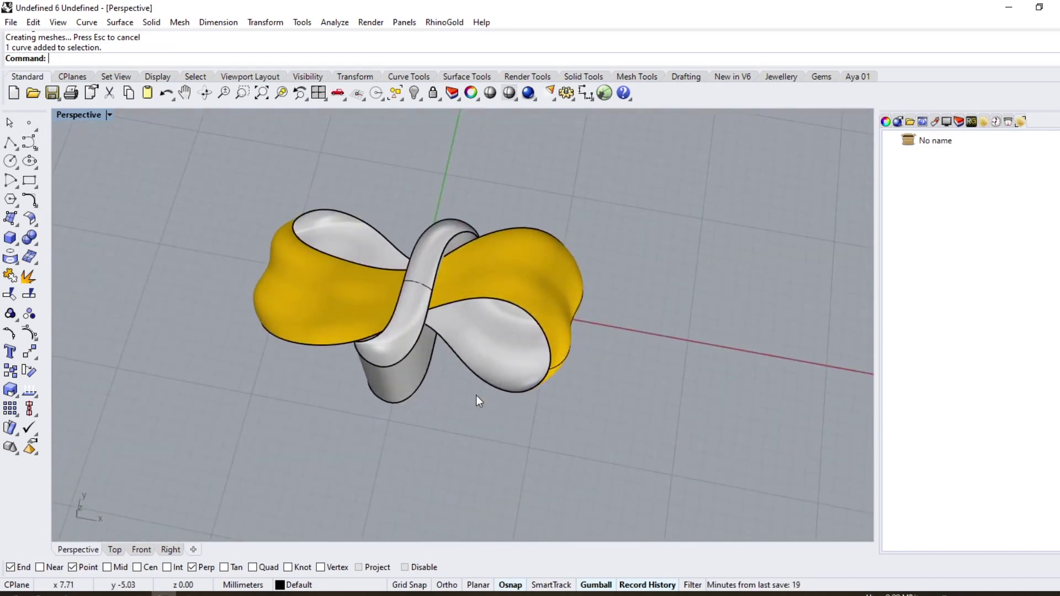
- Split the right bow loop's surface with the curve running across its outer side and check the resulting pieces
{"action": "left_click", "coordinate": [122, 549]}
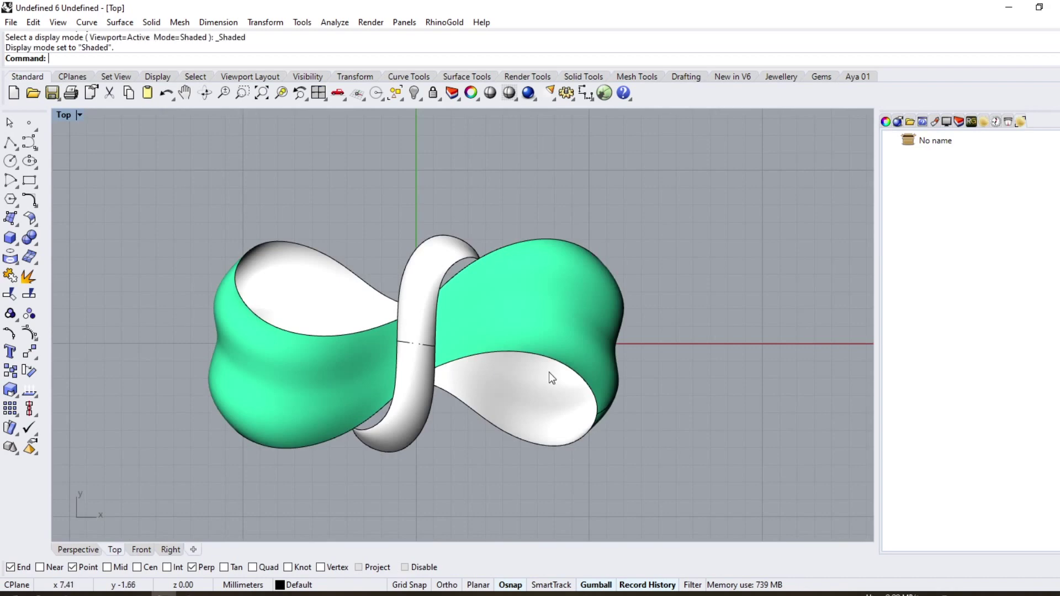
{"action": "scroll", "coordinate": [550, 371], "scroll_direction": "up", "scroll_amount": 8}
{"action": "left_click", "coordinate": [529, 293]}
{"action": "scroll", "coordinate": [510, 310], "scroll_direction": "down", "scroll_amount": 4}
{"action": "left_click", "coordinate": [101, 549]}
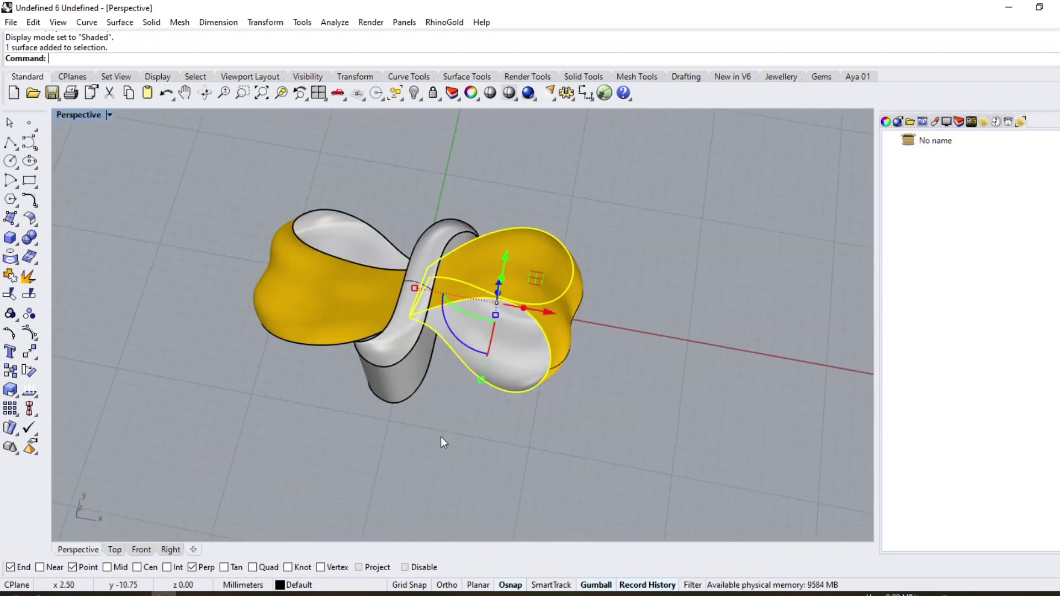
{"action": "right_click_drag", "start_coordinate": [441, 437], "coordinate": [527, 425]}
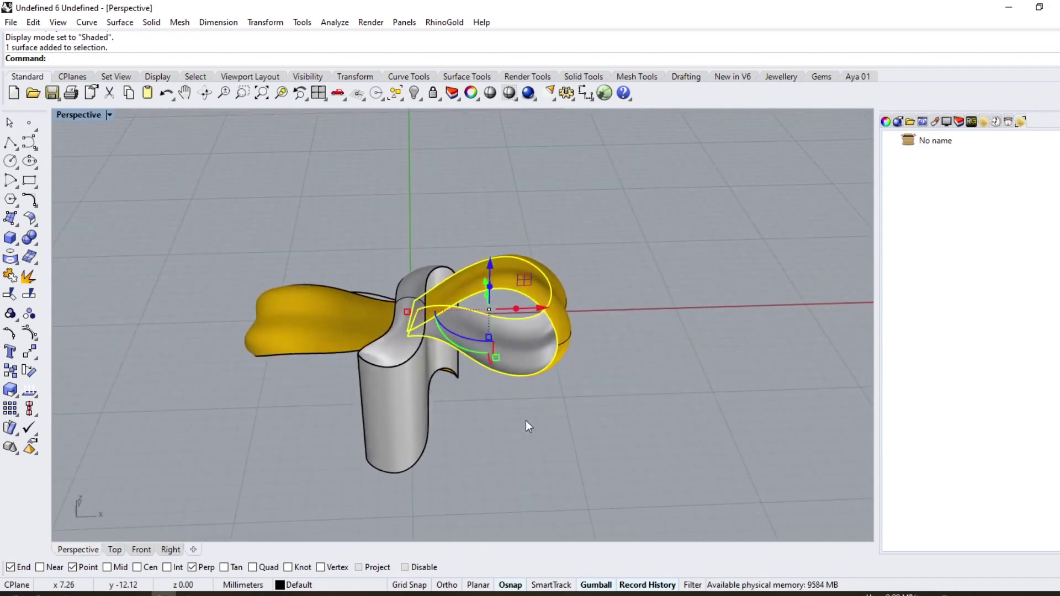
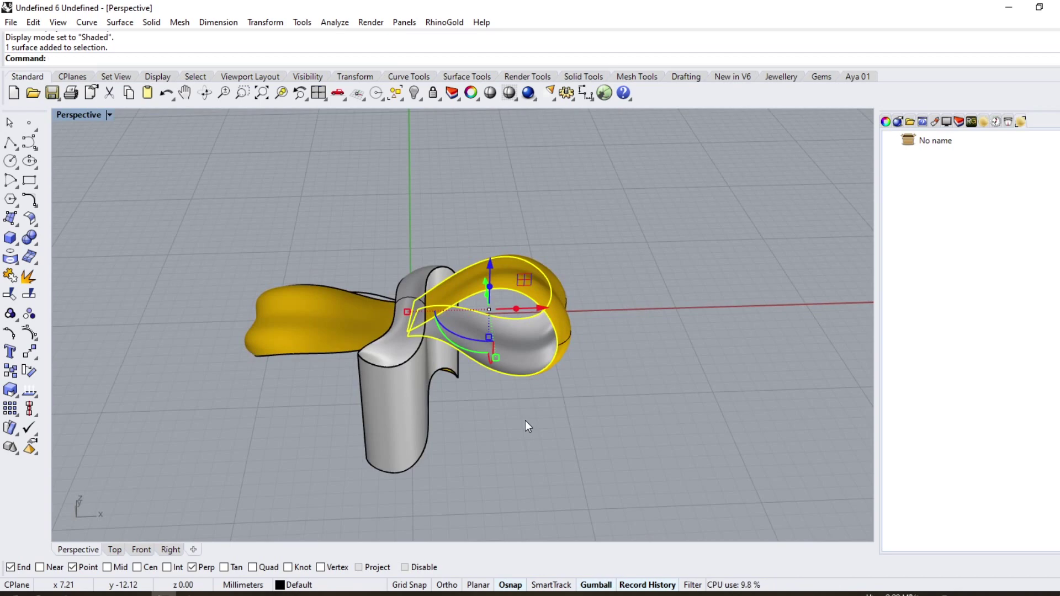
{"action": "left_click", "coordinate": [29, 295]}
{"action": "scroll", "coordinate": [534, 363], "scroll_direction": "up", "scroll_amount": 5}
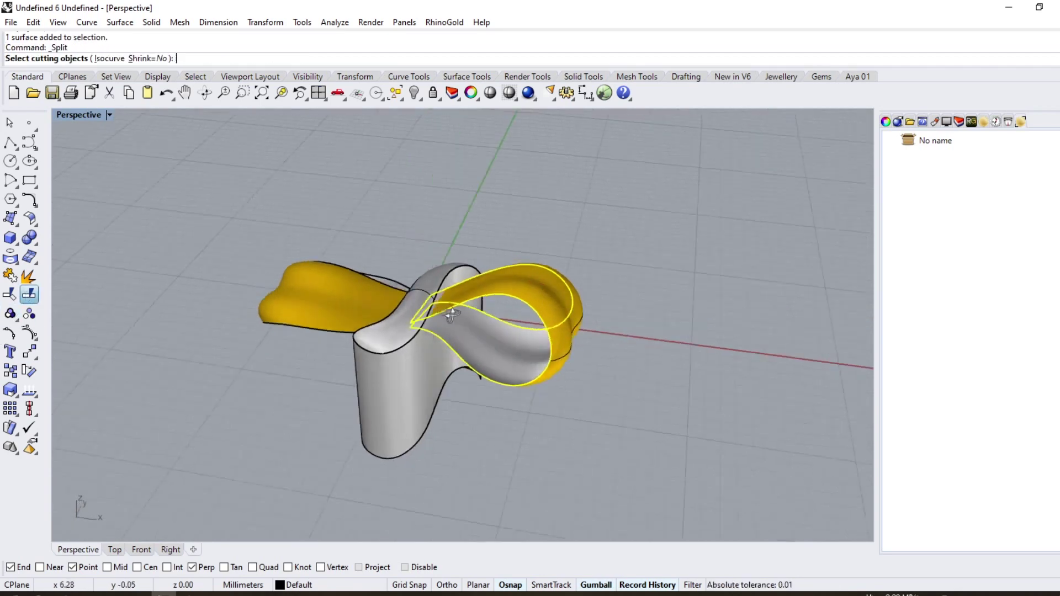
{"action": "left_click", "coordinate": [558, 390]}
{"action": "key", "text": "Return"}
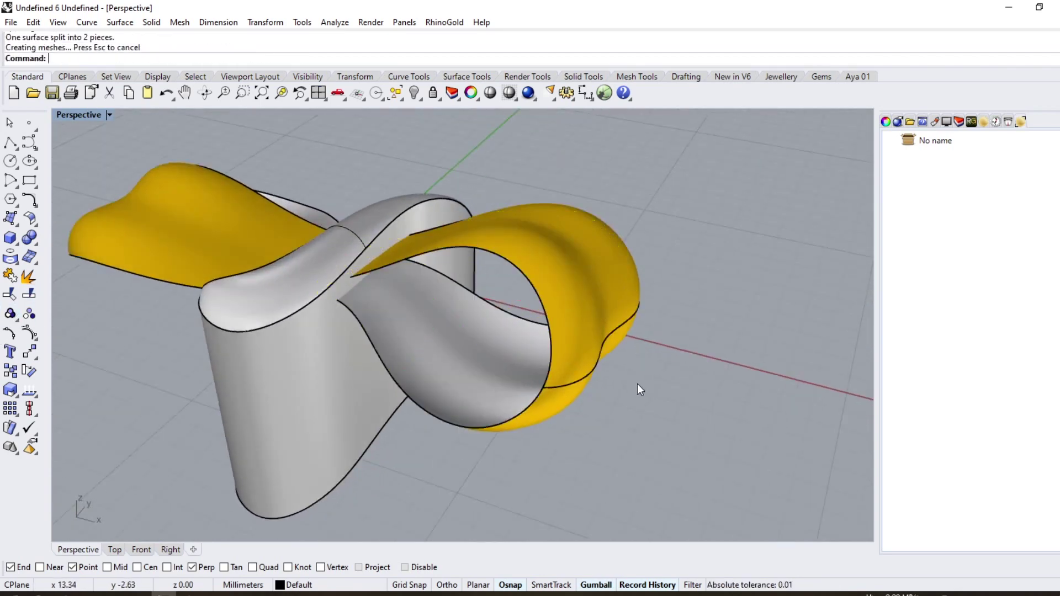
{"action": "right_click_drag", "start_coordinate": [498, 389], "coordinate": [469, 343]}
{"action": "left_click", "coordinate": [525, 231]}
{"action": "scroll", "coordinate": [526, 231], "scroll_direction": "down", "scroll_amount": 5}
{"action": "left_click", "coordinate": [673, 309]}
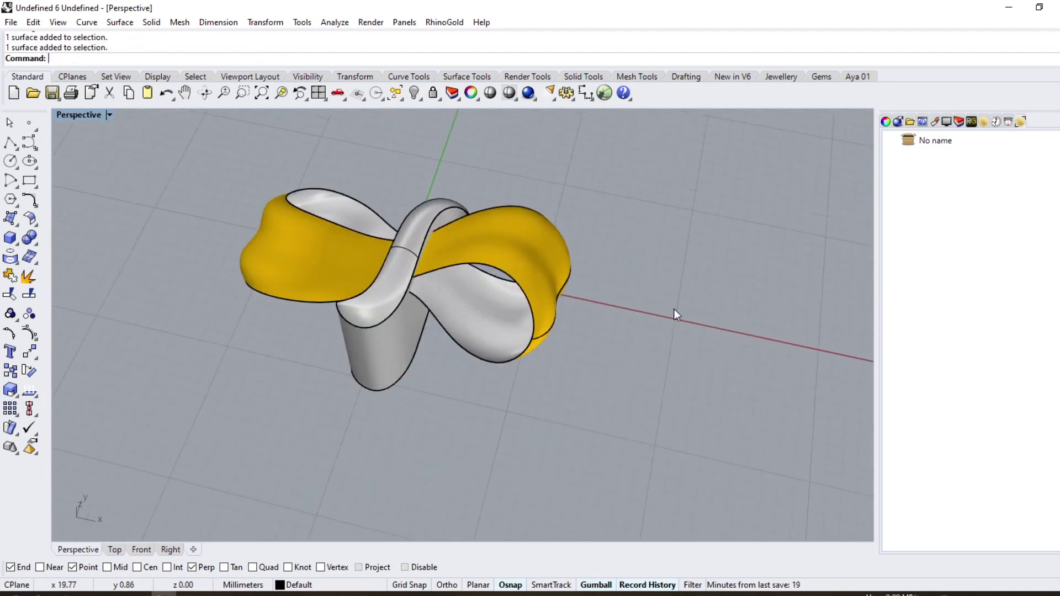
- Duplicate the right loop's lower front edge, split edge and upper rear edge, and join them into one open curve
{"action": "right_click_drag", "start_coordinate": [489, 386], "coordinate": [502, 439]}
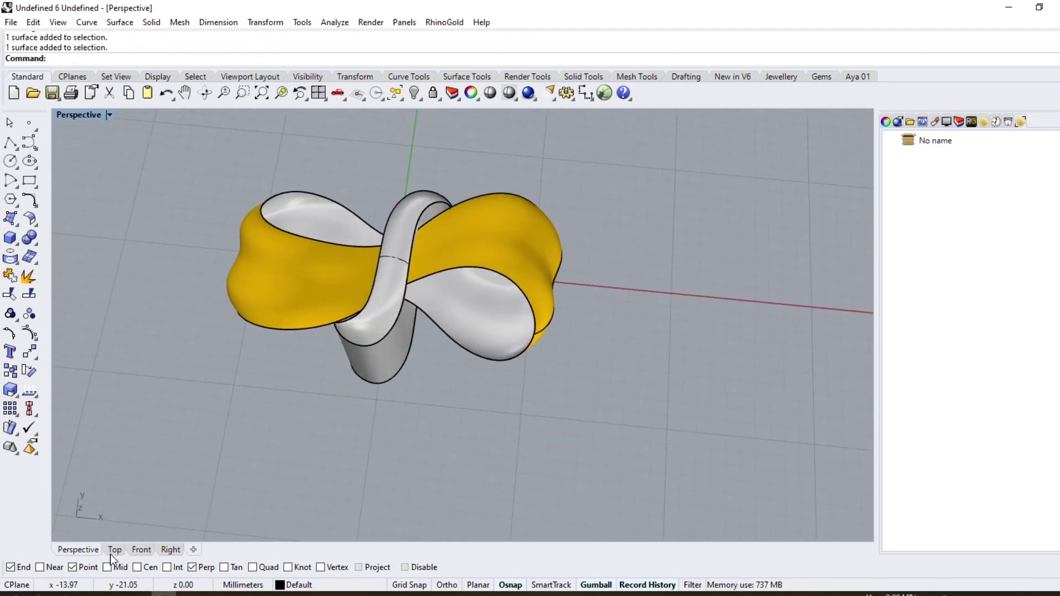
{"action": "left_click", "coordinate": [20, 268]}
{"action": "left_click", "coordinate": [74, 261]}
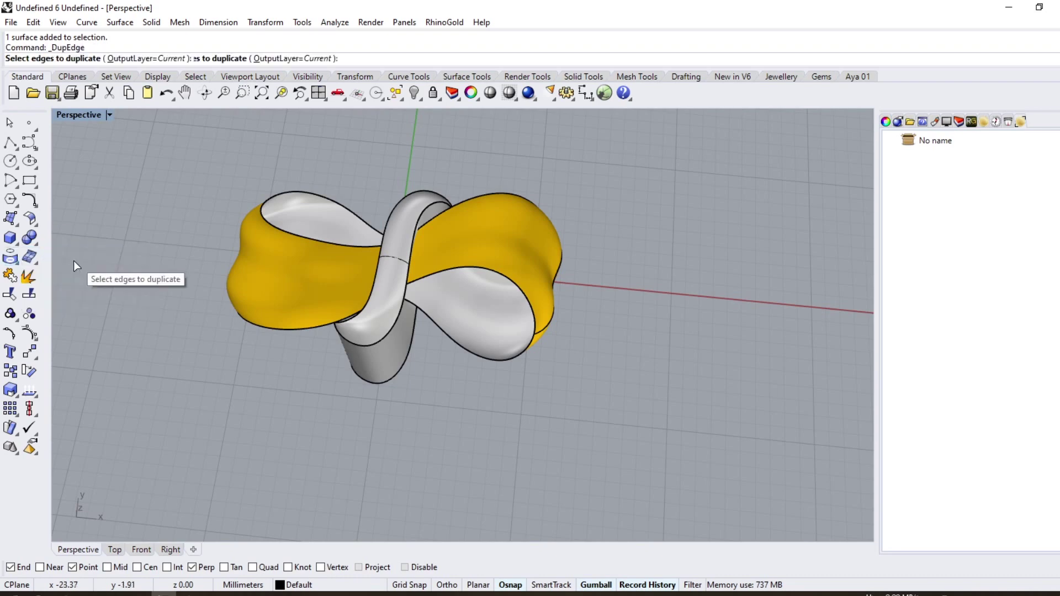
{"action": "left_click", "coordinate": [478, 353]}
{"action": "left_click", "coordinate": [552, 321]}
{"action": "right_click", "coordinate": [570, 358]}
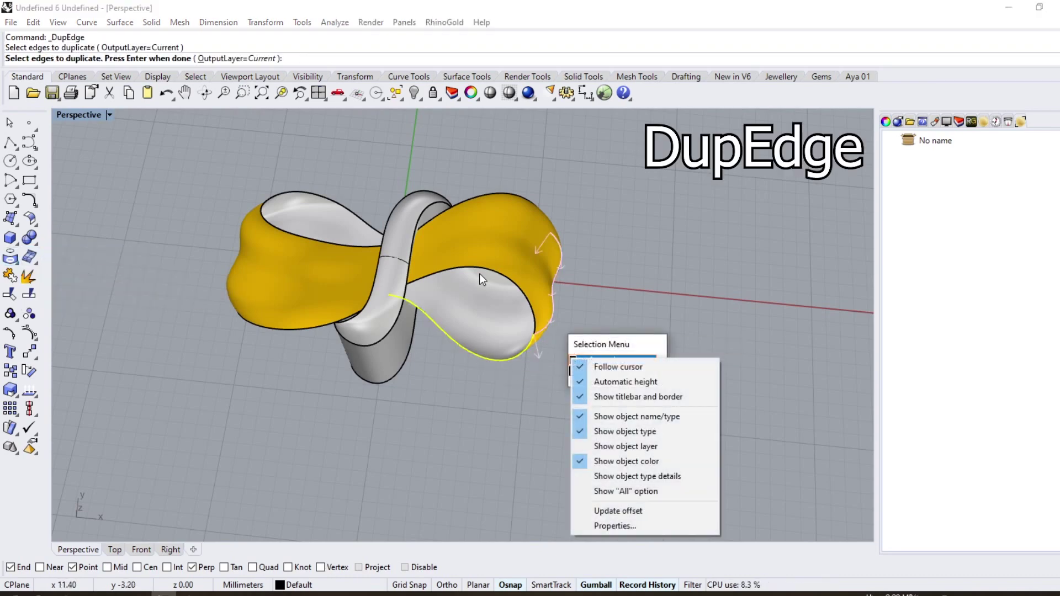
{"action": "right_click", "coordinate": [479, 274]}
{"action": "right_click_drag", "start_coordinate": [461, 253], "coordinate": [454, 313]}
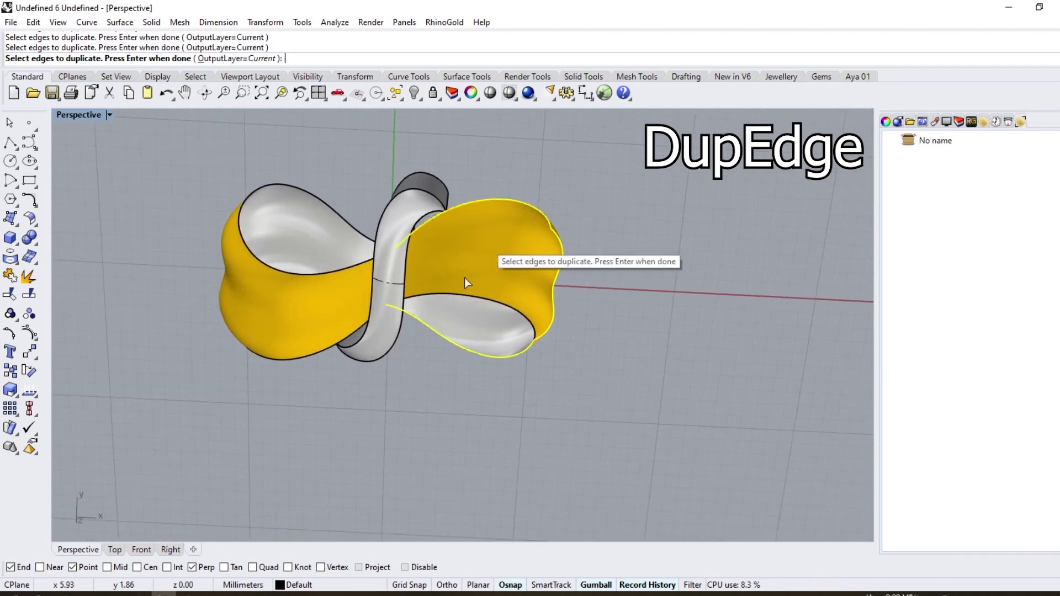
{"action": "right_click_drag", "start_coordinate": [465, 277], "coordinate": [379, 143]}
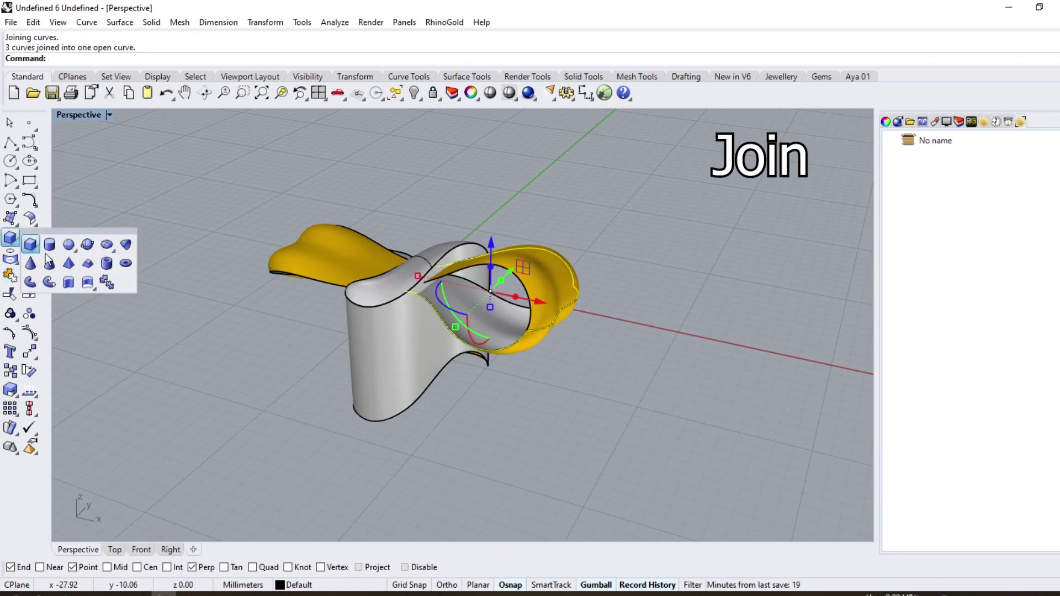
- Extrude the joined loop curve straight down with Solid set to No to form the loop's side wall
{"action": "left_click", "coordinate": [69, 282]}
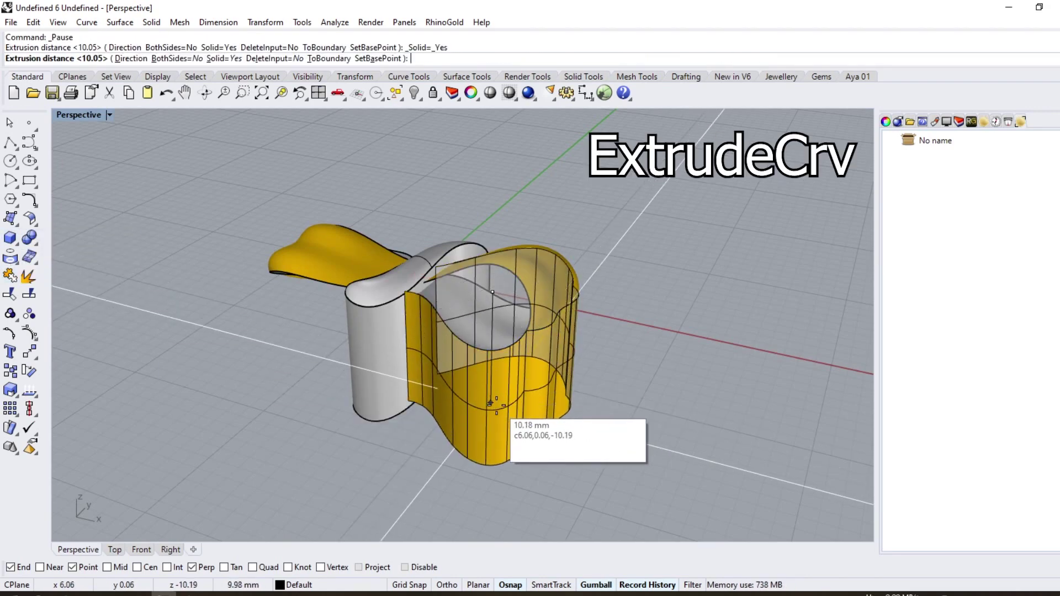
{"action": "left_click", "coordinate": [227, 59]}
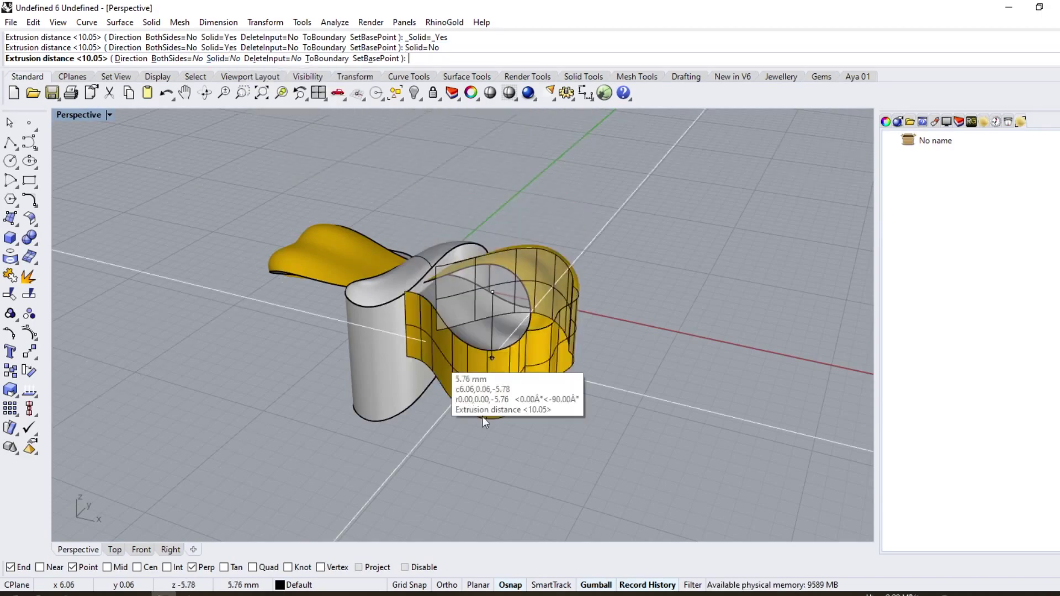
{"action": "left_click", "coordinate": [616, 327]}
{"action": "right_click_drag", "start_coordinate": [616, 327], "coordinate": [632, 491]}
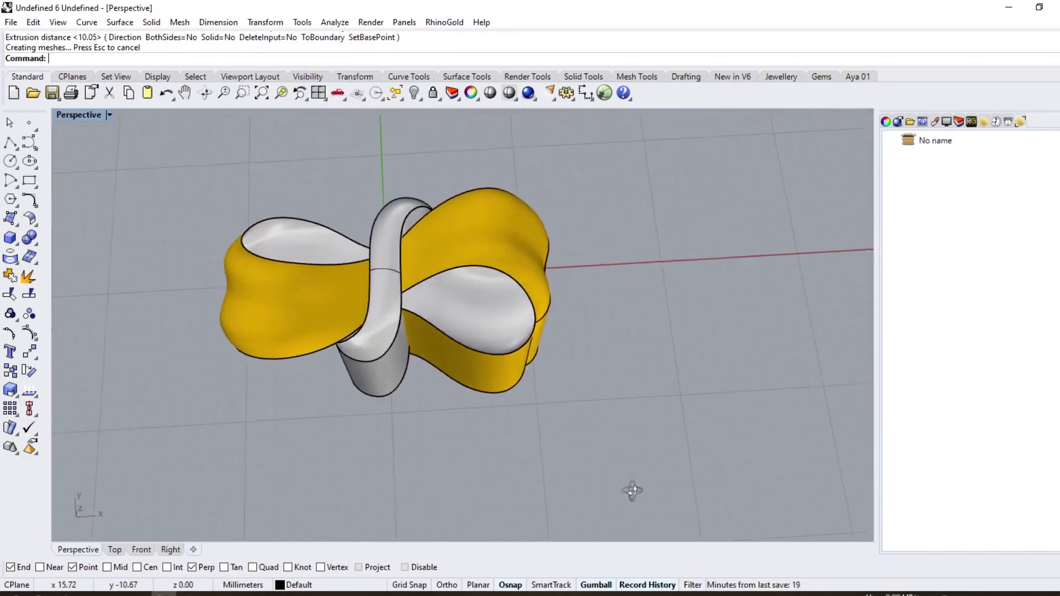
- Project the right loop's upper front edge curve straight down onto the loop's lower surface and check the result
{"action": "scroll", "coordinate": [436, 243], "scroll_direction": "up", "scroll_amount": 4}
{"action": "right_click_drag", "start_coordinate": [437, 243], "coordinate": [511, 310]}
{"action": "left_click", "coordinate": [18, 266]}
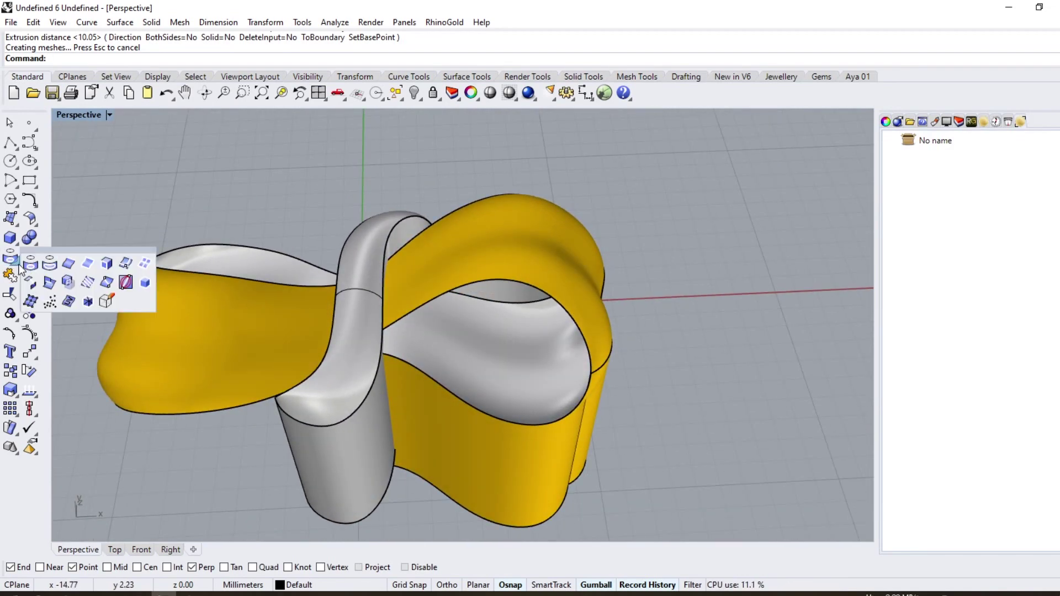
{"action": "left_click", "coordinate": [25, 265]}
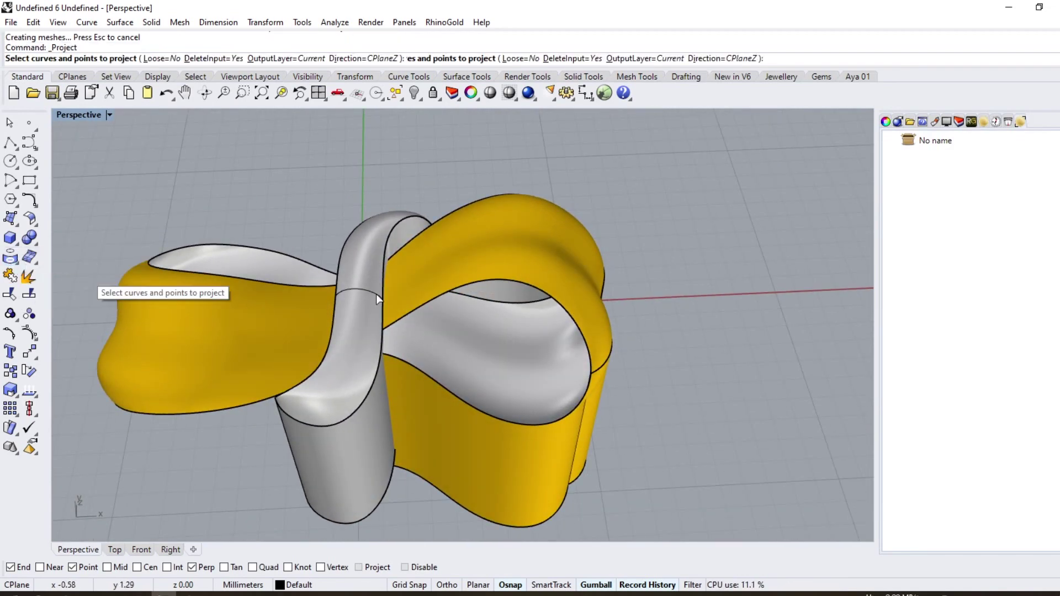
{"action": "left_click", "coordinate": [464, 283]}
{"action": "left_click", "coordinate": [509, 330]}
{"action": "key", "text": "Return"}
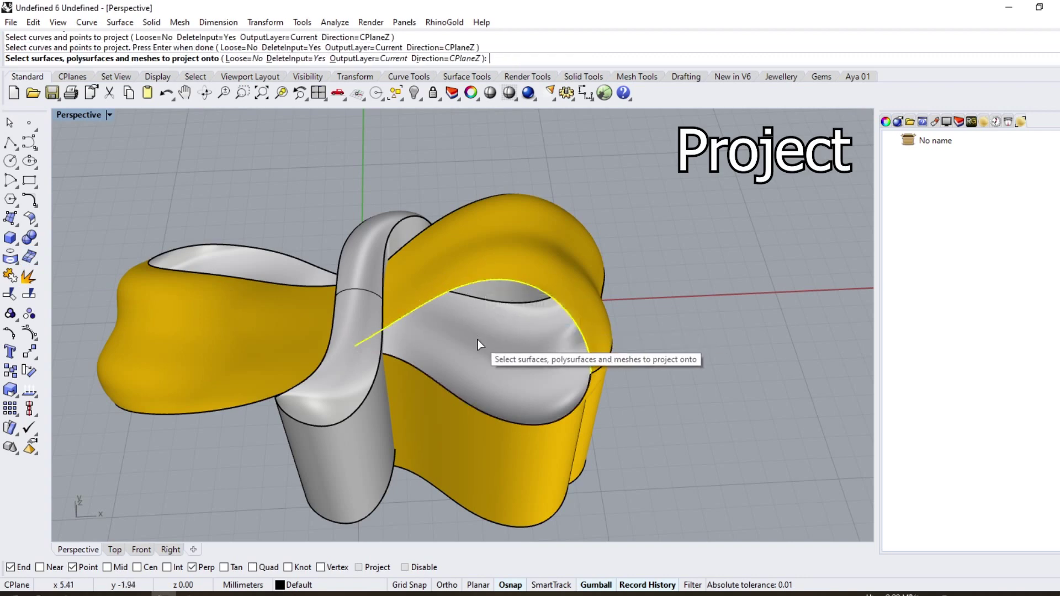
{"action": "left_click", "coordinate": [478, 339]}
{"action": "key", "text": "Return"}
{"action": "scroll", "coordinate": [526, 359], "scroll_direction": "up", "scroll_amount": 3}
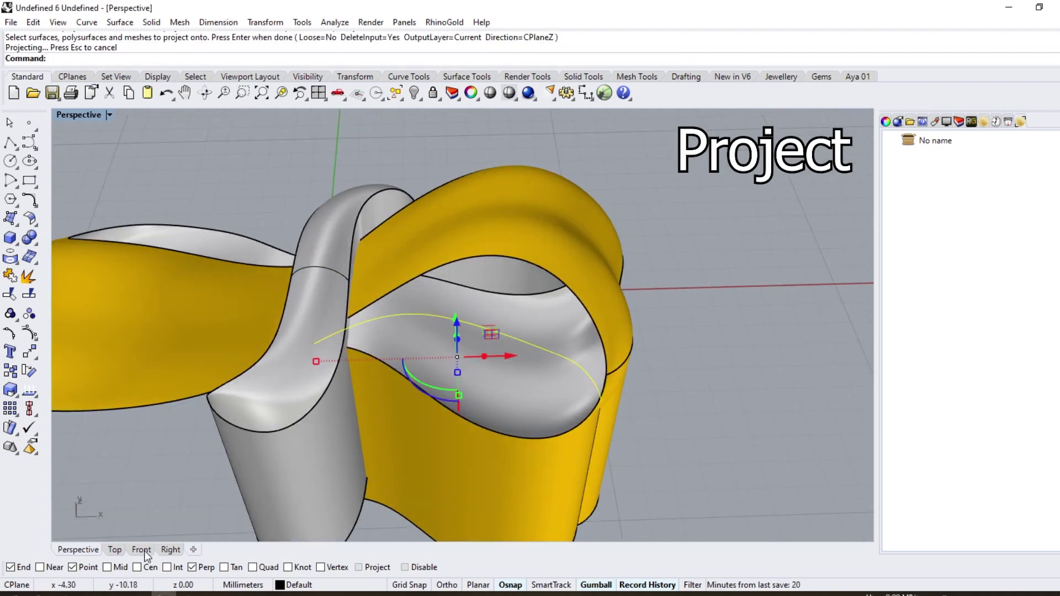
{"action": "left_click", "coordinate": [115, 549]}
{"action": "left_click", "coordinate": [83, 550]}
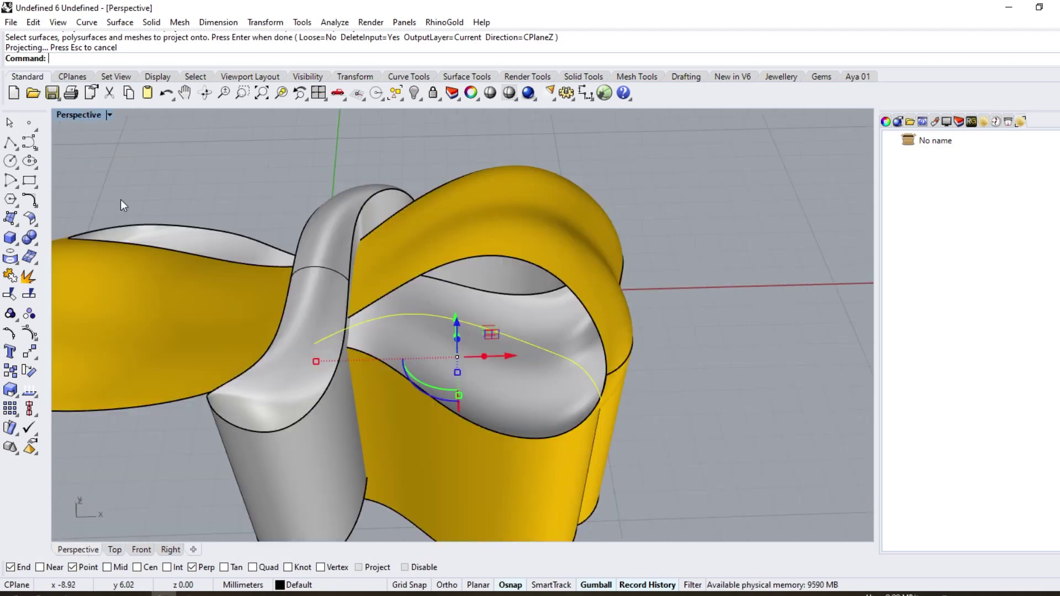
- Offset the projected curve on the right loop's surface by 0.5 mm, flipped to the opposite side
{"action": "left_click", "coordinate": [36, 209]}
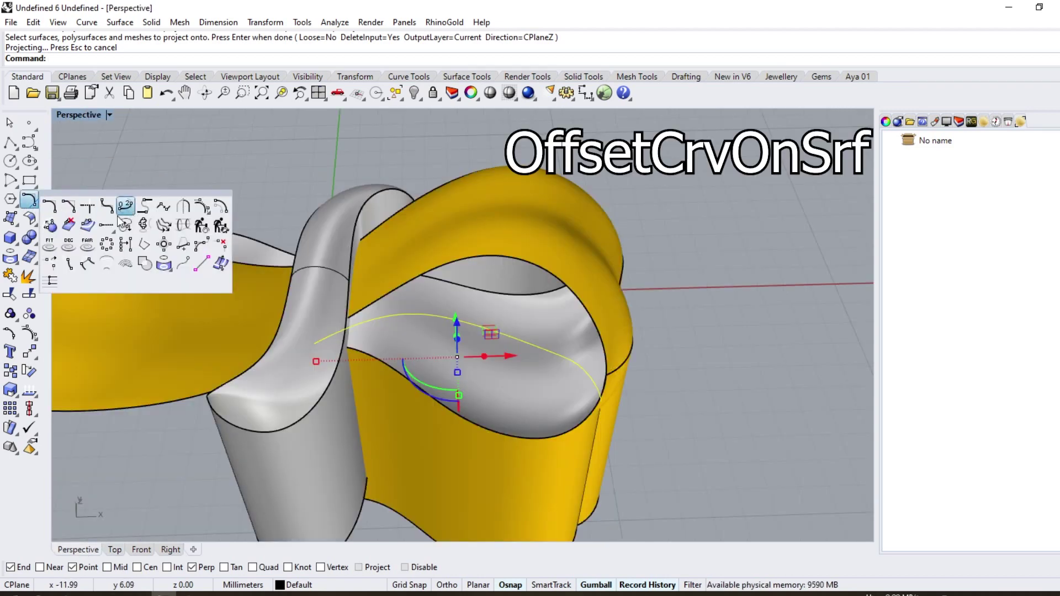
{"action": "left_click", "coordinate": [89, 222]}
{"action": "left_click", "coordinate": [472, 360]}
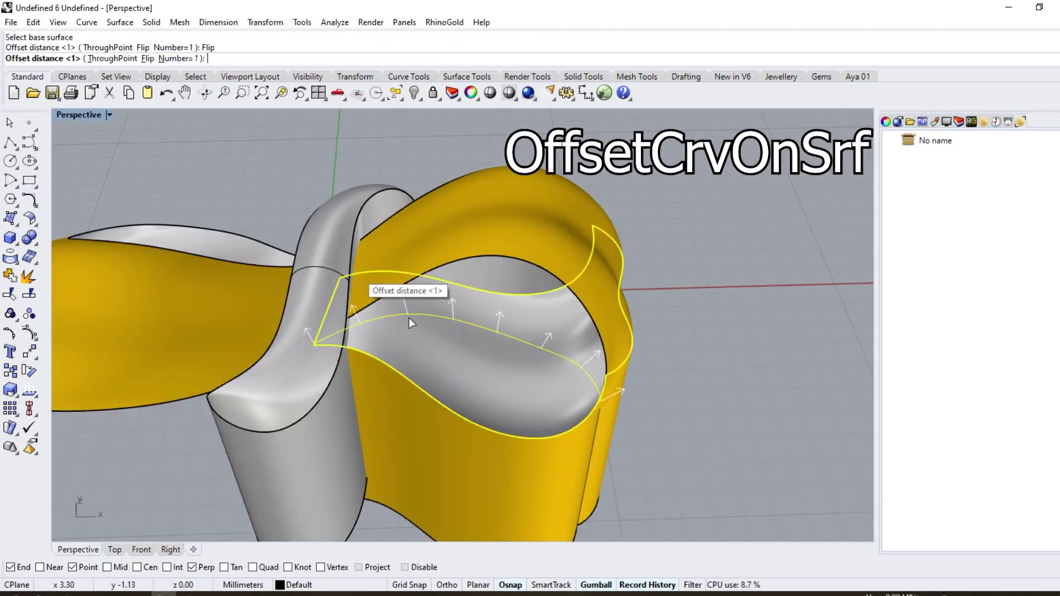
{"action": "type", "text": ".5"}
{"action": "key", "text": "Return"}
{"action": "right_click_drag", "start_coordinate": [515, 337], "coordinate": [624, 318]}
{"action": "key", "text": "Escape"}
- Trim the right loop's surface with the offset curve
{"action": "left_click", "coordinate": [525, 327]}
{"action": "left_click", "coordinate": [627, 369]}
{"action": "right_click_drag", "start_coordinate": [618, 362], "coordinate": [494, 377]}
{"action": "left_click", "coordinate": [8, 299]}
{"action": "left_click", "coordinate": [580, 321]}
{"action": "right_click", "coordinate": [457, 333]}
{"action": "right_click_drag", "start_coordinate": [457, 332], "coordinate": [527, 422]}
- Examine the right loop's trimmed surfaces from above and where they meet the side wall near the outer tip
{"action": "left_click", "coordinate": [115, 552]}
{"action": "left_click", "coordinate": [432, 278]}
{"action": "left_click", "coordinate": [563, 371], "text": "shift"}
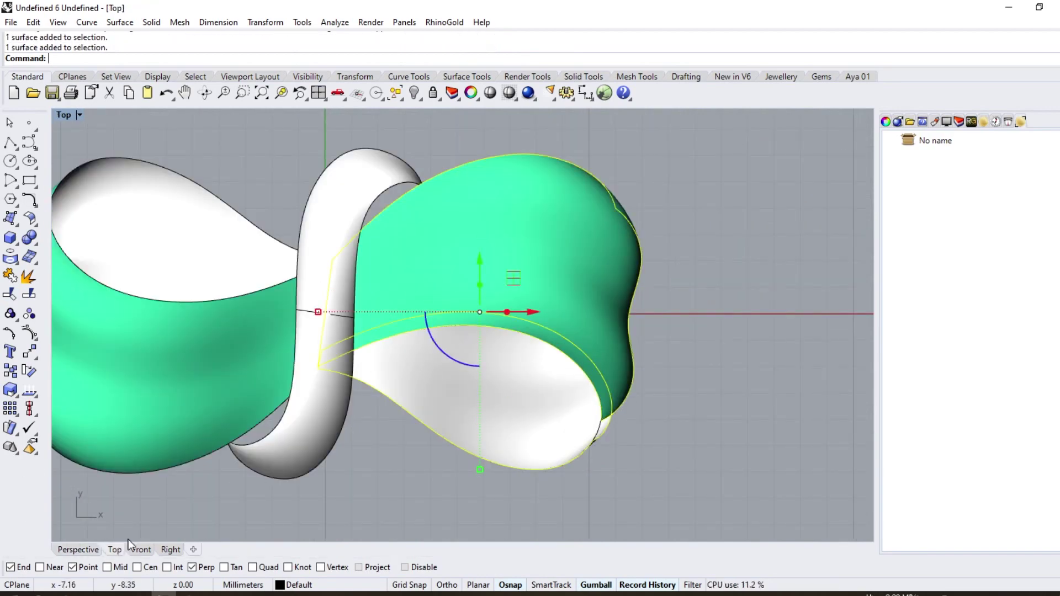
{"action": "left_click", "coordinate": [78, 550]}
{"action": "key", "text": "Escape"}
{"action": "right_click_drag", "start_coordinate": [439, 369], "coordinate": [473, 415]}
{"action": "scroll", "coordinate": [618, 338], "scroll_direction": "up", "scroll_amount": 8}
{"action": "scroll", "coordinate": [376, 369], "scroll_direction": "up", "scroll_amount": 5}
{"action": "scroll", "coordinate": [375, 369], "scroll_direction": "down", "scroll_amount": 5}
{"action": "scroll", "coordinate": [538, 386], "scroll_direction": "down", "scroll_amount": 6}
{"action": "scroll", "coordinate": [604, 419], "scroll_direction": "up", "scroll_amount": 5}
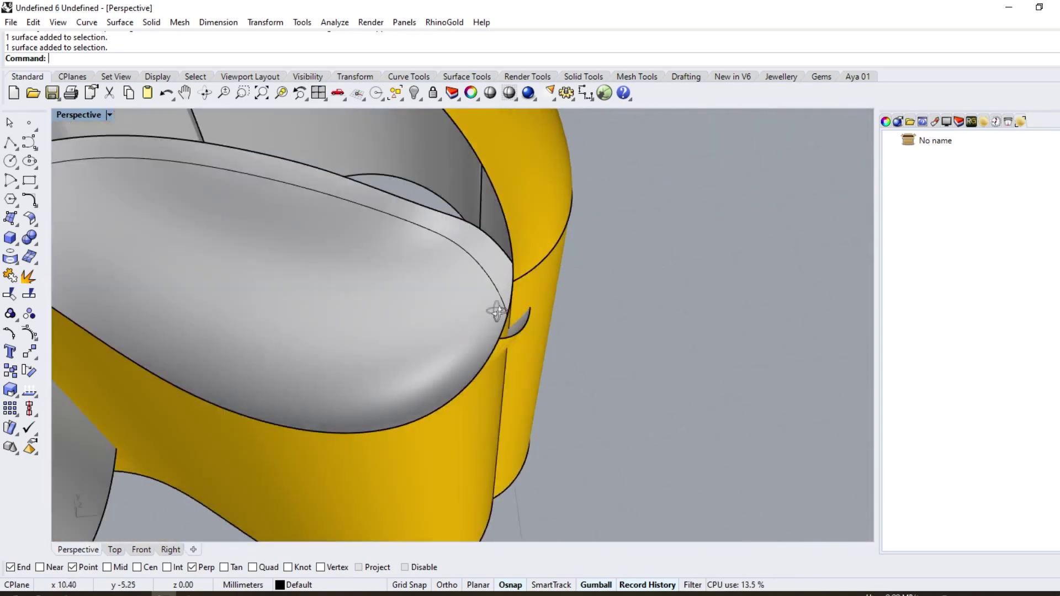
- Create intersection curves between the right loop's trimmed surface and the extruded side wall
{"action": "mouse_move", "coordinate": [497, 310]}
{"action": "right_mouse_down"}
{"action": "mouse_move", "coordinate": [551, 301]}
{"action": "mouse_move", "coordinate": [467, 386]}
{"action": "mouse_move", "coordinate": [489, 295]}
{"action": "right_mouse_up"}
{"action": "left_click", "coordinate": [489, 295]}
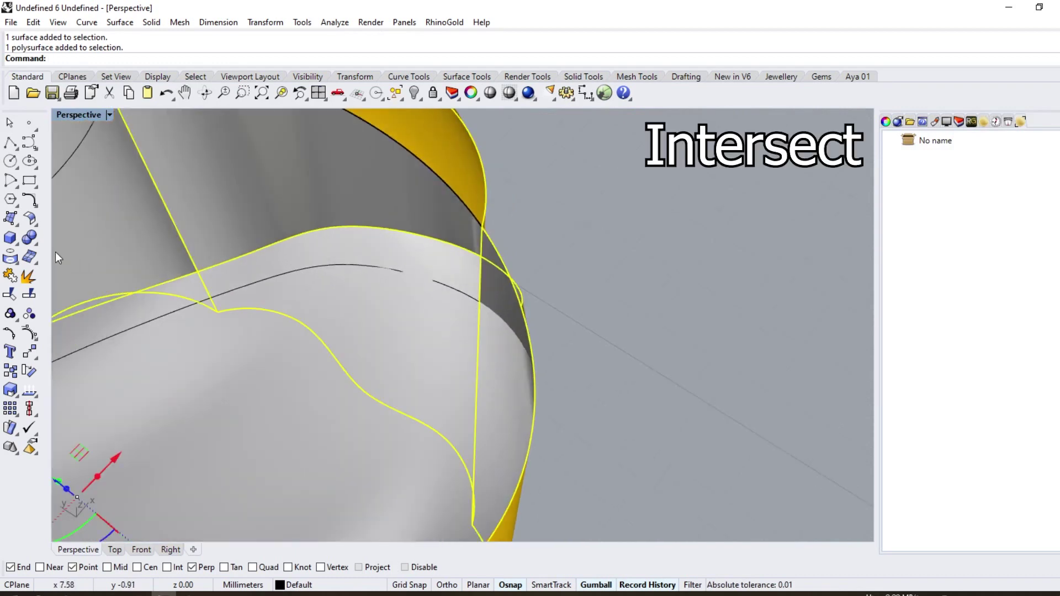
{"action": "left_click", "coordinate": [15, 263]}
{"action": "left_click", "coordinate": [35, 284]}
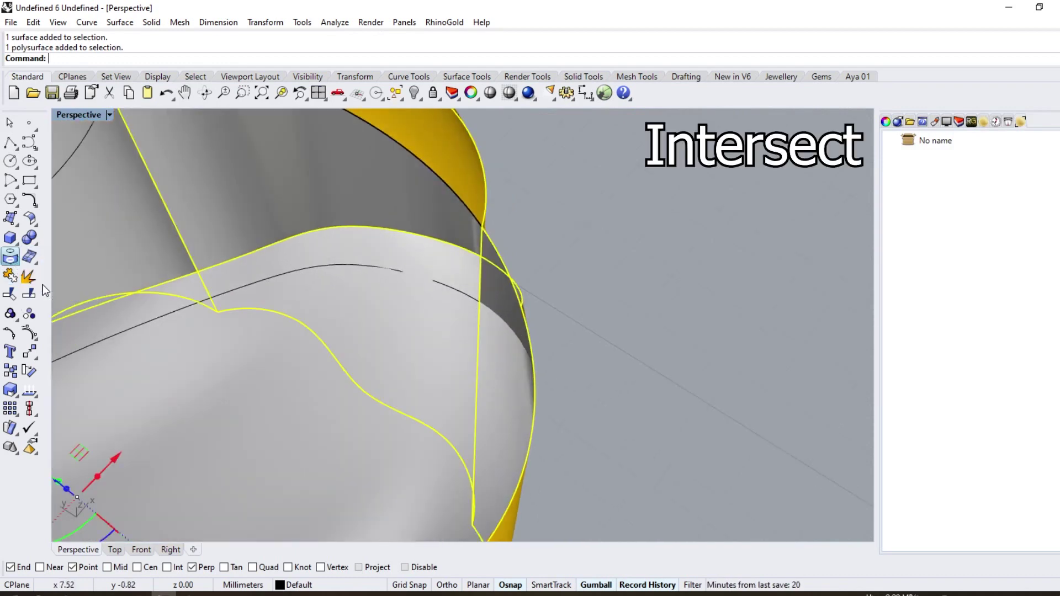
{"action": "left_click", "coordinate": [493, 310], "text": "ctrl"}
{"action": "key", "text": "Escape"}
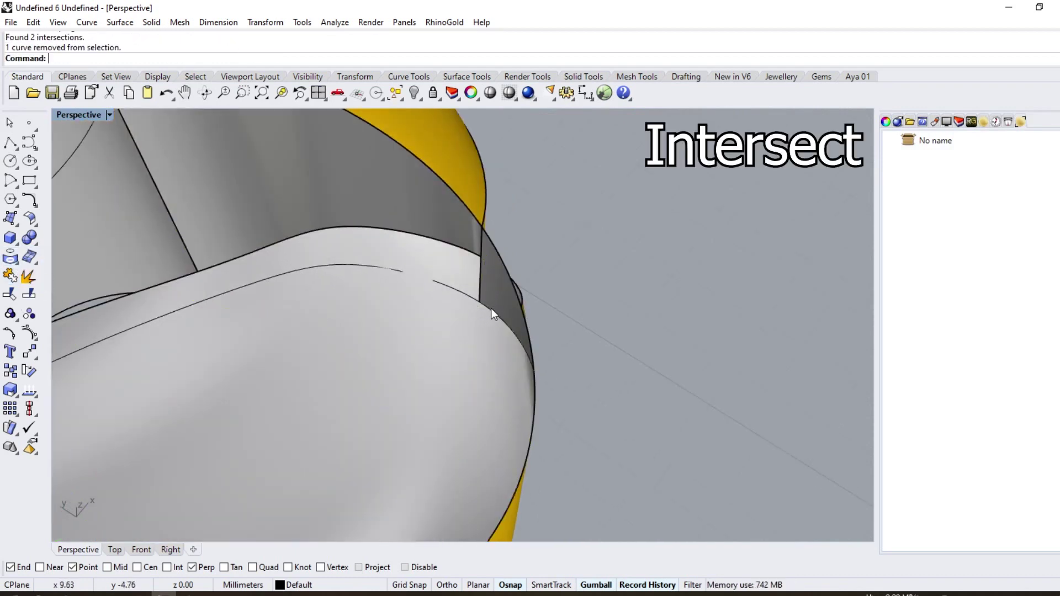
- Trim the corner of the side wall just below the loop's outer tip, using the intersection curve as cutter
{"action": "left_click", "coordinate": [491, 308]}
{"action": "key", "text": "Escape"}
{"action": "left_click", "coordinate": [491, 314]}
{"action": "right_click_drag", "start_coordinate": [490, 314], "coordinate": [205, 257]}
{"action": "left_click", "coordinate": [9, 295]}
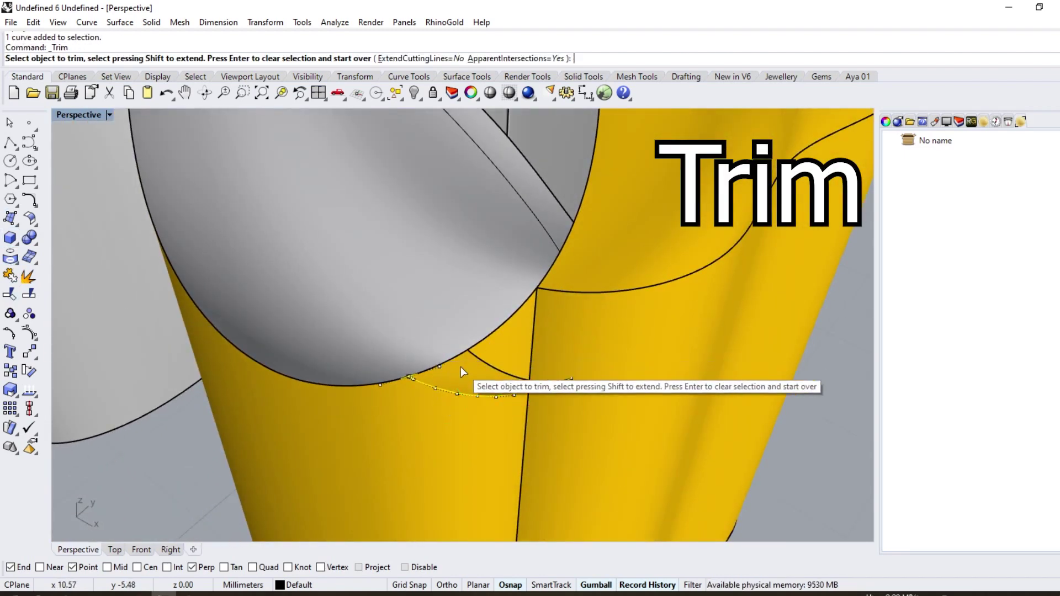
{"action": "left_click", "coordinate": [465, 370]}
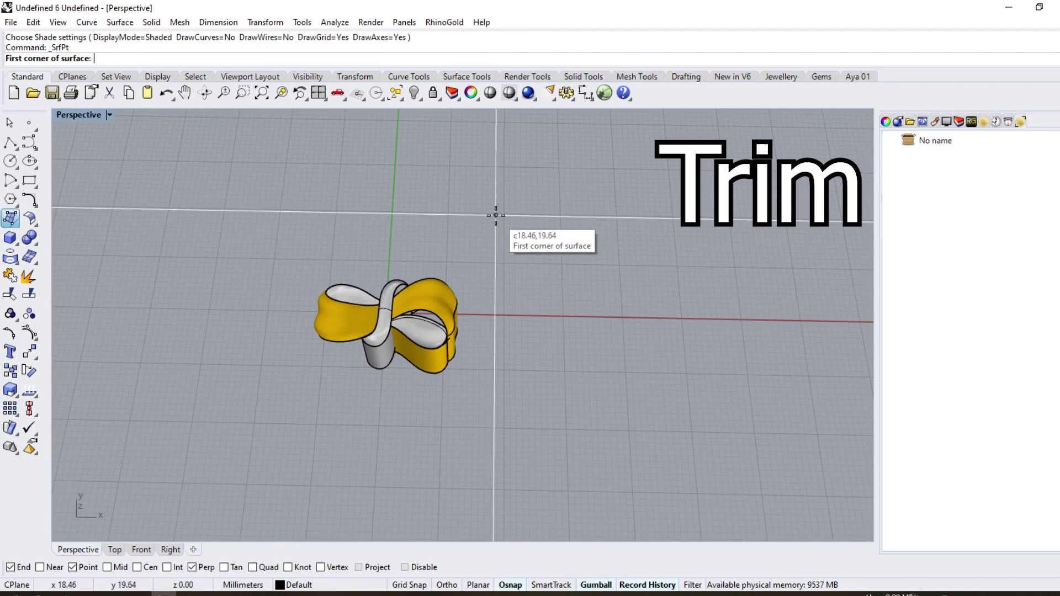
- Create a flat four-corner surface about 46 mm wide at base level, extending beyond the whole bow on all sides
{"action": "left_click", "coordinate": [496, 215]}
{"action": "left_click", "coordinate": [236, 214]}
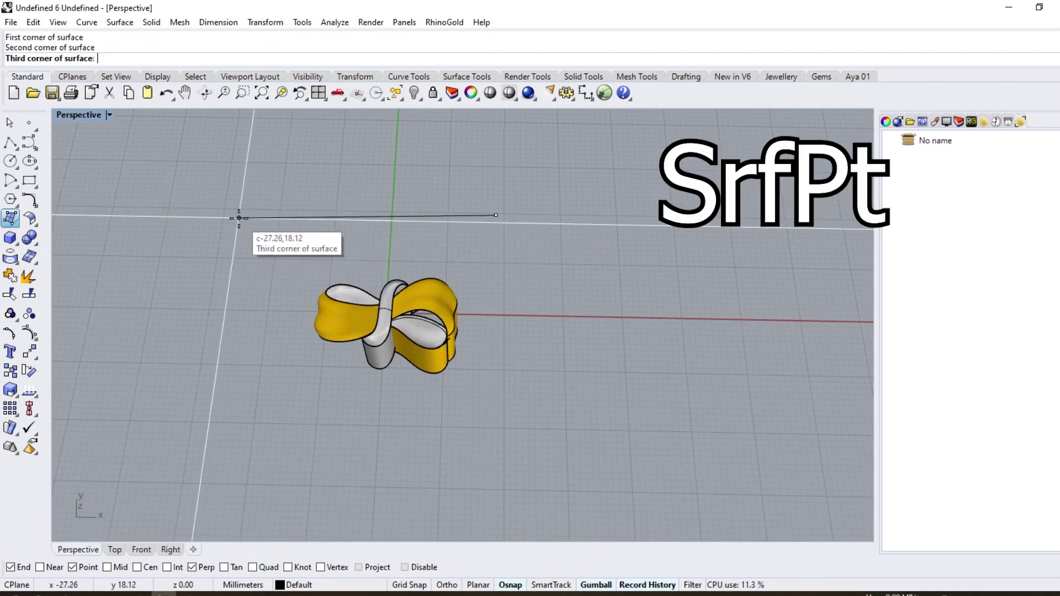
{"action": "left_click", "coordinate": [215, 378]}
{"action": "left_click", "coordinate": [568, 378]}
{"action": "scroll", "coordinate": [496, 346], "scroll_direction": "up", "scroll_amount": 5}
{"action": "left_click", "coordinate": [415, 363]}
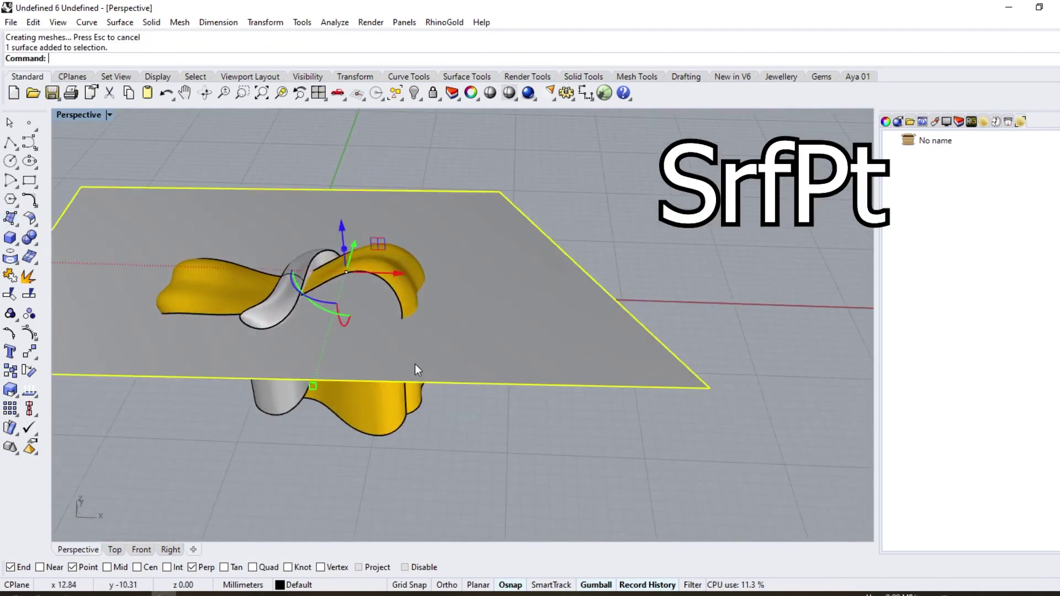
{"action": "right_click_drag", "start_coordinate": [415, 363], "coordinate": [406, 306]}
{"action": "scroll", "coordinate": [313, 300], "scroll_direction": "up", "scroll_amount": 6}
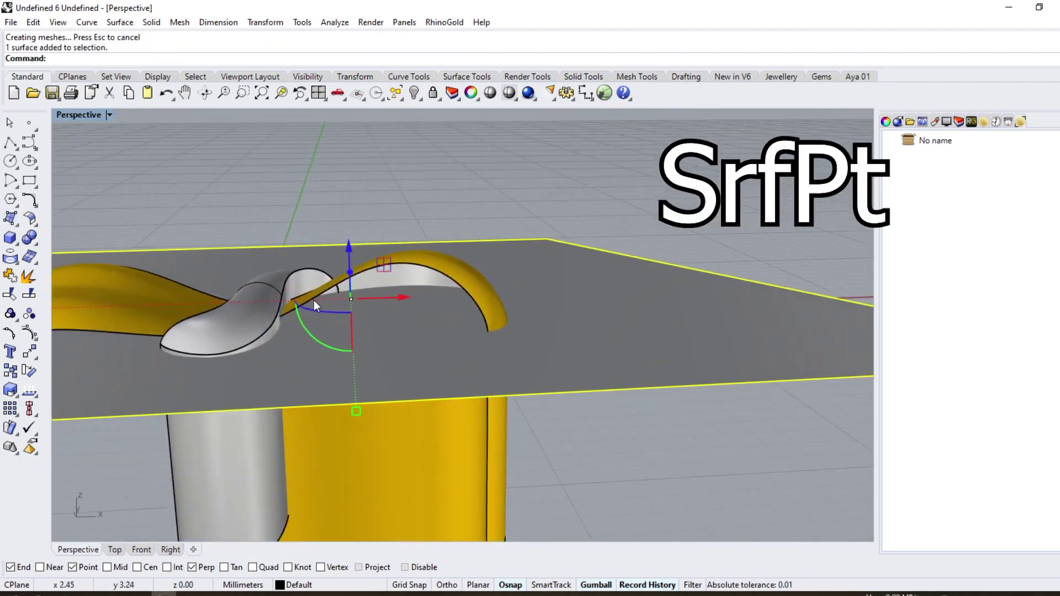
- Move the flat surface 2.5 mm straight down from base level, working in the Front view with shaded display
{"action": "left_click", "coordinate": [137, 553]}
{"action": "key", "text": "ctrl+alt+s"}
{"action": "mouse_move", "coordinate": [492, 251]}
{"action": "left_mouse_down"}
{"action": "mouse_move", "coordinate": [493, 276]}
{"action": "mouse_move", "coordinate": [471, 235]}
{"action": "mouse_move", "coordinate": [473, 302]}
{"action": "left_mouse_up"}
{"action": "scroll", "coordinate": [531, 327], "scroll_direction": "up", "scroll_amount": 4}
{"action": "key", "text": "ctrl+z"}
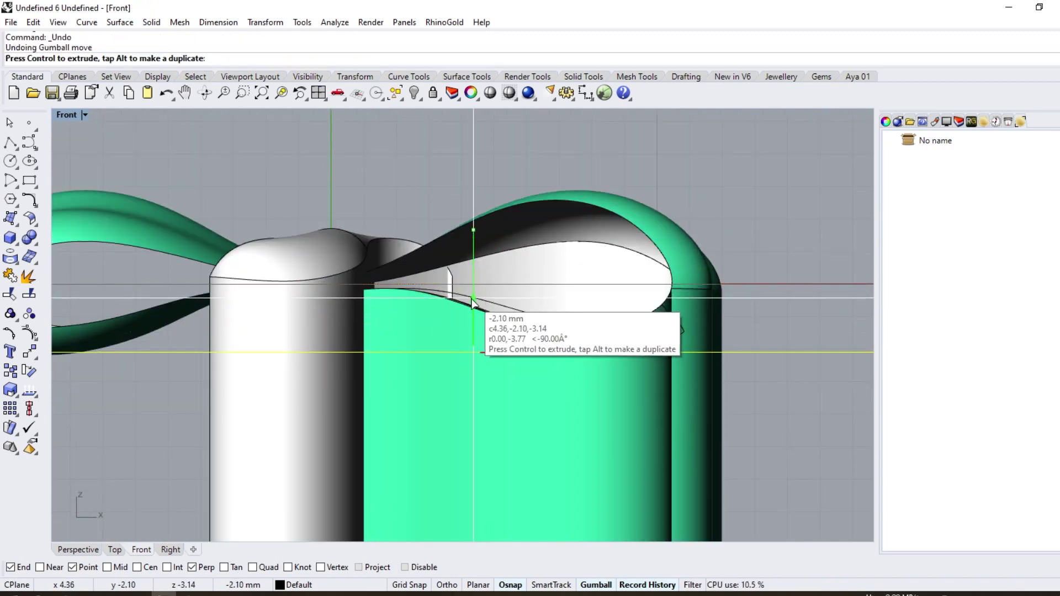
{"action": "type", "text": "2"}
{"action": "key", "text": "Return"}
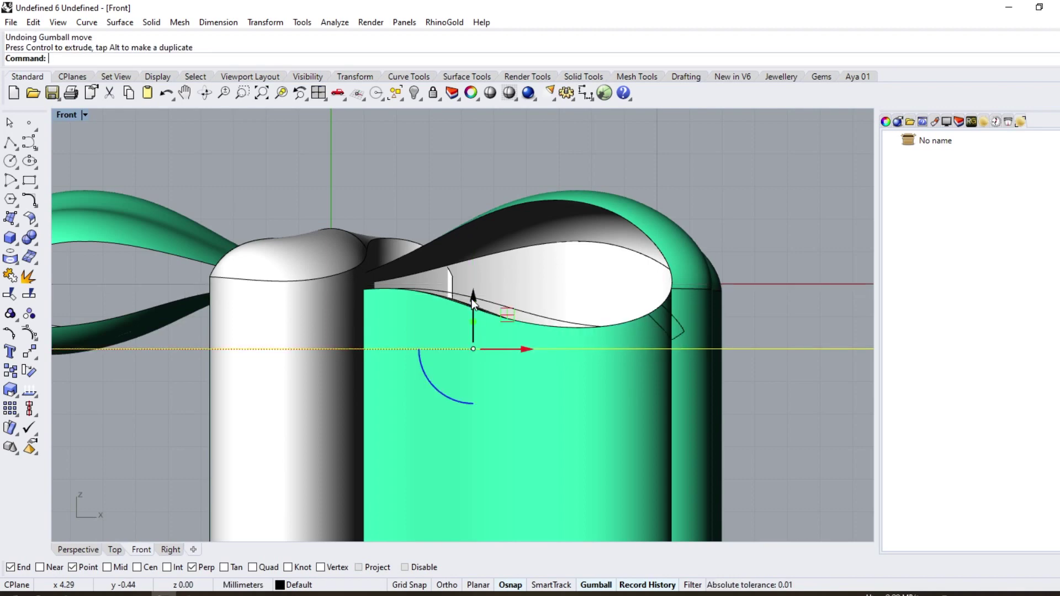
{"action": "type", "text": "-2.5"}
{"action": "key", "text": "Return"}
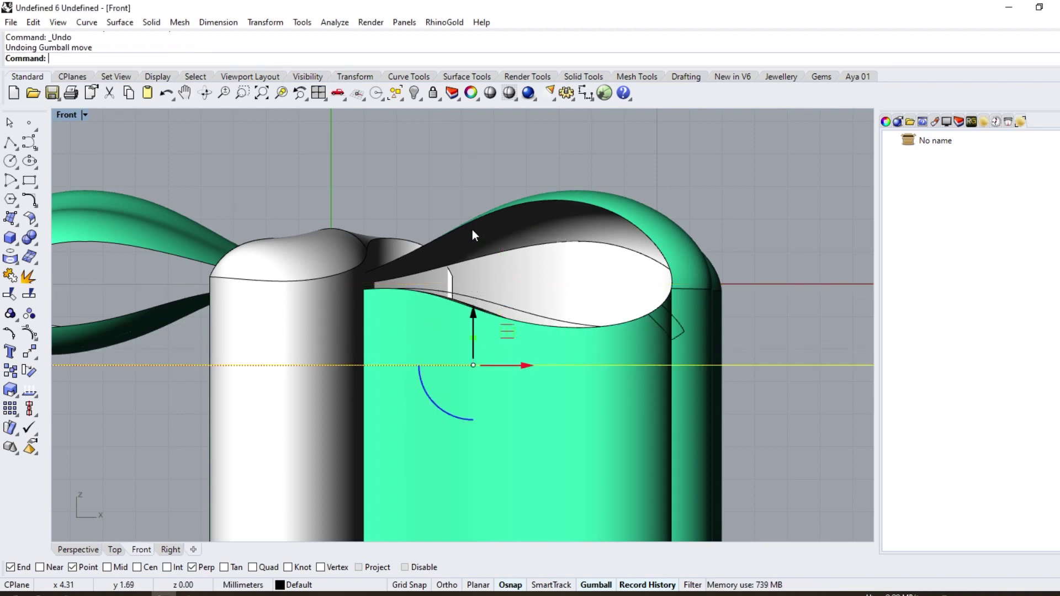
- Measure the vertical distances from the flat surface up to the right loop and to the centre band's edge
{"action": "scroll", "coordinate": [473, 231], "scroll_direction": "down", "scroll_amount": 4}
{"action": "left_click", "coordinate": [695, 243]}
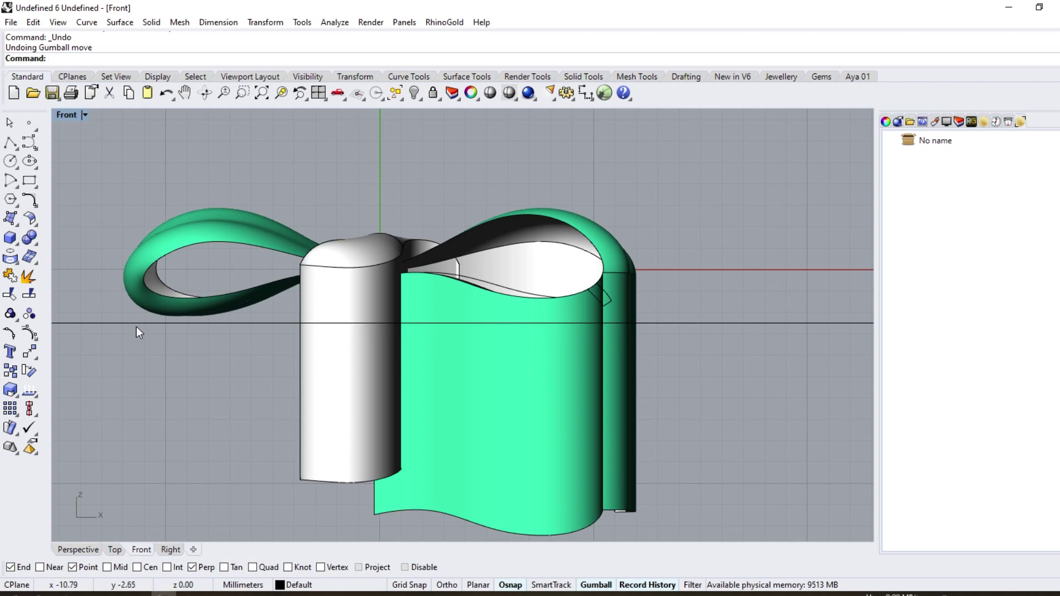
{"action": "left_click", "coordinate": [35, 395]}
{"action": "left_click", "coordinate": [107, 399]}
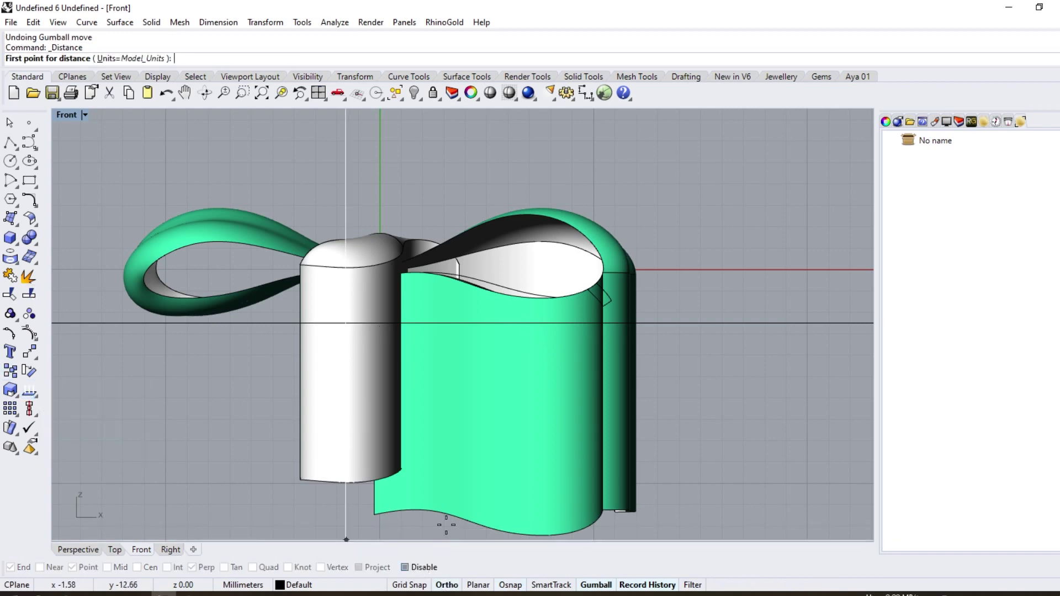
{"action": "scroll", "coordinate": [522, 325], "scroll_direction": "up", "scroll_amount": 2}
{"action": "left_click", "coordinate": [528, 321]}
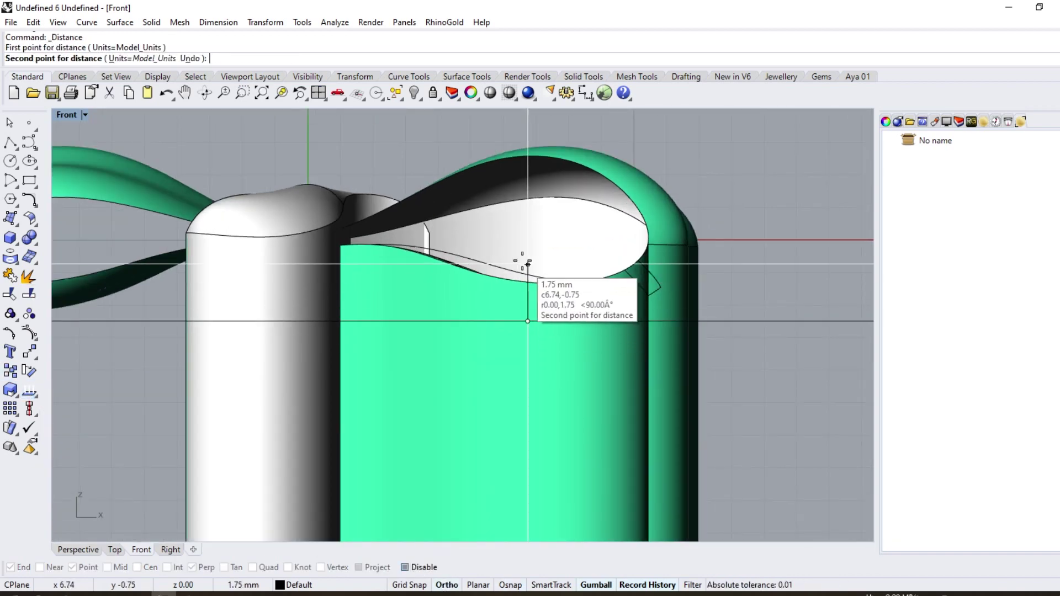
{"action": "scroll", "coordinate": [522, 260], "scroll_direction": "down", "scroll_amount": 2}
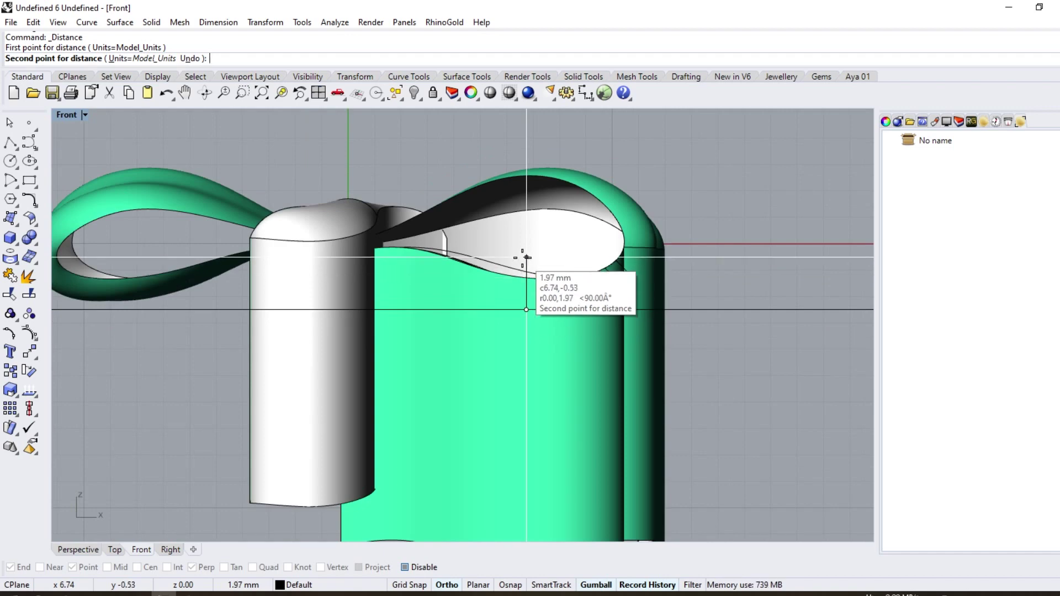
{"action": "right_click", "coordinate": [522, 256]}
{"action": "right_click", "coordinate": [319, 303]}
{"action": "left_click", "coordinate": [319, 310]}
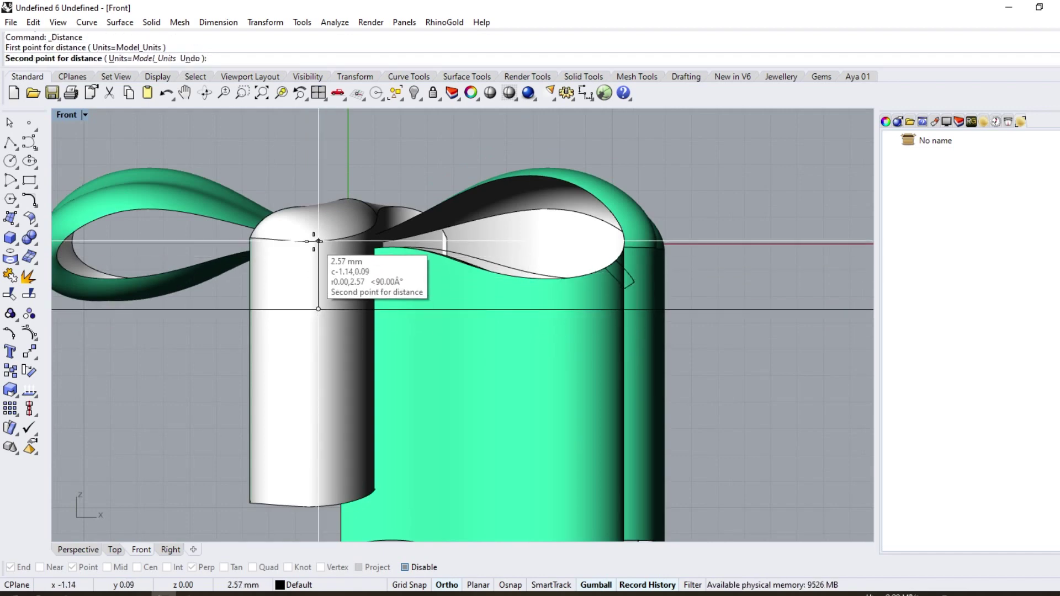
{"action": "key", "text": "Escape"}
- Lower the flat surface by a further 0.5 mm and lock it
{"action": "scroll", "coordinate": [402, 304], "scroll_direction": "down", "scroll_amount": 2}
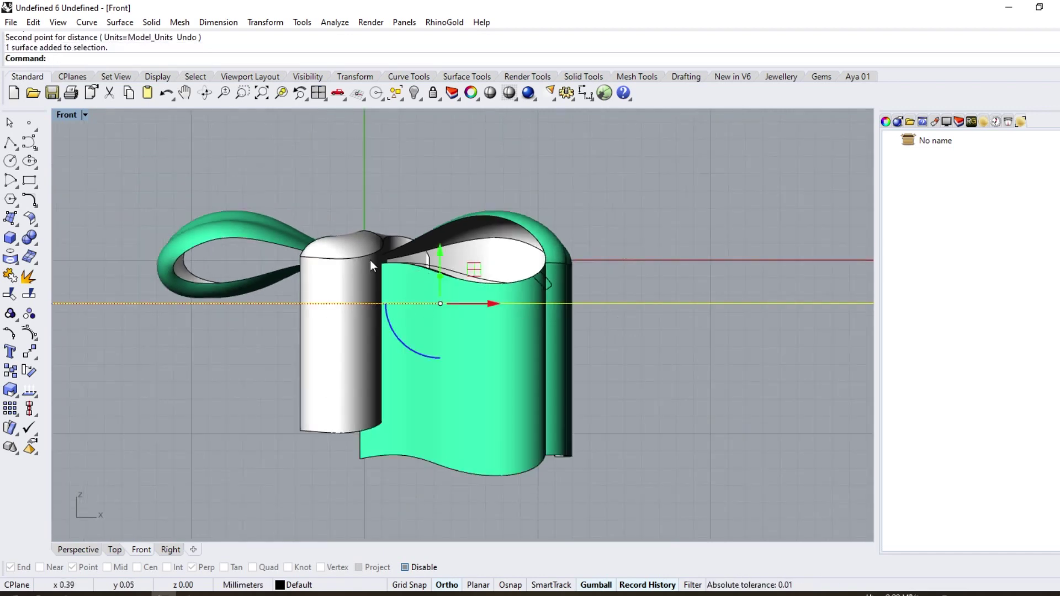
{"action": "type", "text": "-.5"}
{"action": "key", "text": "Return"}
{"action": "left_click", "coordinate": [434, 94]}
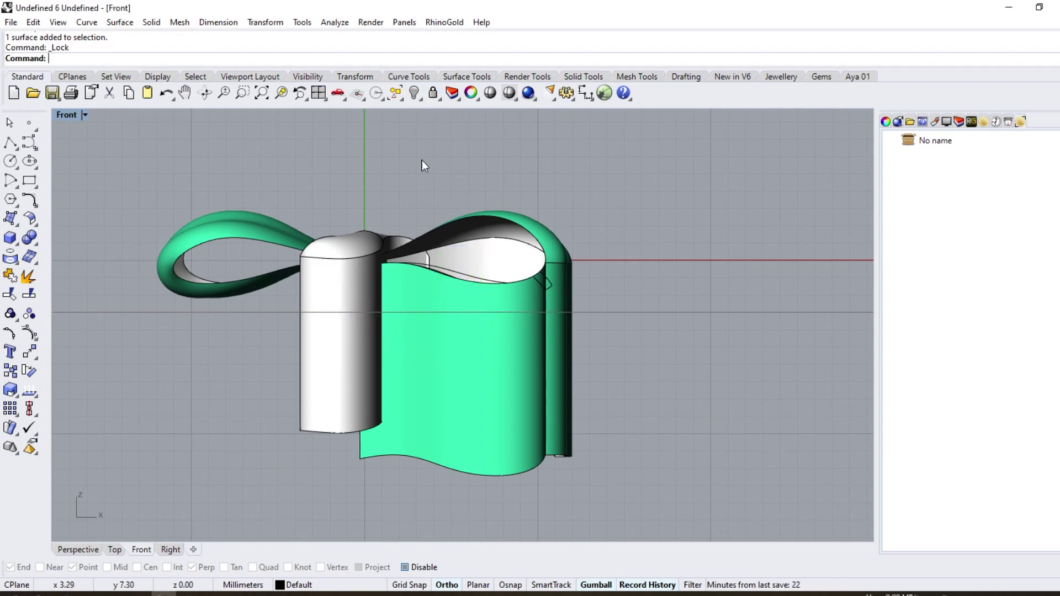
- Pull down the two front control points of the centre band's edge curve so the band dips lower at the front
{"action": "scroll", "coordinate": [372, 227], "scroll_direction": "up", "scroll_amount": 6}
{"action": "left_click", "coordinate": [336, 288]}
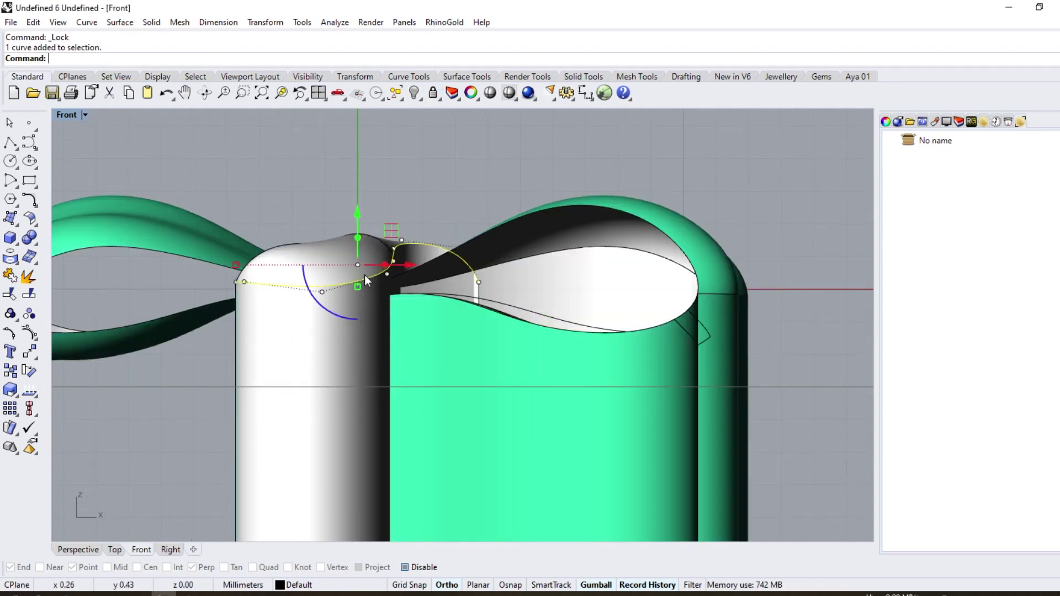
{"action": "left_click", "coordinate": [322, 291]}
{"action": "left_click_drag", "start_coordinate": [323, 291], "coordinate": [322, 328]}
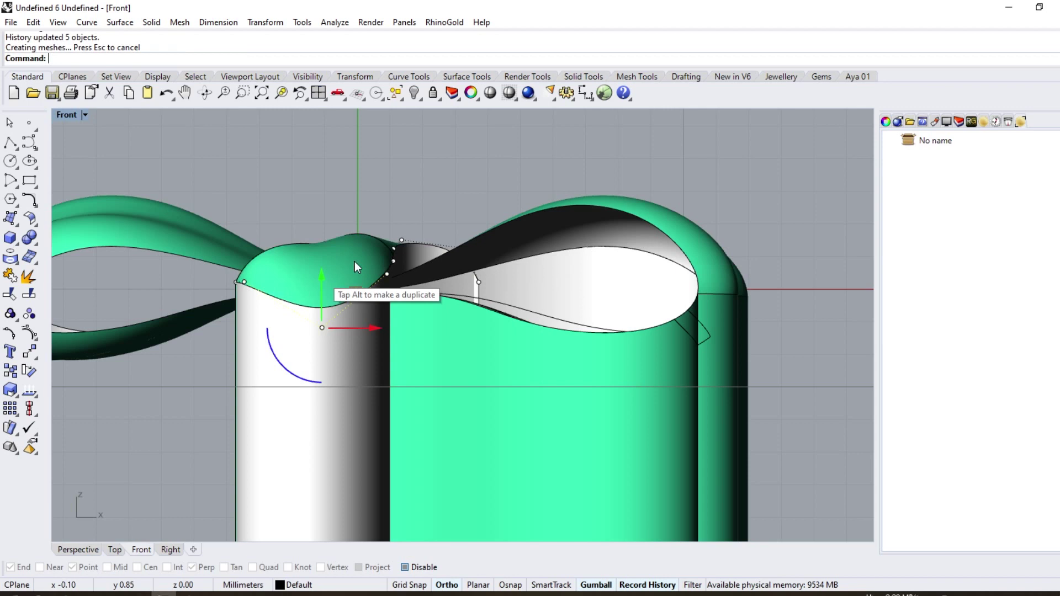
{"action": "left_click_drag", "start_coordinate": [245, 258], "coordinate": [244, 284]}
{"action": "left_click", "coordinate": [245, 284]}
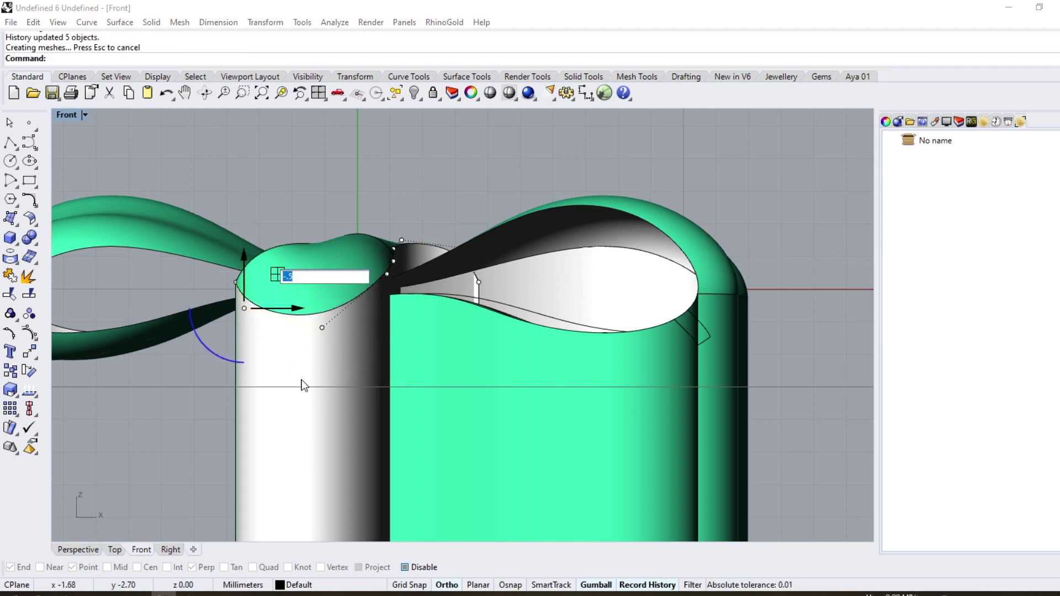
{"action": "scroll", "coordinate": [253, 319], "scroll_direction": "up", "scroll_amount": 4}
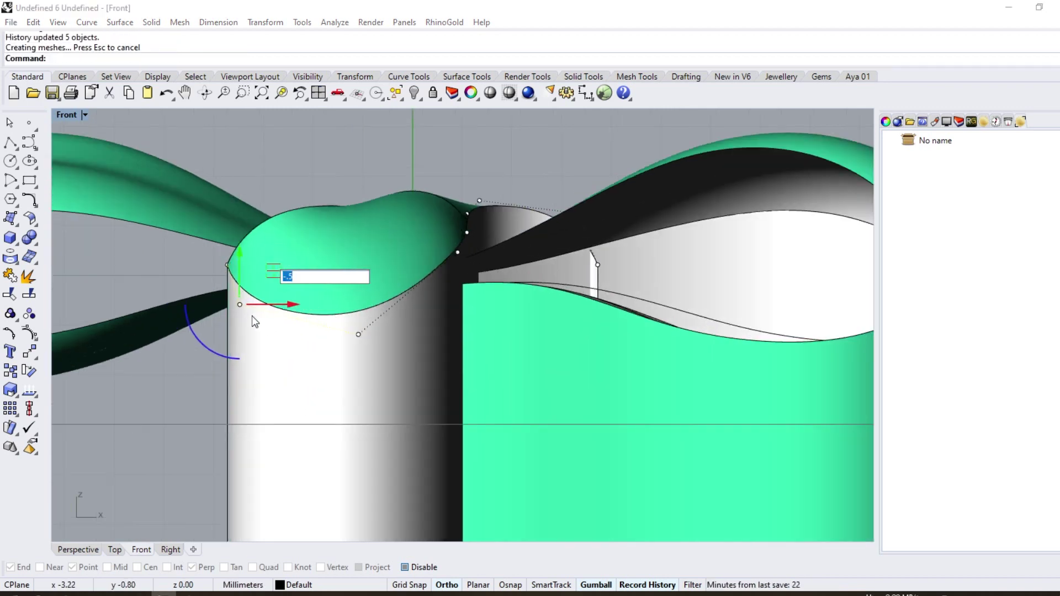
{"action": "key", "text": "Return"}
- In wireframe display, move the band's raised edge-curve end control point straight down onto the end of the lowered front edge
{"action": "left_click", "coordinate": [73, 550]}
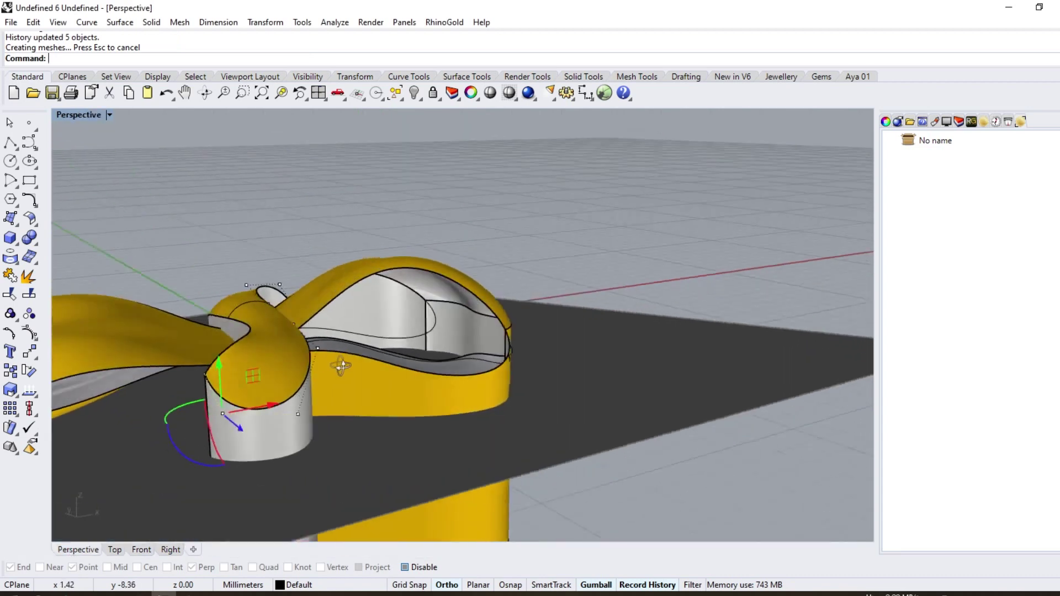
{"action": "left_click_drag", "start_coordinate": [393, 373], "coordinate": [430, 332]}
{"action": "right_click_drag", "start_coordinate": [430, 332], "coordinate": [141, 307]}
{"action": "scroll", "coordinate": [517, 288], "scroll_direction": "up", "scroll_amount": 5}
{"action": "key", "text": "ctrl+alt+w"}
{"action": "left_click", "coordinate": [29, 351]}
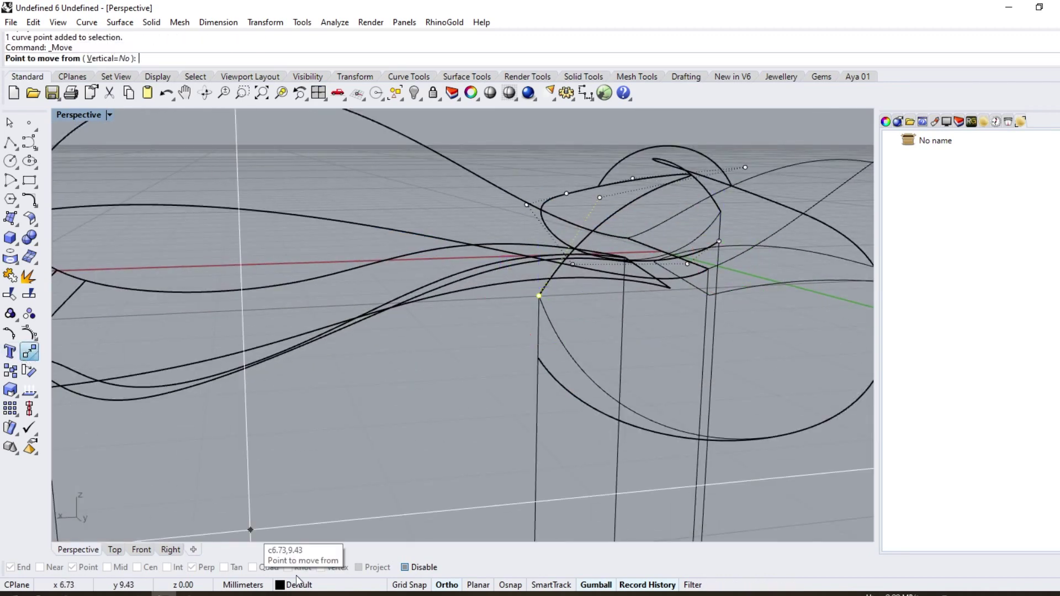
{"action": "left_click", "coordinate": [538, 296]}
{"action": "left_click", "coordinate": [538, 357]}
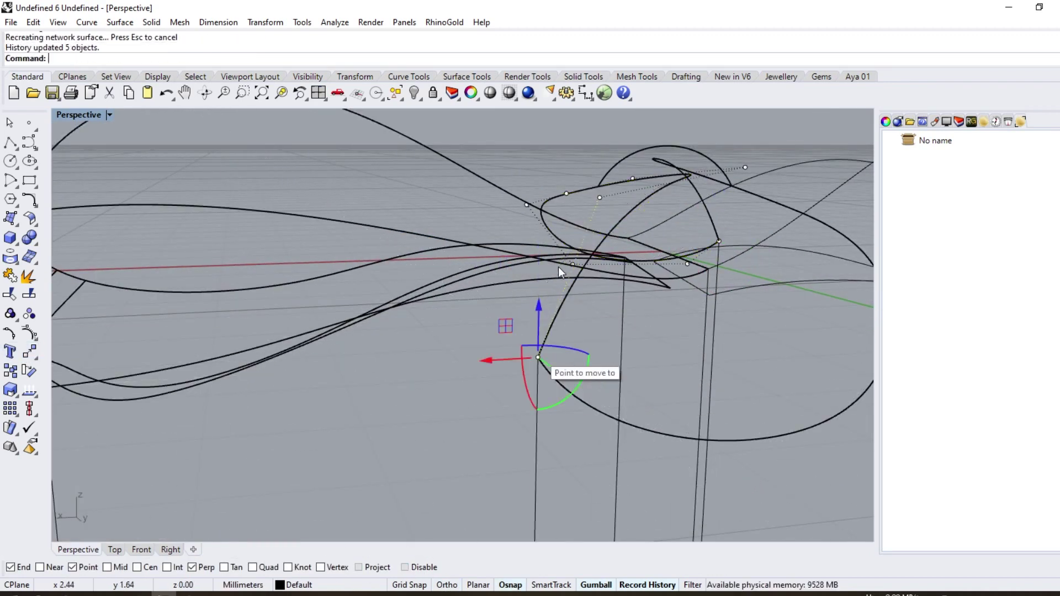
- Lower the control points of the centre band's edge curve beside the right loop, switching to shaded display to refine the curve
{"action": "right_click_drag", "start_coordinate": [578, 236], "coordinate": [694, 241]}
{"action": "left_click", "coordinate": [787, 203]}
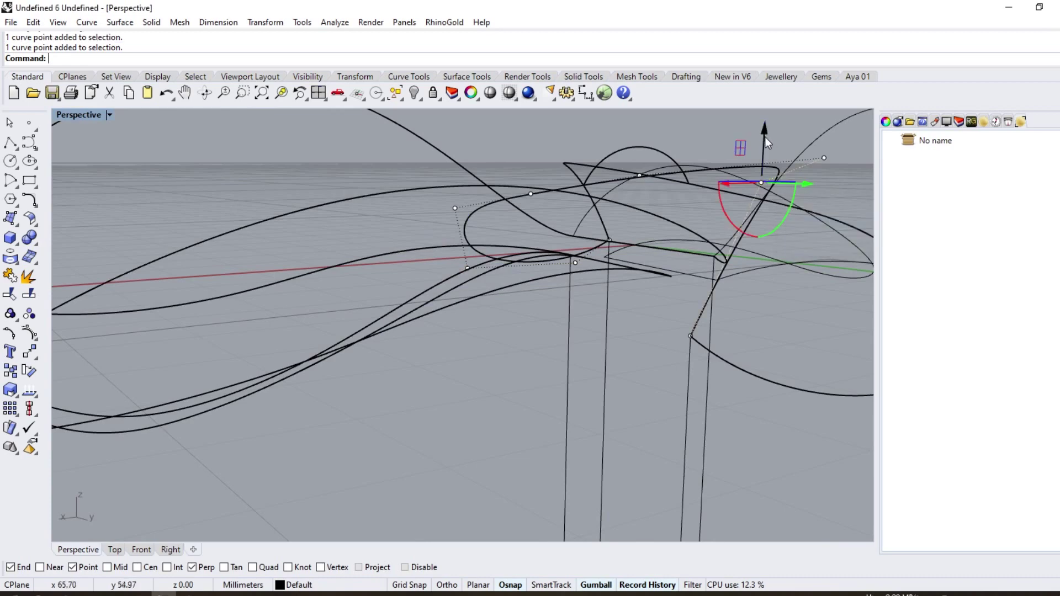
{"action": "left_click_drag", "start_coordinate": [764, 137], "coordinate": [762, 199]}
{"action": "key", "text": "ctrl+alt+s"}
{"action": "right_click_drag", "start_coordinate": [696, 271], "coordinate": [504, 352]}
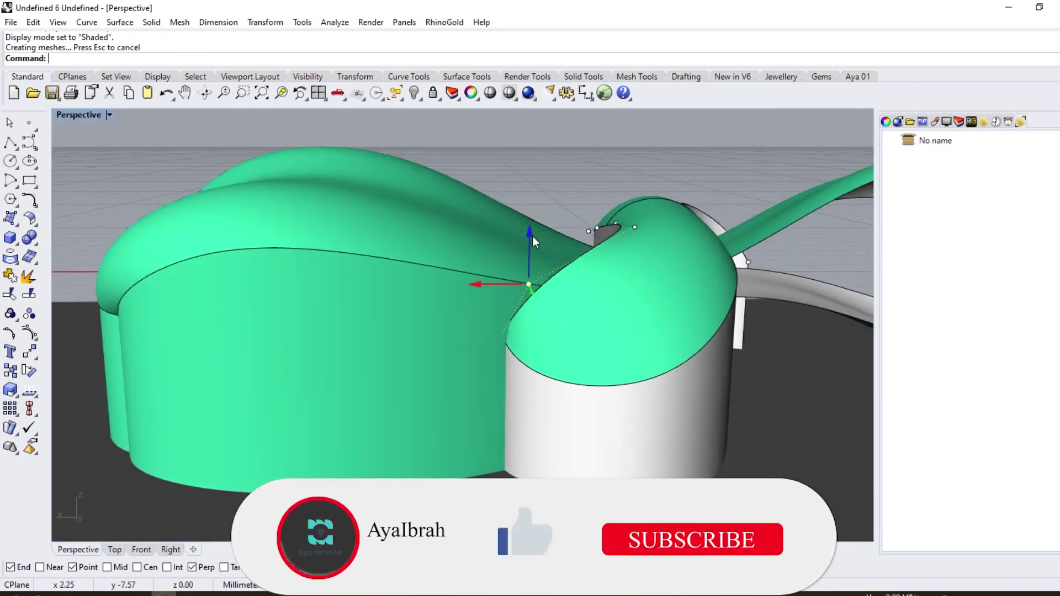
{"action": "left_click_drag", "start_coordinate": [532, 236], "coordinate": [526, 272]}
{"action": "right_click_drag", "start_coordinate": [511, 304], "coordinate": [696, 354]}
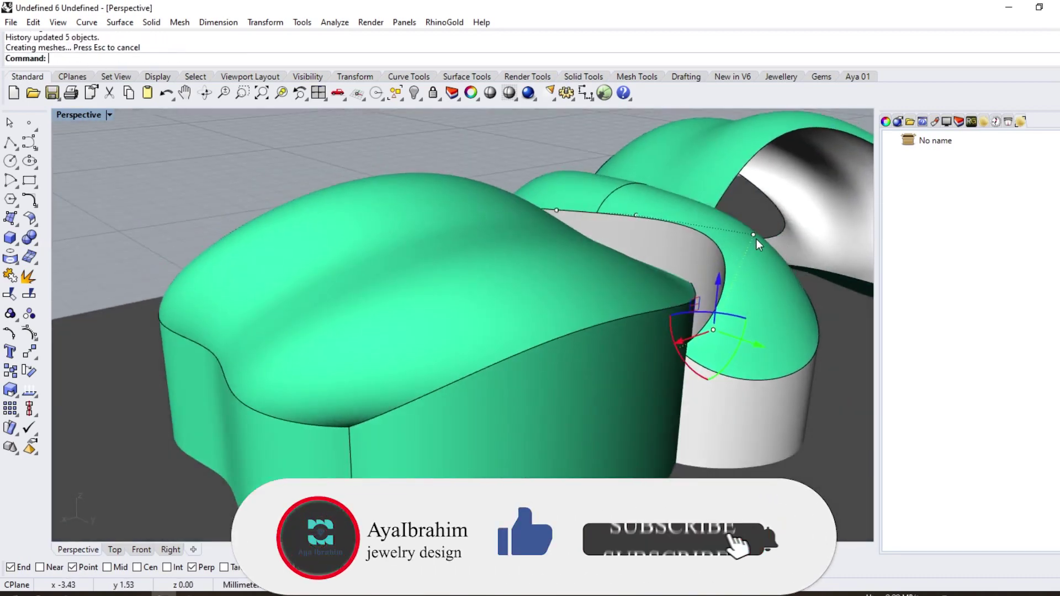
{"action": "left_click_drag", "start_coordinate": [754, 236], "coordinate": [700, 284]}
{"action": "right_click_drag", "start_coordinate": [700, 283], "coordinate": [854, 319]}
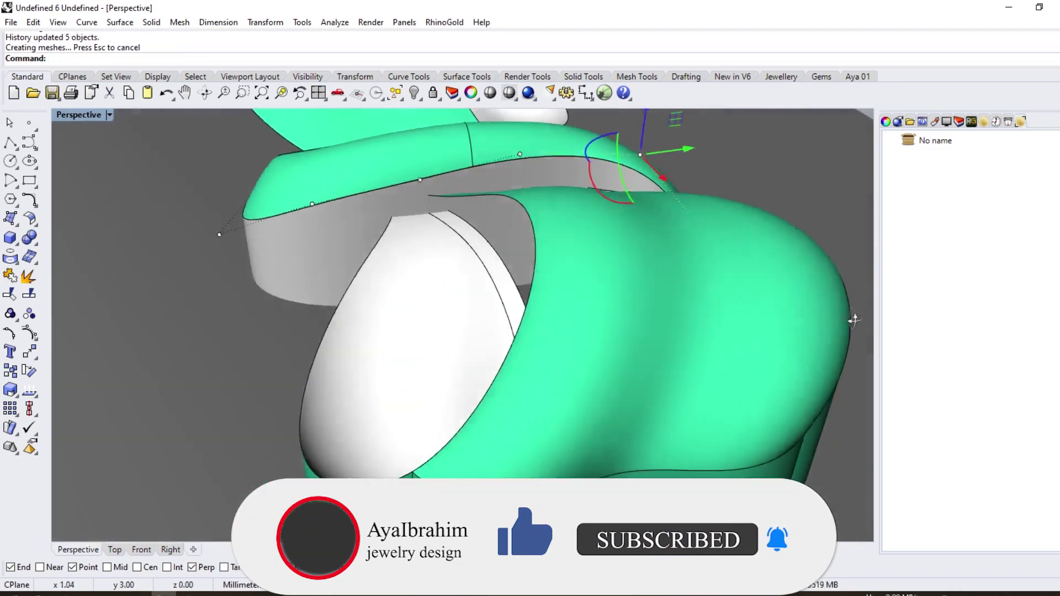
- Raise an intermediate control point of the centre band's edge curve and finish the point editing
{"action": "scroll", "coordinate": [383, 314], "scroll_direction": "down", "scroll_amount": 7}
{"action": "right_click_drag", "start_coordinate": [382, 314], "coordinate": [296, 333]}
{"action": "scroll", "coordinate": [463, 295], "scroll_direction": "up", "scroll_amount": 6}
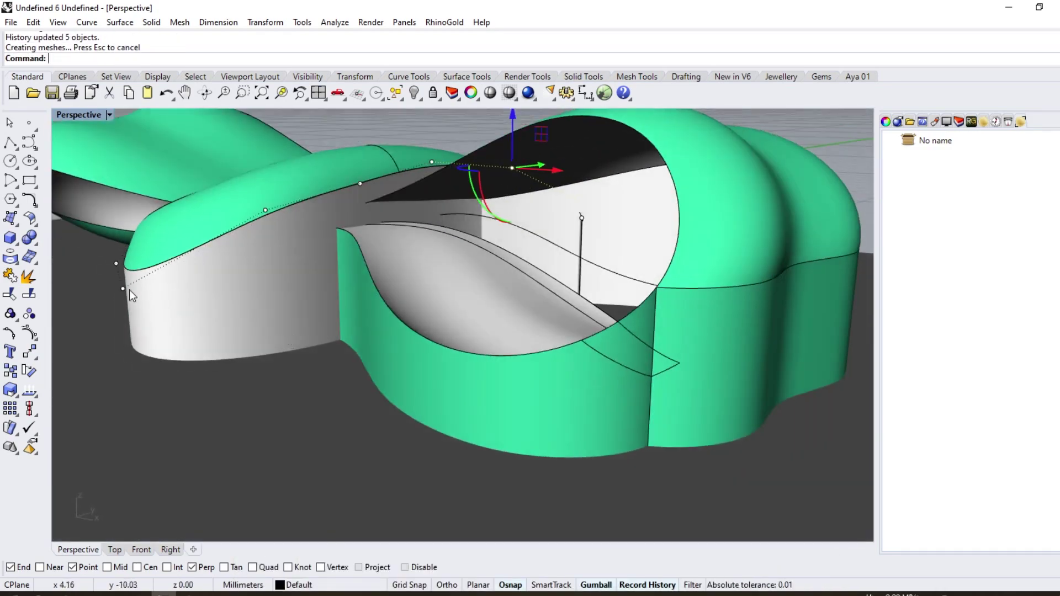
{"action": "left_click", "coordinate": [265, 210]}
{"action": "left_click_drag", "start_coordinate": [263, 210], "coordinate": [270, 180]}
{"action": "right_click_drag", "start_coordinate": [270, 180], "coordinate": [309, 406]}
{"action": "scroll", "coordinate": [466, 396], "scroll_direction": "down", "scroll_amount": 8}
{"action": "key", "text": "Escape"}
{"action": "key", "text": "Escape"}
- In the front view, trim off the side walls below the unlocked flat reference surface and delete that surface
{"action": "left_click", "coordinate": [142, 550]}
{"action": "scroll", "coordinate": [432, 413], "scroll_direction": "down", "scroll_amount": 9}
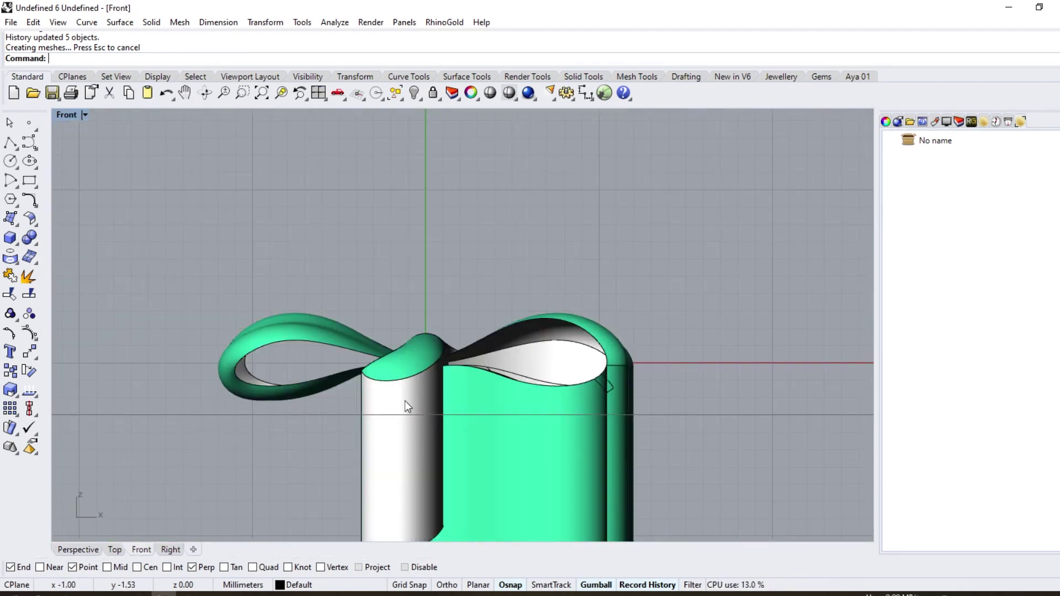
{"action": "left_click", "coordinate": [561, 376]}
{"action": "scroll", "coordinate": [561, 376], "scroll_direction": "down", "scroll_amount": 3}
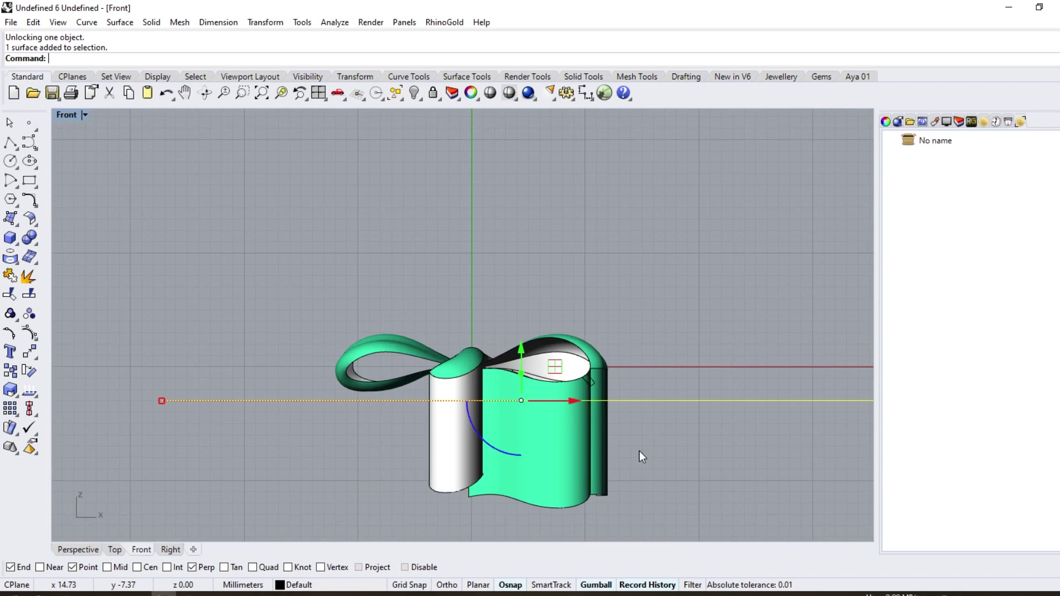
{"action": "left_click", "coordinate": [13, 295]}
{"action": "left_click_drag", "start_coordinate": [622, 453], "coordinate": [367, 466]}
{"action": "right_click", "coordinate": [385, 455]}
{"action": "key", "text": "Delete"}
{"action": "right_click_drag", "start_coordinate": [403, 406], "coordinate": [402, 441]}
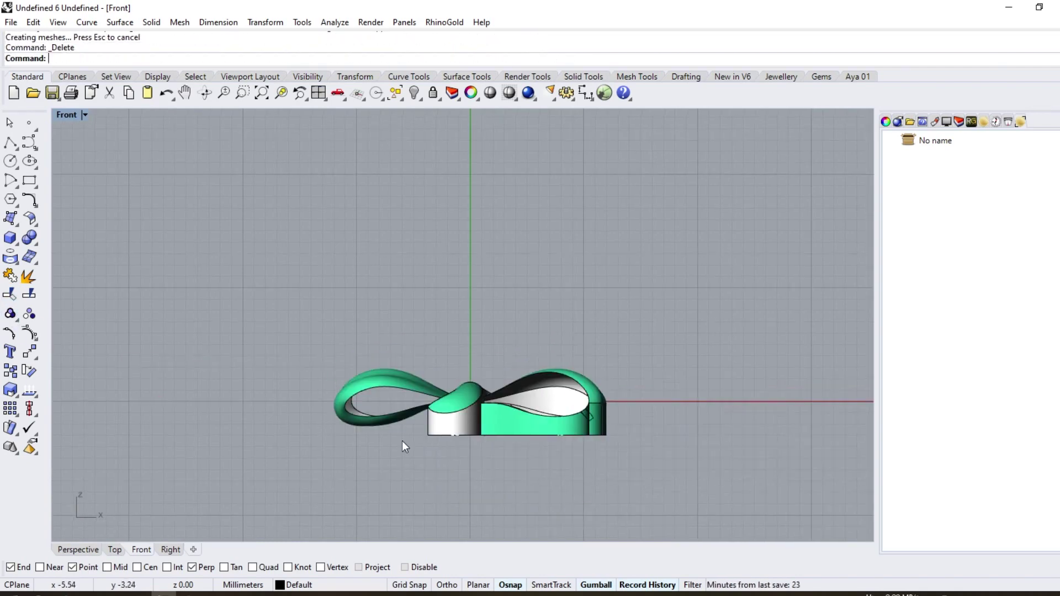
- Delete the left loop of the bow in the perspective view
{"action": "left_click", "coordinate": [85, 551]}
{"action": "left_click", "coordinate": [323, 303]}
{"action": "right_click_drag", "start_coordinate": [294, 434], "coordinate": [639, 229]}
{"action": "key", "text": "Delete"}
- Examine the right loop's upper surface, lower surface and side walls by selecting them individually
{"action": "scroll", "coordinate": [595, 508], "scroll_direction": "up", "scroll_amount": 6}
{"action": "left_click", "coordinate": [538, 299]}
{"action": "left_click", "coordinate": [603, 525]}
{"action": "scroll", "coordinate": [639, 230], "scroll_direction": "down", "scroll_amount": 6}
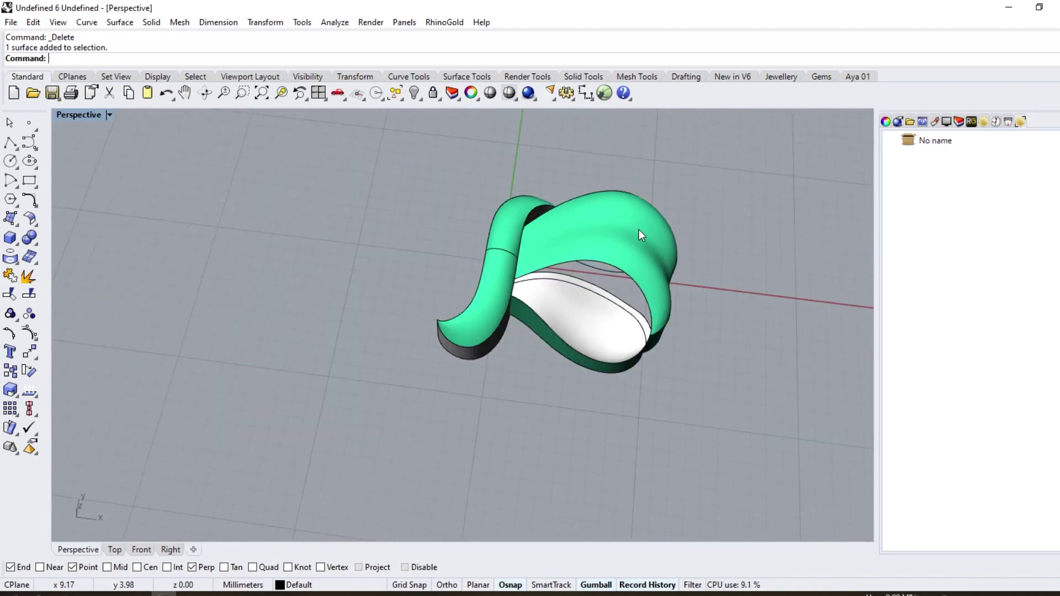
{"action": "scroll", "coordinate": [594, 292], "scroll_direction": "up", "scroll_amount": 7}
{"action": "left_click", "coordinate": [594, 290]}
{"action": "left_click", "coordinate": [542, 190], "text": "shift"}
{"action": "right_click_drag", "start_coordinate": [547, 325], "coordinate": [486, 292]}
{"action": "left_click", "coordinate": [440, 281], "text": "shift"}
{"action": "scroll", "coordinate": [486, 288], "scroll_direction": "down", "scroll_amount": 7}
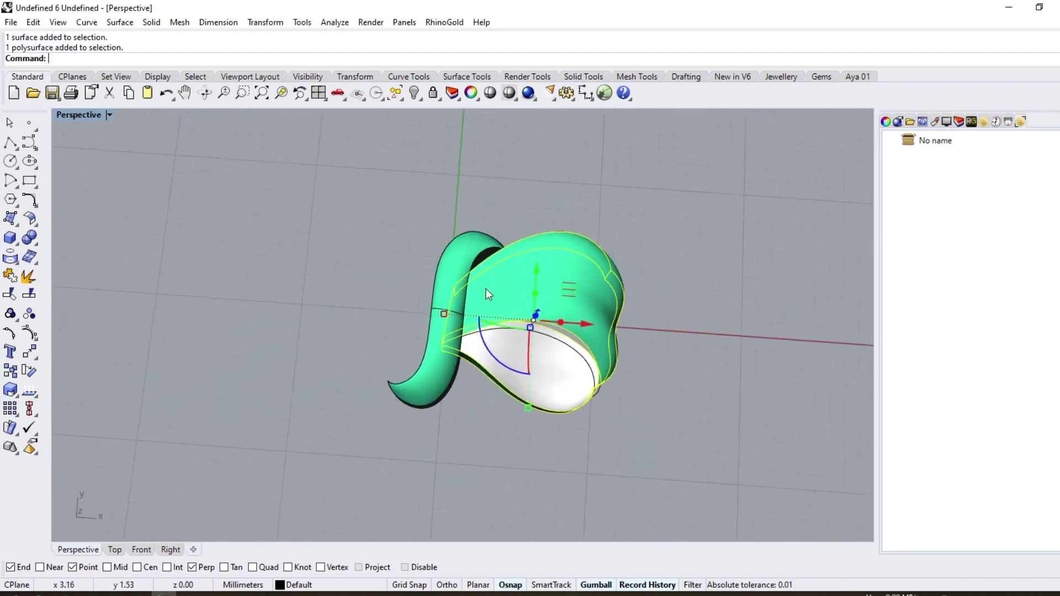
{"action": "scroll", "coordinate": [485, 288], "scroll_direction": "up", "scroll_amount": 2}
{"action": "right_click_drag", "start_coordinate": [366, 260], "coordinate": [412, 329]}
{"action": "key", "text": "Escape"}
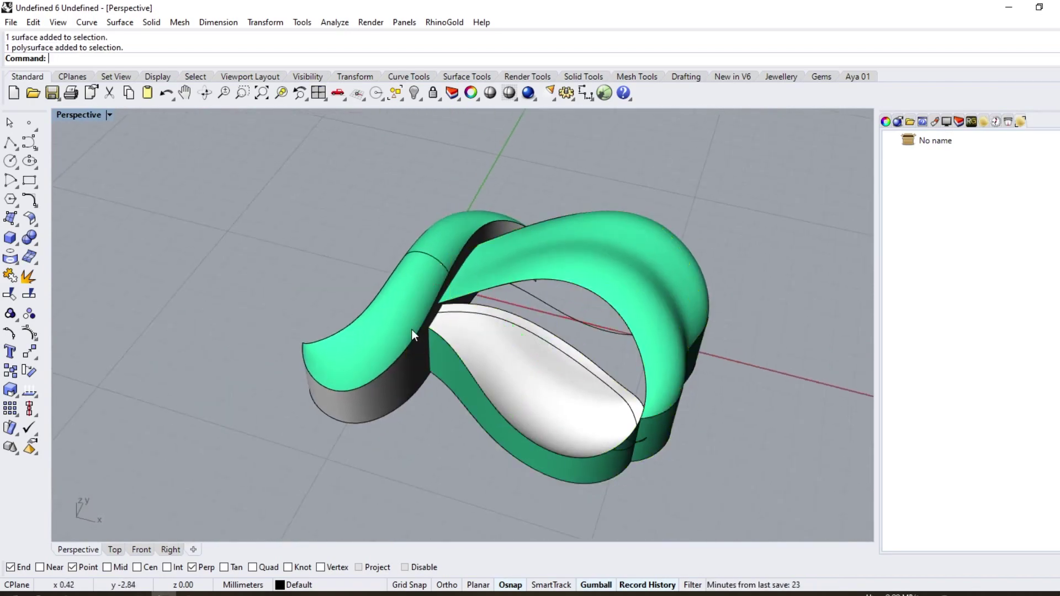
- Hide the centre band's domed top and offset its wall beside the loop inward by 0.6 mm with Solid set to No
{"action": "left_click", "coordinate": [414, 94]}
{"action": "right_click_drag", "start_coordinate": [497, 265], "coordinate": [527, 296]}
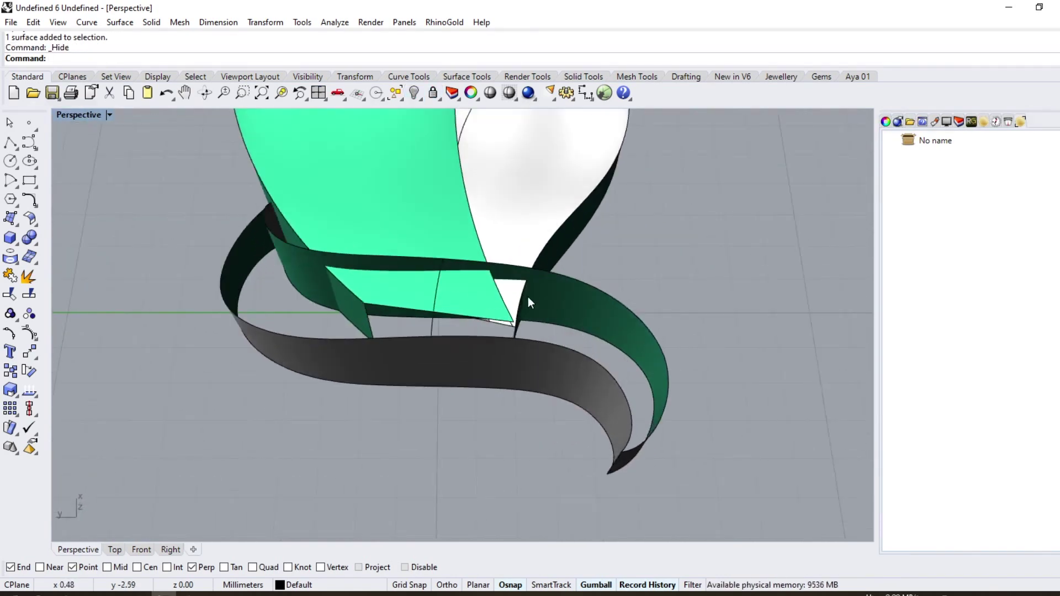
{"action": "left_click", "coordinate": [588, 300]}
{"action": "left_click", "coordinate": [38, 222]}
{"action": "left_click", "coordinate": [67, 246]}
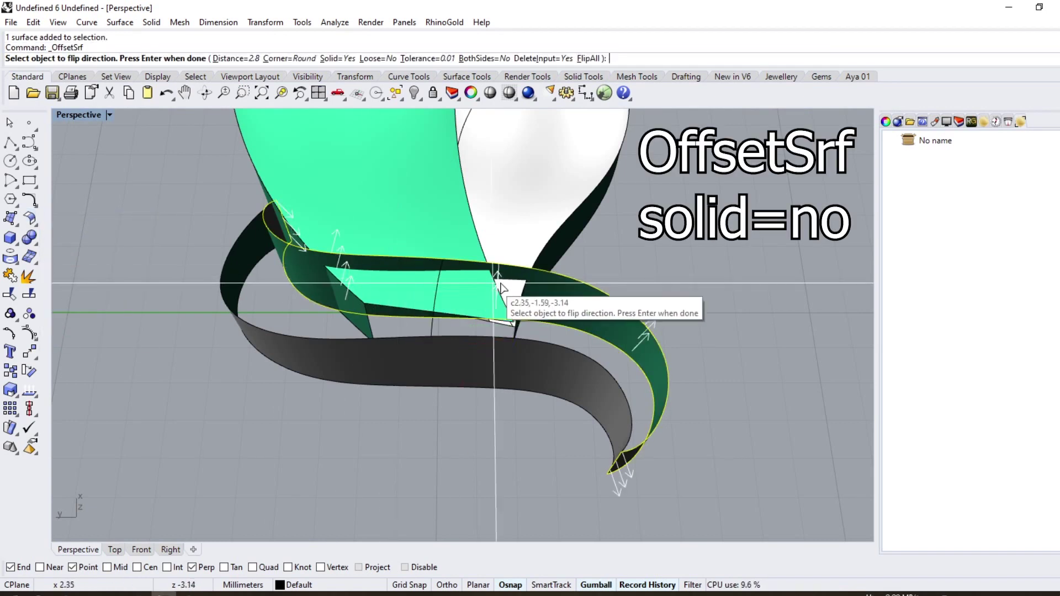
{"action": "left_click", "coordinate": [502, 287]}
{"action": "left_click", "coordinate": [337, 58]}
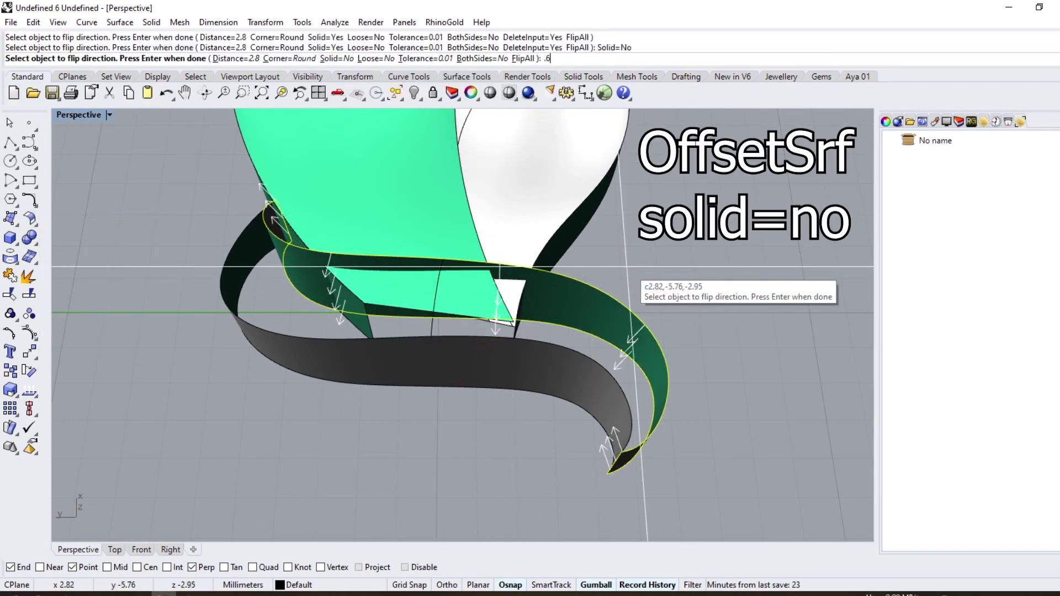
{"action": "right_click", "coordinate": [627, 266]}
{"action": "right_click_drag", "start_coordinate": [627, 267], "coordinate": [390, 368]}
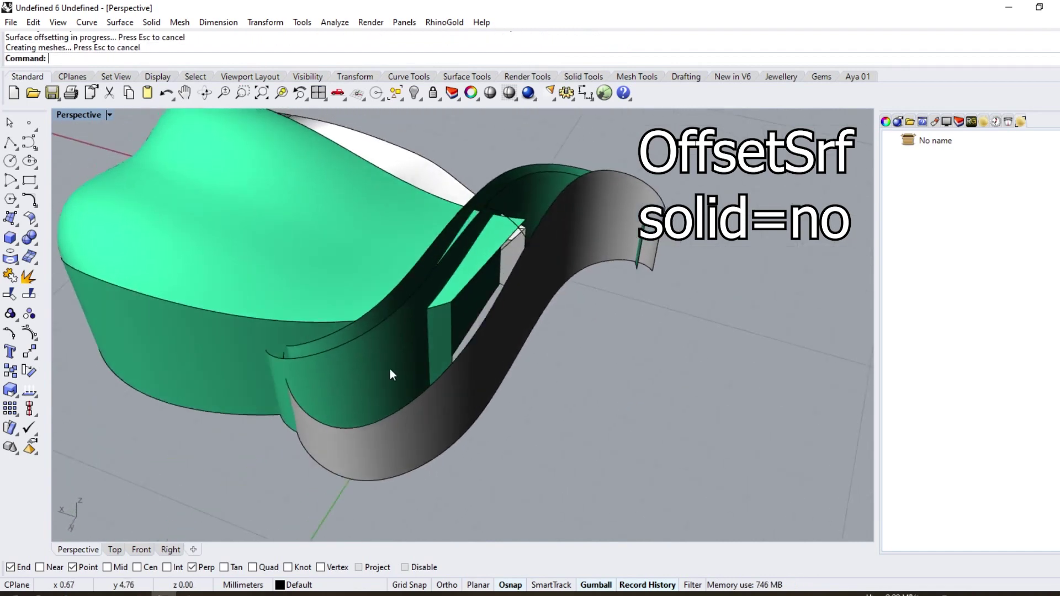
- Untrim the offset band wall so that it reaches beyond the loop's ends
{"action": "left_click", "coordinate": [10, 294]}
{"action": "left_click", "coordinate": [366, 305]}
{"action": "right_click_drag", "start_coordinate": [366, 306], "coordinate": [340, 361]}
{"action": "left_click", "coordinate": [307, 392]}
{"action": "right_click_drag", "start_coordinate": [235, 377], "coordinate": [218, 381]}
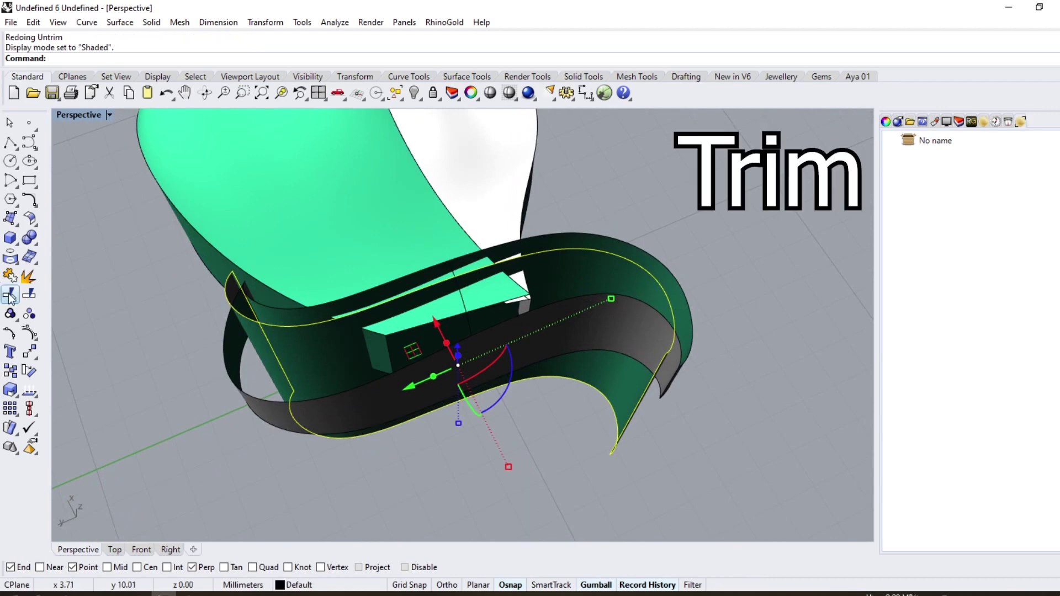
- Trim off the loop ends that stick through the offset band wall, using it as the cutter, and delete the cutter
{"action": "left_click", "coordinate": [10, 295]}
{"action": "right_click_drag", "start_coordinate": [475, 360], "coordinate": [455, 401]}
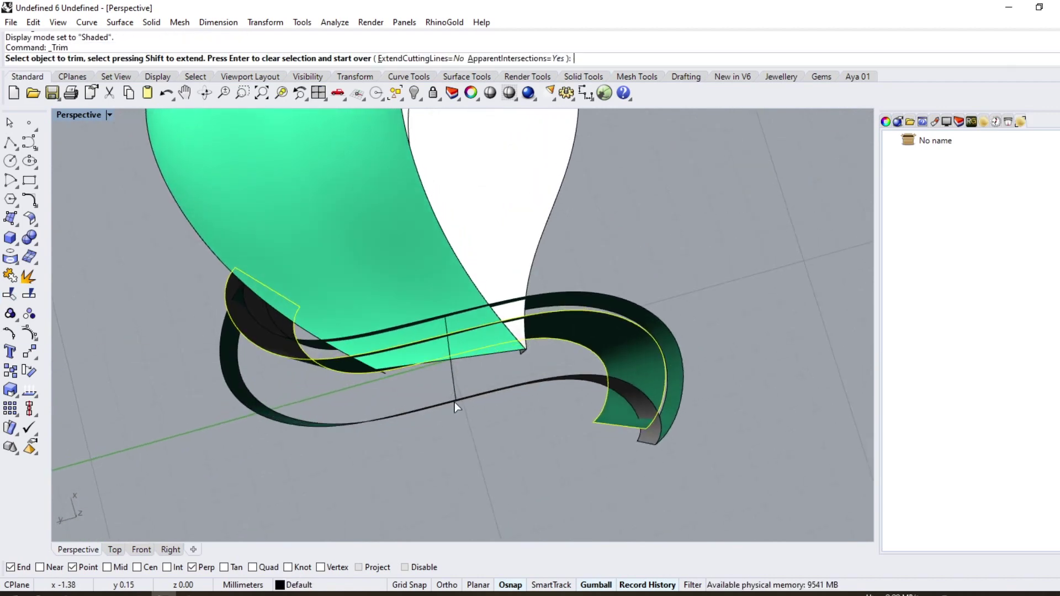
{"action": "scroll", "coordinate": [511, 343], "scroll_direction": "up", "scroll_amount": 5}
{"action": "left_click", "coordinate": [583, 312]}
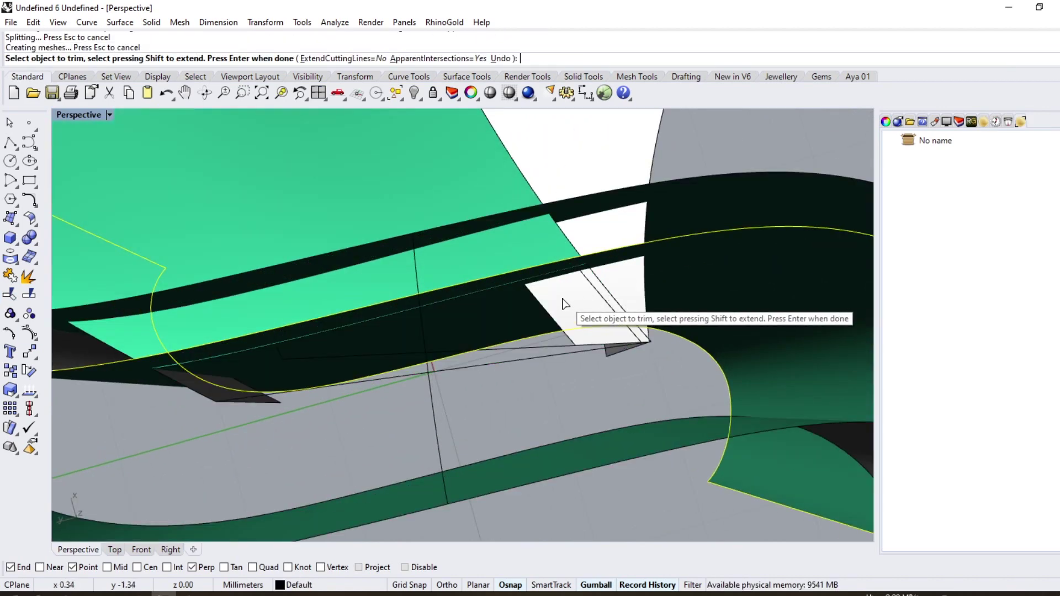
{"action": "right_click_drag", "start_coordinate": [564, 304], "coordinate": [607, 254]}
{"action": "left_click", "coordinate": [393, 375]}
{"action": "right_click", "coordinate": [393, 376]}
{"action": "scroll", "coordinate": [518, 323], "scroll_direction": "down", "scroll_amount": 6}
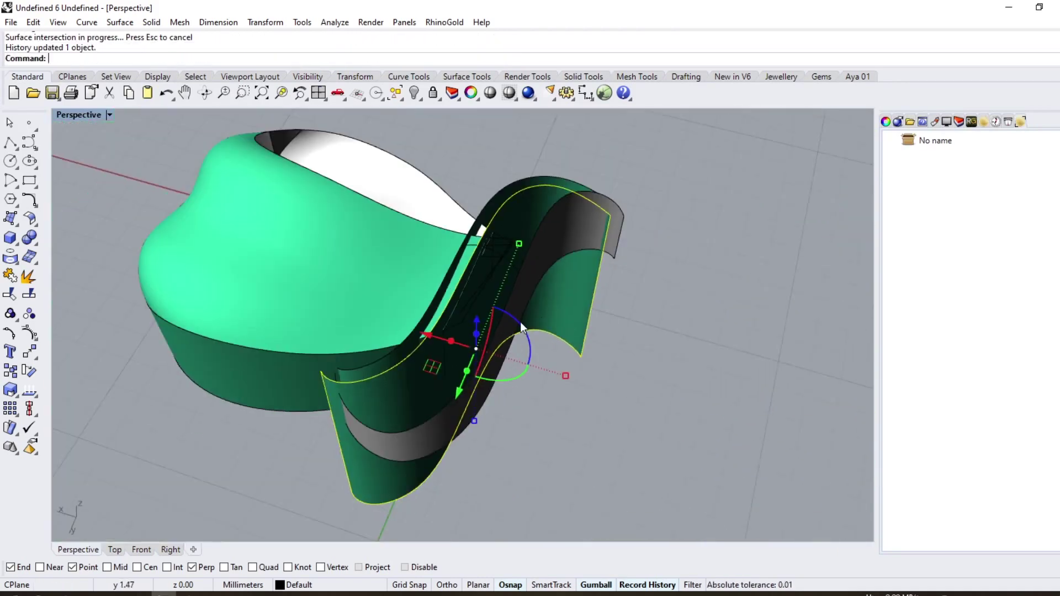
{"action": "key", "text": "Delete"}
{"action": "right_click_drag", "start_coordinate": [520, 323], "coordinate": [485, 172]}
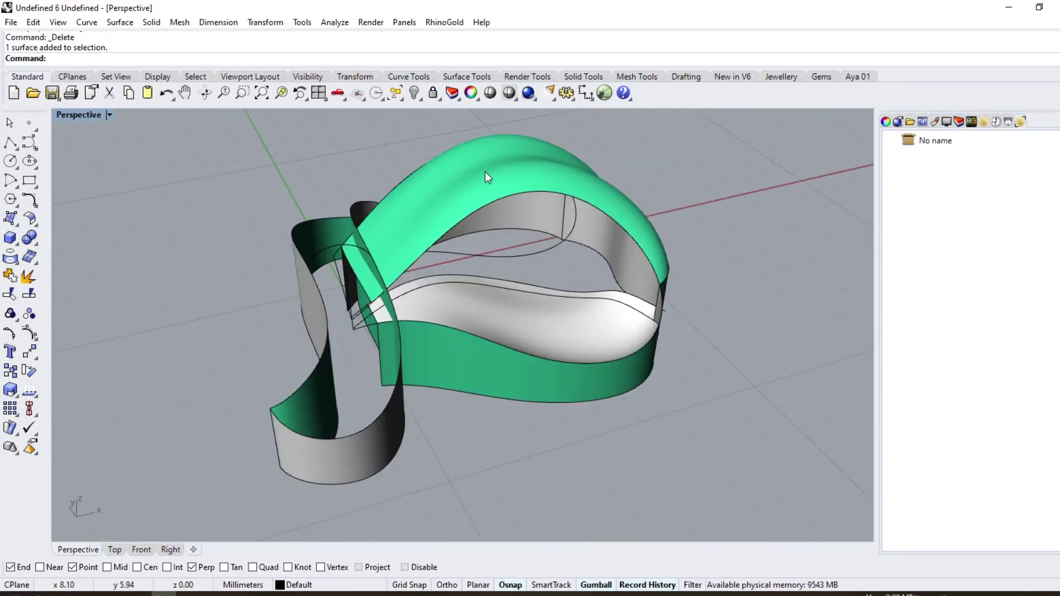
- Offset the right loop's side walls inward by 0.6 mm with Solid set to Yes
{"action": "scroll", "coordinate": [411, 319], "scroll_direction": "up", "scroll_amount": 5}
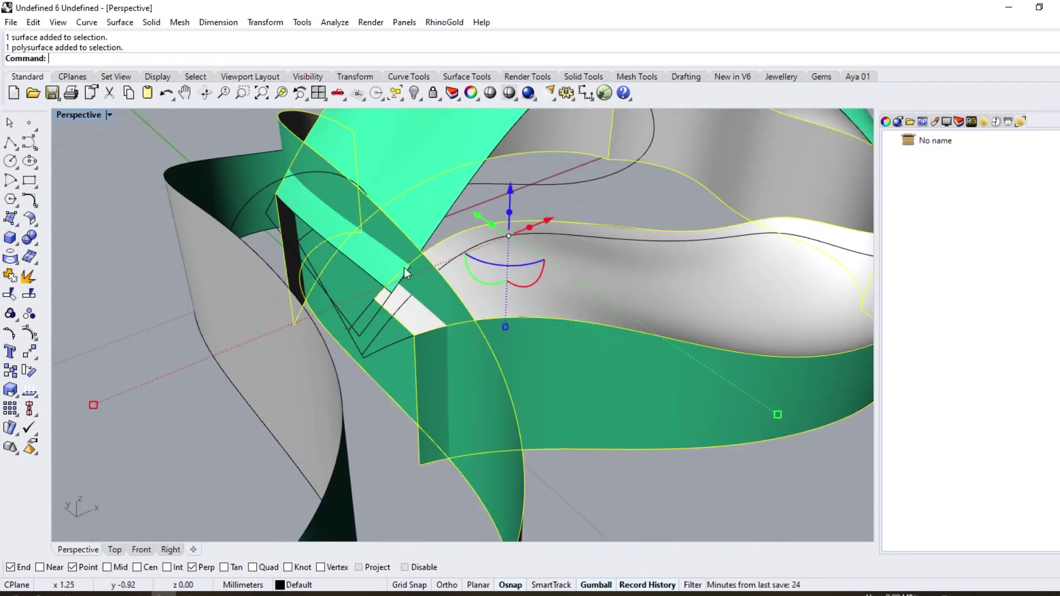
{"action": "right_click_drag", "start_coordinate": [404, 267], "coordinate": [335, 258]}
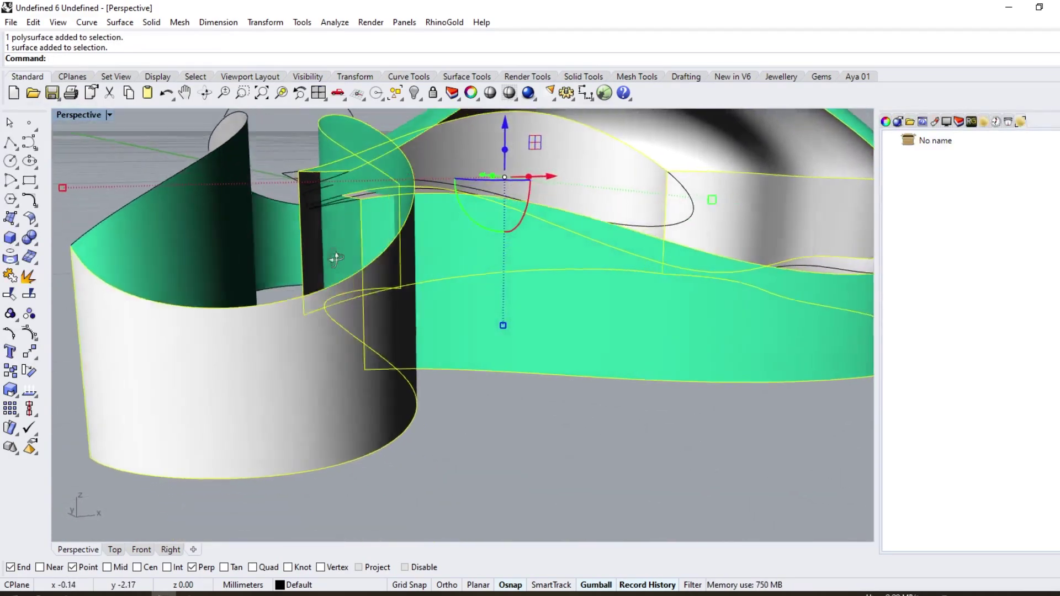
{"action": "scroll", "coordinate": [412, 268], "scroll_direction": "down", "scroll_amount": 5}
{"action": "right_click_drag", "start_coordinate": [412, 268], "coordinate": [462, 351]}
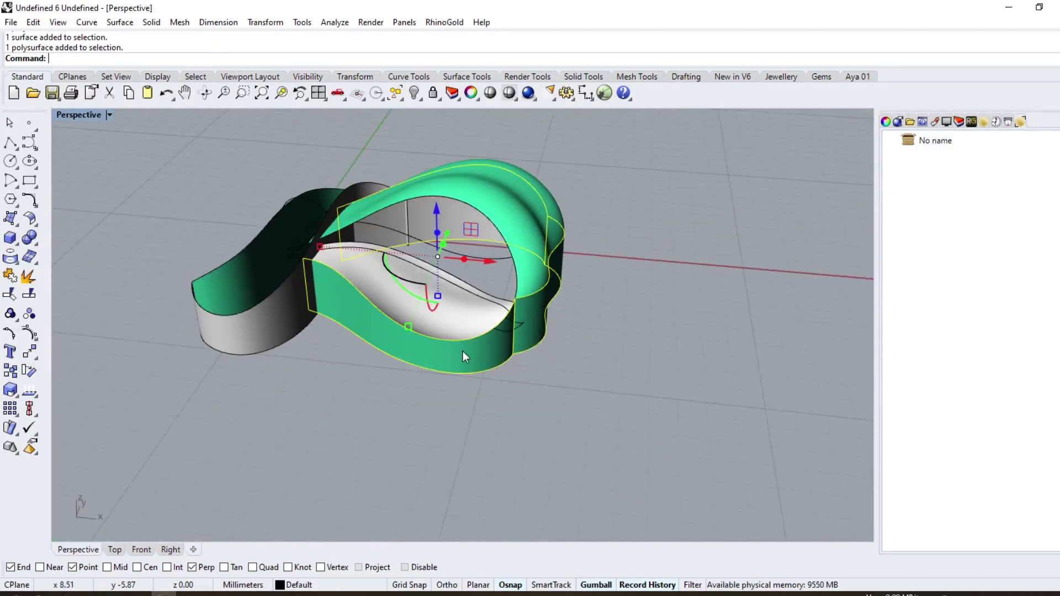
{"action": "left_click", "coordinate": [35, 226]}
{"action": "left_click", "coordinate": [83, 242]}
{"action": "left_click", "coordinate": [336, 58]}
{"action": "type", "text": "0."}
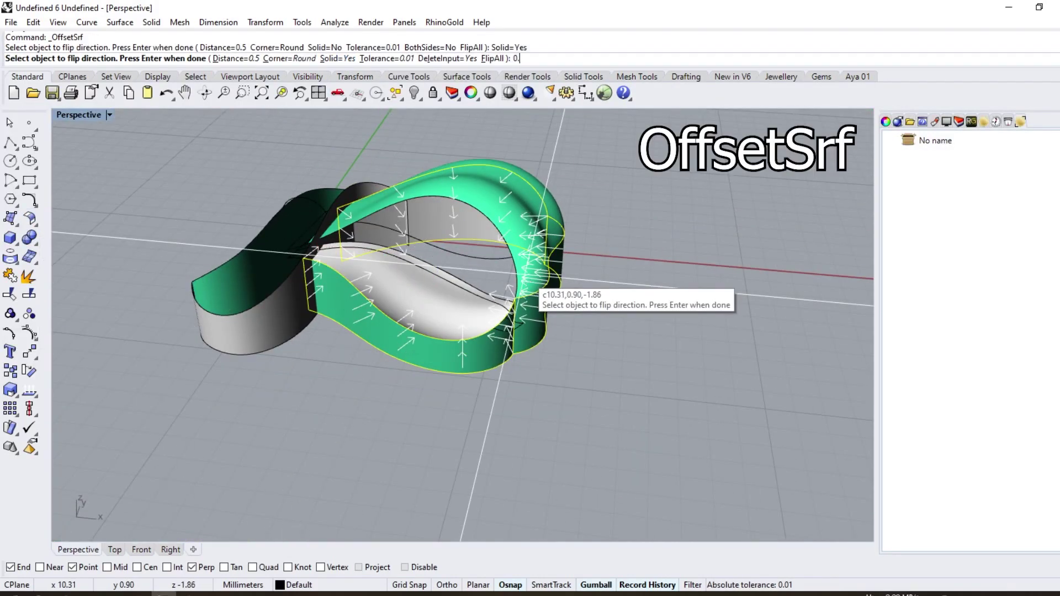
{"action": "type", "text": "5"}
{"action": "key", "text": "Return"}
{"action": "right_click_drag", "start_coordinate": [523, 284], "coordinate": [528, 346]}
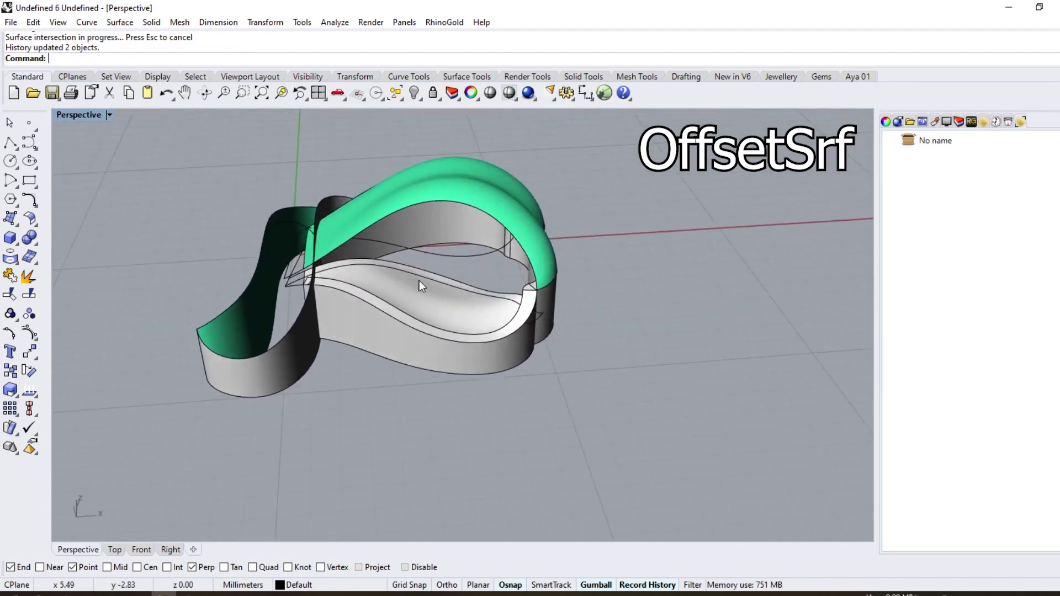
- Offset the right loop's lower curved surface by 0.6 mm as a solid
{"action": "left_click", "coordinate": [437, 294]}
{"action": "scroll", "coordinate": [437, 294], "scroll_direction": "up", "scroll_amount": 5}
{"action": "key", "text": "Return"}
{"action": "key", "text": "Return"}
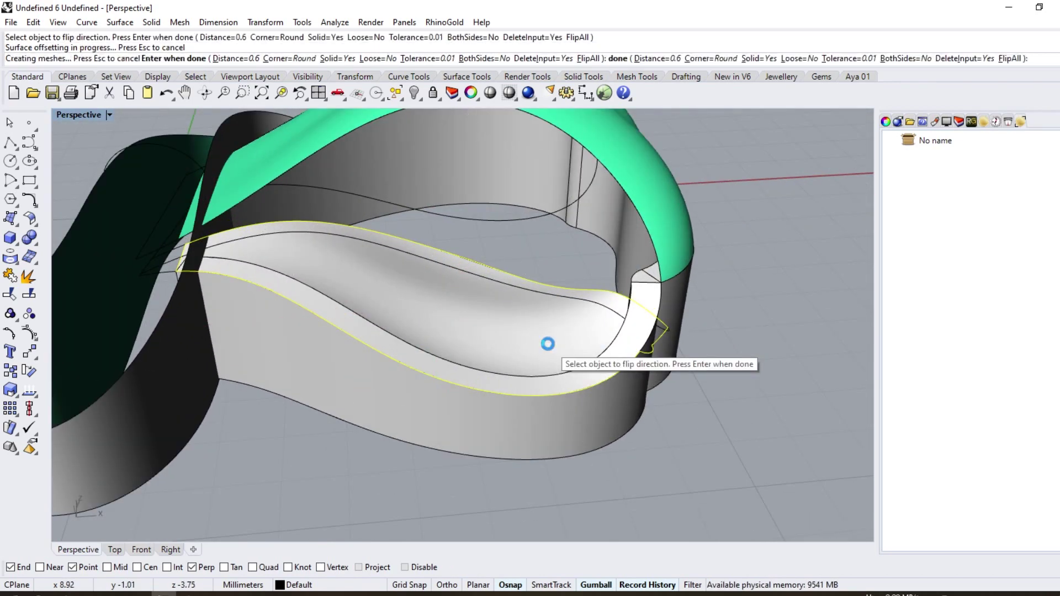
{"action": "right_click_drag", "start_coordinate": [565, 341], "coordinate": [459, 229]}
- Offset the right loop's upper domed surface by 0.6 mm as a solid
{"action": "left_click", "coordinate": [459, 230]}
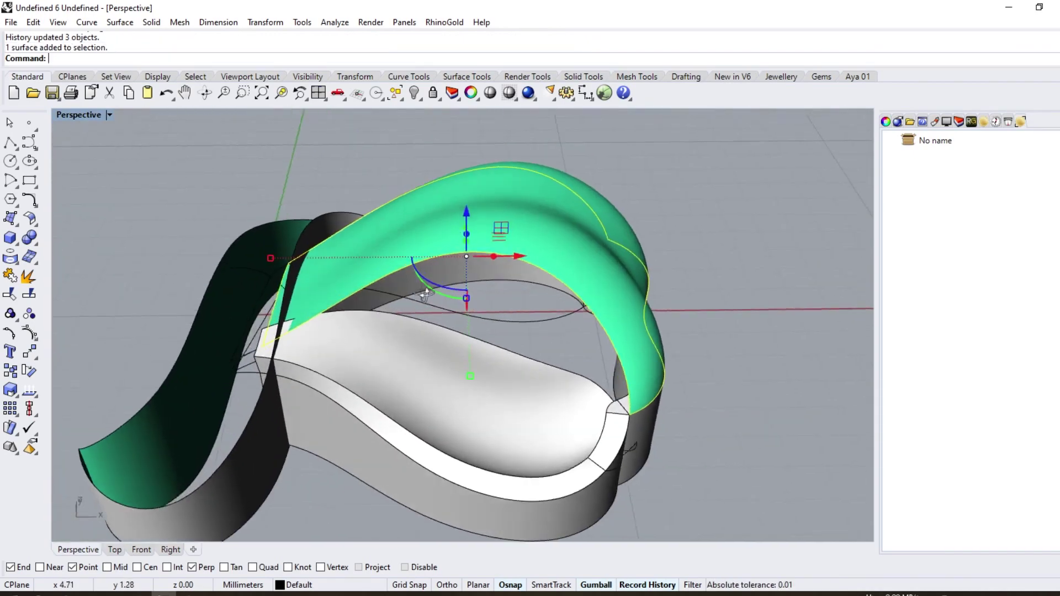
{"action": "right_click_drag", "start_coordinate": [426, 294], "coordinate": [552, 311]}
{"action": "key", "text": "Return"}
{"action": "key", "text": "Return"}
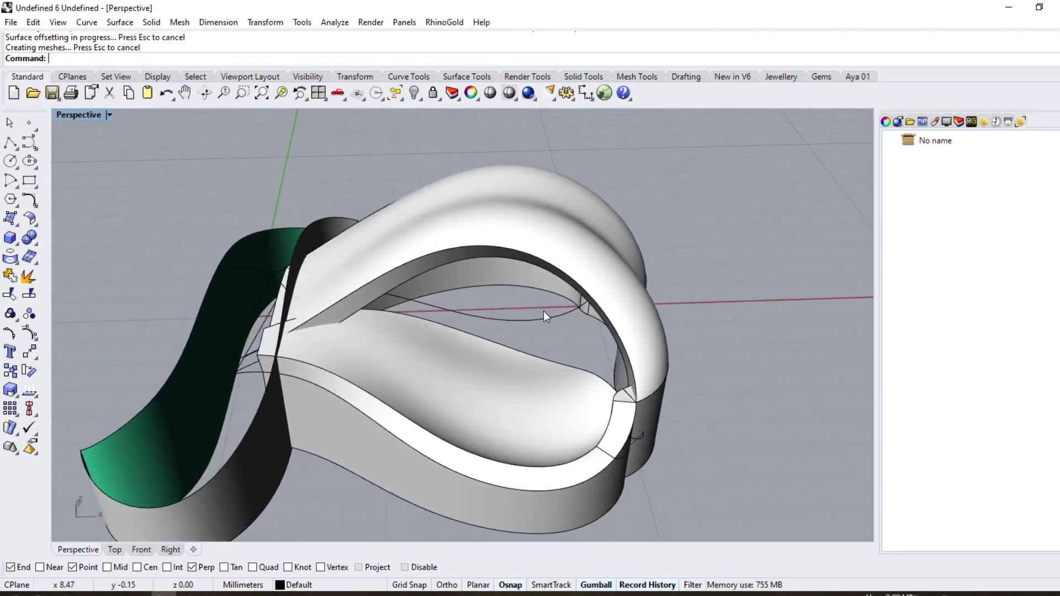
- Extrude the curve along the upper loop's front opening by 0.6 mm with Solid set to Yes
{"action": "right_click_drag", "start_coordinate": [571, 384], "coordinate": [669, 294]}
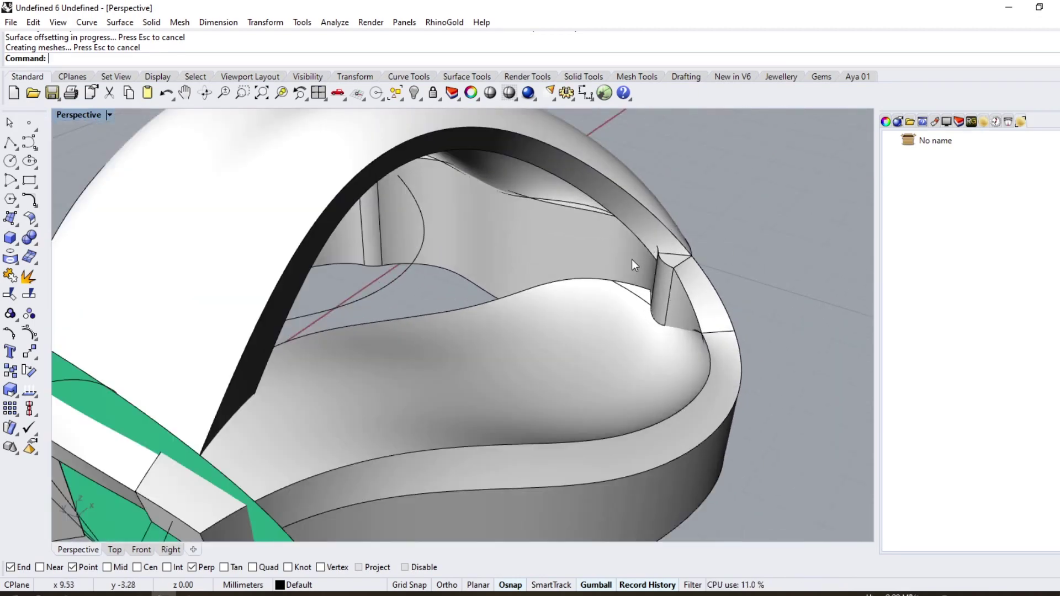
{"action": "right_click_drag", "start_coordinate": [671, 257], "coordinate": [741, 378]}
{"action": "scroll", "coordinate": [625, 265], "scroll_direction": "down", "scroll_amount": 7}
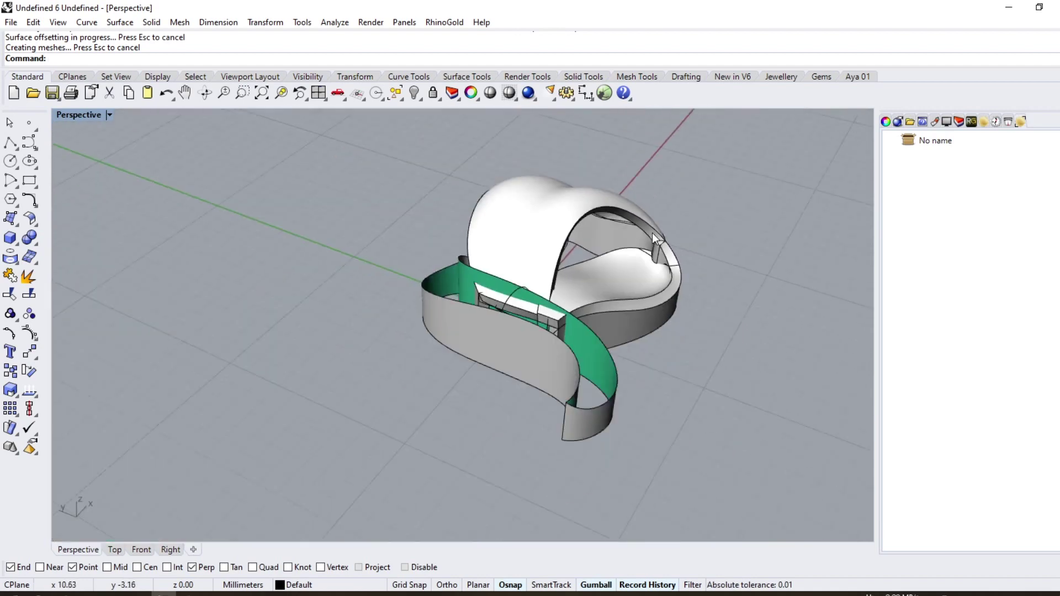
{"action": "right_click_drag", "start_coordinate": [625, 269], "coordinate": [607, 331]}
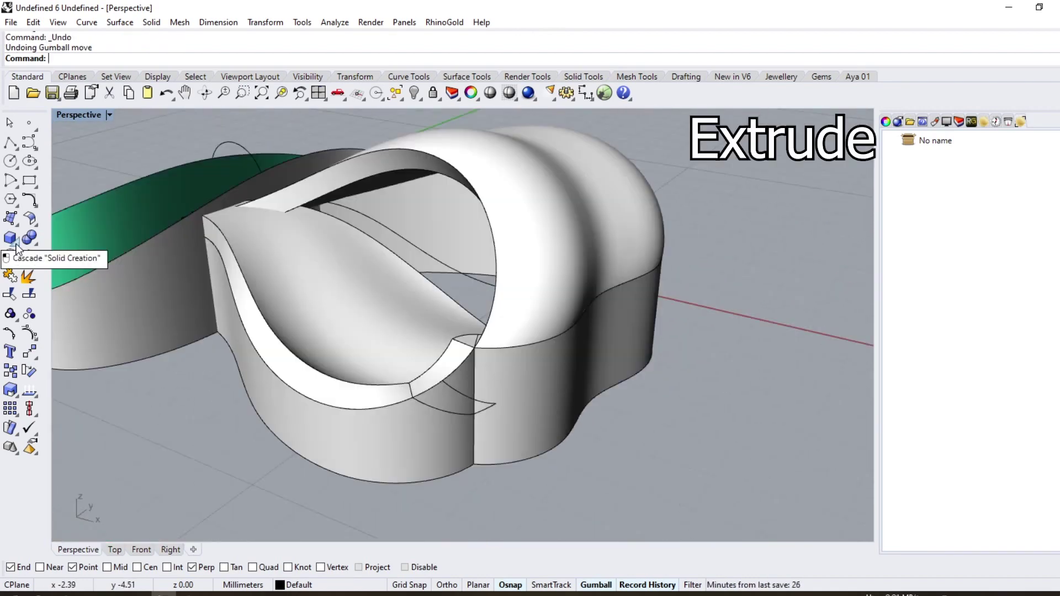
{"action": "left_click", "coordinate": [20, 247]}
{"action": "left_click", "coordinate": [68, 283]}
{"action": "left_click", "coordinate": [387, 150]}
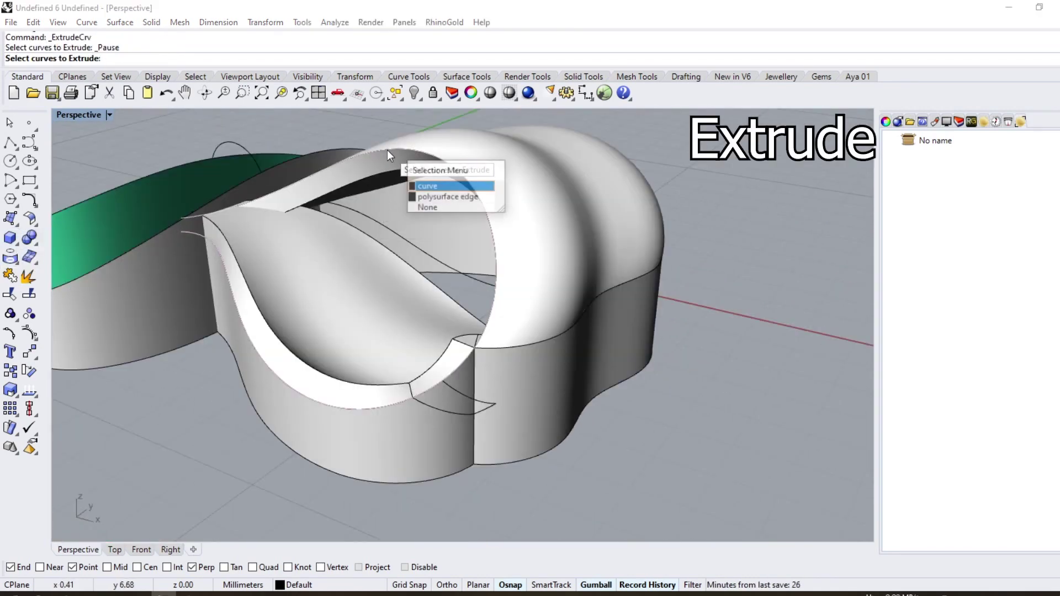
{"action": "right_click", "coordinate": [416, 219]}
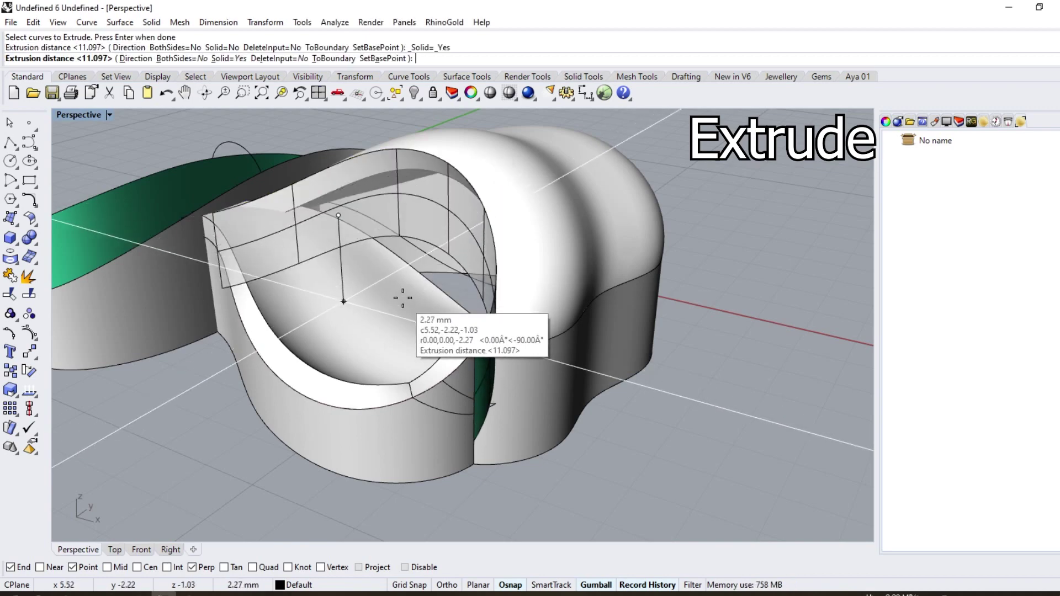
{"action": "type", "text": ".6"}
{"action": "key", "text": "Return"}
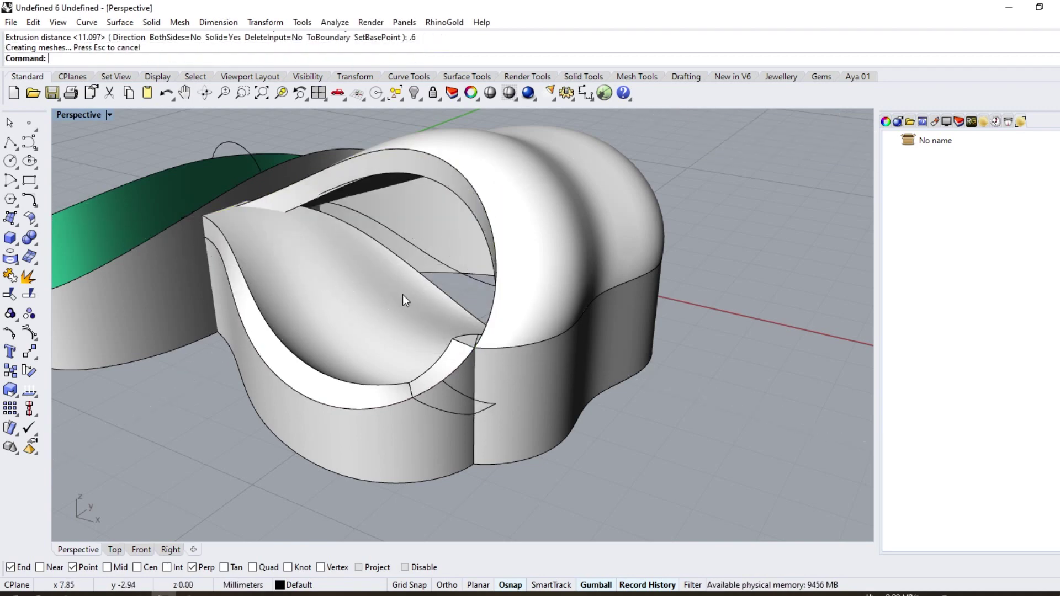
{"action": "right_click_drag", "start_coordinate": [403, 294], "coordinate": [511, 193]}
{"action": "scroll", "coordinate": [506, 213], "scroll_direction": "up", "scroll_amount": 5}
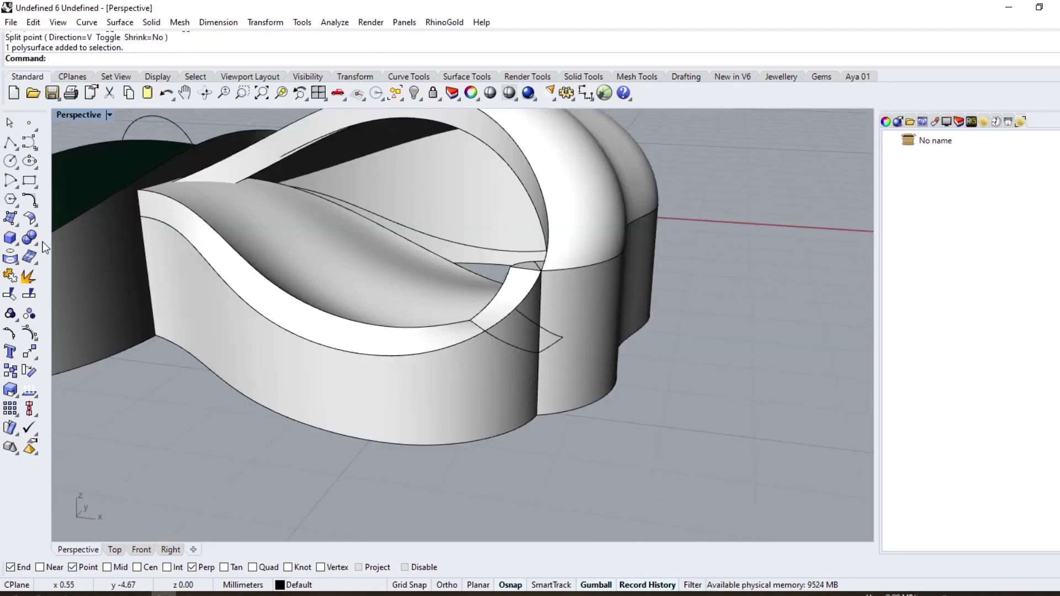
- Extract one V-direction isocurve from the upper loop's front strip and another from the lower loop's rim, on both sides of the outer bend
{"action": "left_click", "coordinate": [18, 268]}
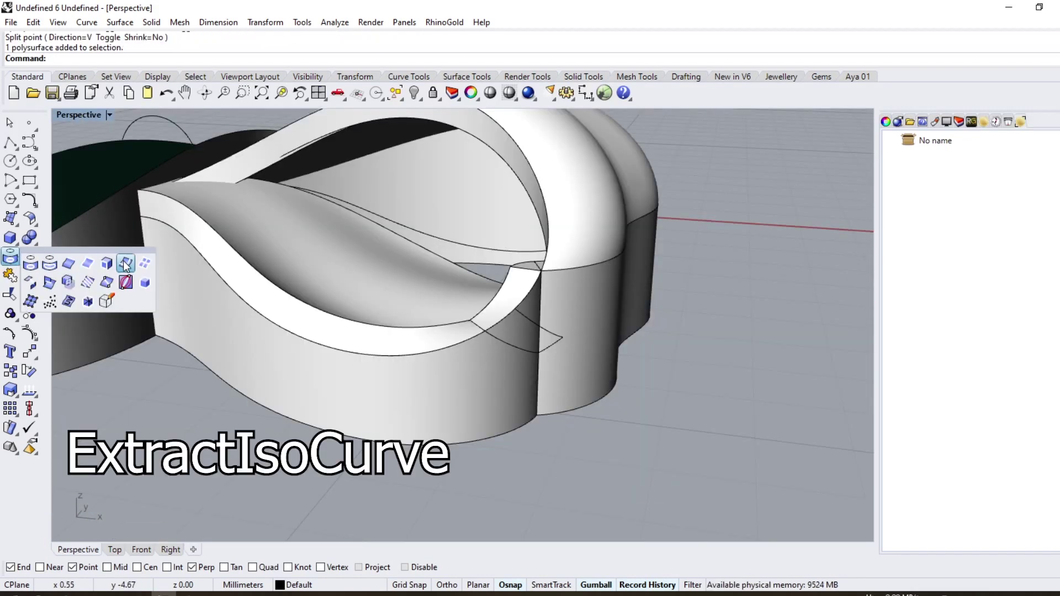
{"action": "left_click", "coordinate": [127, 268]}
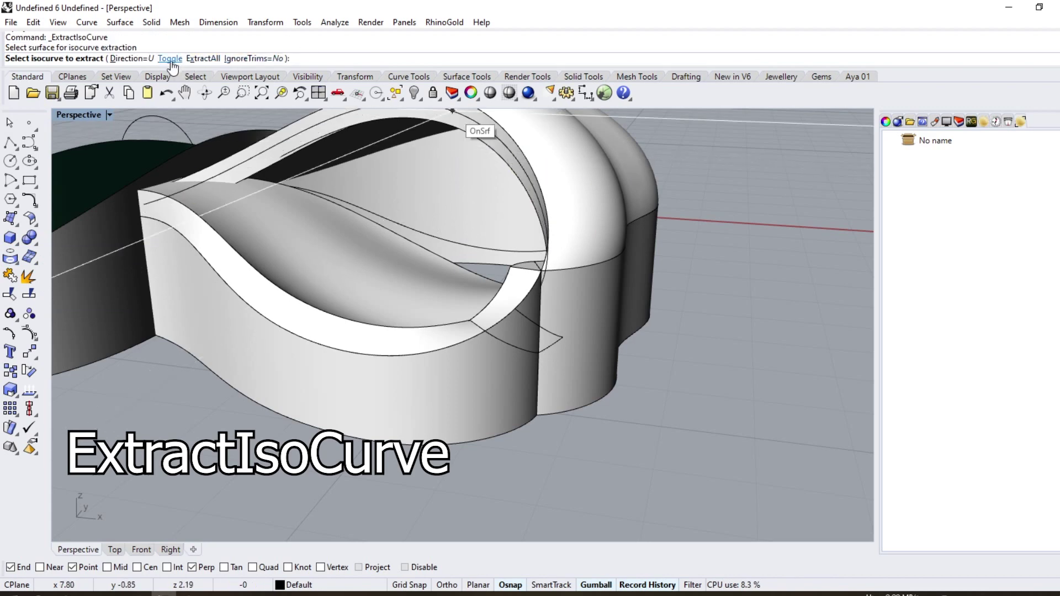
{"action": "left_click", "coordinate": [170, 59]}
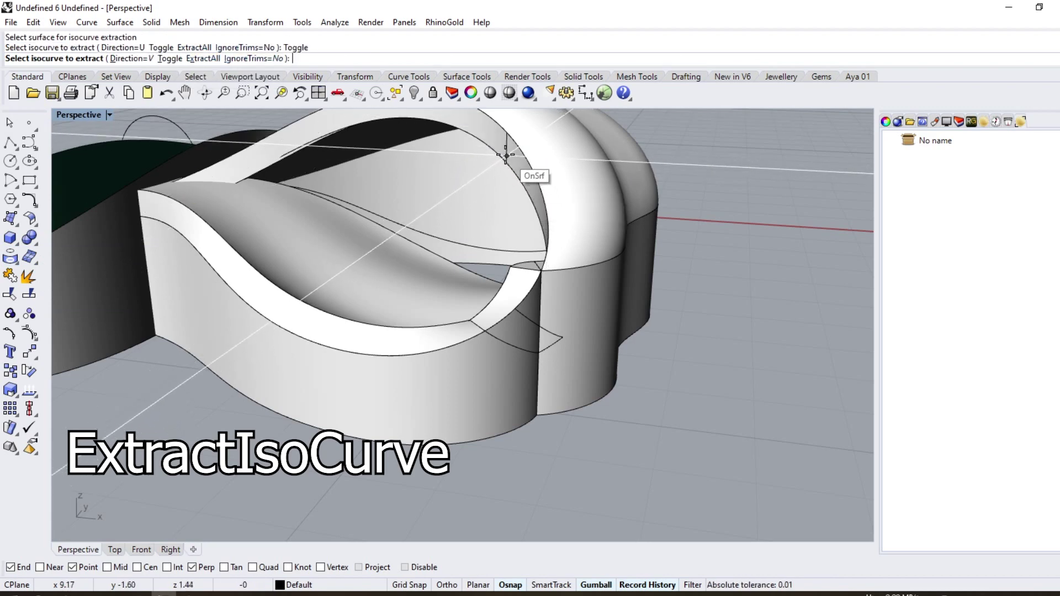
{"action": "left_click", "coordinate": [506, 156]}
{"action": "key", "text": "Return"}
{"action": "key", "text": "Return"}
{"action": "left_click", "coordinate": [436, 339]}
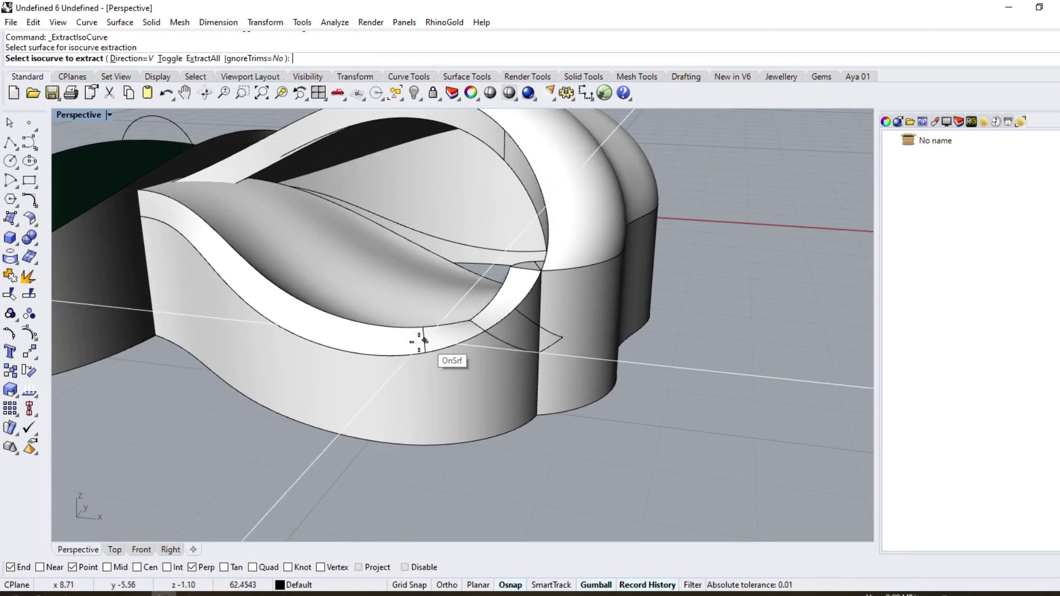
{"action": "left_click", "coordinate": [395, 345]}
{"action": "key", "text": "Return"}
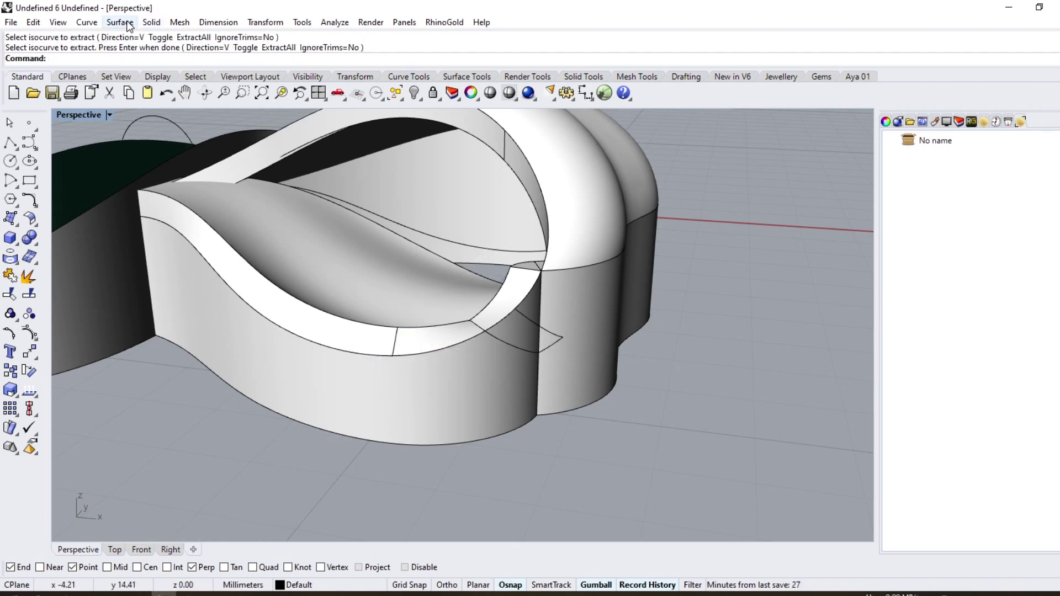
- Sweep a one-rail surface along the loop's outer front edge, using the two isocurves and the short edge at the bend as cross sections
{"action": "left_click", "coordinate": [128, 24]}
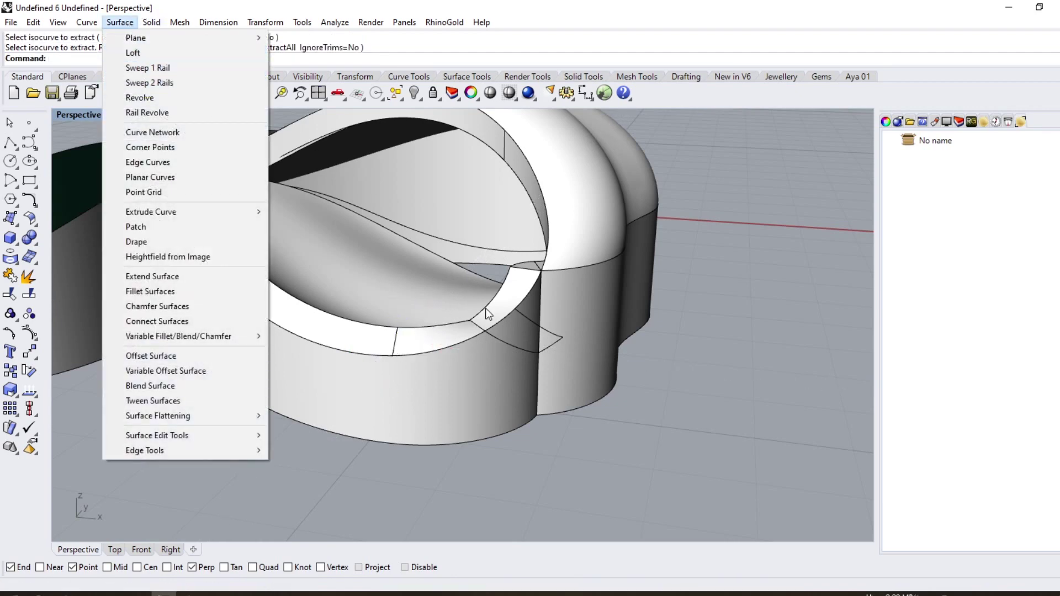
{"action": "left_click", "coordinate": [163, 69]}
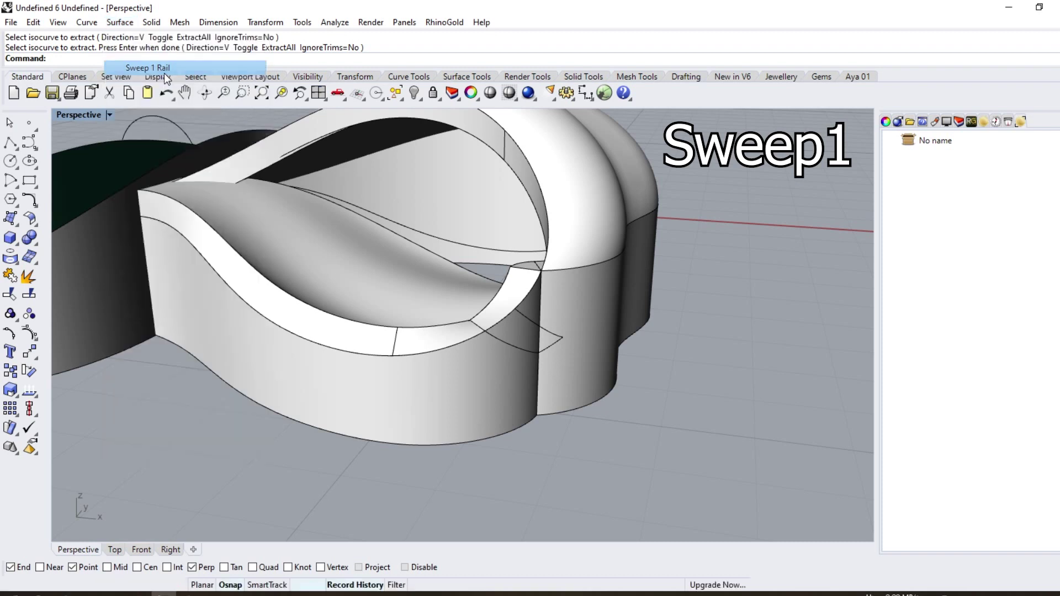
{"action": "left_click", "coordinate": [519, 302]}
{"action": "left_click", "coordinate": [522, 301]}
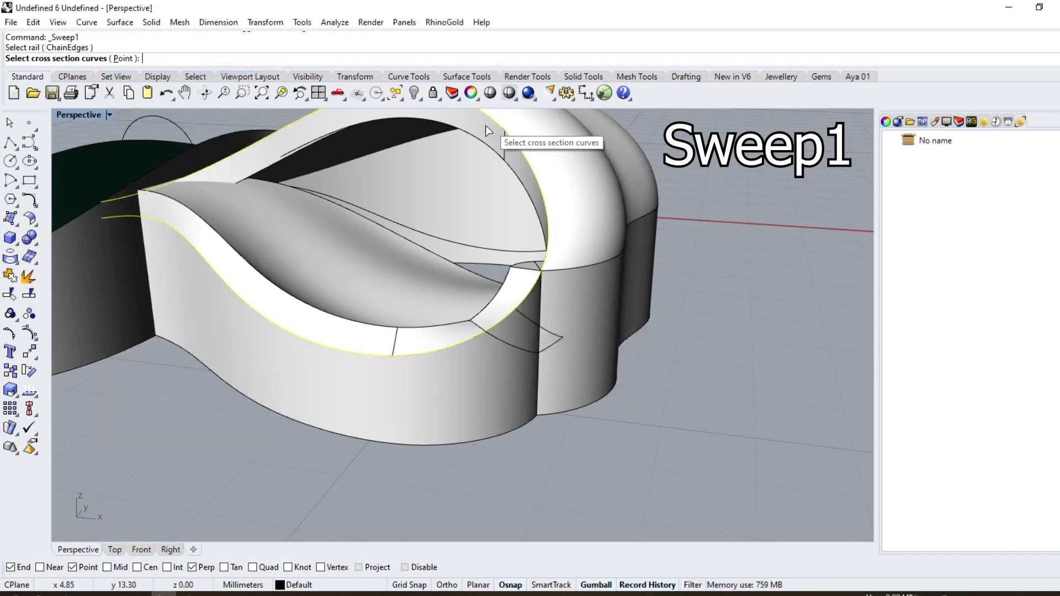
{"action": "left_click", "coordinate": [503, 153]}
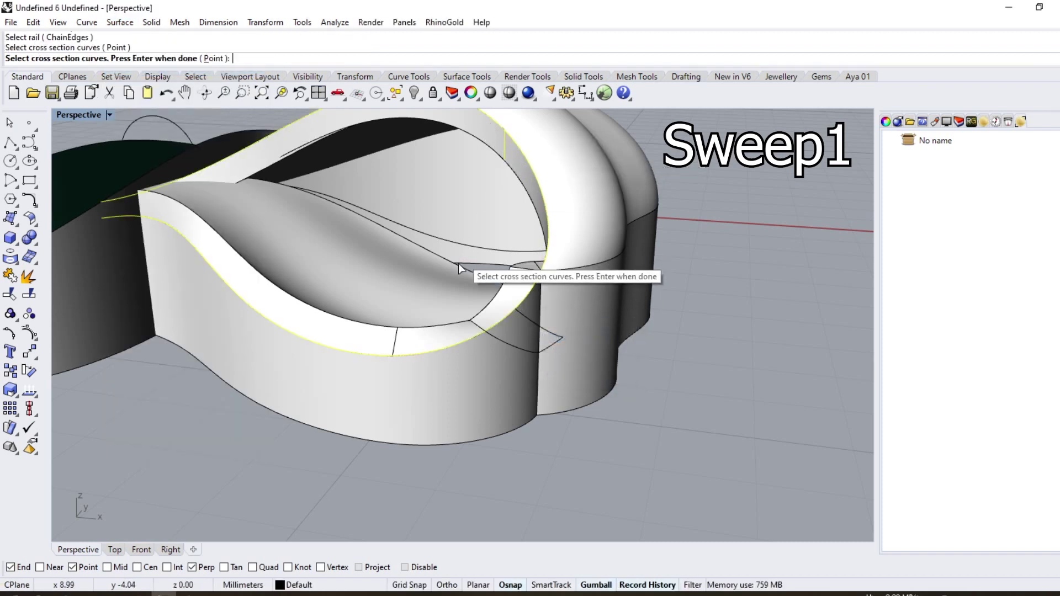
{"action": "left_click", "coordinate": [396, 345]}
{"action": "left_click", "coordinate": [490, 280]}
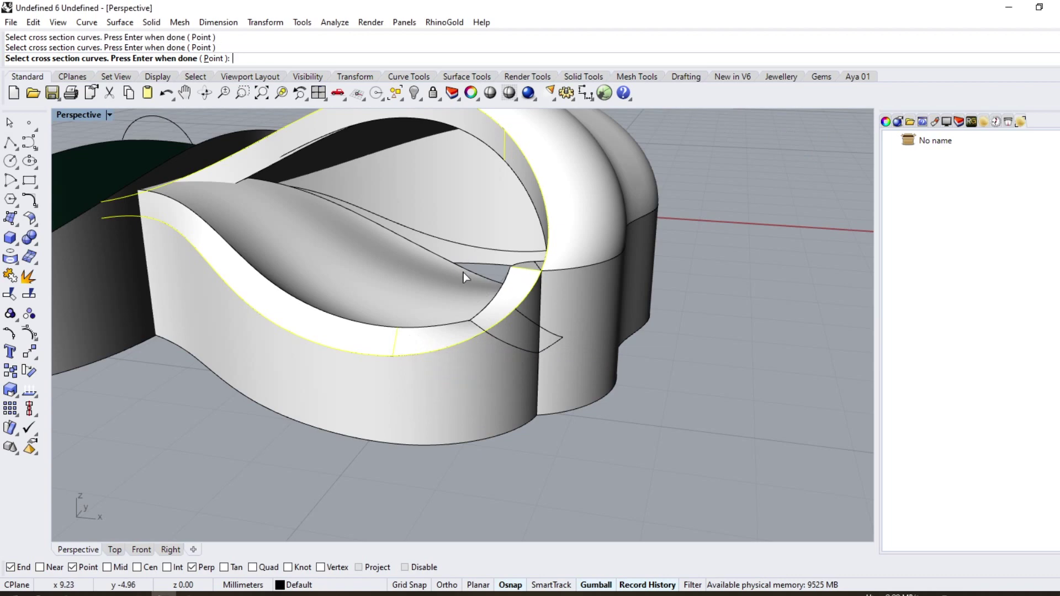
{"action": "key", "text": "Return"}
{"action": "key", "text": "Return"}
{"action": "right_click_drag", "start_coordinate": [380, 263], "coordinate": [426, 296]}
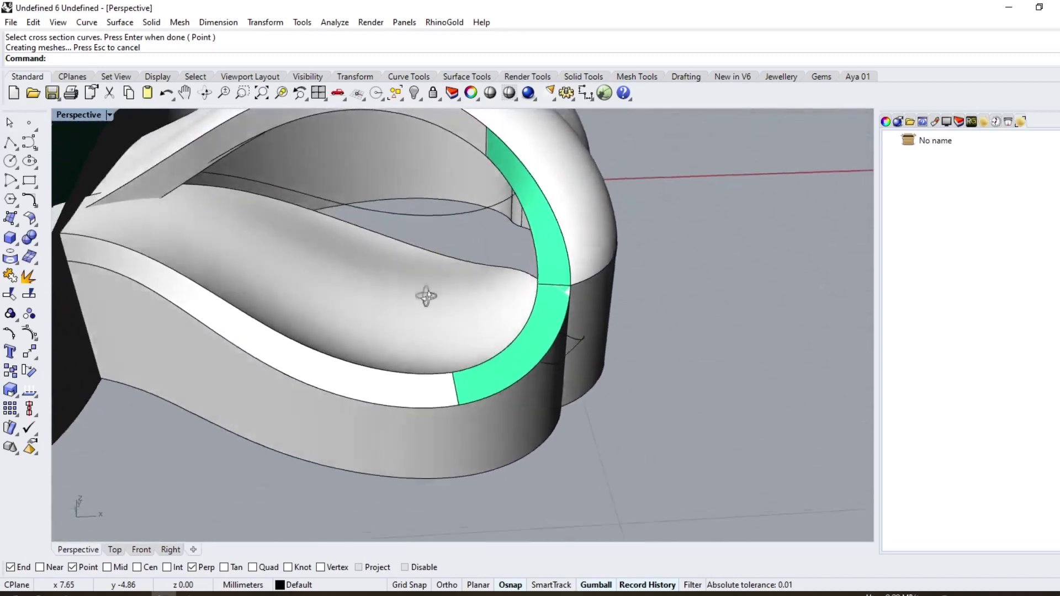
{"action": "scroll", "coordinate": [549, 306], "scroll_direction": "down", "scroll_amount": 6}
{"action": "right_click_drag", "start_coordinate": [525, 316], "coordinate": [521, 356]}
{"action": "scroll", "coordinate": [525, 278], "scroll_direction": "up", "scroll_amount": 7}
{"action": "right_click_drag", "start_coordinate": [525, 278], "coordinate": [520, 211]}
{"action": "right_click", "coordinate": [520, 211]}
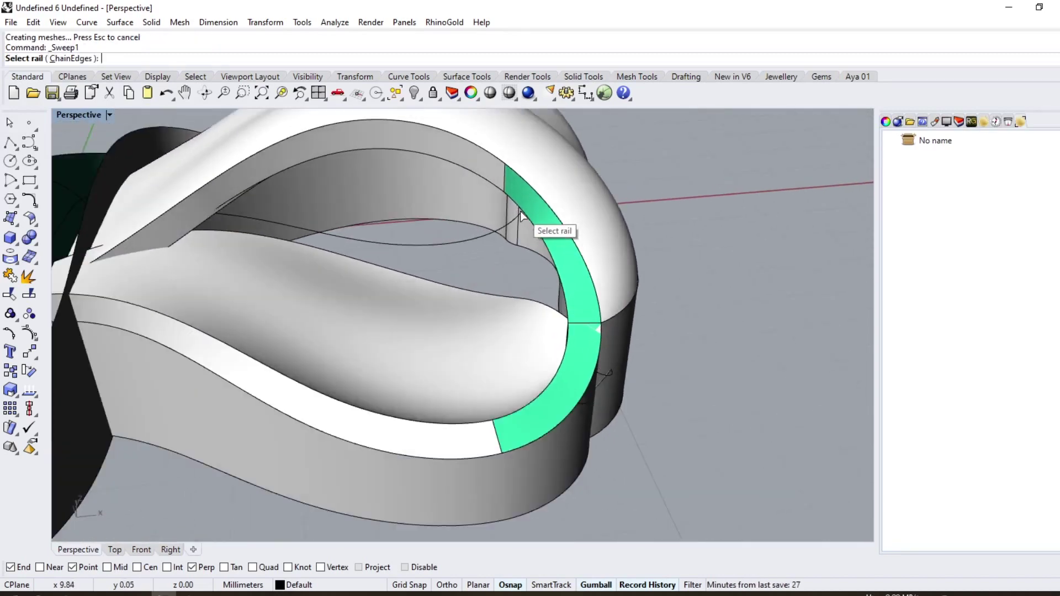
{"action": "scroll", "coordinate": [520, 211], "scroll_direction": "up", "scroll_amount": 5}
{"action": "key", "text": "Escape"}
- Split the upper loop's front strip at the extracted isocurve and delete the piece overlapping the swept surface
{"action": "left_click", "coordinate": [468, 141]}
{"action": "scroll", "coordinate": [516, 225], "scroll_direction": "down", "scroll_amount": 7}
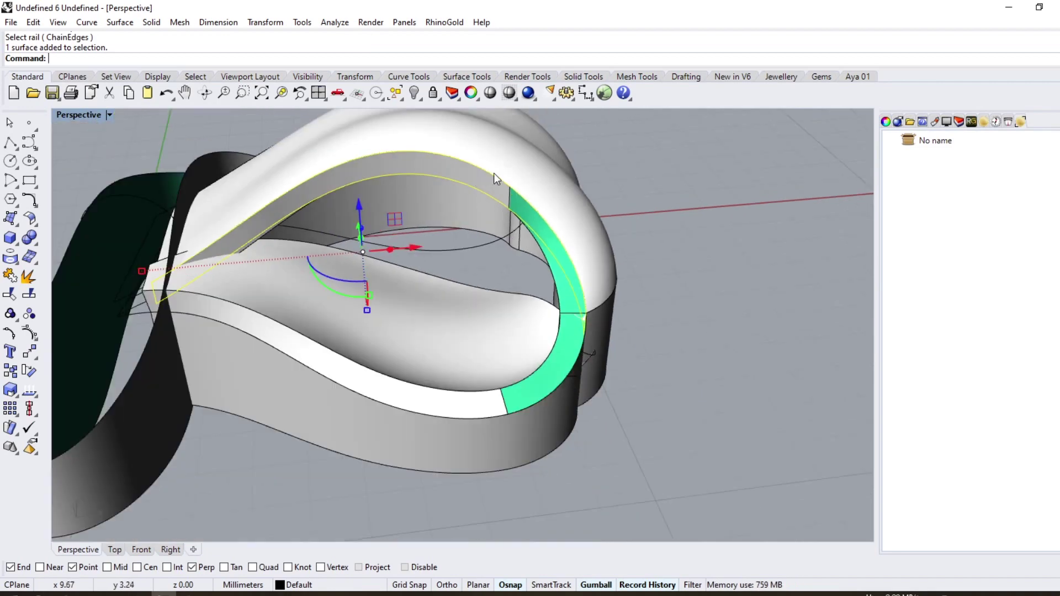
{"action": "left_click", "coordinate": [28, 294]}
{"action": "scroll", "coordinate": [491, 201], "scroll_direction": "up", "scroll_amount": 3}
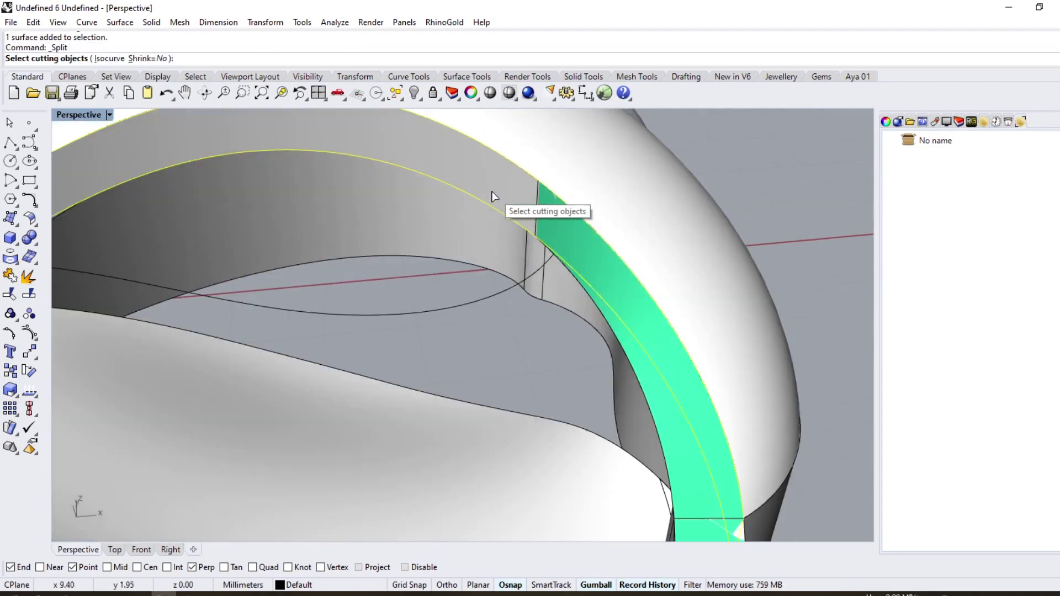
{"action": "left_click", "coordinate": [536, 210]}
{"action": "left_click", "coordinate": [535, 209]}
{"action": "right_click", "coordinate": [536, 208]}
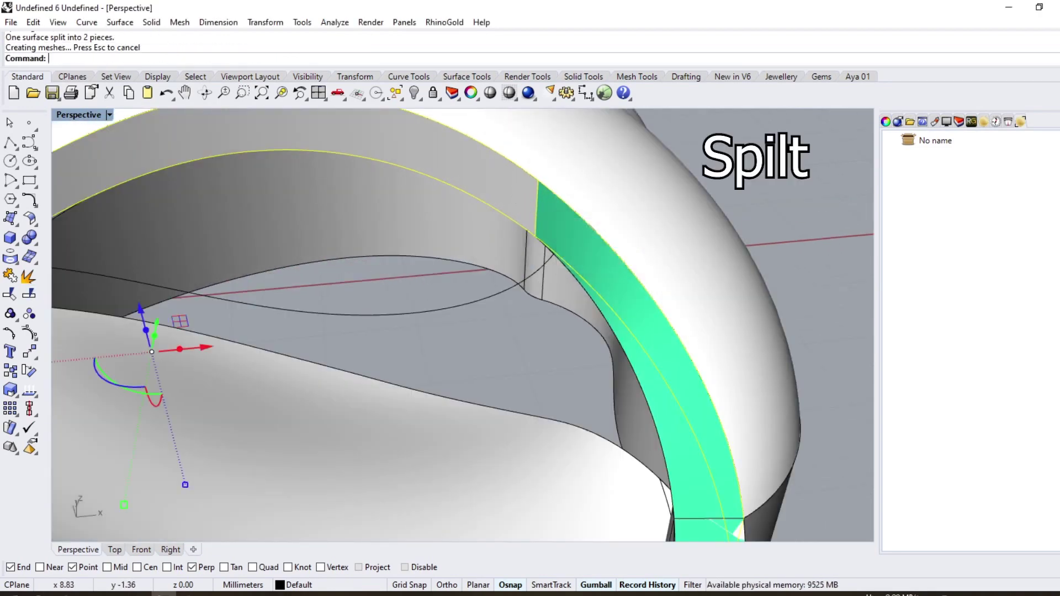
{"action": "left_click", "coordinate": [503, 178], "text": "ctrl"}
{"action": "scroll", "coordinate": [502, 178], "scroll_direction": "down", "scroll_amount": 5}
{"action": "left_click", "coordinate": [505, 182]}
{"action": "left_click", "coordinate": [540, 217]}
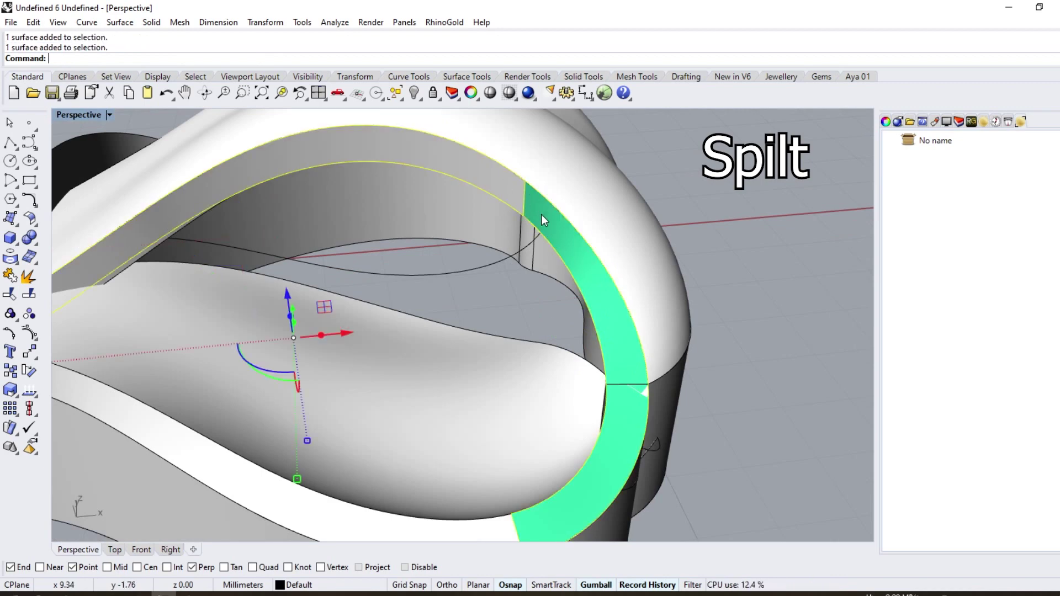
{"action": "right_click_drag", "start_coordinate": [540, 216], "coordinate": [542, 218]}
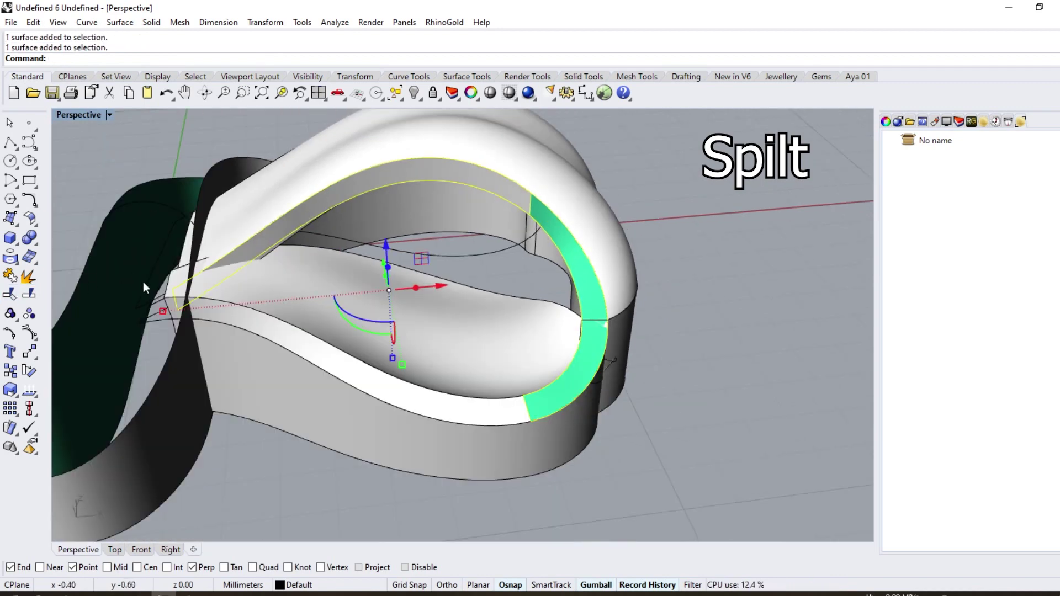
- Split the upper front strip along a V-direction isocurve near the loop's narrow end and delete the short end piece
{"action": "key", "text": "Escape"}
{"action": "left_click", "coordinate": [242, 254]}
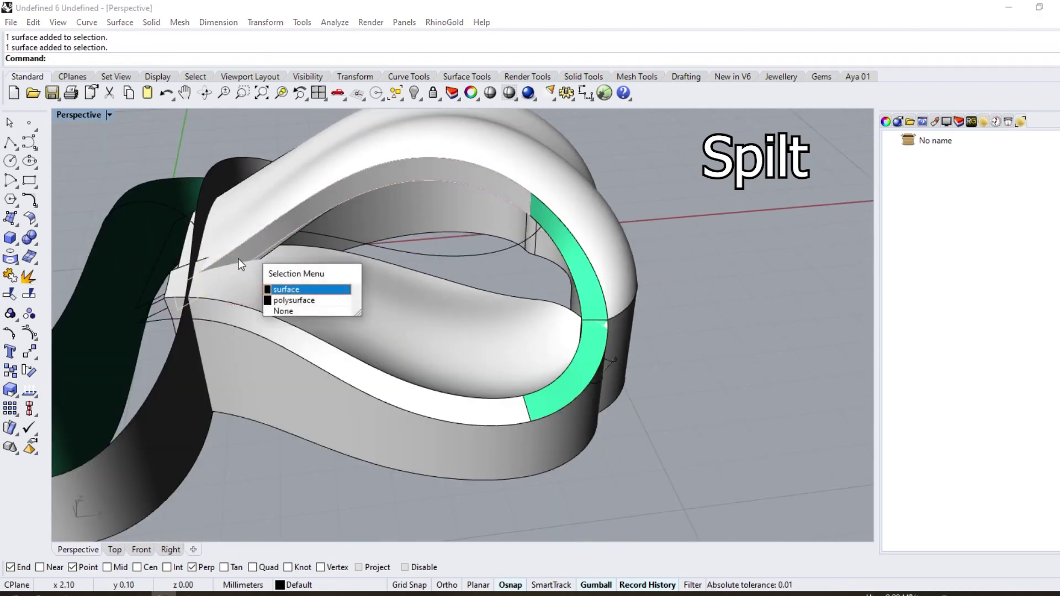
{"action": "left_click", "coordinate": [237, 258]}
{"action": "scroll", "coordinate": [211, 267], "scroll_direction": "up", "scroll_amount": 6}
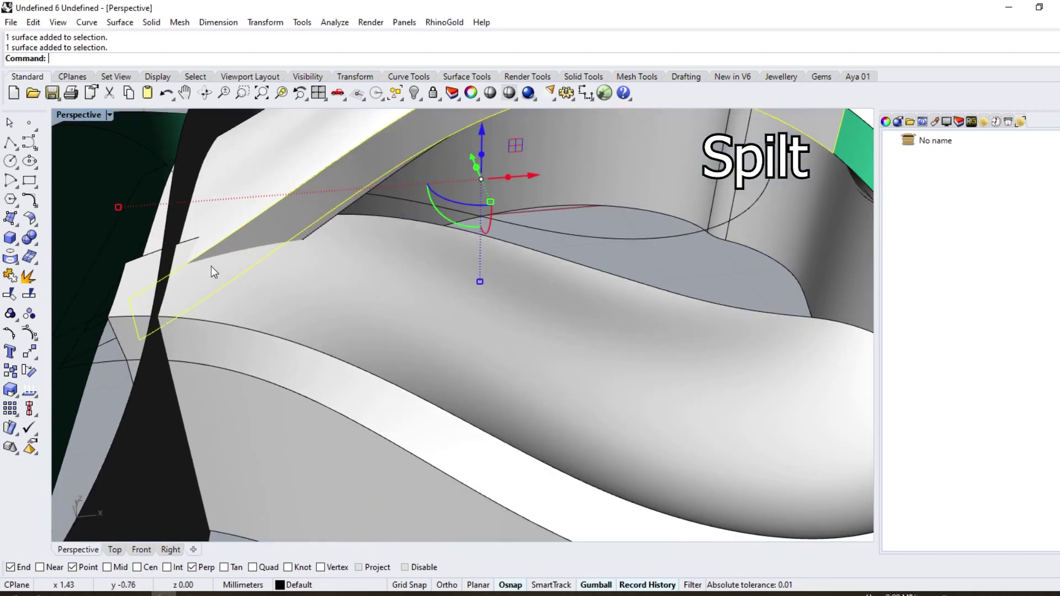
{"action": "right_click", "coordinate": [28, 298]}
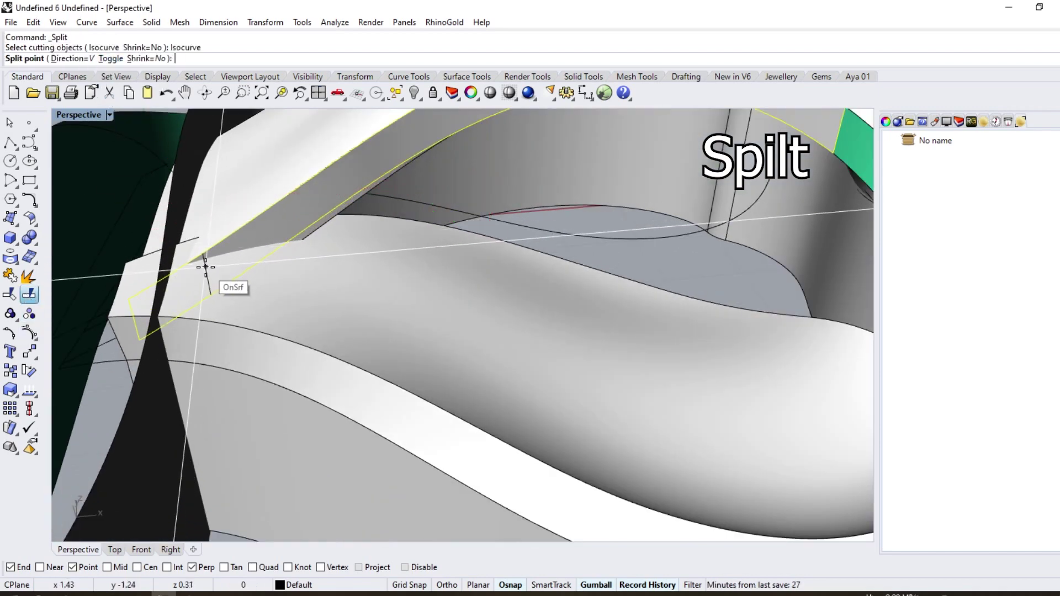
{"action": "left_click", "coordinate": [282, 225]}
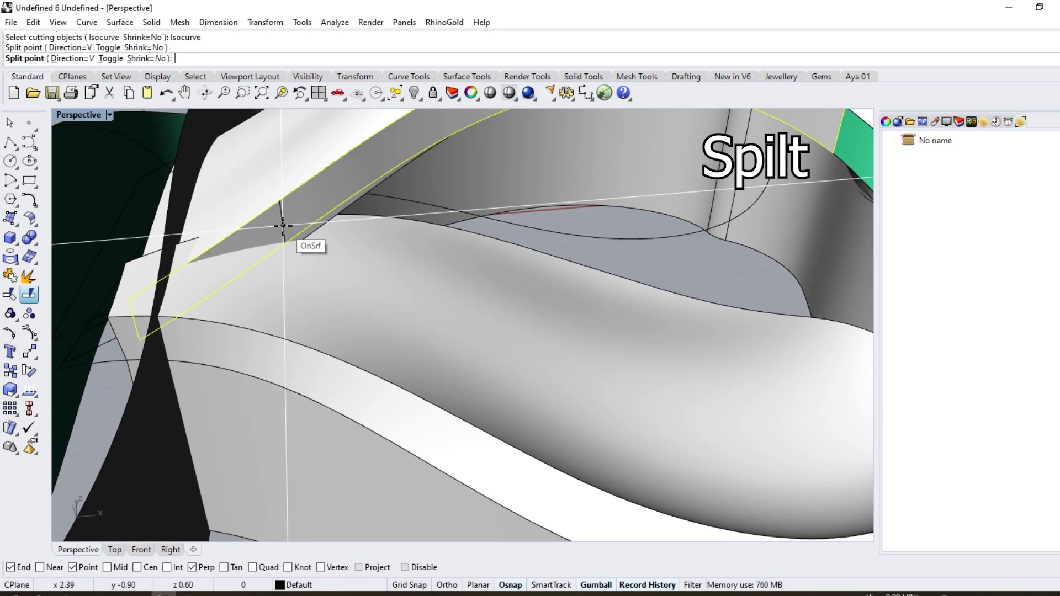
{"action": "right_click", "coordinate": [282, 225]}
{"action": "left_click", "coordinate": [305, 207], "text": "ctrl"}
{"action": "scroll", "coordinate": [302, 208], "scroll_direction": "down", "scroll_amount": 6}
{"action": "key", "text": "Delete"}
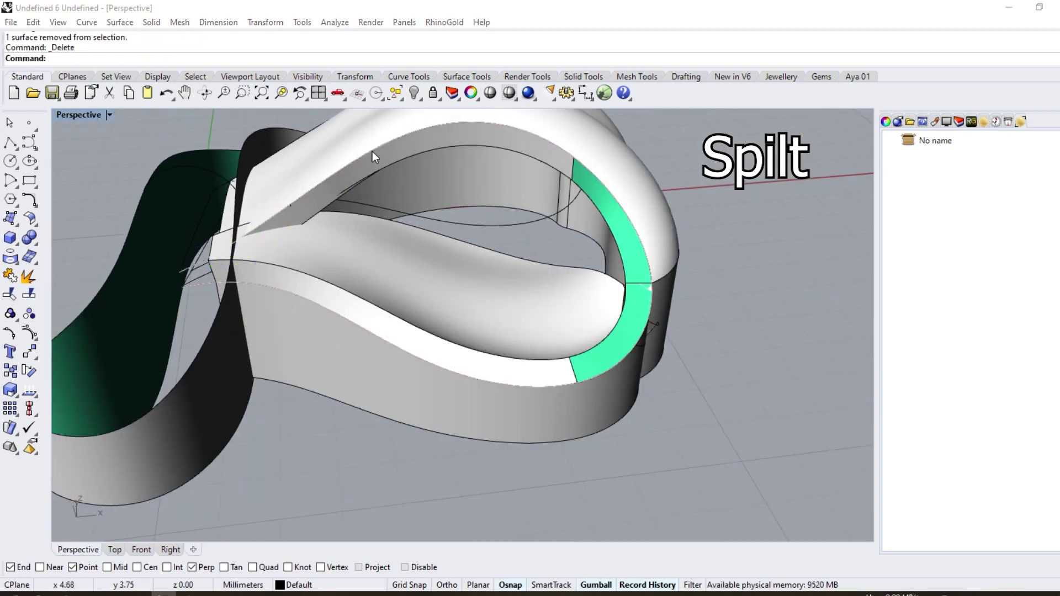
- Offset the upper front strip and the swept surface by 0.6 mm with Solid set to Yes, flipping both offset directions
{"action": "left_click", "coordinate": [373, 157]}
{"action": "right_click", "coordinate": [374, 157]}
{"action": "left_click", "coordinate": [611, 205], "text": "shift"}
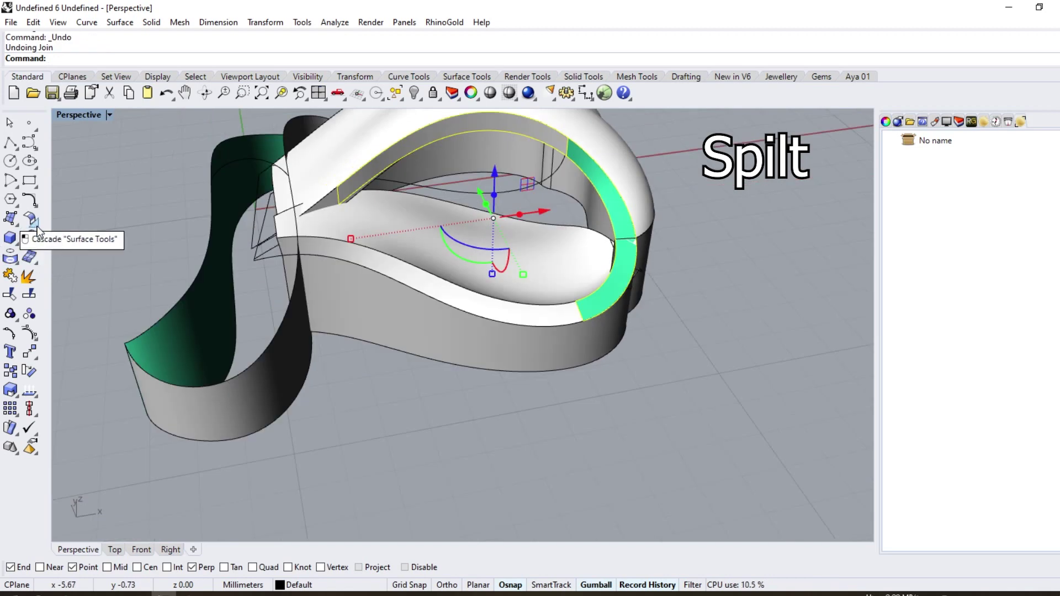
{"action": "left_click", "coordinate": [29, 219]}
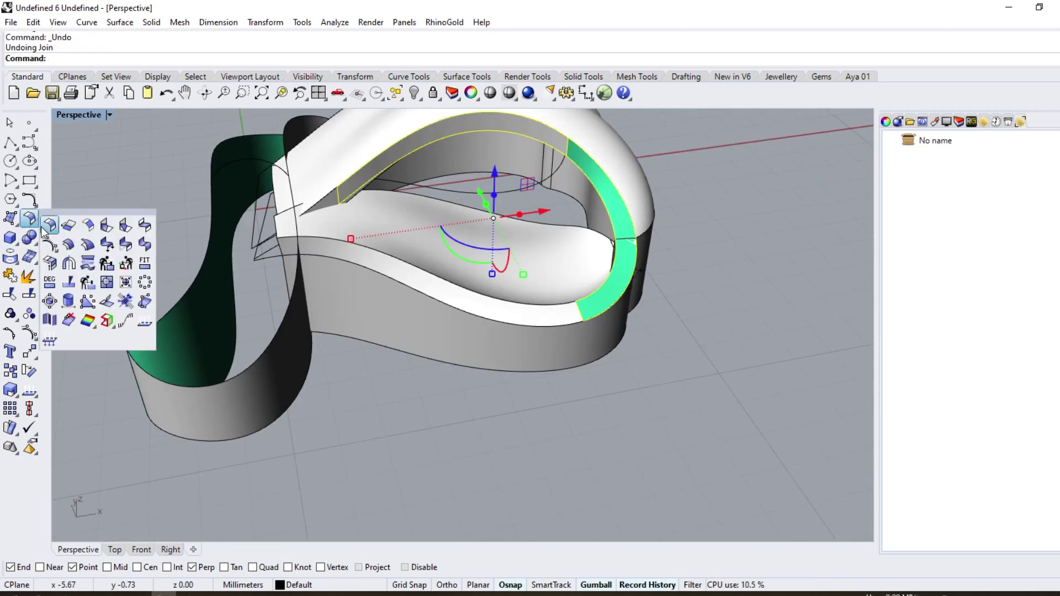
{"action": "left_click", "coordinate": [67, 247]}
{"action": "right_click_drag", "start_coordinate": [380, 215], "coordinate": [379, 241]}
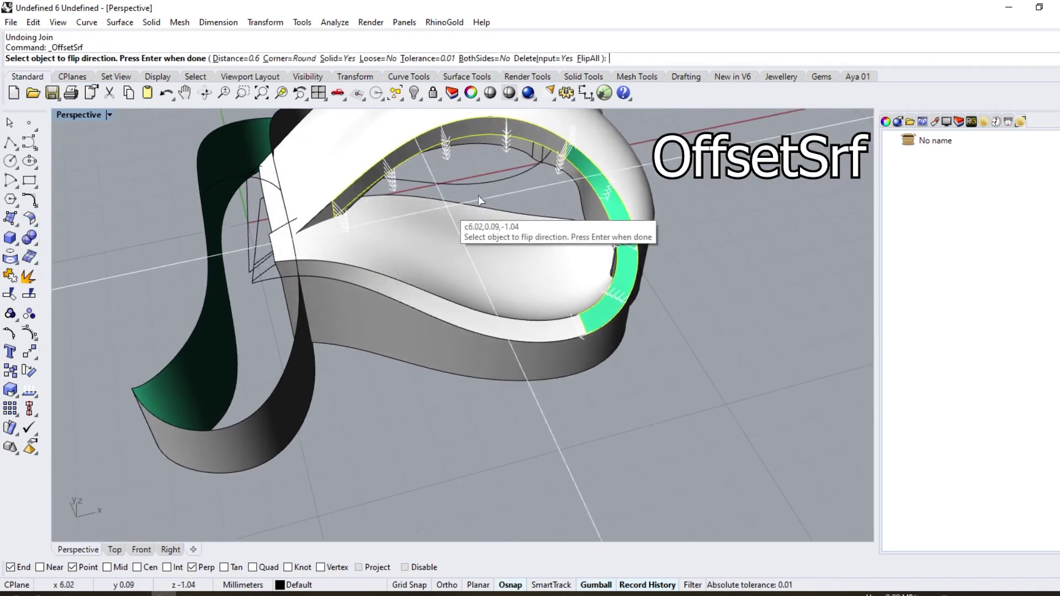
{"action": "left_click", "coordinate": [624, 211]}
{"action": "left_click", "coordinate": [512, 127]}
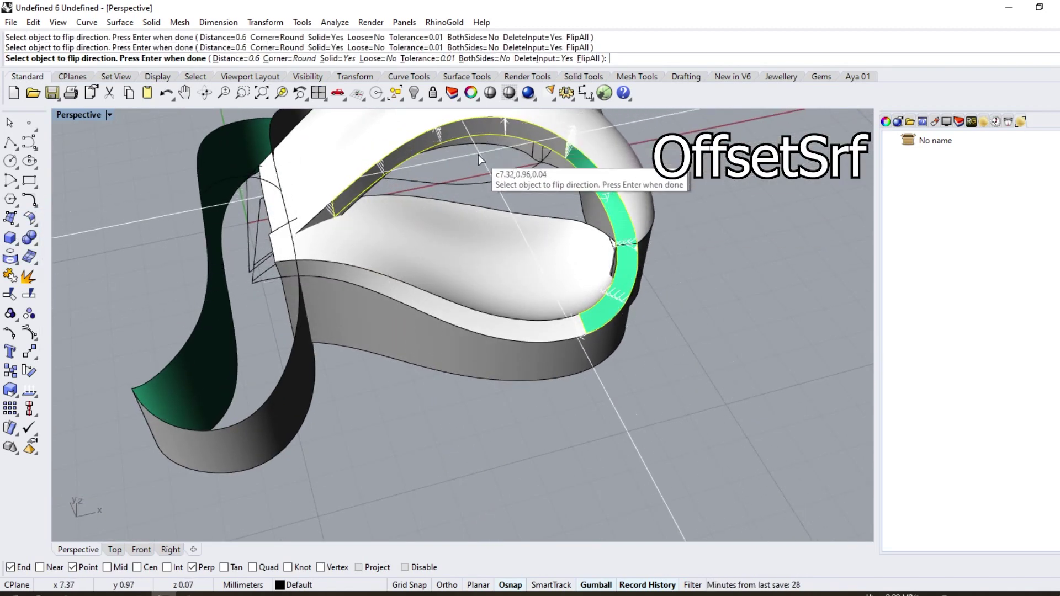
{"action": "scroll", "coordinate": [470, 185], "scroll_direction": "down", "scroll_amount": 6}
{"action": "right_click", "coordinate": [412, 202]}
{"action": "scroll", "coordinate": [425, 172], "scroll_direction": "up", "scroll_amount": 6}
{"action": "right_click_drag", "start_coordinate": [412, 222], "coordinate": [333, 211]}
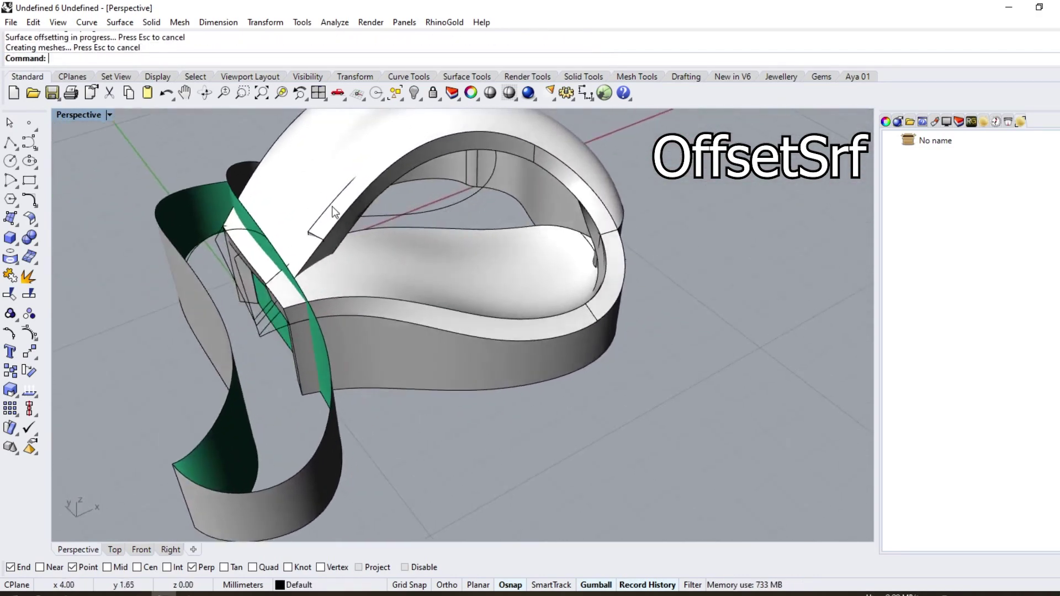
- Turn on solid points for the thickened upper strip and move the points at its narrow end to reshape it
{"action": "scroll", "coordinate": [320, 221], "scroll_direction": "up", "scroll_amount": 5}
{"action": "left_click", "coordinate": [305, 233]}
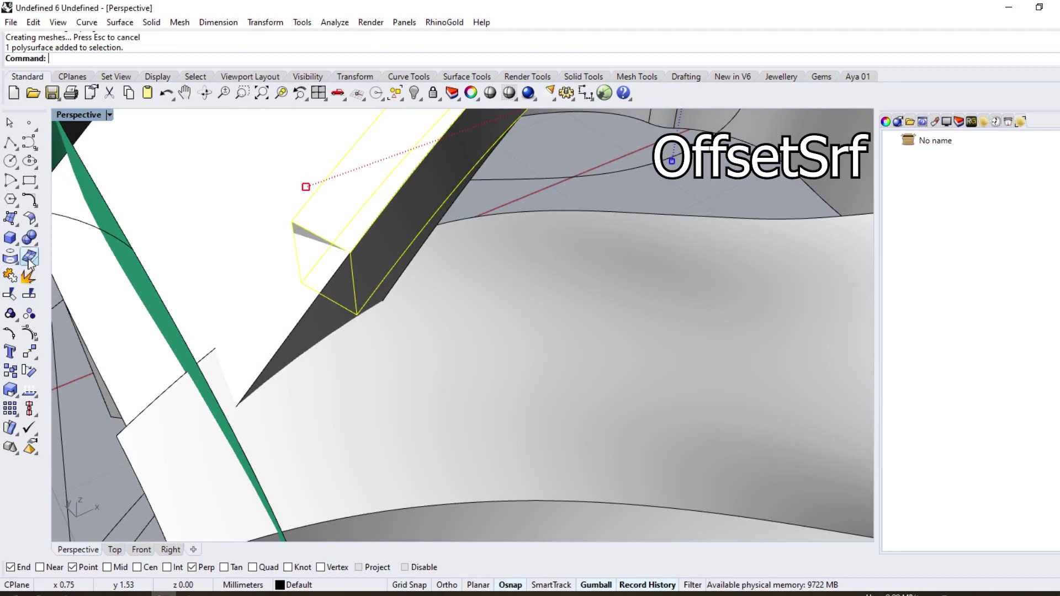
{"action": "left_click", "coordinate": [35, 242]}
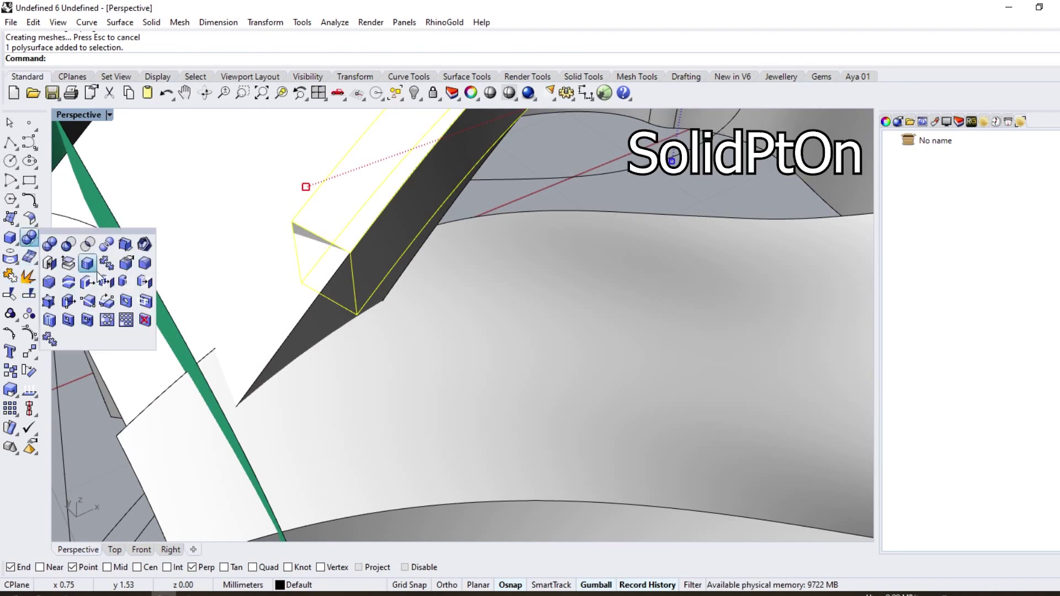
{"action": "left_click", "coordinate": [50, 300]}
{"action": "left_click_drag", "start_coordinate": [284, 183], "coordinate": [288, 198]}
{"action": "scroll", "coordinate": [303, 260], "scroll_direction": "down", "scroll_amount": 8}
{"action": "right_click_drag", "start_coordinate": [382, 276], "coordinate": [389, 224]}
{"action": "key", "text": "Escape"}
{"action": "key", "text": "Escape"}
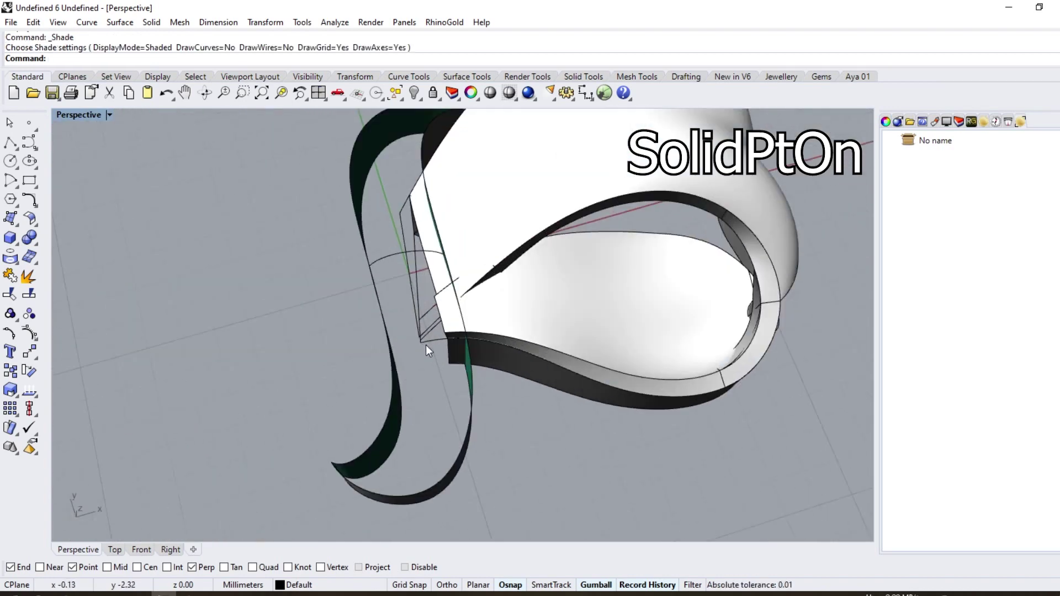
- Delete the S-shaped curved surface lying farther from the loop's narrow end
{"action": "right_click_drag", "start_coordinate": [426, 345], "coordinate": [567, 339]}
{"action": "scroll", "coordinate": [440, 290], "scroll_direction": "up", "scroll_amount": 5}
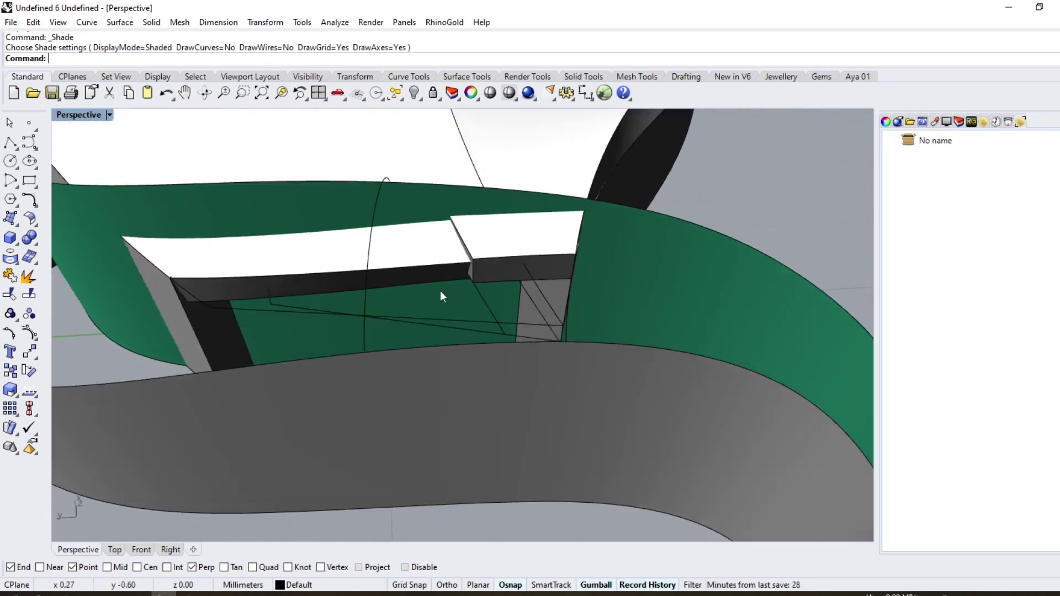
{"action": "scroll", "coordinate": [368, 350], "scroll_direction": "down", "scroll_amount": 2}
{"action": "left_click", "coordinate": [457, 384]}
{"action": "scroll", "coordinate": [406, 354], "scroll_direction": "down", "scroll_amount": 5}
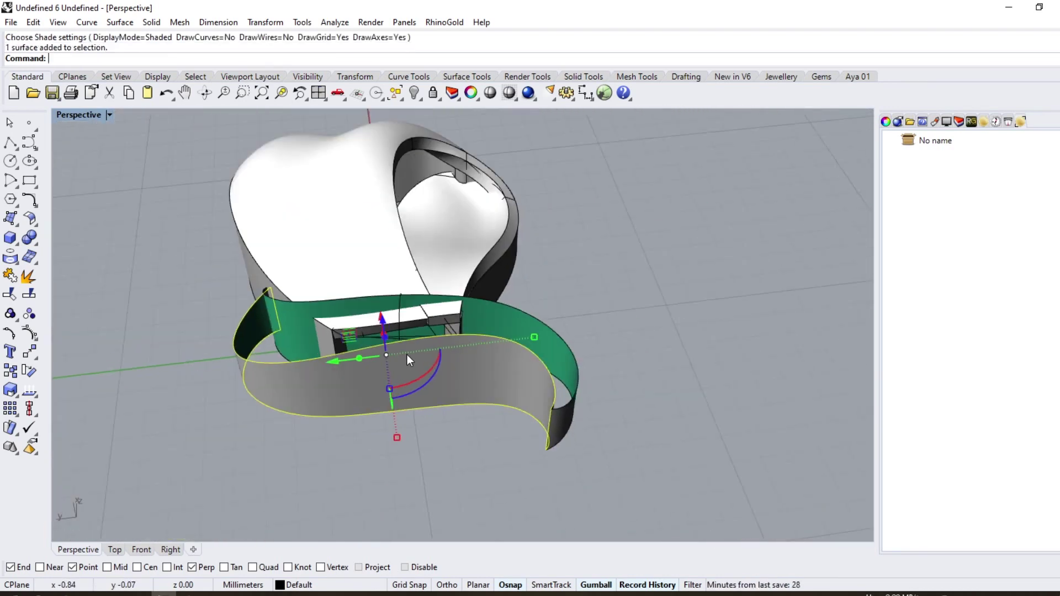
{"action": "key", "text": "Delete"}
- Intersect the loop's wall and body polysurfaces with the S-shaped surface and delete the surplus intersection curves
{"action": "right_click_drag", "start_coordinate": [407, 364], "coordinate": [440, 170]}
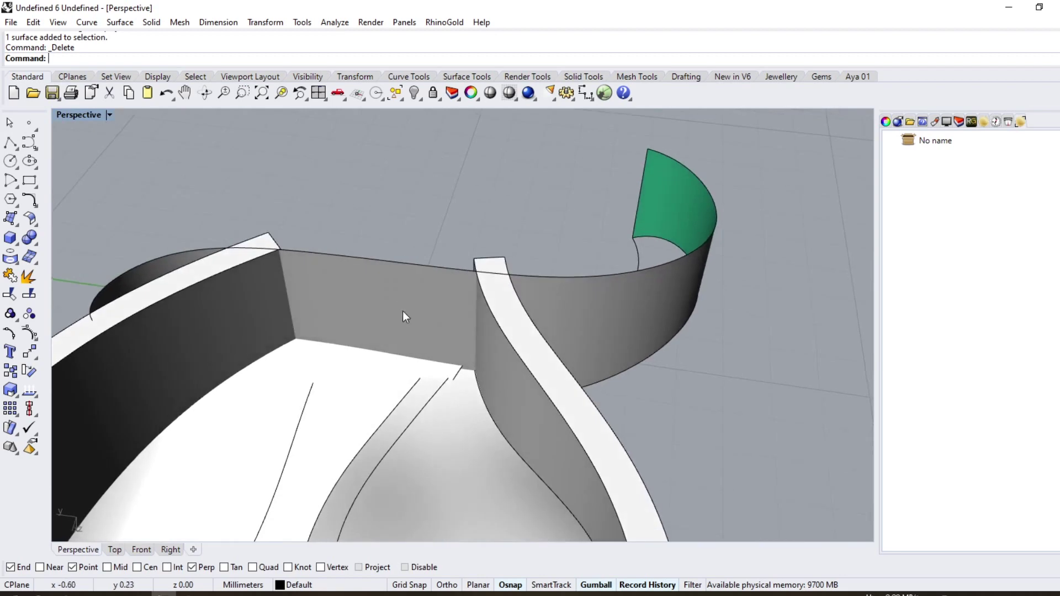
{"action": "scroll", "coordinate": [404, 314], "scroll_direction": "up", "scroll_amount": 2}
{"action": "left_click", "coordinate": [514, 359]}
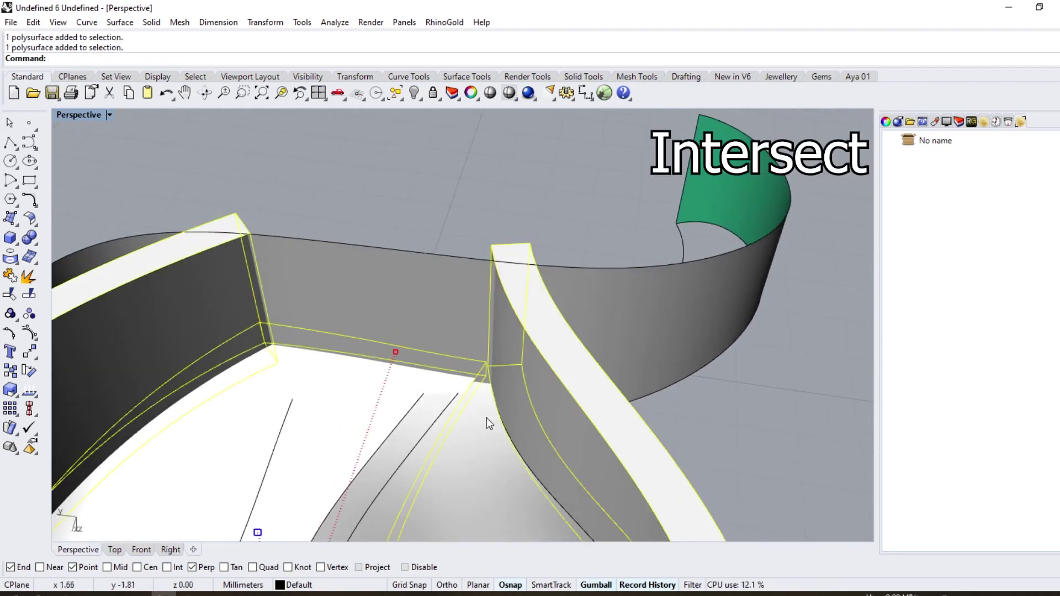
{"action": "right_click_drag", "start_coordinate": [486, 418], "coordinate": [381, 274]}
{"action": "left_click", "coordinate": [379, 307], "text": "shift"}
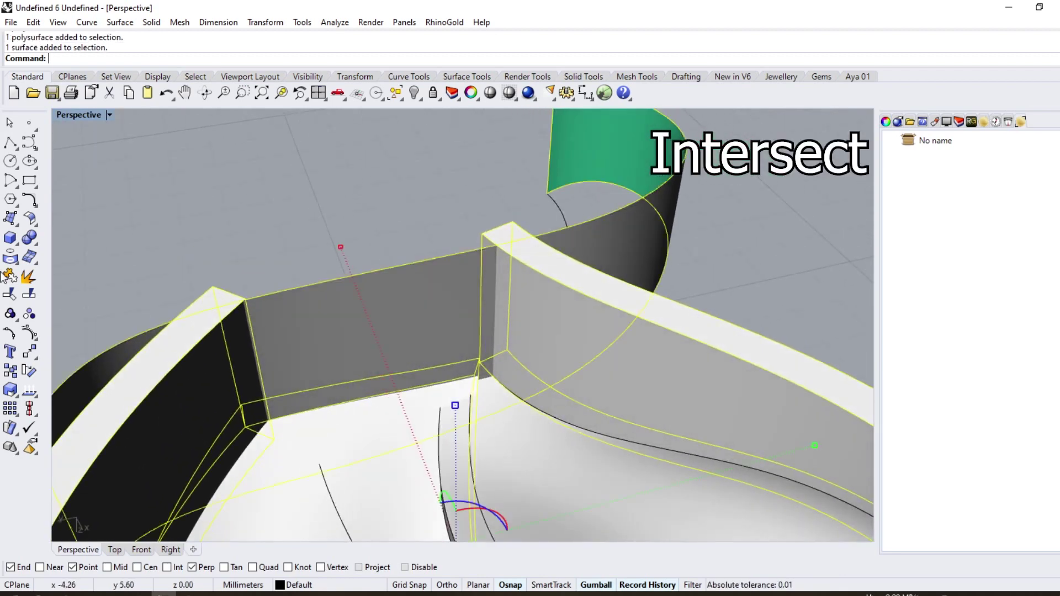
{"action": "left_click", "coordinate": [19, 267]}
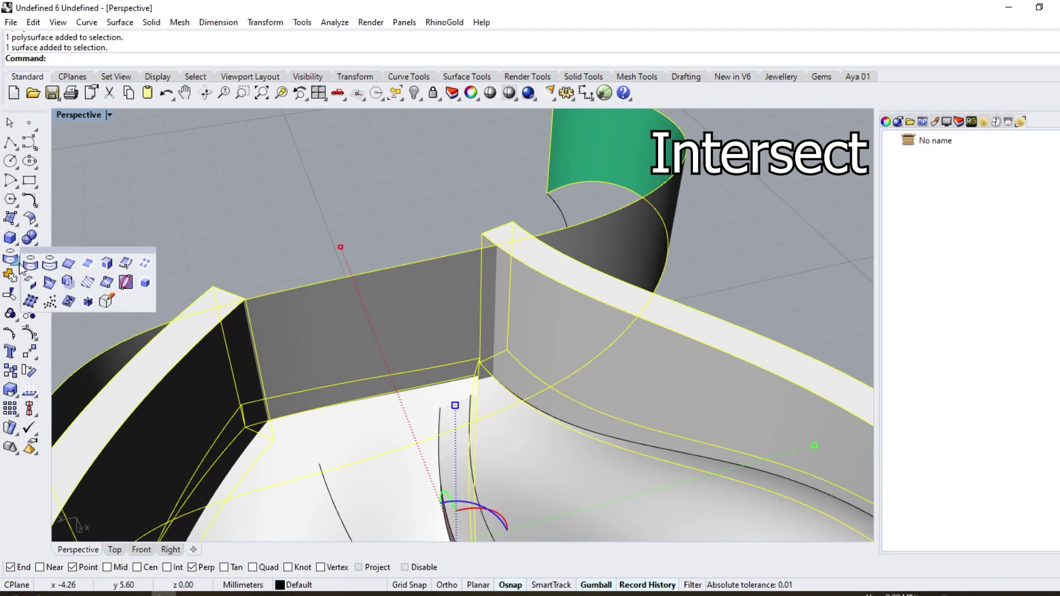
{"action": "left_click", "coordinate": [50, 283]}
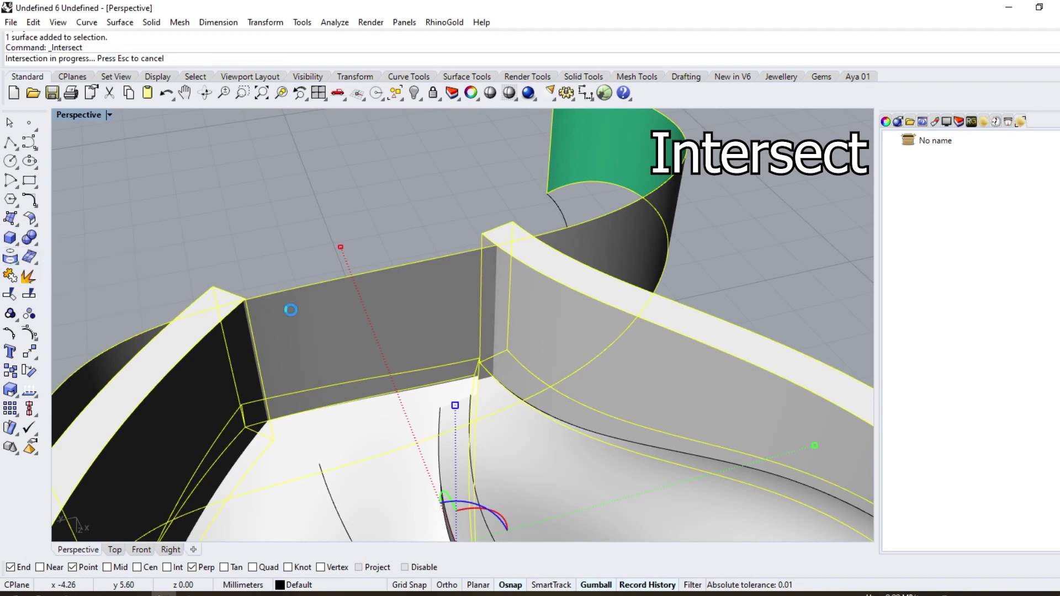
{"action": "left_click", "coordinate": [495, 288], "text": "ctrl"}
{"action": "key", "text": "Delete"}
- Extend the lower and the two side intersection curves along the S-shaped surface at both ends
{"action": "left_click", "coordinate": [494, 291]}
{"action": "left_click", "coordinate": [325, 408], "text": "shift"}
{"action": "scroll", "coordinate": [489, 387], "scroll_direction": "up", "scroll_amount": 5}
{"action": "right_click_drag", "start_coordinate": [489, 386], "coordinate": [520, 374]}
{"action": "scroll", "coordinate": [488, 394], "scroll_direction": "down", "scroll_amount": 5}
{"action": "left_click", "coordinate": [259, 294], "text": "shift"}
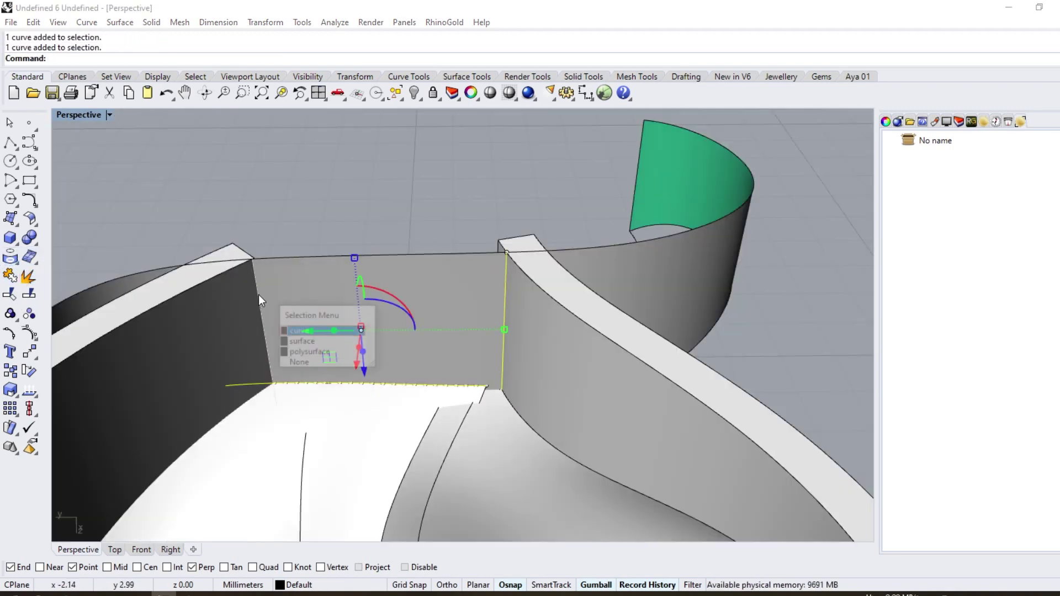
{"action": "left_click", "coordinate": [259, 294], "text": "shift"}
{"action": "left_click", "coordinate": [37, 203]}
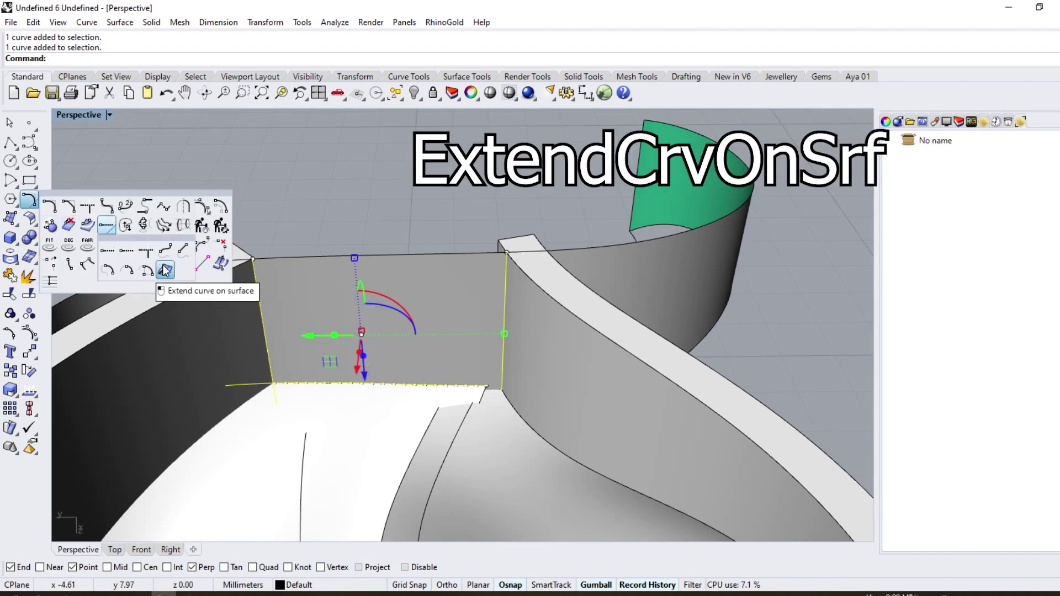
{"action": "left_click", "coordinate": [165, 270]}
{"action": "left_click", "coordinate": [482, 345]}
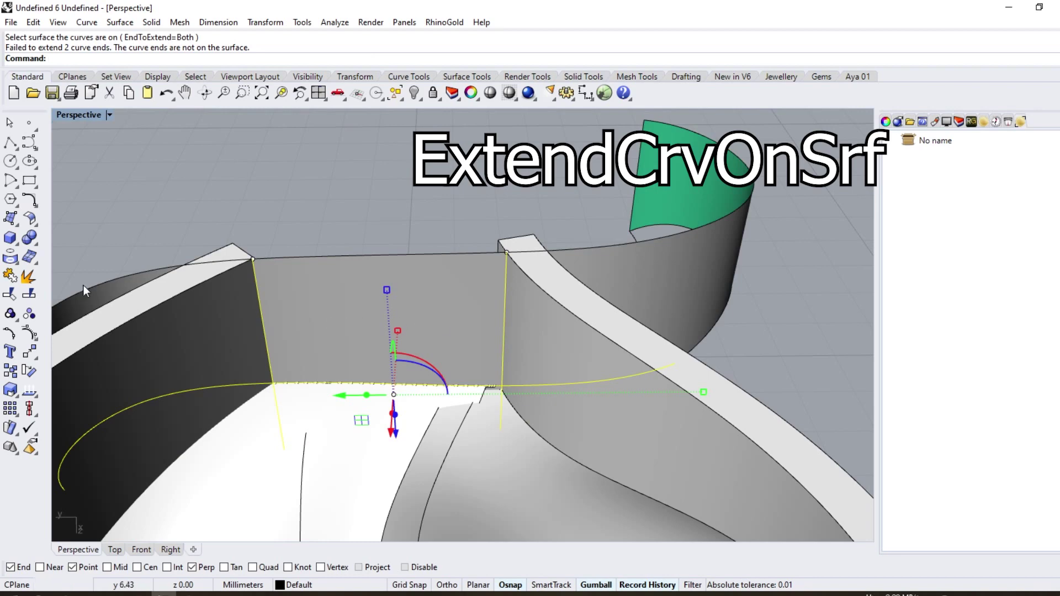
- Trim away the section of the S-shaped surface enclosed by the extended curves and delete the cutting curves
{"action": "left_click", "coordinate": [10, 293]}
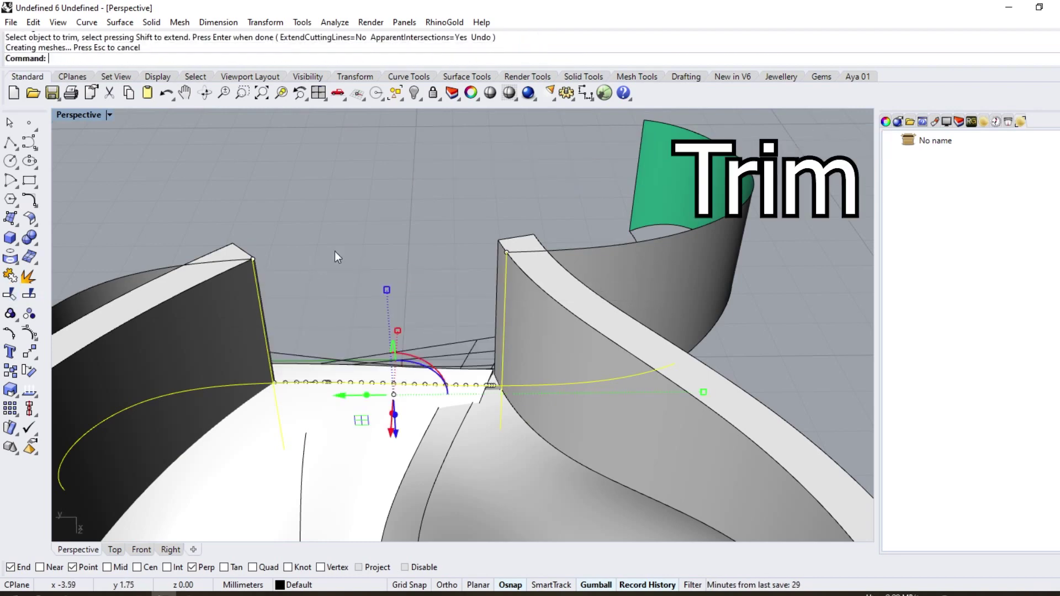
{"action": "key", "text": "Delete"}
{"action": "right_click_drag", "start_coordinate": [435, 244], "coordinate": [386, 260]}
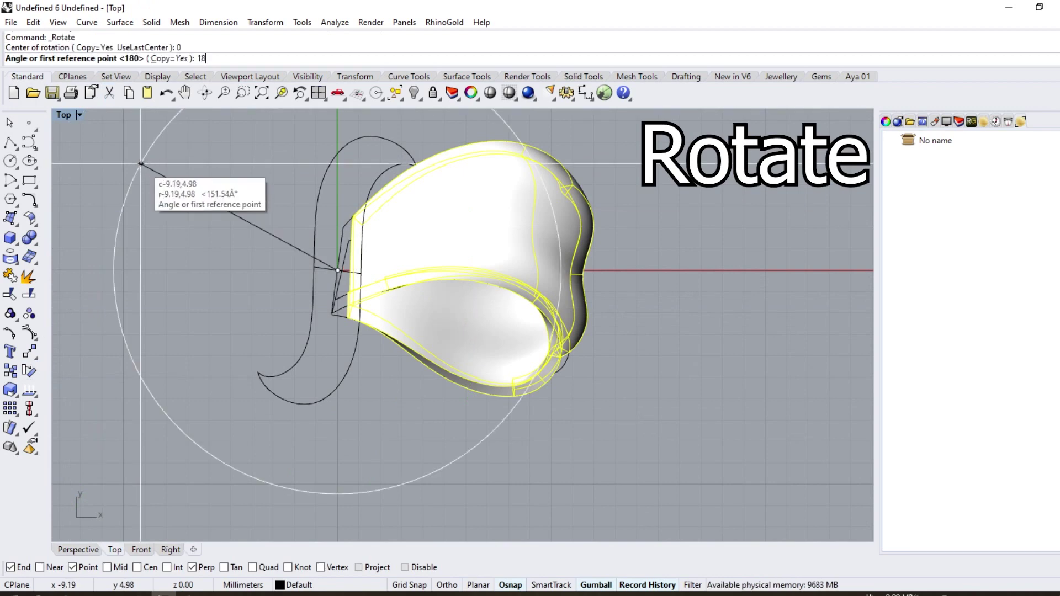
- Rotate a copy of the complete loop by 180 degrees about the origin in the top view
{"action": "type", "text": "180"}
{"action": "key", "text": "Return"}
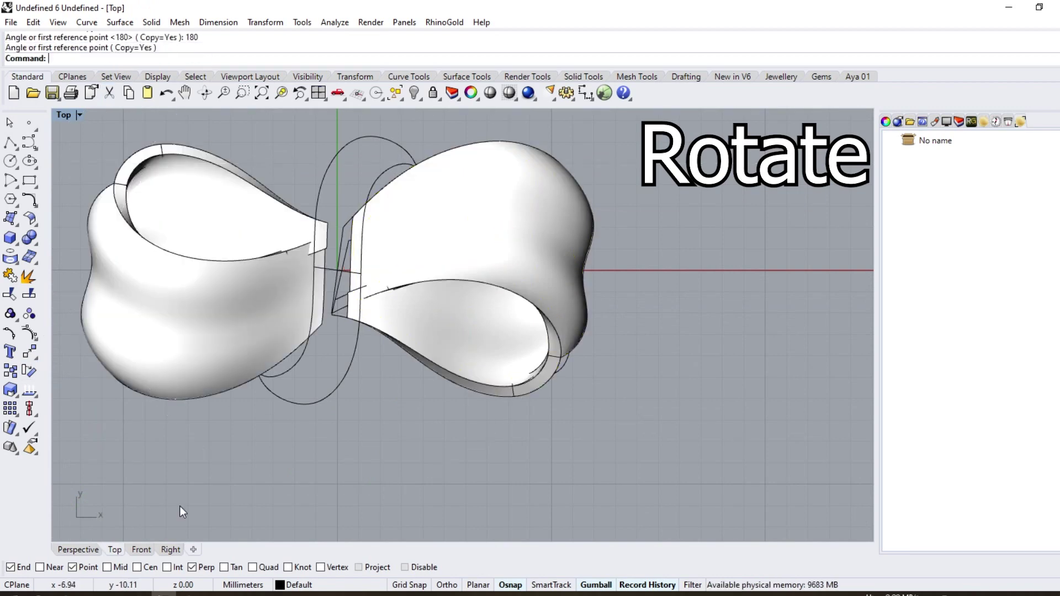
{"action": "left_click", "coordinate": [75, 549]}
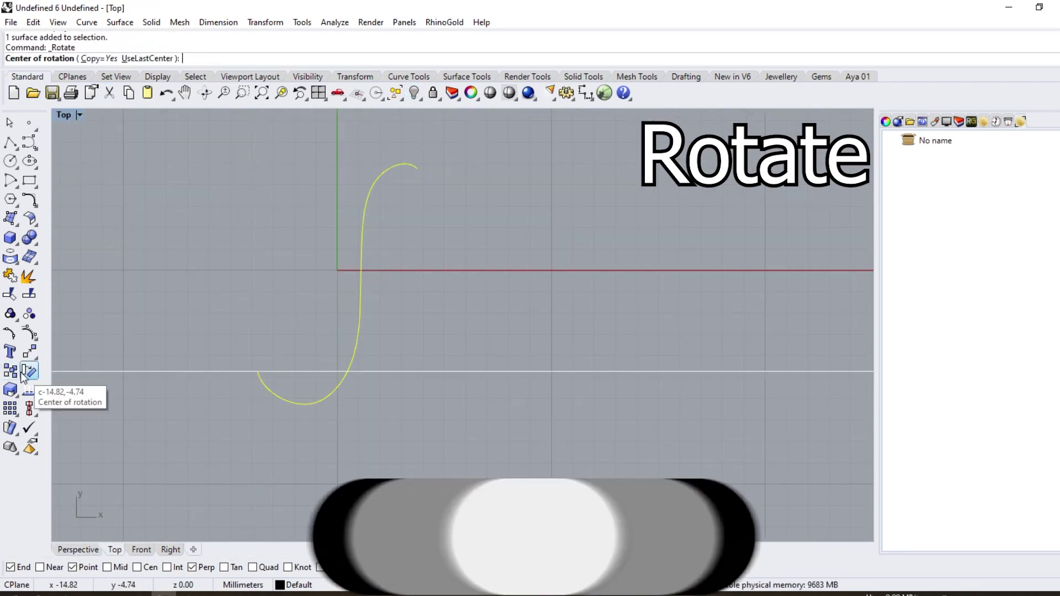
- Rotate a copy of the trimmed S-shaped surface by 180 degrees about the origin in the top view
{"action": "type", "text": "0"}
{"action": "key", "text": "Return"}
{"action": "type", "text": "180"}
{"action": "key", "text": "Return"}
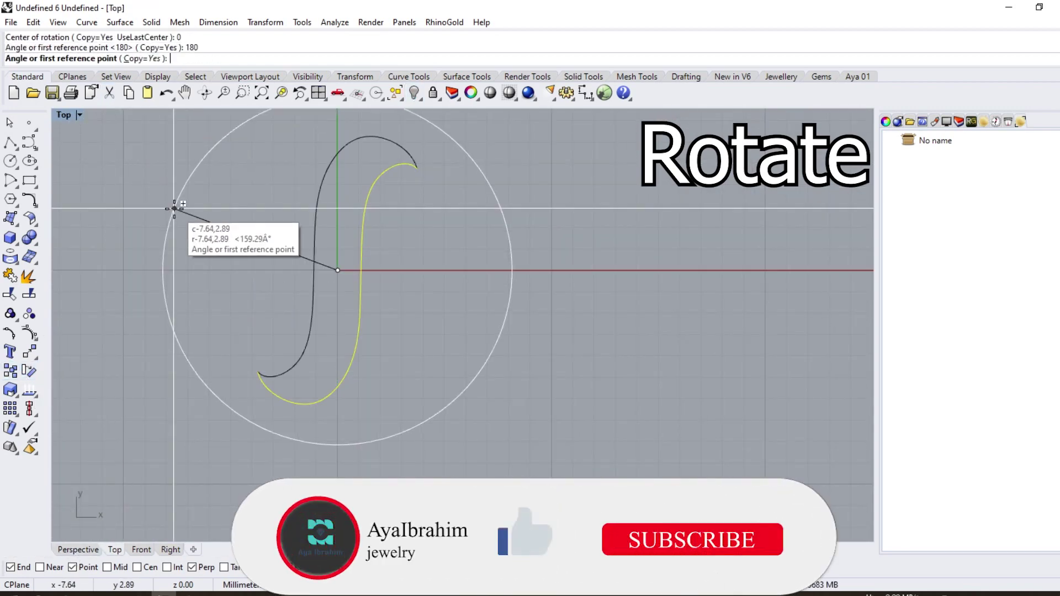
{"action": "key", "text": "Return"}
- Join the two mirrored S-shaped surfaces into one closed centre-band polysurface
{"action": "left_click_drag", "start_coordinate": [432, 162], "coordinate": [218, 406]}
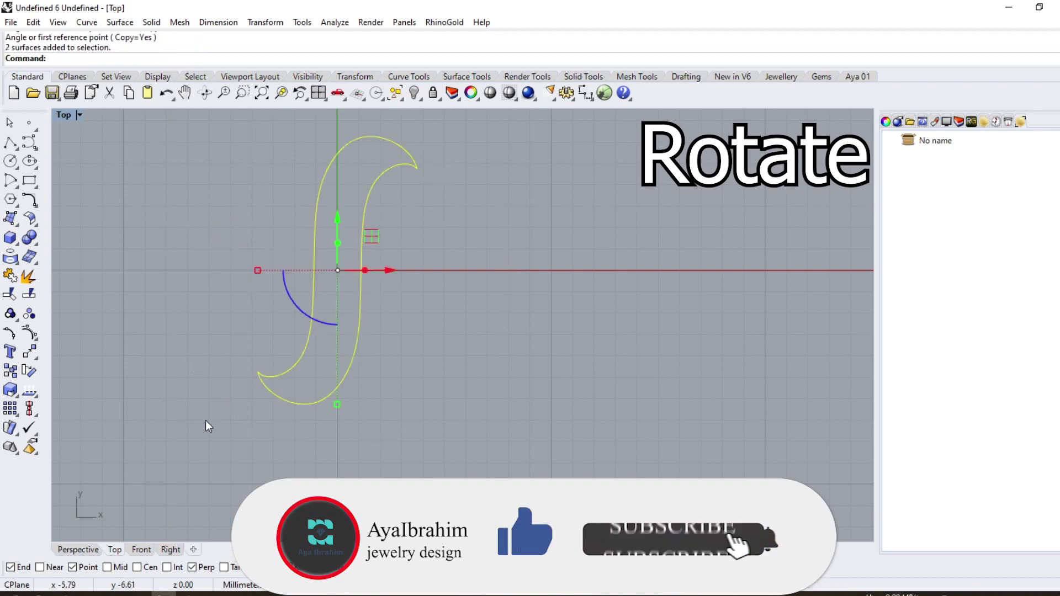
{"action": "left_click", "coordinate": [68, 551]}
{"action": "right_click_drag", "start_coordinate": [400, 361], "coordinate": [632, 348]}
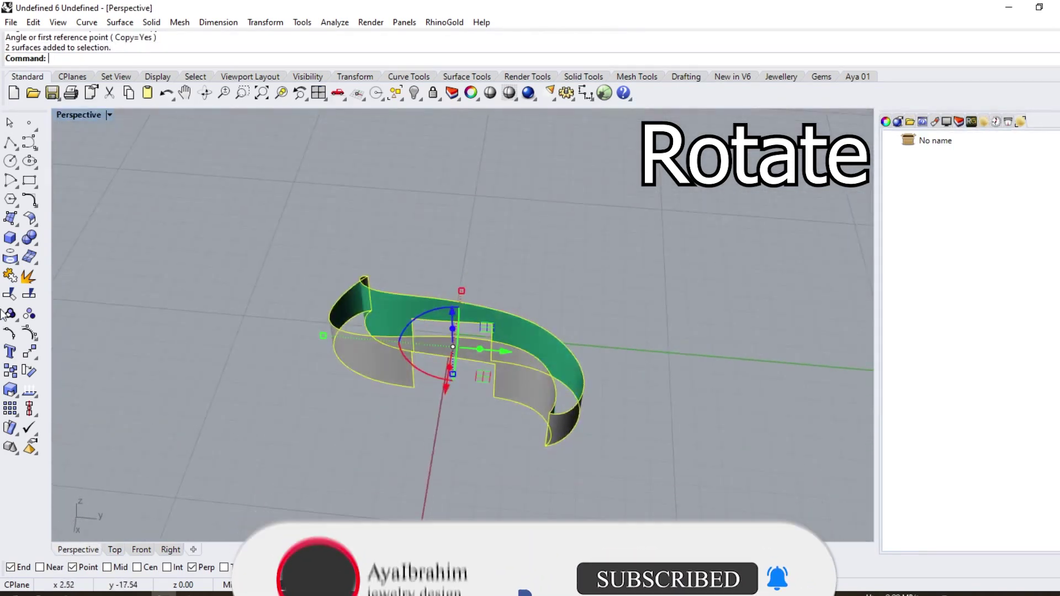
{"action": "left_click", "coordinate": [647, 417]}
{"action": "scroll", "coordinate": [596, 411], "scroll_direction": "up", "scroll_amount": 4}
{"action": "left_click", "coordinate": [536, 434]}
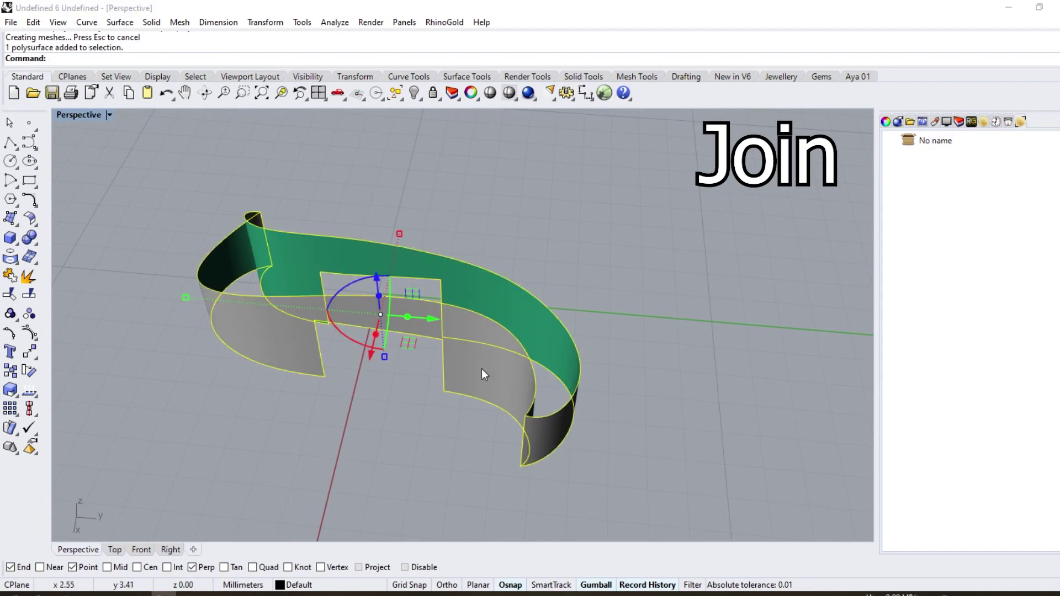
- Offset the joined centre-band polysurface with OffsetSrf to thicken its walls
{"action": "middle_click", "coordinate": [481, 369]}
{"action": "left_click", "coordinate": [33, 223]}
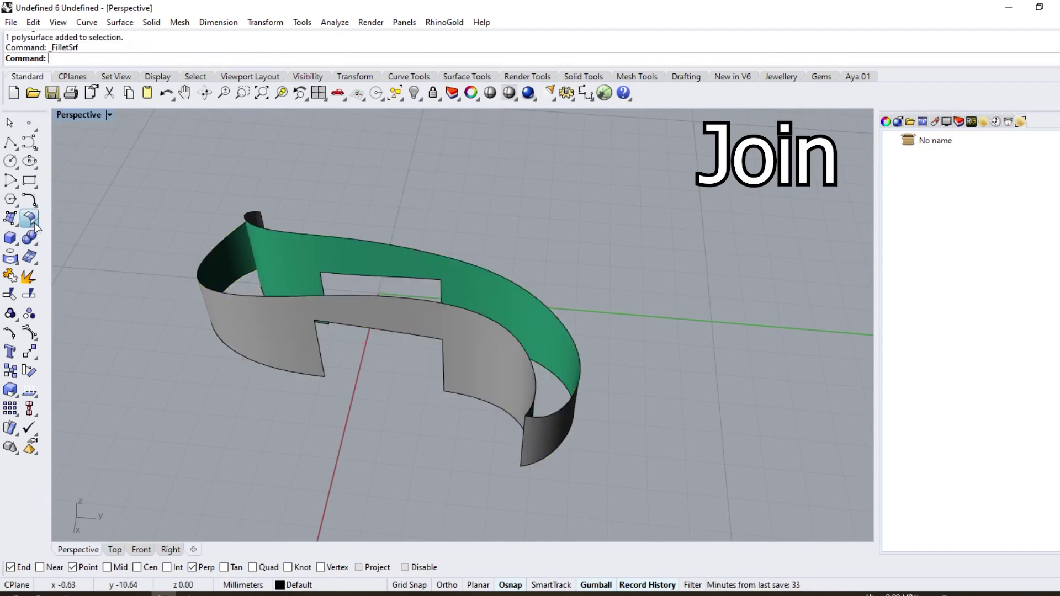
{"action": "key", "text": "Escape"}
{"action": "left_click", "coordinate": [34, 223]}
{"action": "left_click", "coordinate": [68, 245]}
{"action": "left_click", "coordinate": [469, 360]}
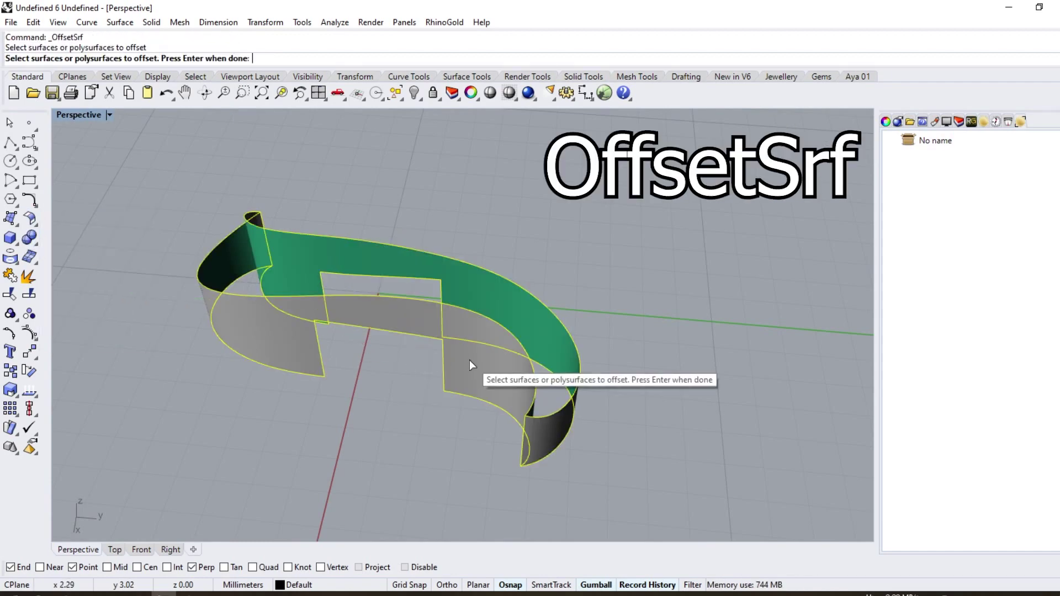
{"action": "key", "text": "Return"}
{"action": "right_click_drag", "start_coordinate": [469, 360], "coordinate": [347, 276]}
{"action": "key", "text": "Return"}
{"action": "left_click", "coordinate": [365, 418]}
{"action": "left_click", "coordinate": [167, 325]}
- Show all hidden objects and turn on solid points for the centre band's domed top piece
{"action": "right_click", "coordinate": [419, 98]}
{"action": "scroll", "coordinate": [347, 276], "scroll_direction": "up", "scroll_amount": 5}
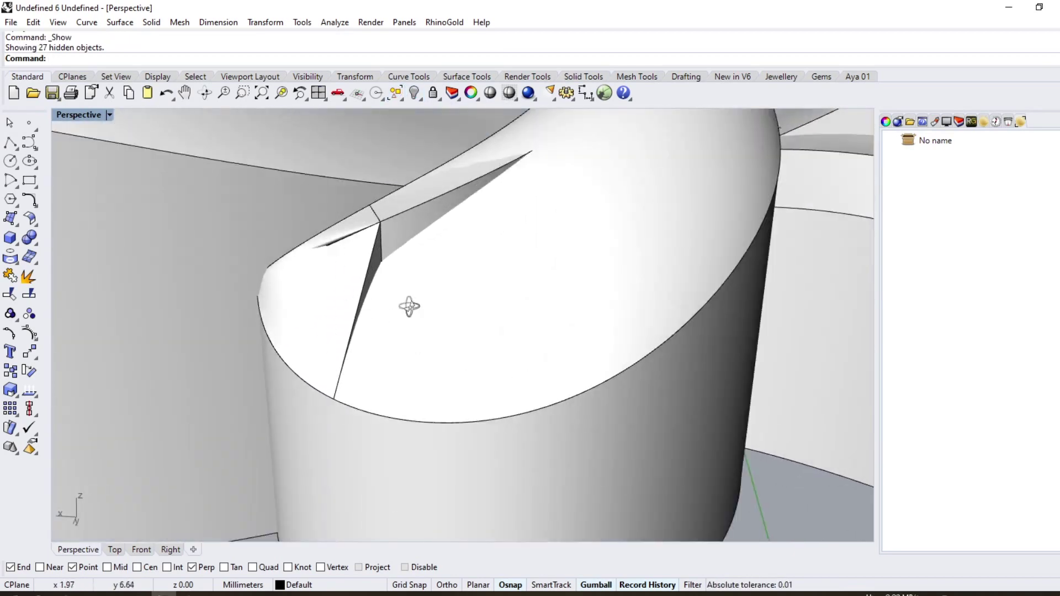
{"action": "right_click_drag", "start_coordinate": [409, 307], "coordinate": [457, 387]}
{"action": "scroll", "coordinate": [454, 330], "scroll_direction": "down", "scroll_amount": 7}
{"action": "scroll", "coordinate": [457, 383], "scroll_direction": "up", "scroll_amount": 2}
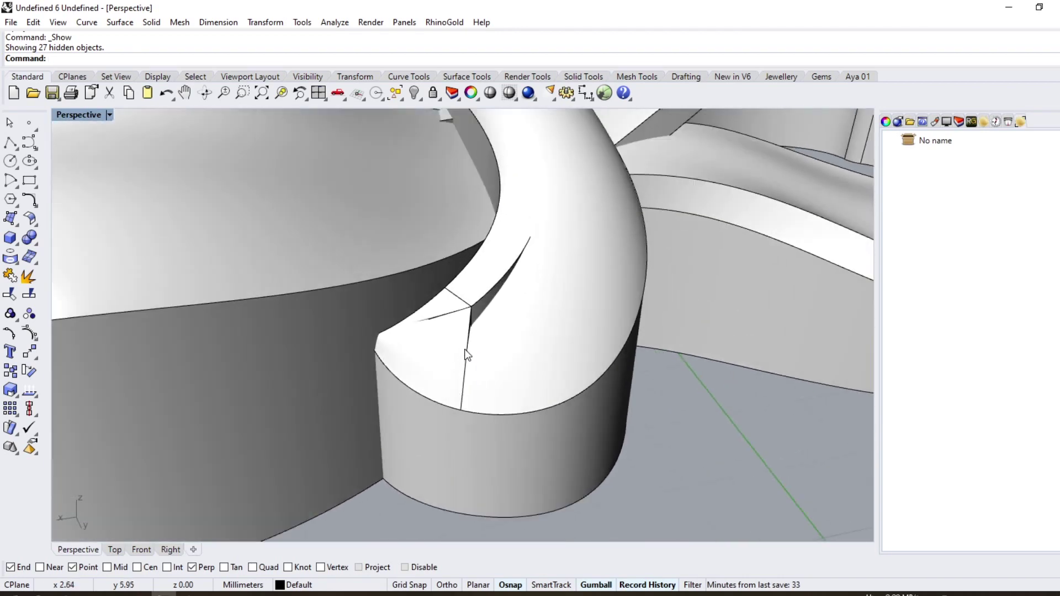
{"action": "left_click", "coordinate": [472, 312]}
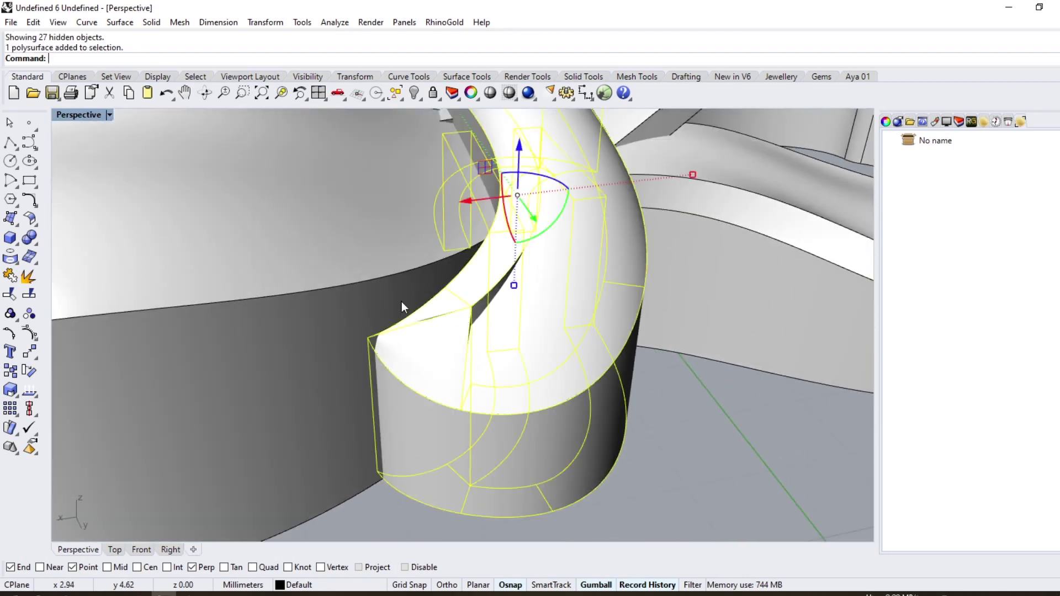
{"action": "left_click", "coordinate": [35, 246]}
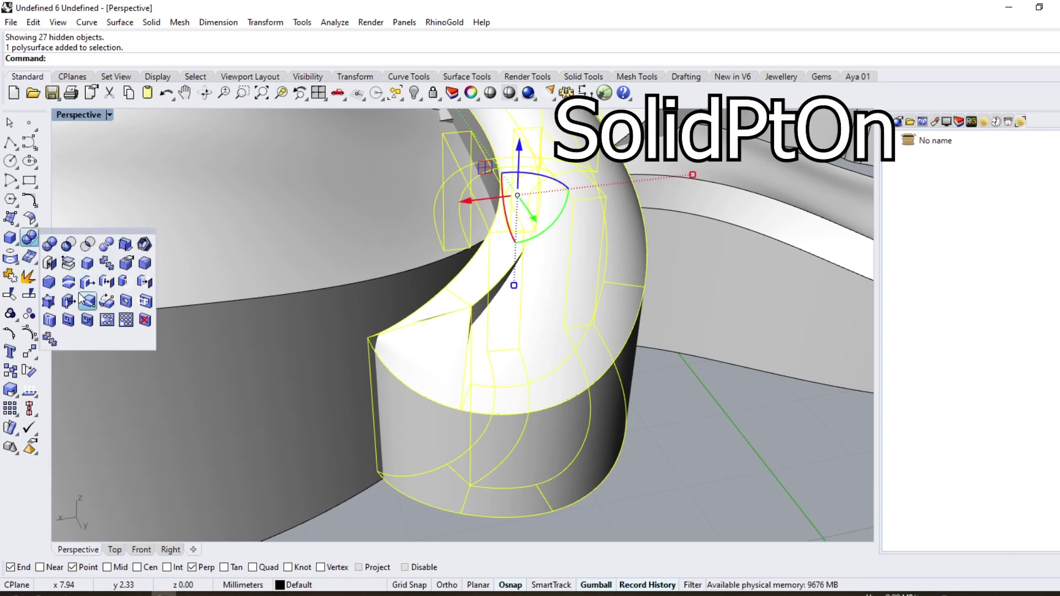
{"action": "left_click", "coordinate": [48, 301]}
- Select the protruding inner corner point at each end of the centre band's top and lower both points together
{"action": "scroll", "coordinate": [478, 309], "scroll_direction": "up", "scroll_amount": 4}
{"action": "left_click", "coordinate": [468, 300]}
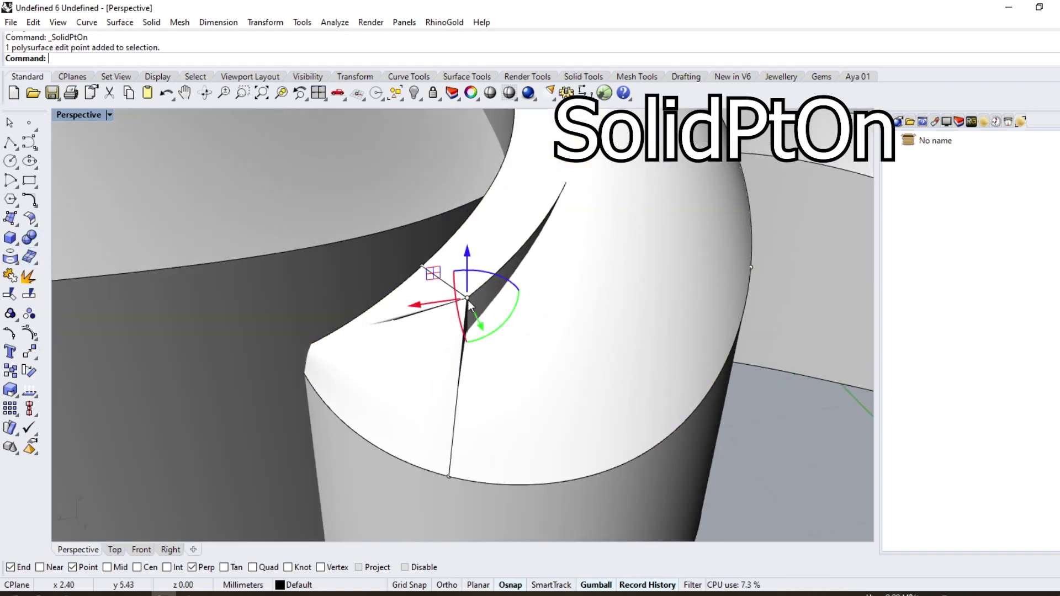
{"action": "scroll", "coordinate": [468, 299], "scroll_direction": "down", "scroll_amount": 5}
{"action": "right_click_drag", "start_coordinate": [570, 356], "coordinate": [441, 406]}
{"action": "scroll", "coordinate": [444, 348], "scroll_direction": "down", "scroll_amount": 7}
{"action": "scroll", "coordinate": [651, 269], "scroll_direction": "up", "scroll_amount": 9}
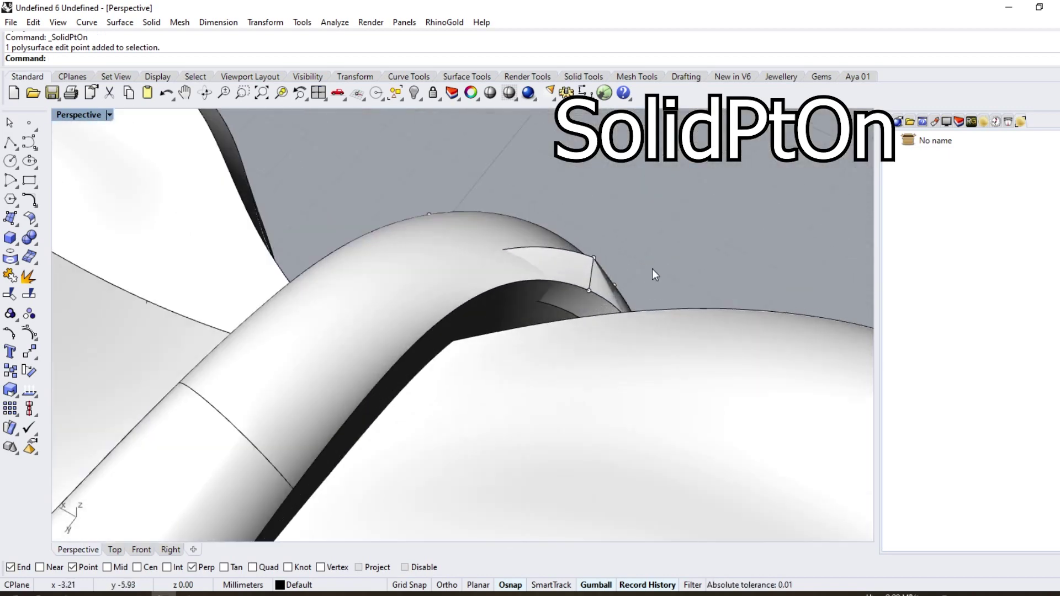
{"action": "left_click", "coordinate": [595, 256], "text": "shift"}
{"action": "scroll", "coordinate": [594, 257], "scroll_direction": "down", "scroll_amount": 9}
{"action": "right_click_drag", "start_coordinate": [563, 312], "coordinate": [624, 238]}
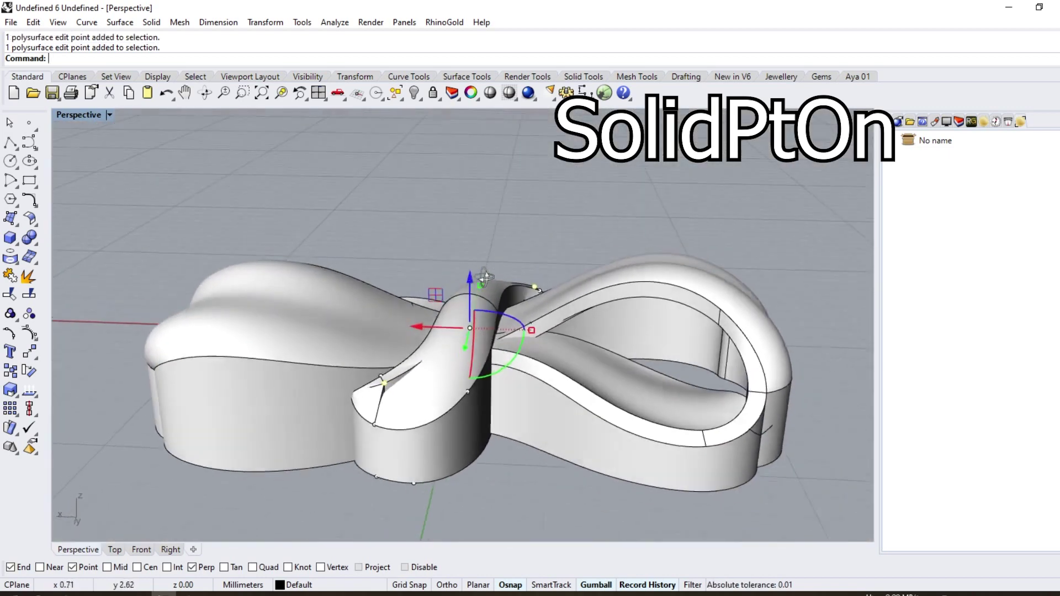
{"action": "scroll", "coordinate": [454, 349], "scroll_direction": "up", "scroll_amount": 5}
{"action": "right_click_drag", "start_coordinate": [500, 290], "coordinate": [455, 259]}
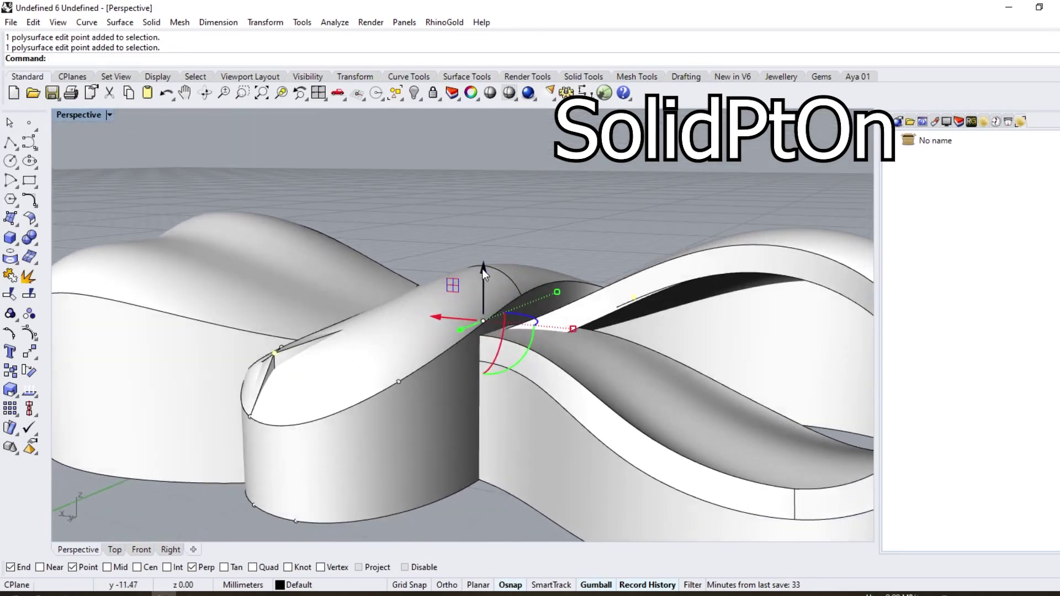
{"action": "left_click_drag", "start_coordinate": [483, 270], "coordinate": [483, 288]}
{"action": "scroll", "coordinate": [379, 320], "scroll_direction": "up", "scroll_amount": 3}
{"action": "right_click_drag", "start_coordinate": [379, 321], "coordinate": [428, 356]}
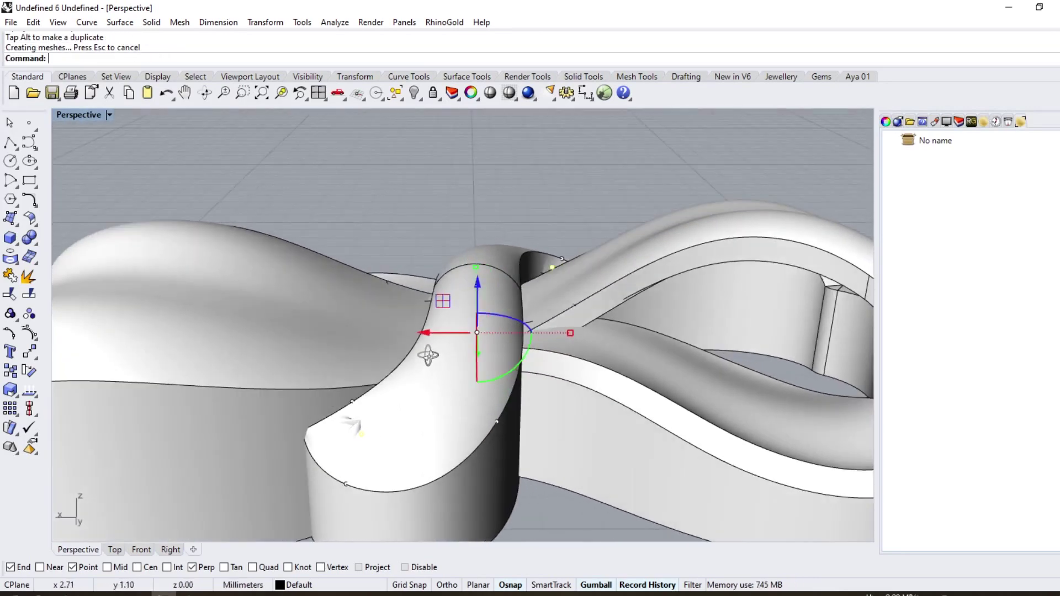
{"action": "left_click_drag", "start_coordinate": [481, 284], "coordinate": [431, 324]}
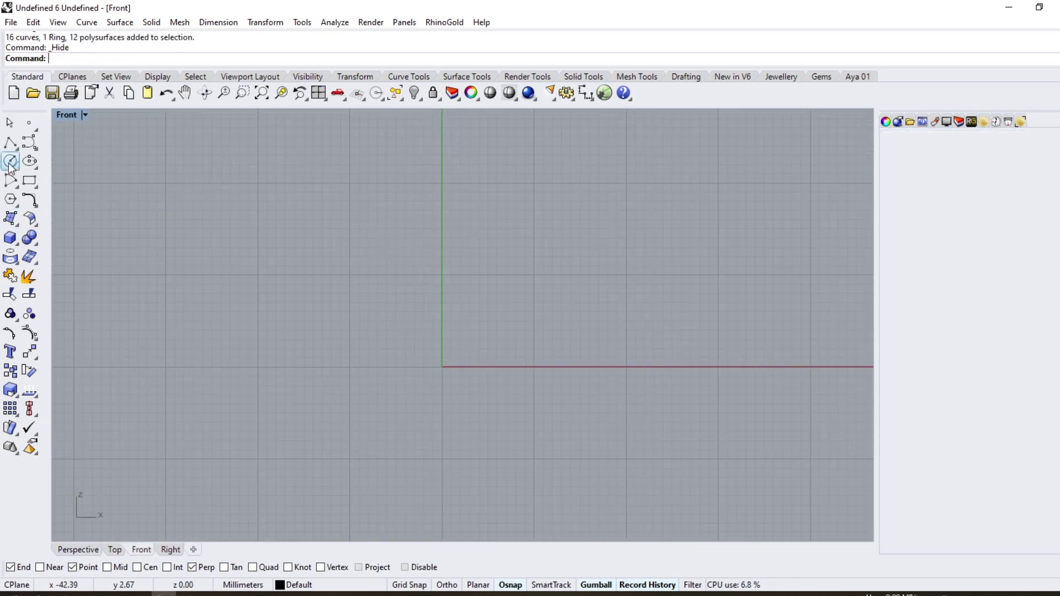
- Draw a circle of 18.4 mm diameter centred on the origin in the front view
{"action": "left_click", "coordinate": [10, 160]}
{"action": "type", "text": "0"}
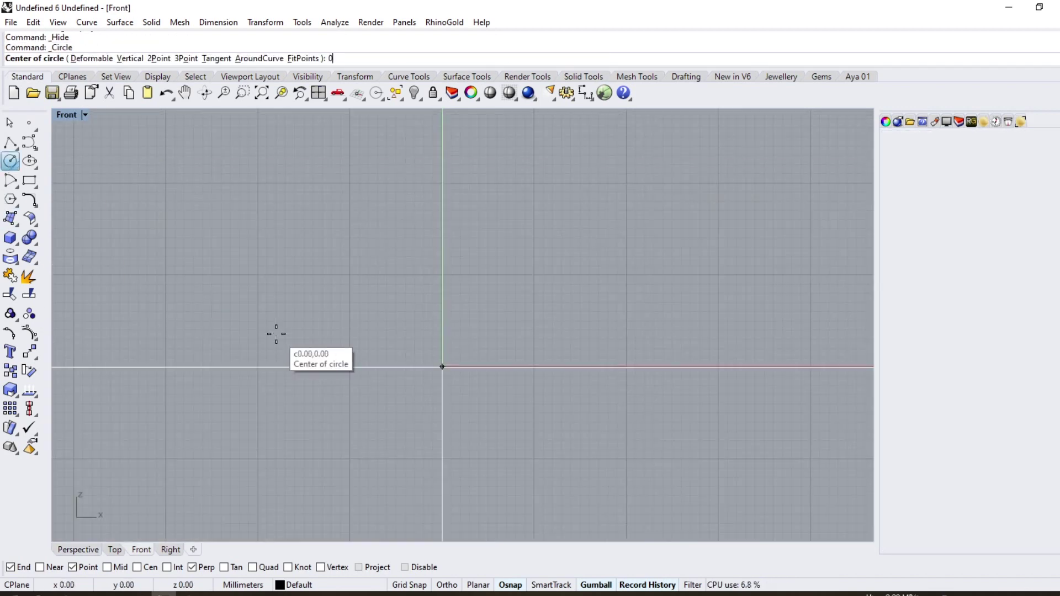
{"action": "key", "text": "Return"}
{"action": "type", "text": "18."}
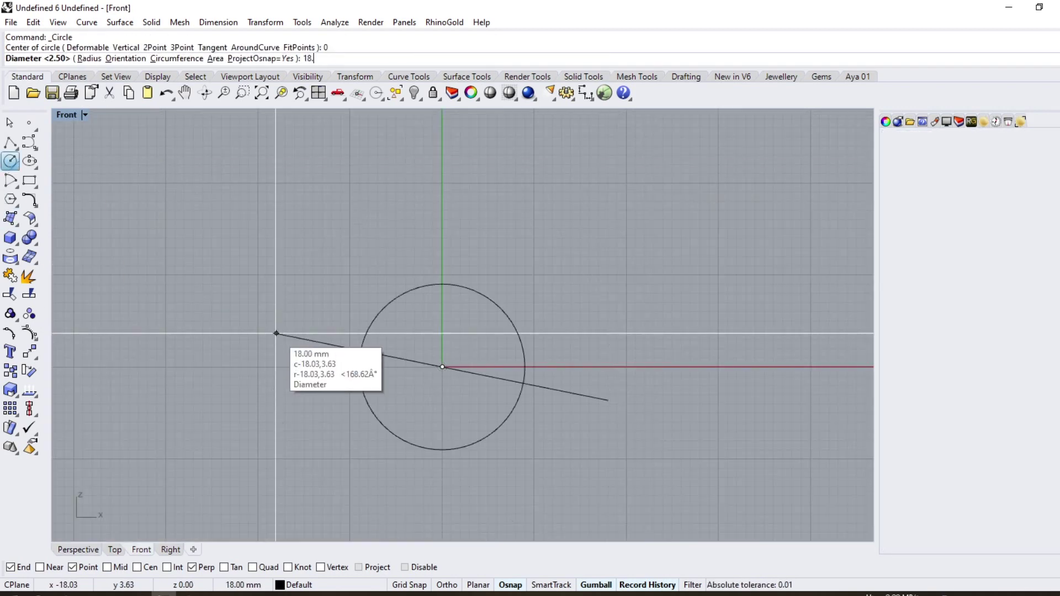
{"action": "type", "text": "4"}
{"action": "key", "text": "Return"}
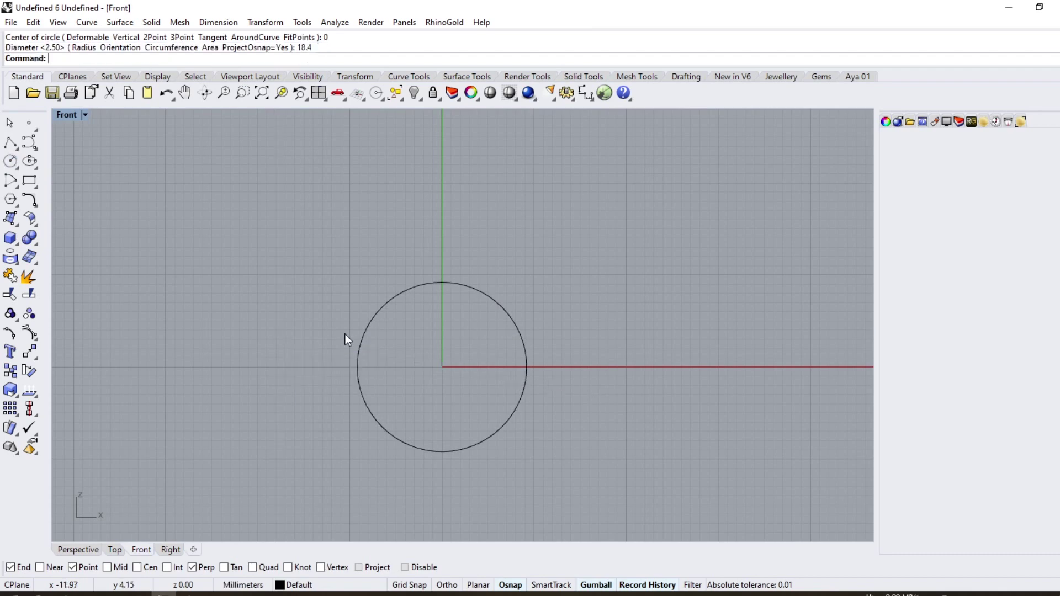
- Offset the 18.4 mm circle outwards by 1.5 mm
{"action": "left_click", "coordinate": [451, 286]}
{"action": "scroll", "coordinate": [454, 321], "scroll_direction": "up", "scroll_amount": 4}
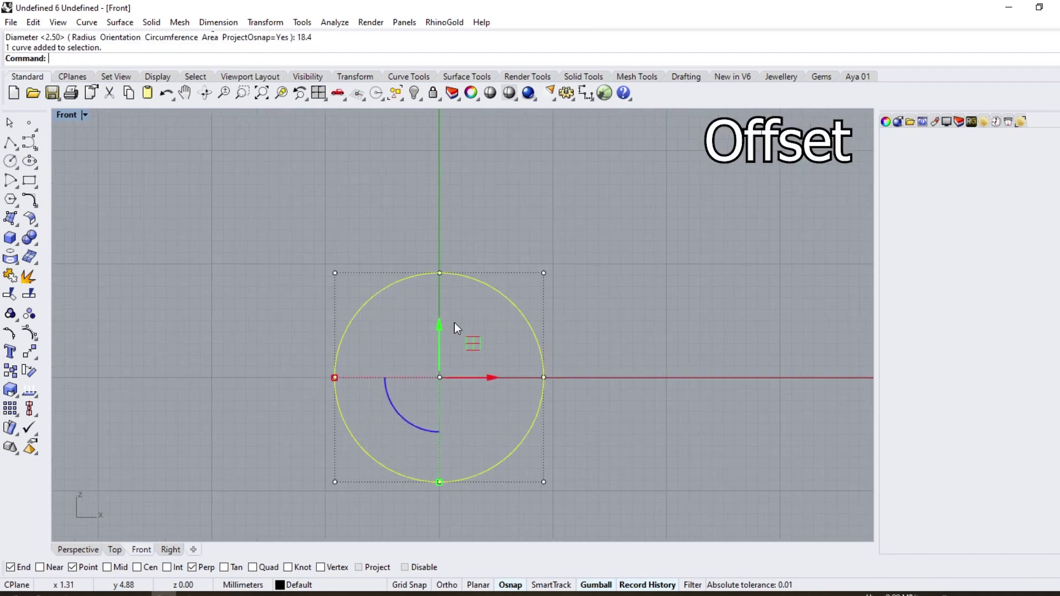
{"action": "left_click", "coordinate": [38, 206]}
{"action": "left_click", "coordinate": [204, 217]}
{"action": "type", "text": "1.5"}
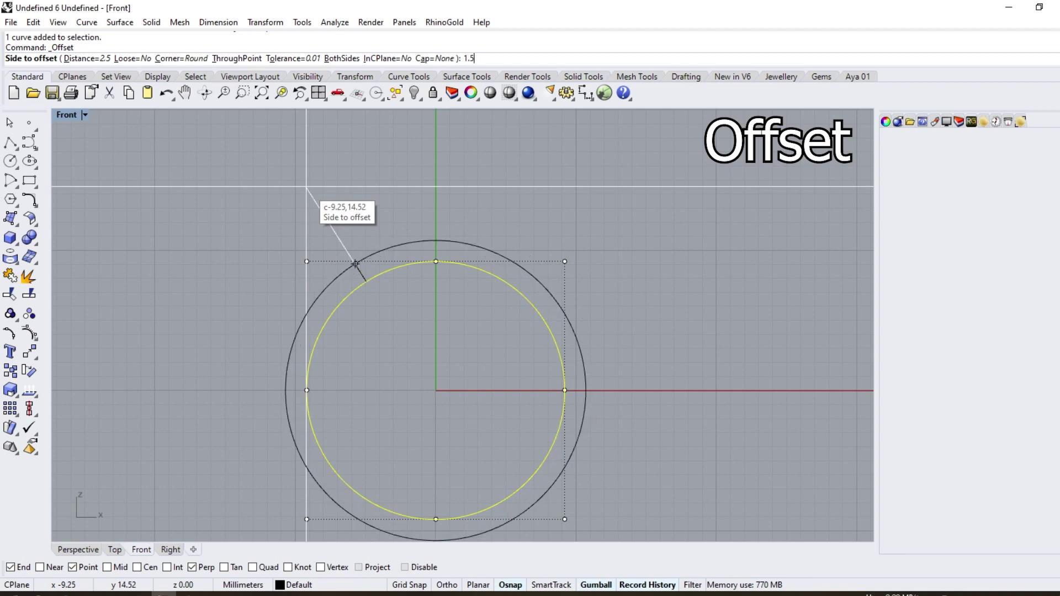
{"action": "key", "text": "Return"}
{"action": "left_click", "coordinate": [306, 186]}
- Split the outer circle at its two horizontal quadrant points into an upper and a lower half
{"action": "scroll", "coordinate": [339, 244], "scroll_direction": "down", "scroll_amount": 4}
{"action": "left_click", "coordinate": [360, 253]}
{"action": "left_click", "coordinate": [29, 295]}
{"action": "left_click", "coordinate": [105, 59]}
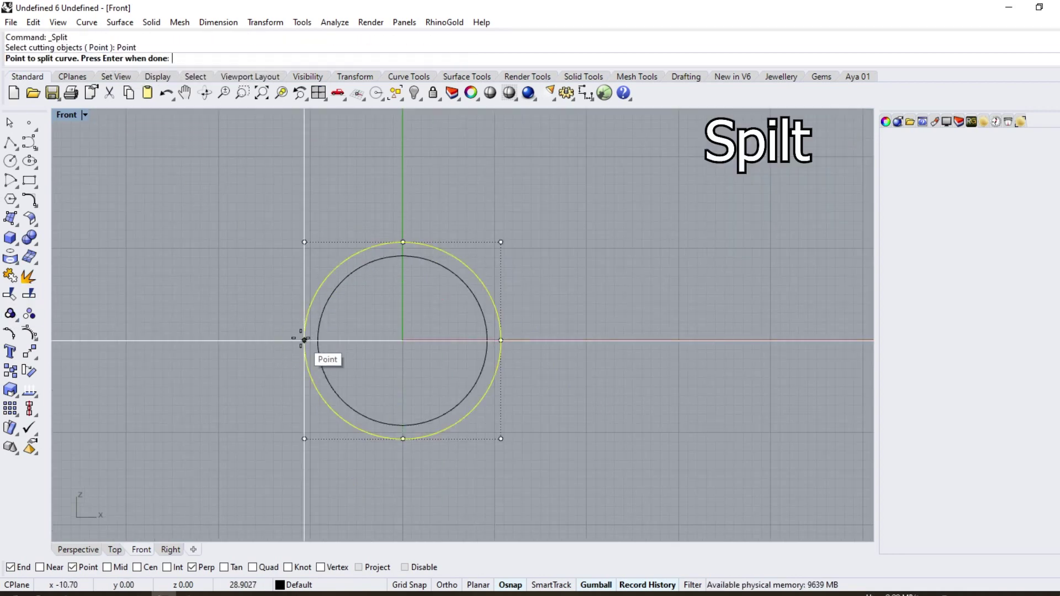
{"action": "left_click", "coordinate": [501, 340]}
{"action": "key", "text": "Return"}
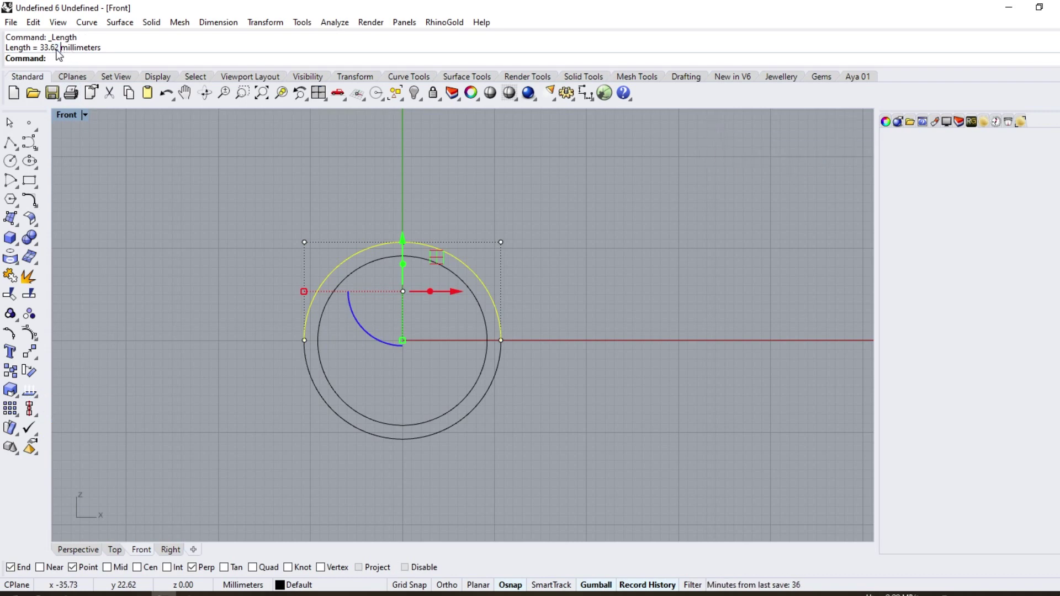
- Draw a horizontal line 33.62 mm long from the origin towards negative X in the front view
{"action": "right_click", "coordinate": [45, 49]}
{"action": "left_click", "coordinate": [58, 70]}
{"action": "left_click", "coordinate": [11, 142]}
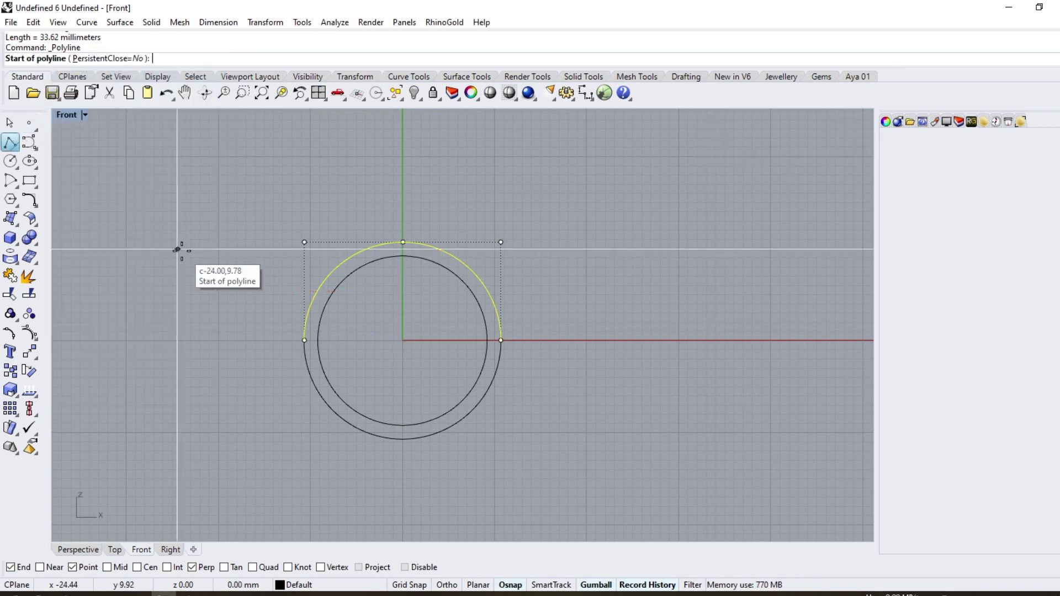
{"action": "type", "text": "0"}
{"action": "key", "text": "Return"}
{"action": "left_click", "coordinate": [447, 584]}
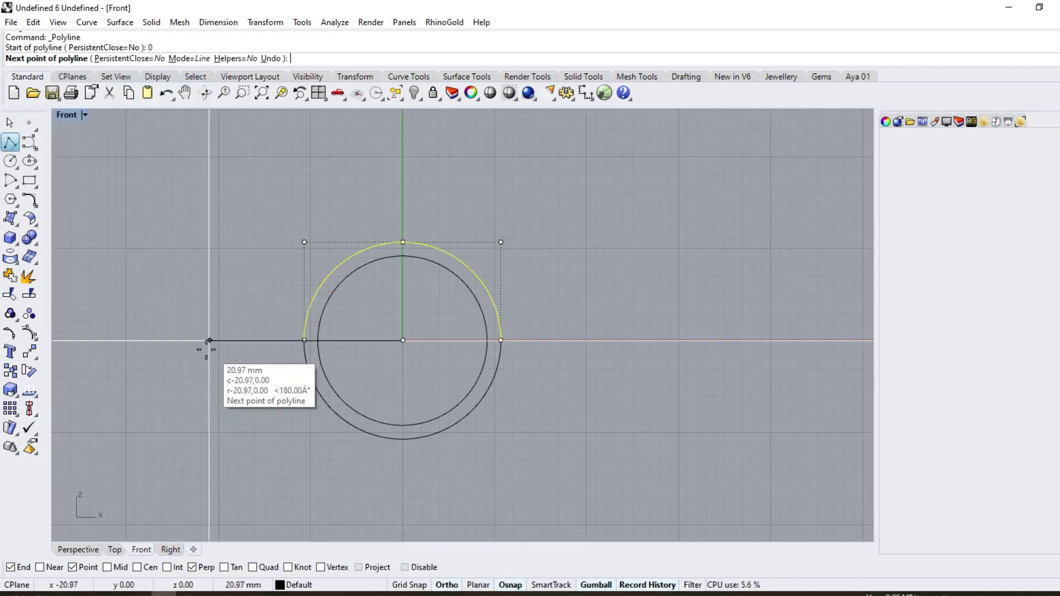
{"action": "type", "text": "33.62"}
{"action": "key", "text": "Return"}
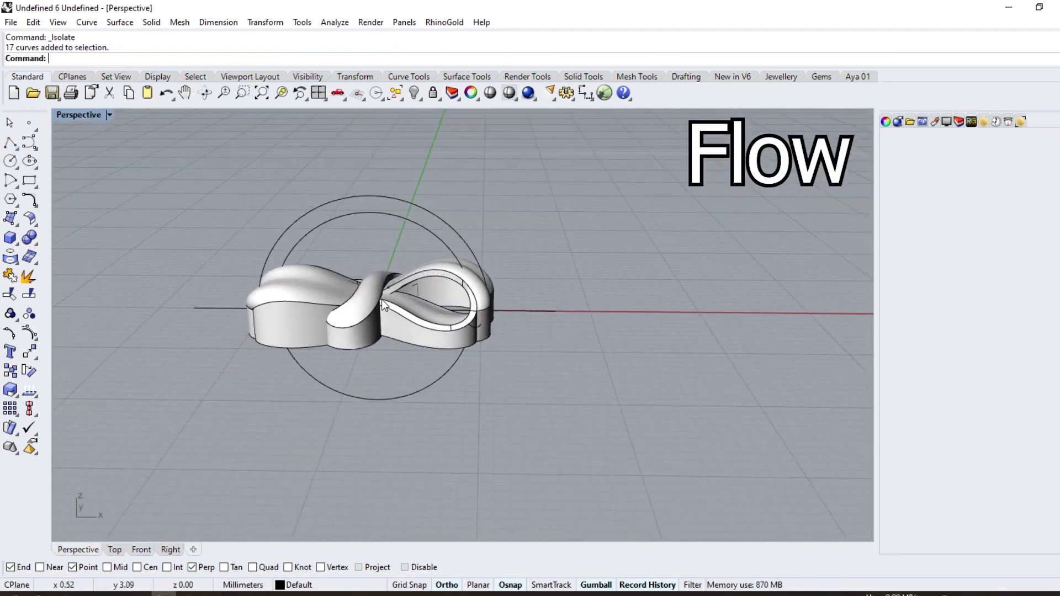
- Flow all the bow's polysurfaces along the upper half of the outer circle, using the straight line as the base curve
{"action": "scroll", "coordinate": [382, 300], "scroll_direction": "up", "scroll_amount": 4}
{"action": "left_click", "coordinate": [348, 281]}
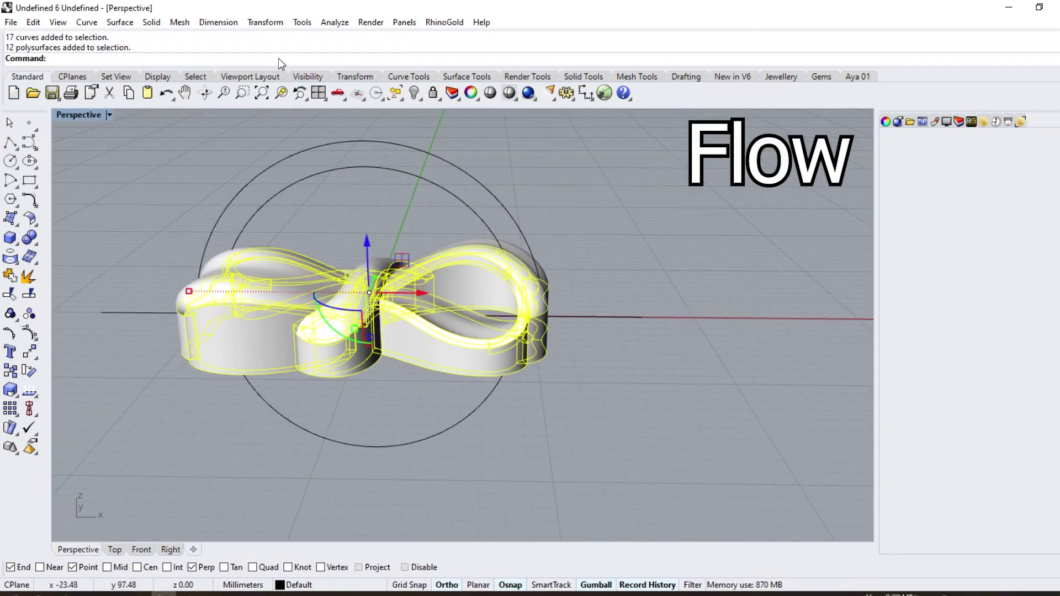
{"action": "left_click", "coordinate": [263, 25]}
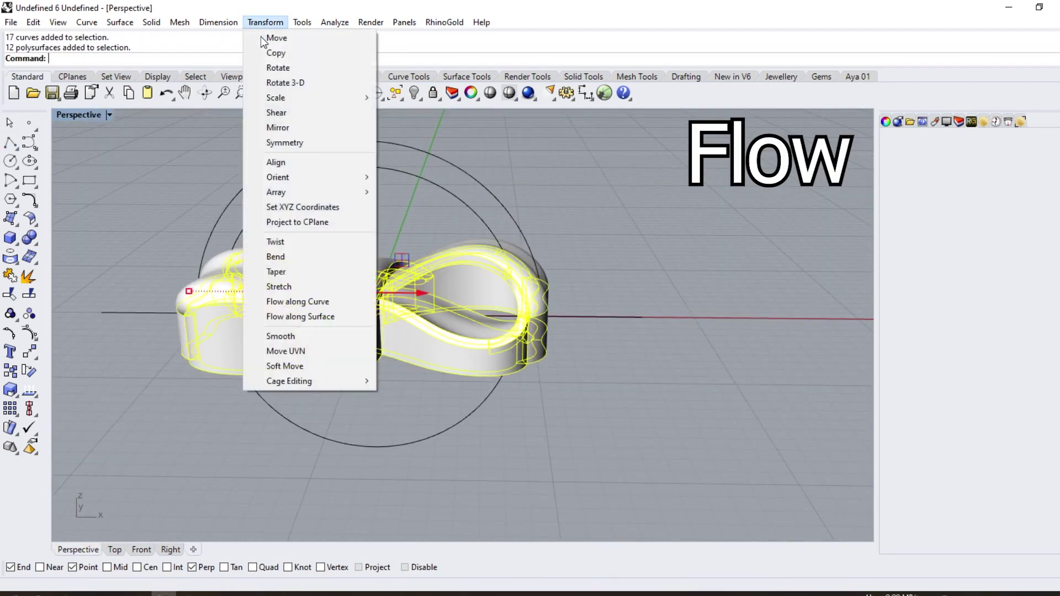
{"action": "left_click", "coordinate": [314, 301]}
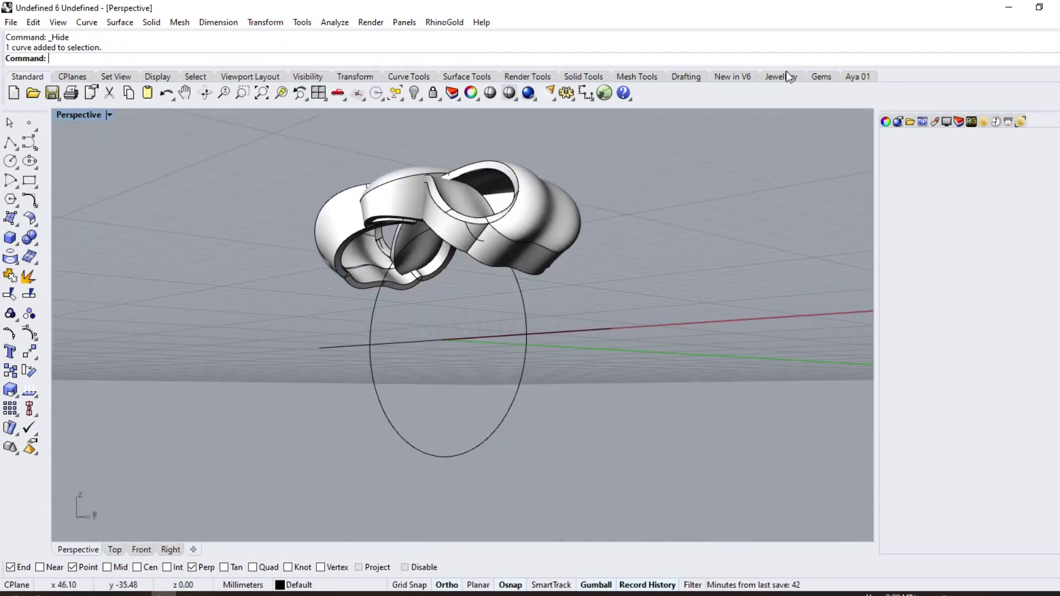
- Create a Shank under the curved bow and set its inner diameter to 18.4 mm
{"action": "left_click", "coordinate": [787, 76]}
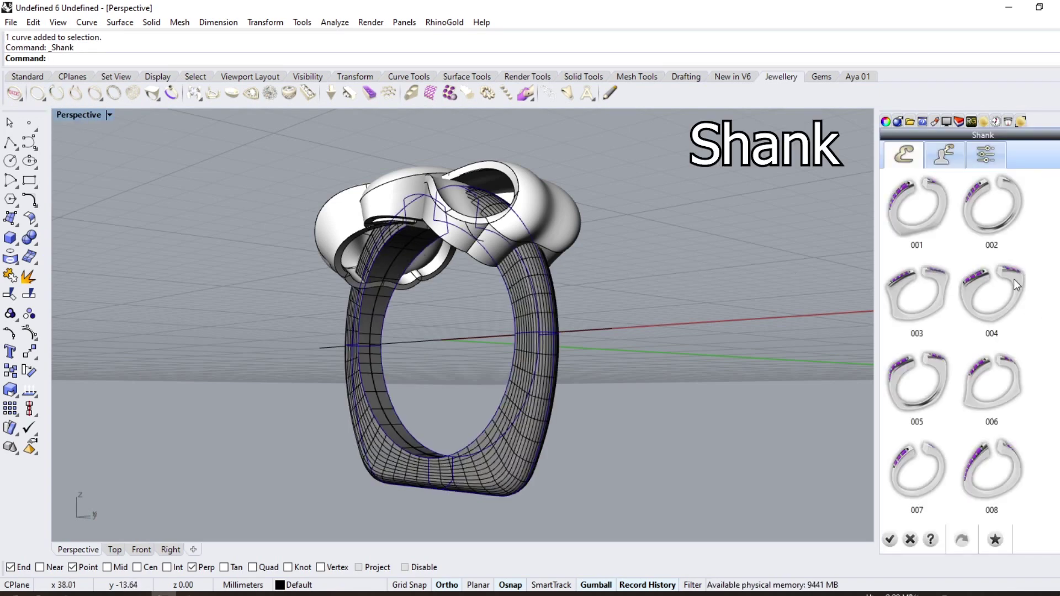
{"action": "right_click_drag", "start_coordinate": [563, 293], "coordinate": [763, 385]}
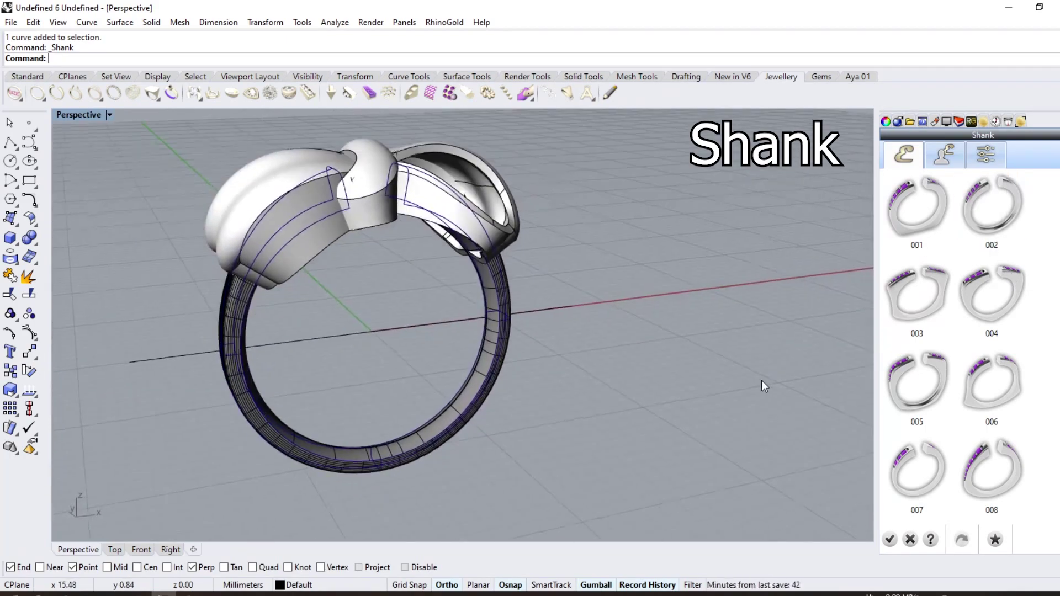
{"action": "left_click", "coordinate": [984, 159]}
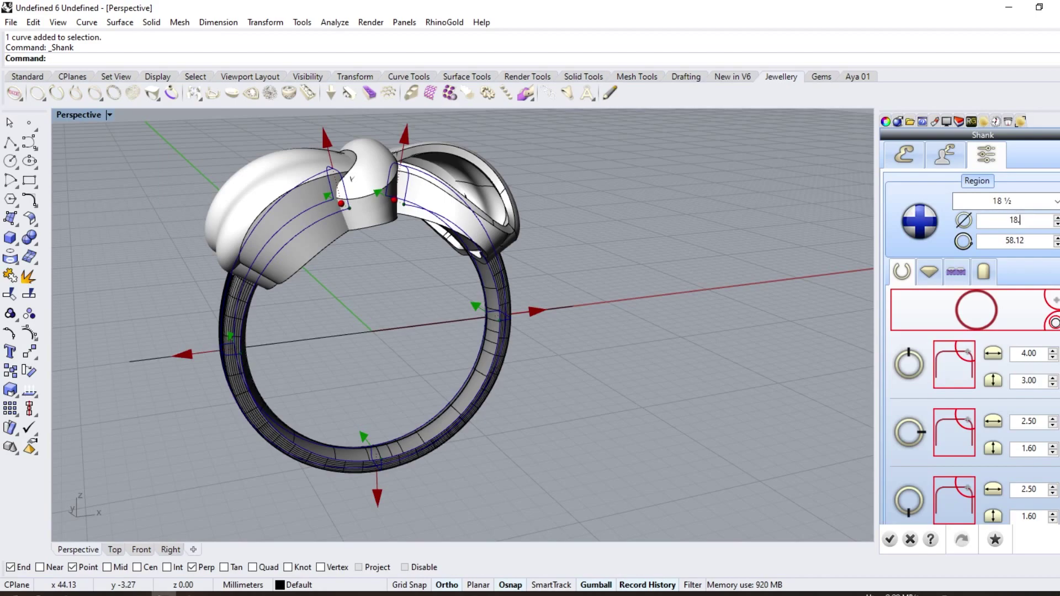
{"action": "type", "text": "18.4"}
{"action": "key", "text": "Return"}
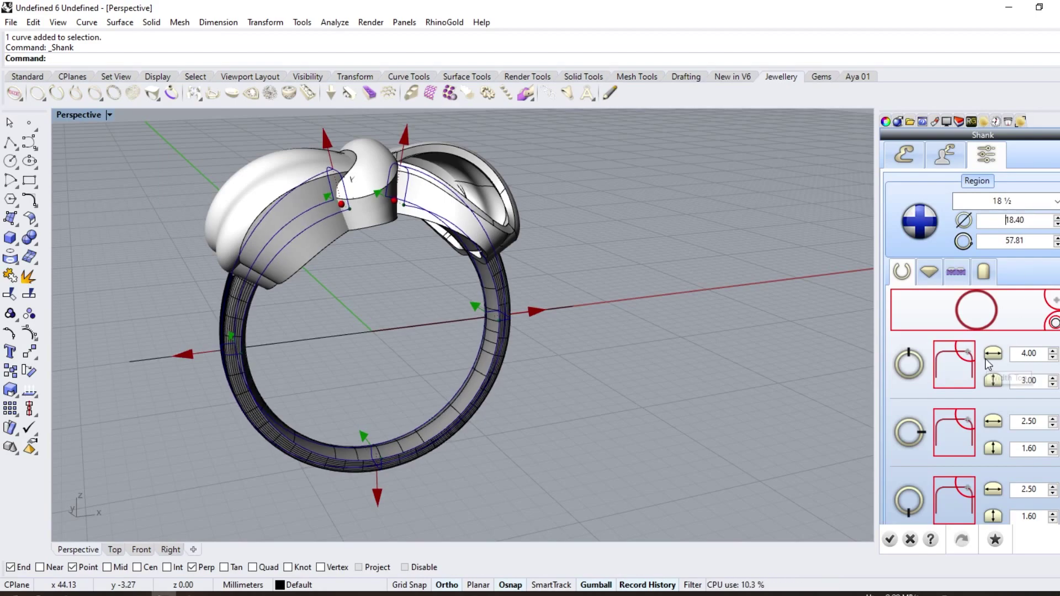
- Switch off the prongs at the upper ends of the shank and check the shank in the front view
{"action": "left_click", "coordinate": [956, 272]}
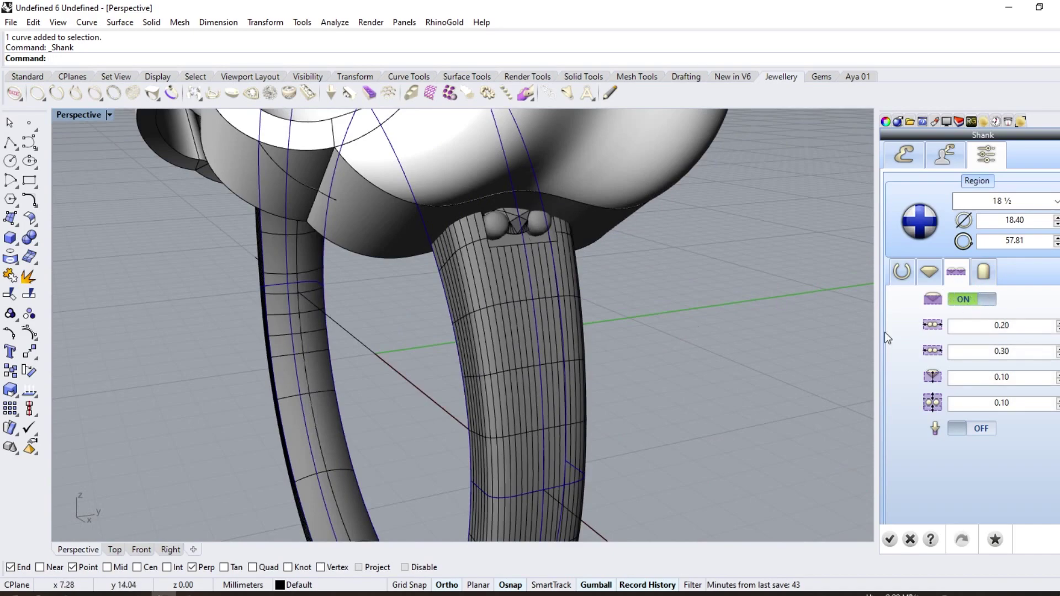
{"action": "left_click", "coordinate": [961, 299]}
{"action": "right_click_drag", "start_coordinate": [438, 322], "coordinate": [563, 316]}
{"action": "left_click", "coordinate": [140, 550]}
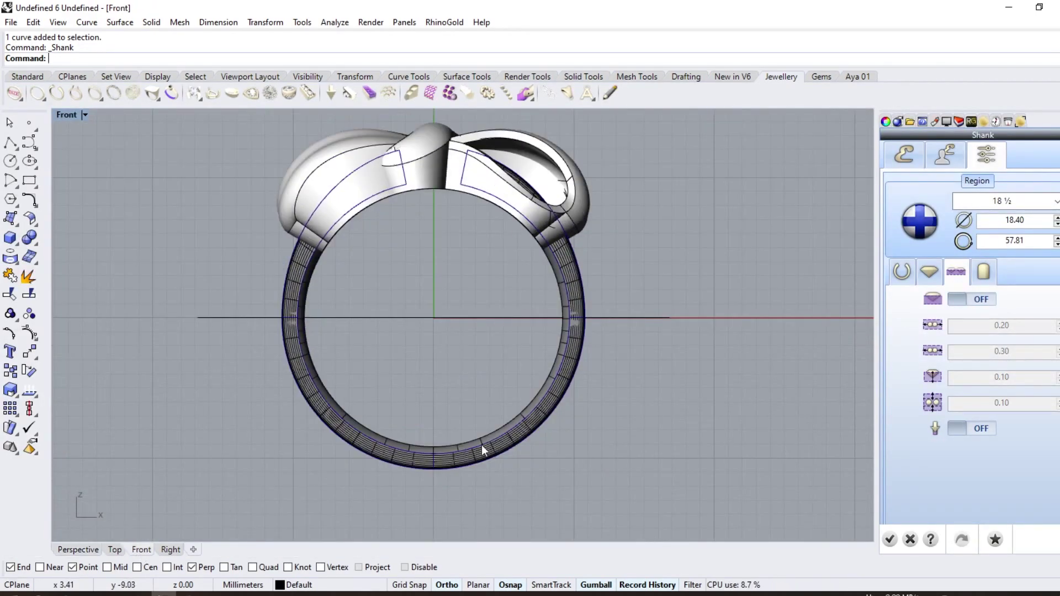
- Set the right view to the Shaded display mode to inspect the shank from the side
{"action": "left_click", "coordinate": [171, 549]}
{"action": "scroll", "coordinate": [409, 364], "scroll_direction": "down", "scroll_amount": 3}
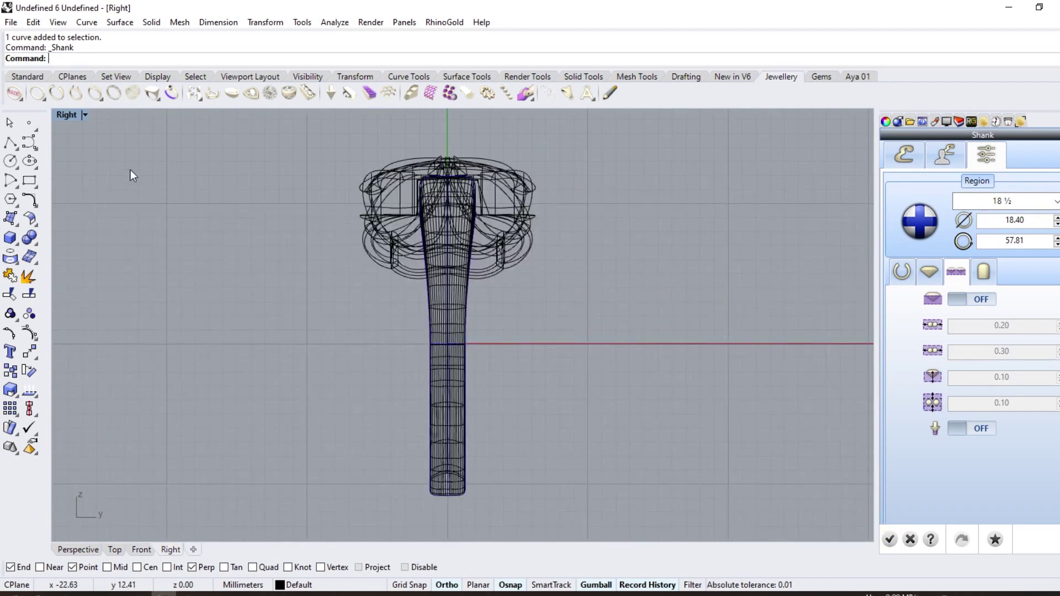
{"action": "left_click", "coordinate": [67, 114]}
{"action": "left_click", "coordinate": [119, 157]}
{"action": "scroll", "coordinate": [433, 281], "scroll_direction": "up", "scroll_amount": 5}
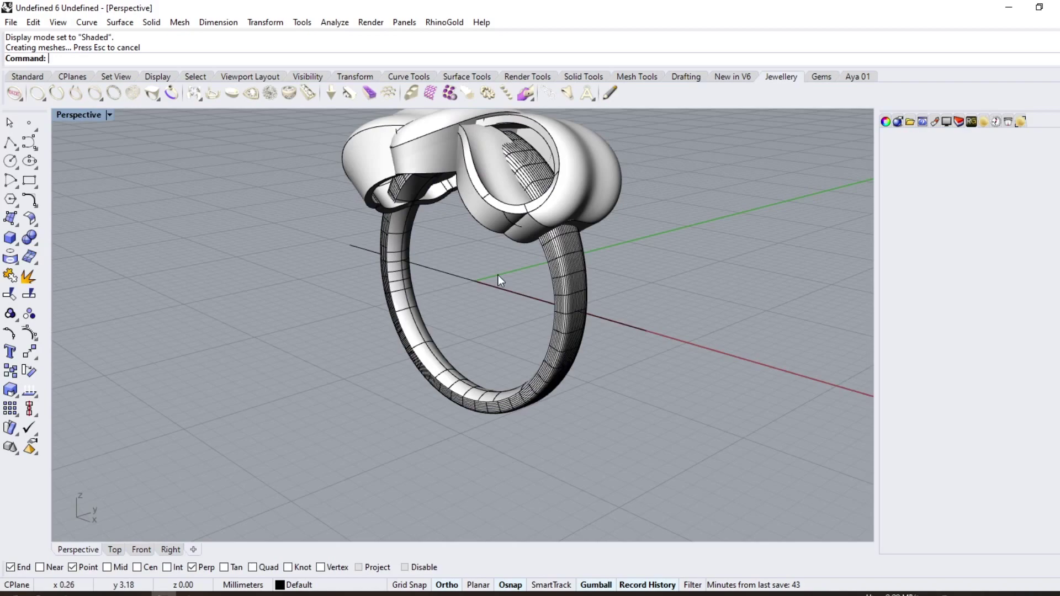
- Extract the loops' underside surfaces where the shank enters them on both sides, using ExtractSrf with Copy=Yes
{"action": "right_click_drag", "start_coordinate": [498, 275], "coordinate": [639, 315]}
{"action": "scroll", "coordinate": [531, 240], "scroll_direction": "up", "scroll_amount": 5}
{"action": "scroll", "coordinate": [220, 231], "scroll_direction": "up", "scroll_amount": 6}
{"action": "right_click_drag", "start_coordinate": [220, 231], "coordinate": [359, 280]}
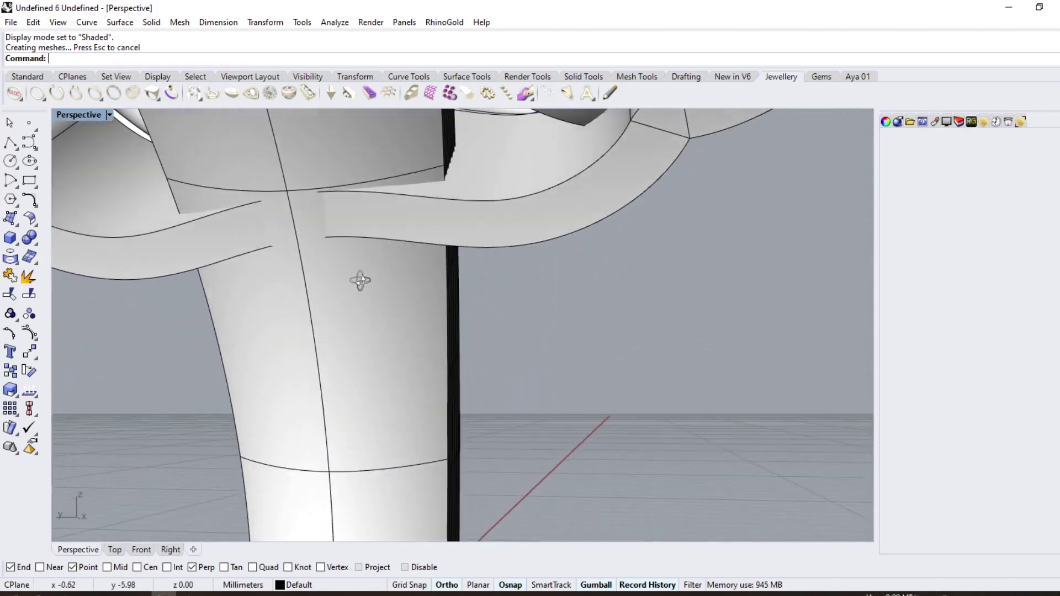
{"action": "scroll", "coordinate": [353, 287], "scroll_direction": "down", "scroll_amount": 4}
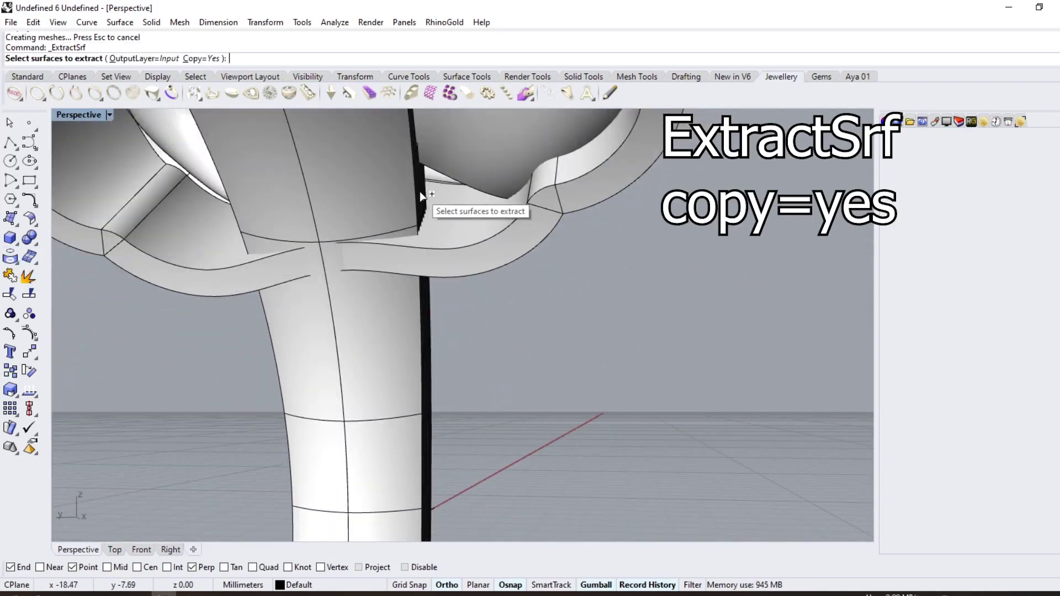
{"action": "left_click", "coordinate": [442, 216]}
{"action": "right_click_drag", "start_coordinate": [450, 220], "coordinate": [358, 307]}
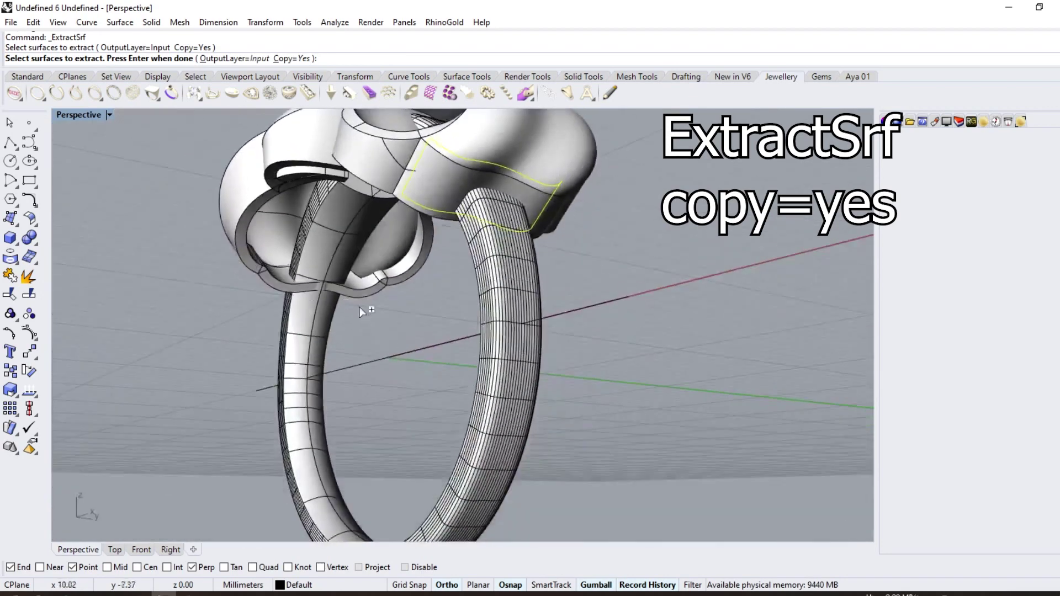
{"action": "scroll", "coordinate": [358, 307], "scroll_direction": "up", "scroll_amount": 4}
{"action": "left_click", "coordinate": [309, 270]}
{"action": "key", "text": "Return"}
{"action": "scroll", "coordinate": [369, 233], "scroll_direction": "down", "scroll_amount": 3}
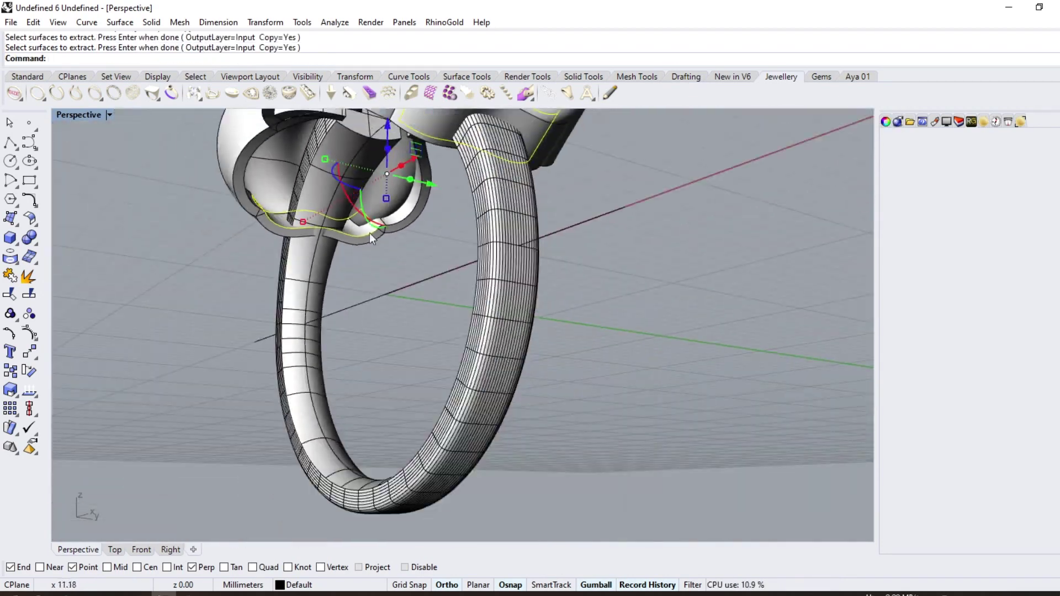
- Move the shank and the two extracted surfaces together 20 mm along the negative Y axis, away from the bow
{"action": "left_click", "coordinate": [313, 304]}
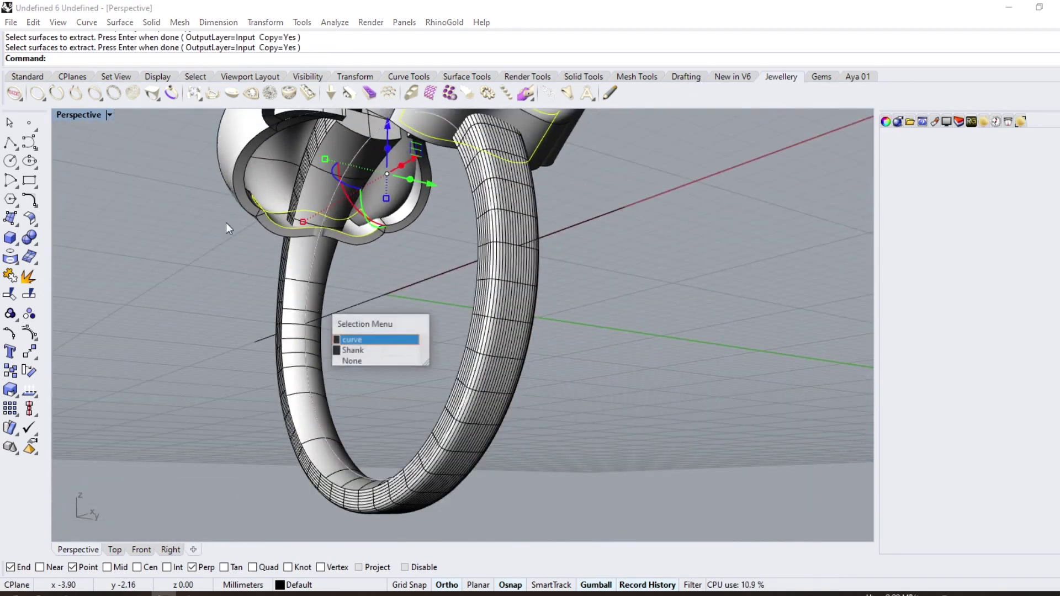
{"action": "left_click", "coordinate": [279, 263], "text": "shift"}
{"action": "scroll", "coordinate": [398, 237], "scroll_direction": "down", "scroll_amount": 6}
{"action": "right_click_drag", "start_coordinate": [417, 237], "coordinate": [362, 313]}
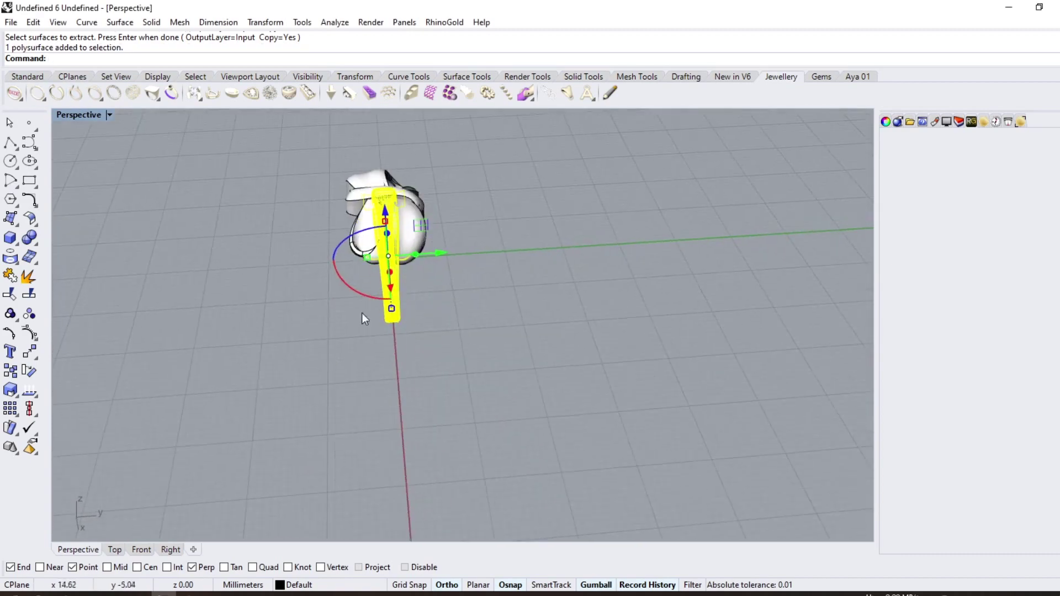
{"action": "left_click_drag", "start_coordinate": [428, 264], "coordinate": [315, 259]}
{"action": "type", "text": "20"}
{"action": "key", "text": "Return"}
{"action": "scroll", "coordinate": [232, 263], "scroll_direction": "up", "scroll_amount": 5}
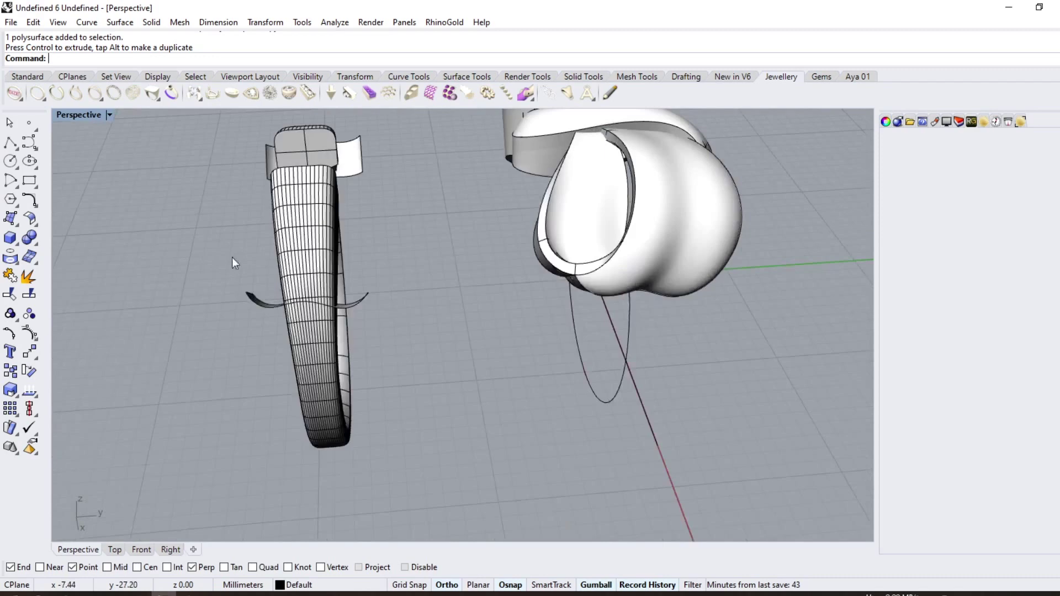
- Untrim the extracted surfaces and extend an edge of each with ExtendSrf, using Type=Smooth and Merge=Yes, so they fully cross the shank
{"action": "left_click", "coordinate": [9, 293]}
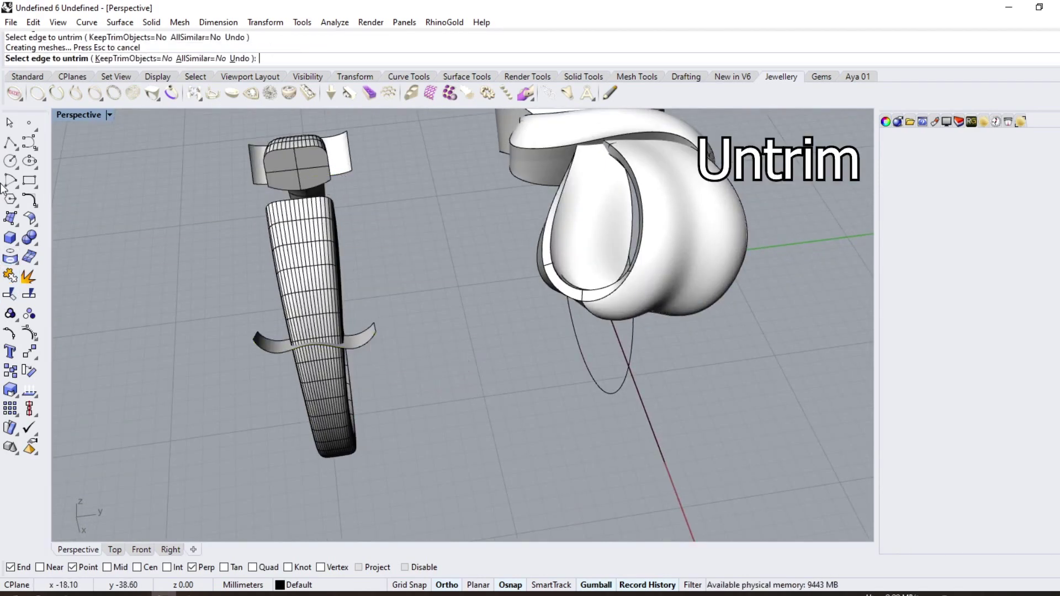
{"action": "left_click", "coordinate": [35, 225]}
{"action": "left_click", "coordinate": [69, 226]}
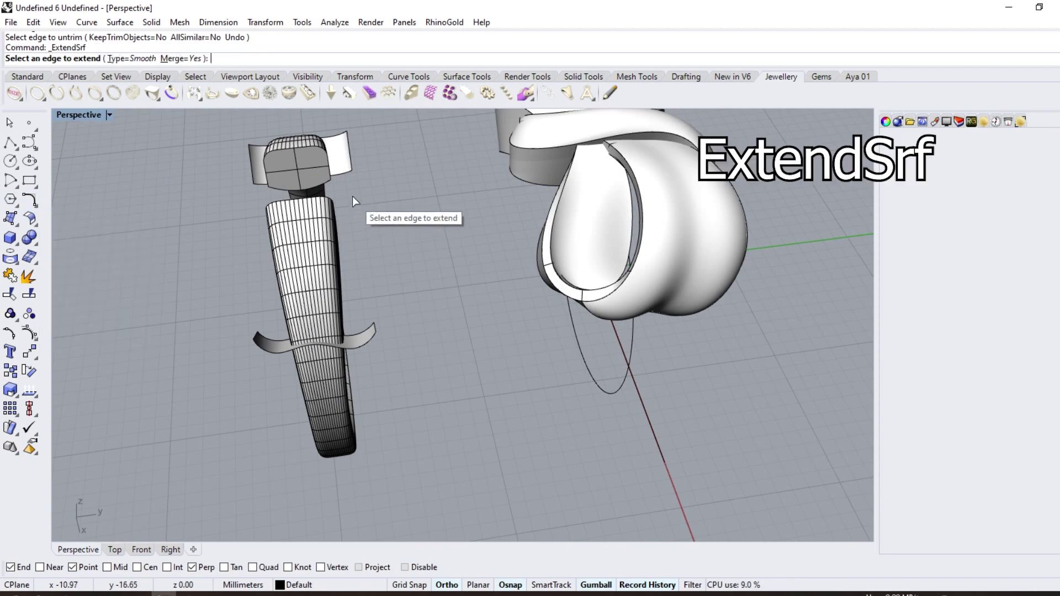
{"action": "left_click", "coordinate": [343, 173]}
{"action": "left_click", "coordinate": [348, 200]}
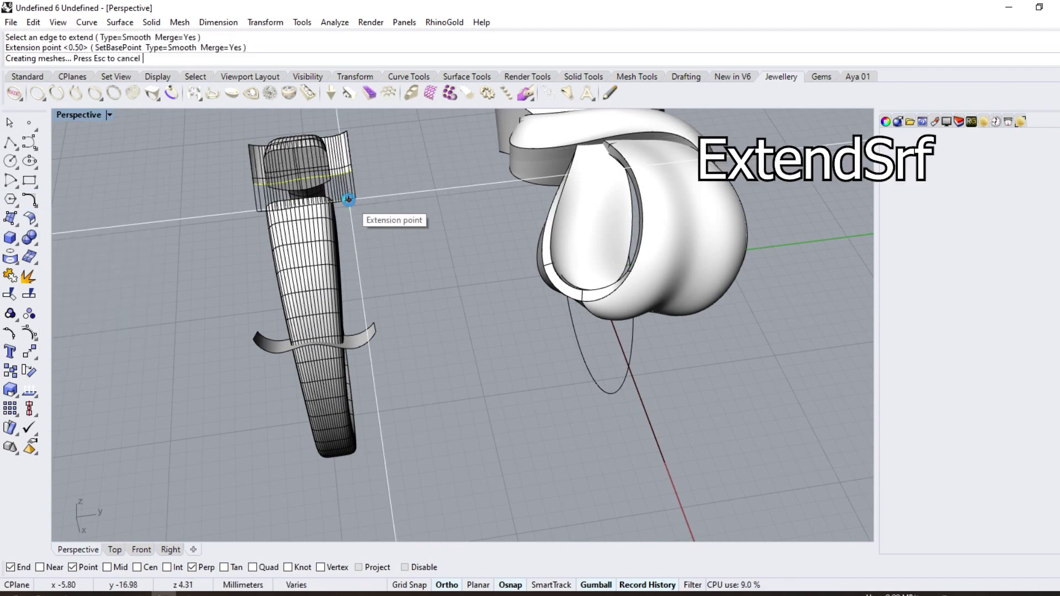
{"action": "left_click", "coordinate": [363, 335]}
{"action": "left_click", "coordinate": [370, 322]}
- Split the shank with BooleanSplit, using the two extended surfaces as cutters
{"action": "right_click_drag", "start_coordinate": [333, 354], "coordinate": [505, 329]}
{"action": "left_click", "coordinate": [516, 283]}
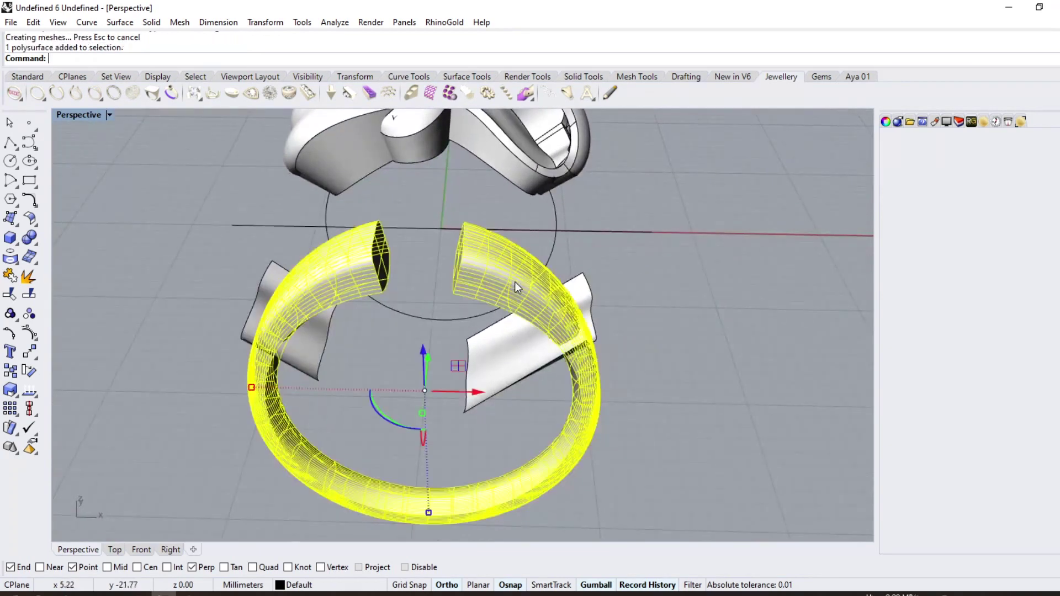
{"action": "left_click", "coordinate": [36, 246]}
{"action": "left_click", "coordinate": [105, 246]}
{"action": "left_click", "coordinate": [301, 346]}
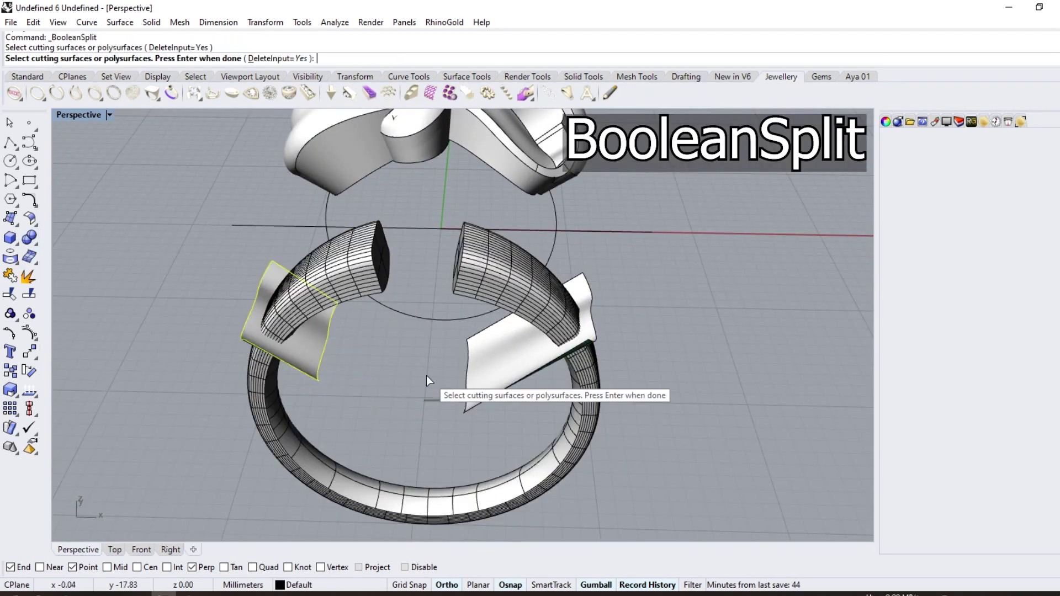
{"action": "left_click", "coordinate": [491, 369]}
{"action": "right_click", "coordinate": [486, 364]}
- Delete the two upper shank pieces and both cutting surfaces, keeping only the lower part of the shank
{"action": "left_click", "coordinate": [510, 307]}
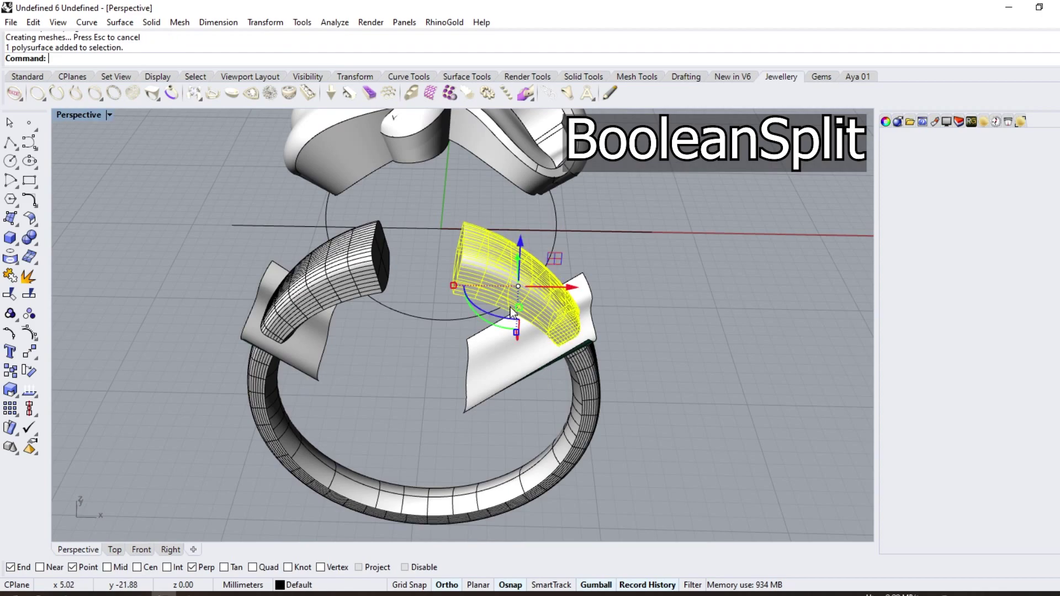
{"action": "key", "text": "Delete"}
{"action": "left_click", "coordinate": [326, 296]}
{"action": "key", "text": "Delete"}
{"action": "left_click", "coordinate": [306, 335]}
{"action": "key", "text": "Delete"}
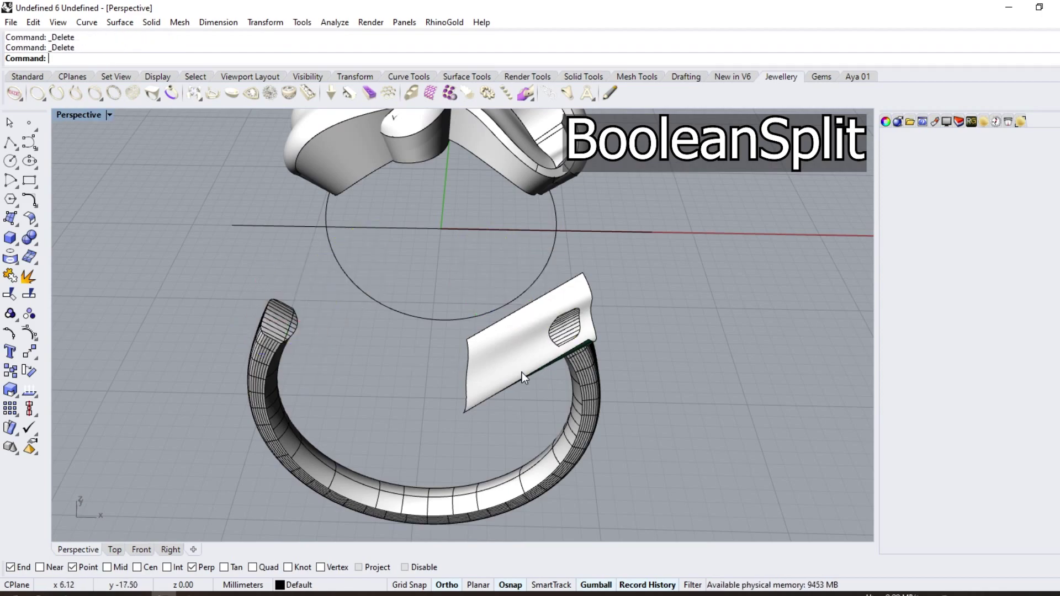
{"action": "left_click", "coordinate": [522, 372]}
{"action": "key", "text": "Delete"}
- Move the trimmed shank 20 mm along the Y axis back under the bow
{"action": "left_click", "coordinate": [582, 416]}
{"action": "right_click_drag", "start_coordinate": [580, 416], "coordinate": [375, 379]}
{"action": "left_click_drag", "start_coordinate": [358, 338], "coordinate": [529, 408]}
{"action": "type", "text": "20"}
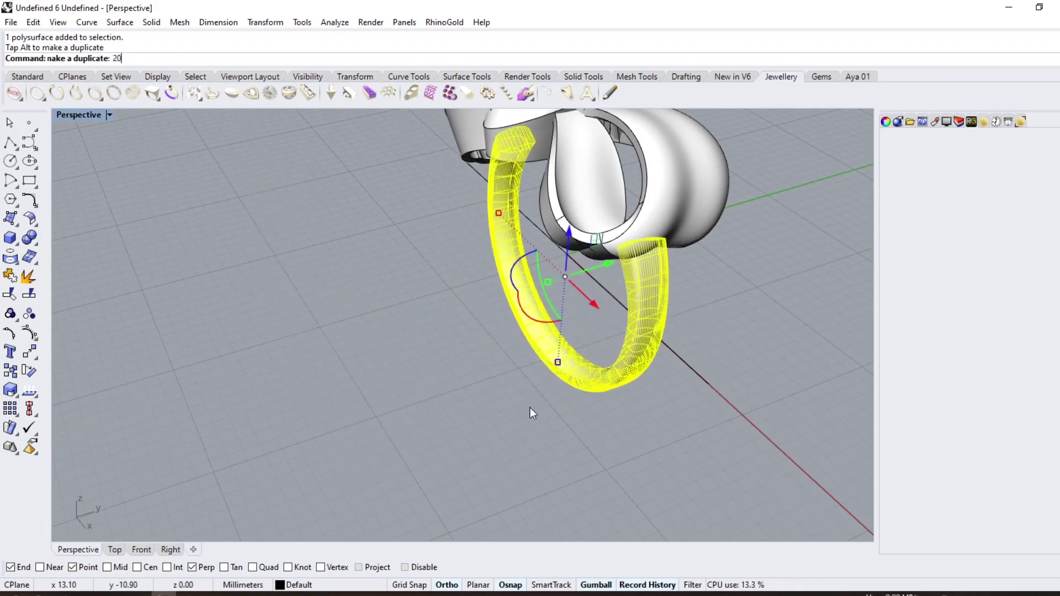
{"action": "key", "text": "Return"}
{"action": "key", "text": "Escape"}
- Select the whole ring and turn off the display of surface isocurves in the object properties
{"action": "right_click_drag", "start_coordinate": [528, 413], "coordinate": [370, 392]}
{"action": "scroll", "coordinate": [371, 392], "scroll_direction": "down", "scroll_amount": 7}
{"action": "right_click_drag", "start_coordinate": [563, 334], "coordinate": [342, 359]}
{"action": "left_click_drag", "start_coordinate": [571, 227], "coordinate": [226, 488]}
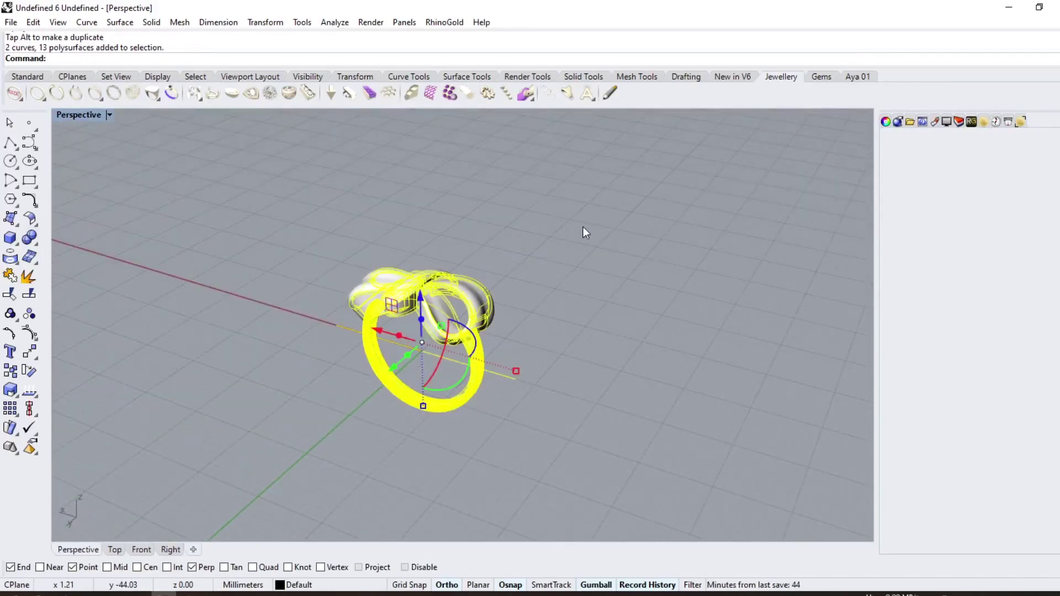
{"action": "left_click", "coordinate": [885, 121]}
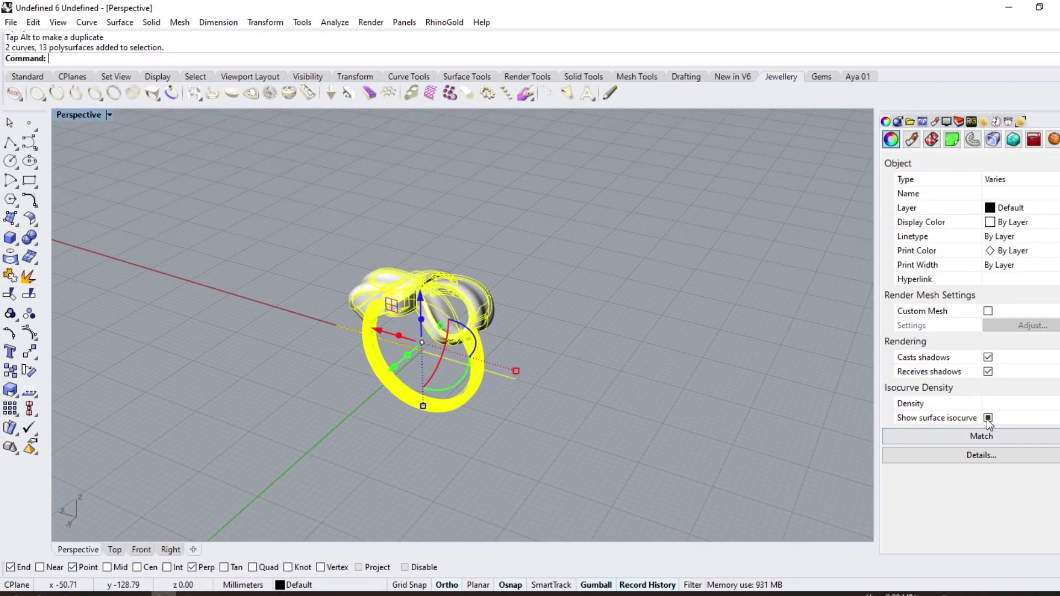
{"action": "left_click", "coordinate": [987, 420]}
{"action": "left_click", "coordinate": [633, 224]}
{"action": "right_click_drag", "start_coordinate": [468, 295], "coordinate": [502, 286]}
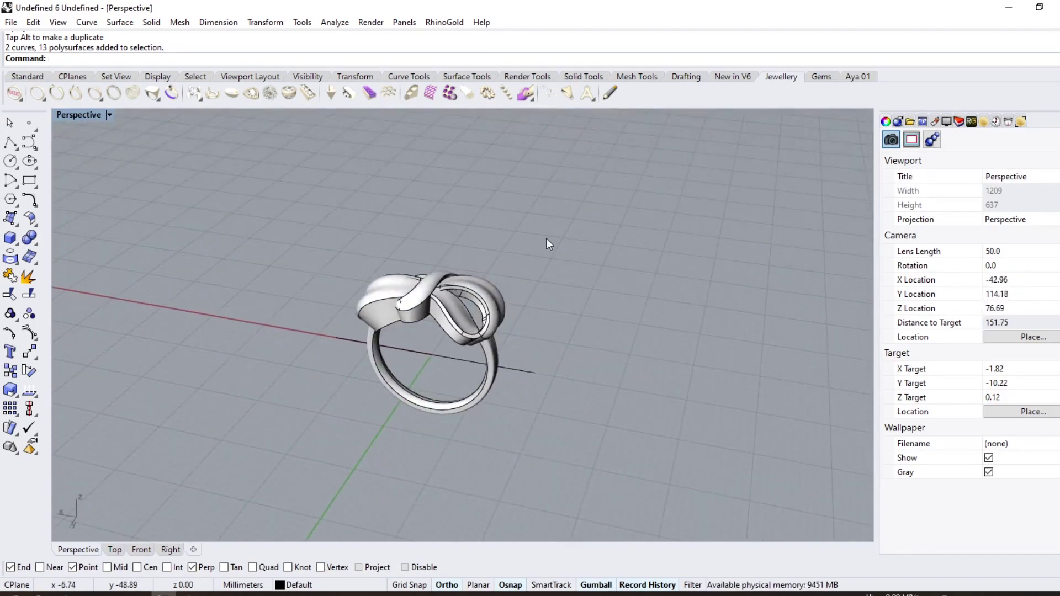